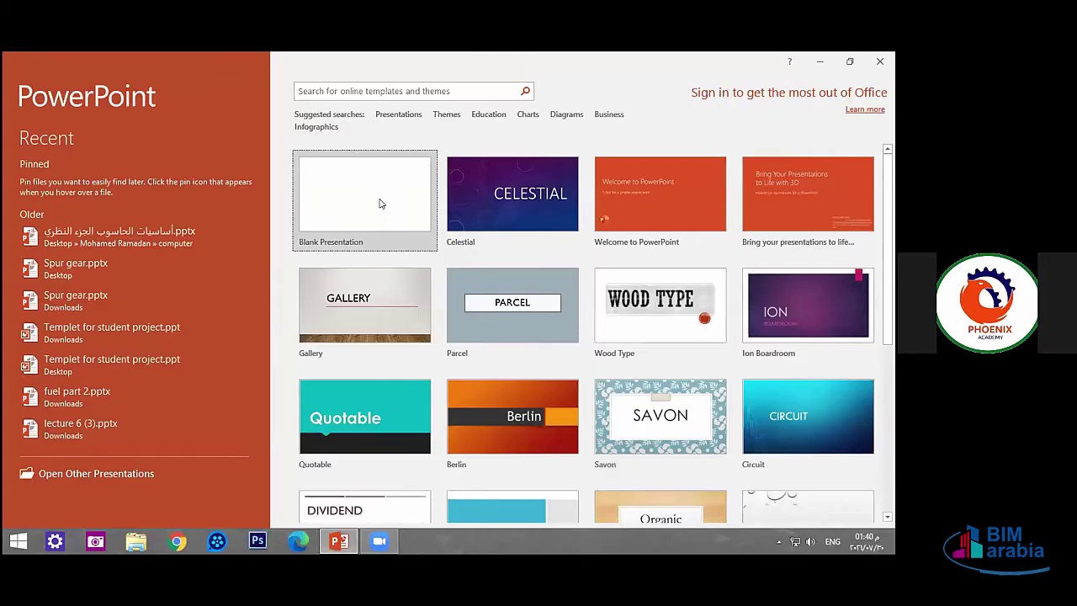
Create a new Blank Presentation (Presentation1) with an empty title slide.
left_click(379, 204)
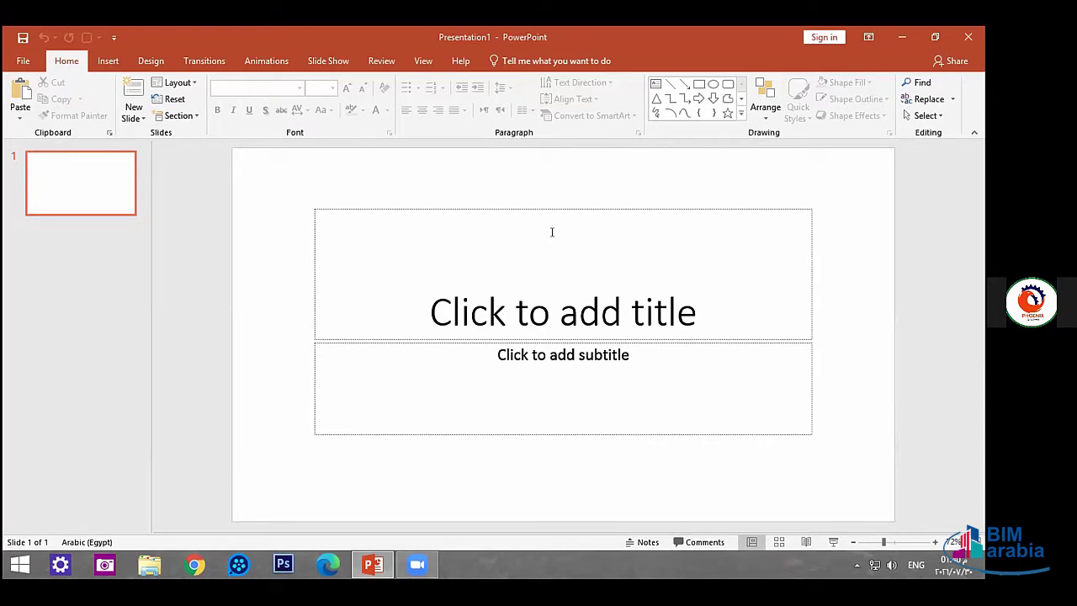
left_click(495, 285)
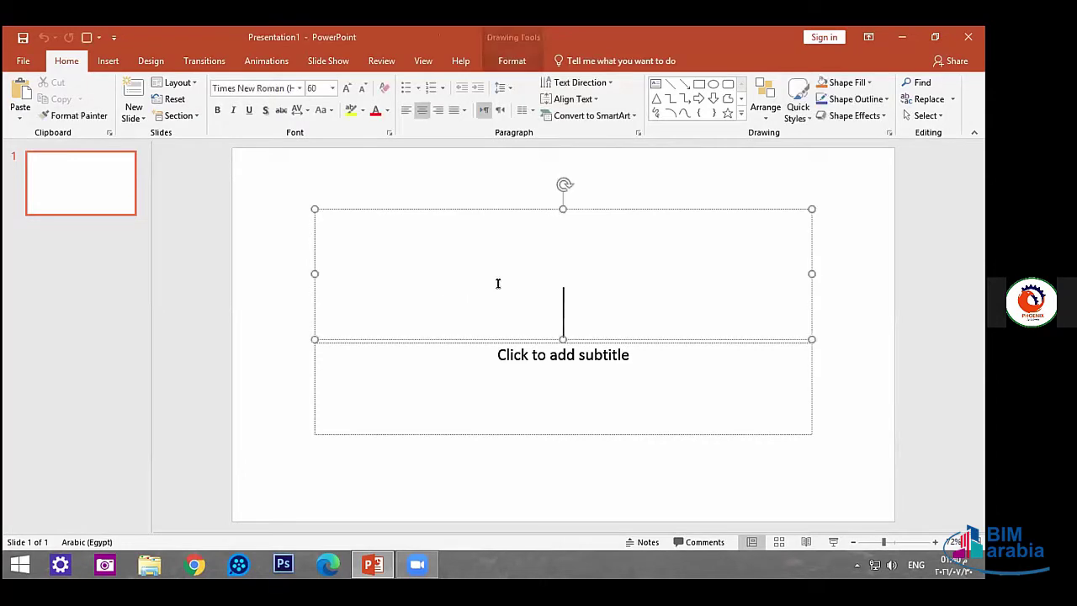
left_click(566, 357)
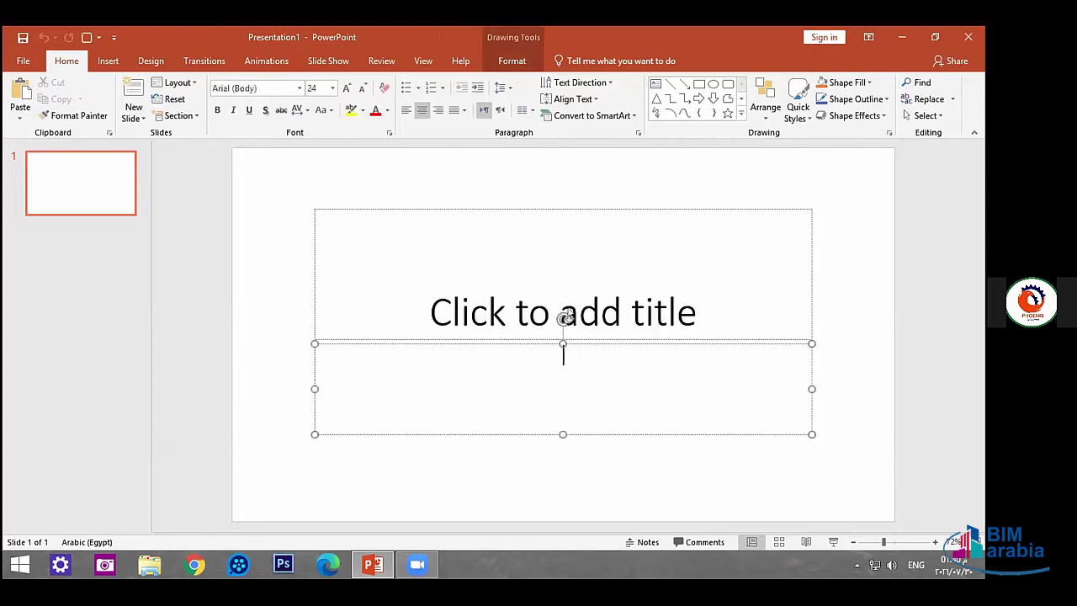
left_click(612, 310)
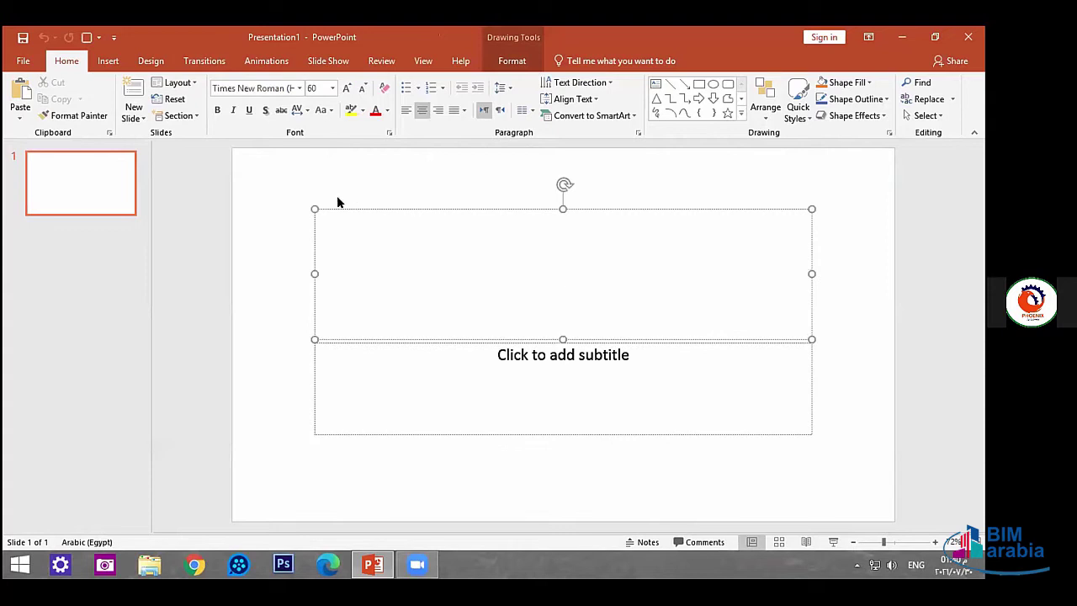
left_click(490, 364)
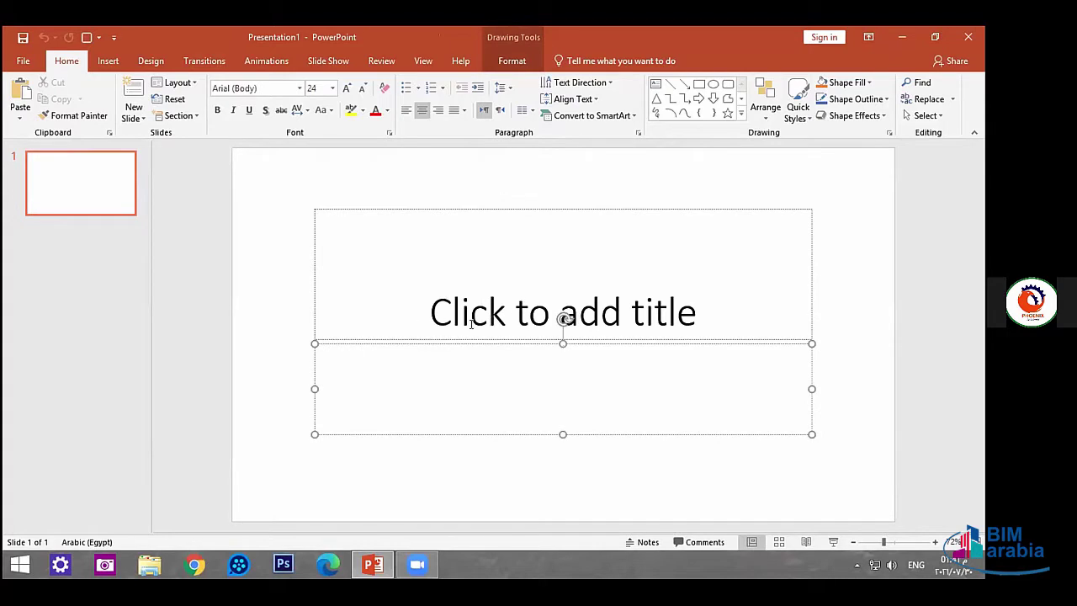
left_click(475, 318)
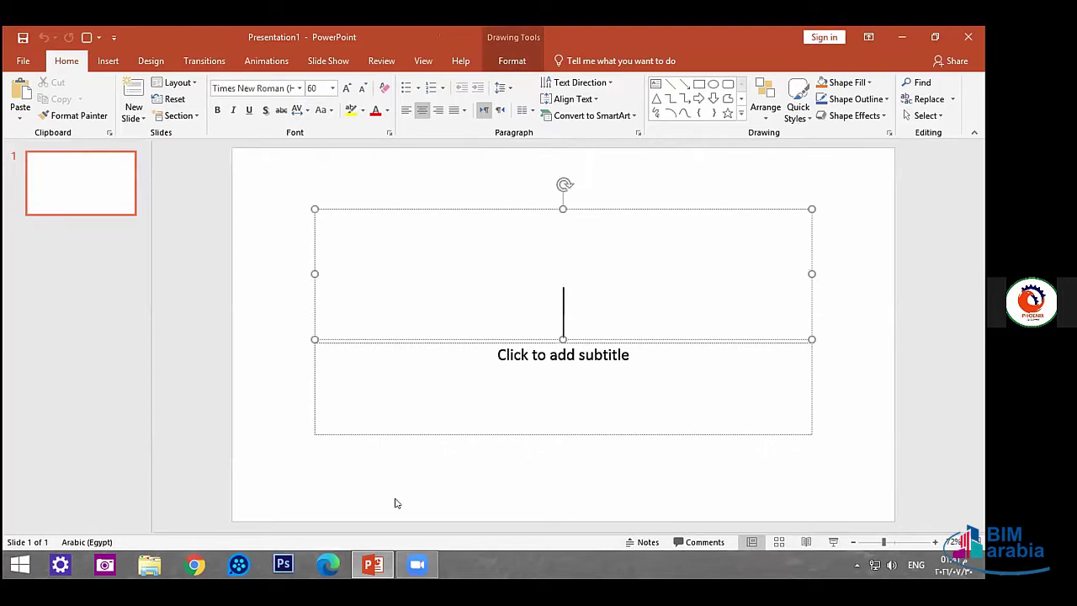
mouse_move(396, 553)
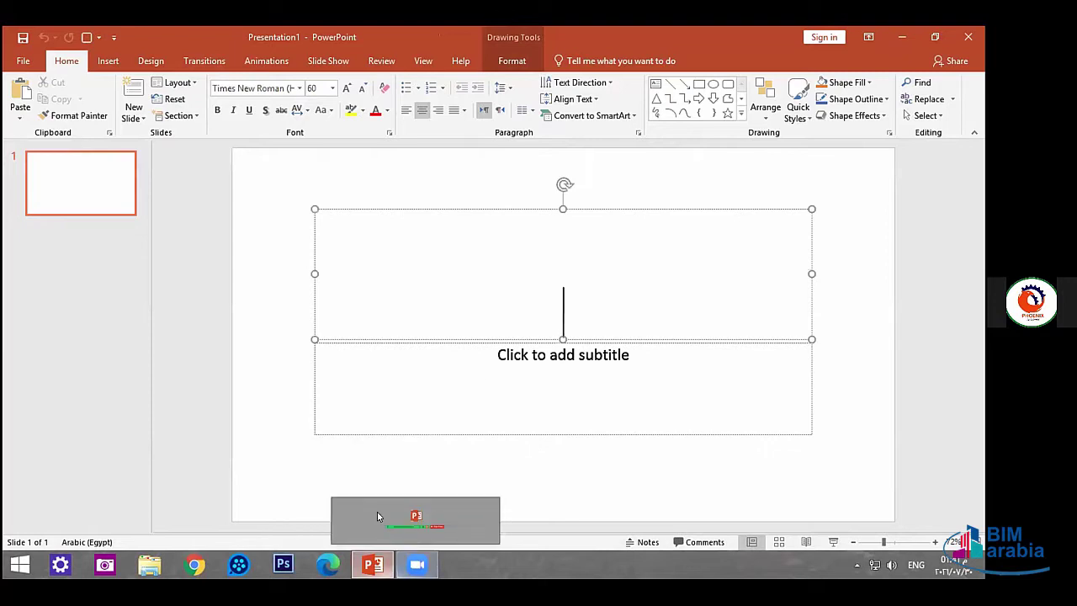
left_click(520, 364)
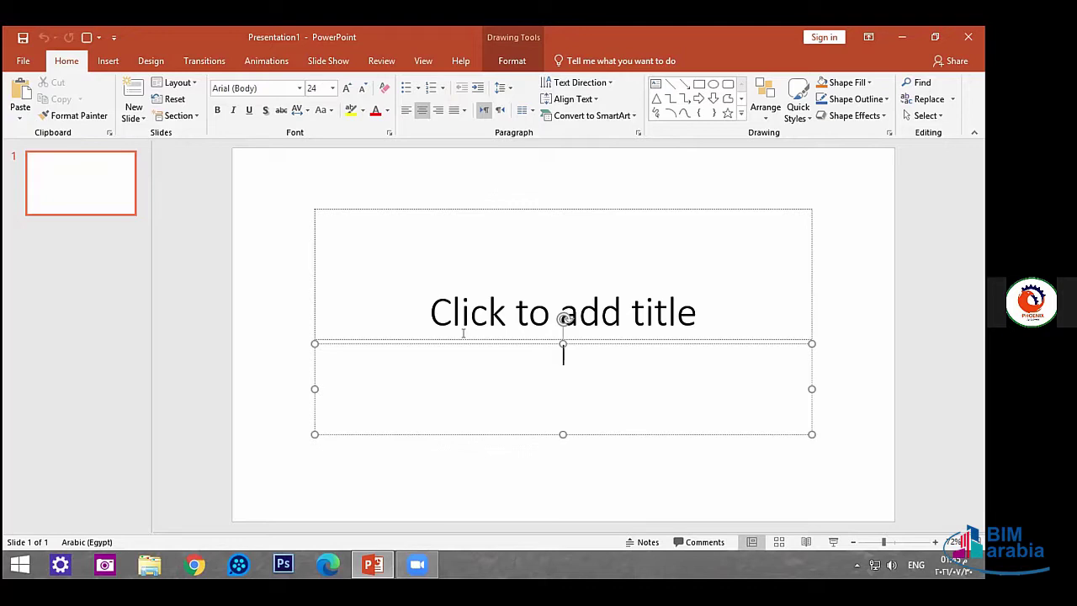
left_click(582, 319)
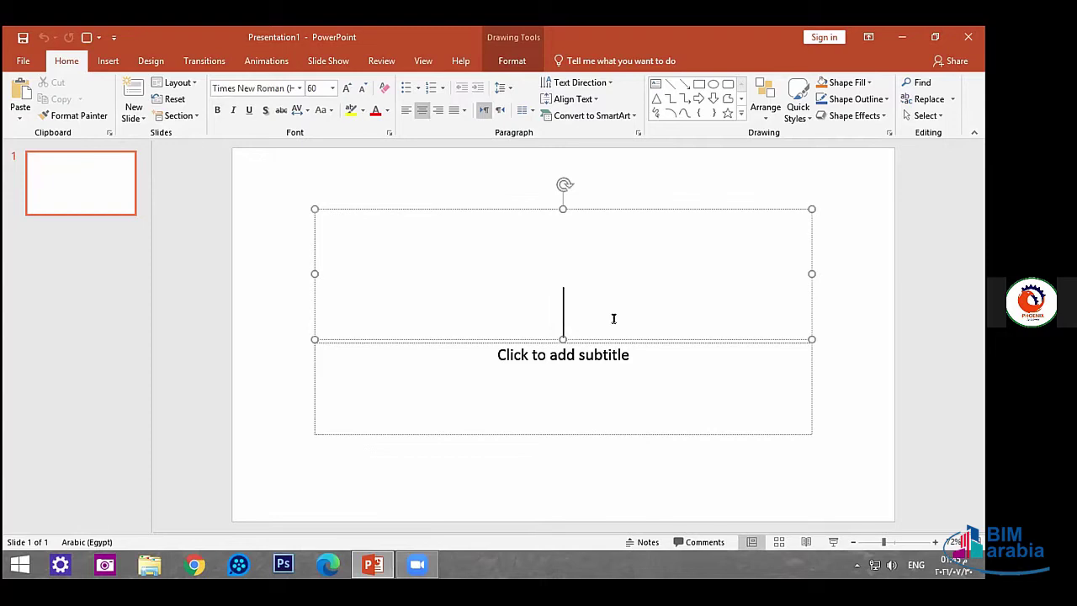
left_click(566, 354)
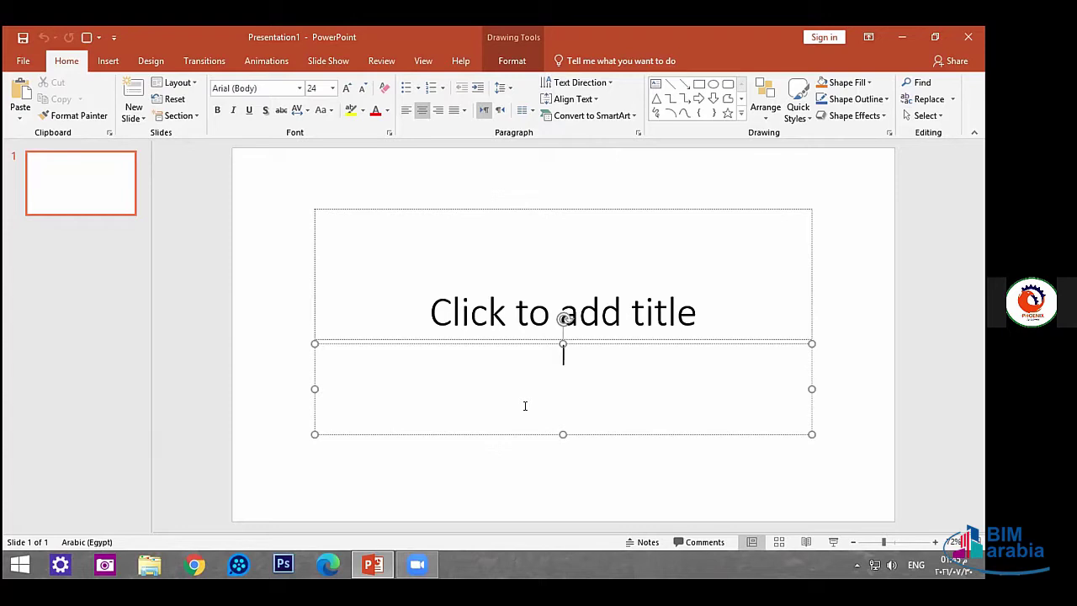
left_click(523, 311)
left_click(533, 354)
left_click(653, 308)
left_click(606, 357)
left_click(590, 310)
left_click(570, 357)
left_click(600, 308)
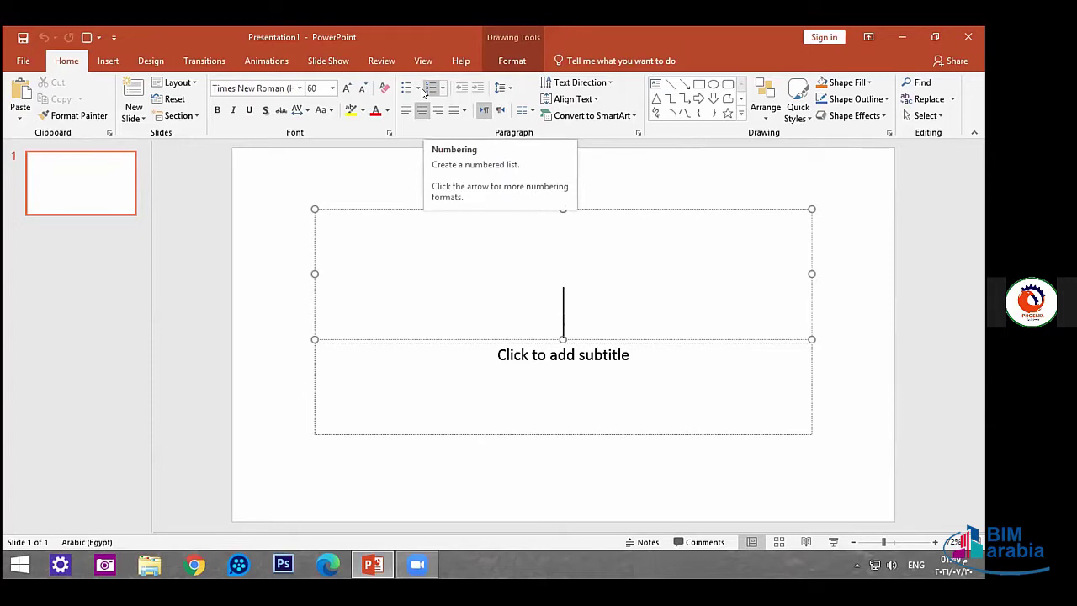
After briefly editing the subtitle and title text, select the whole title placeholder box.
left_click(552, 358)
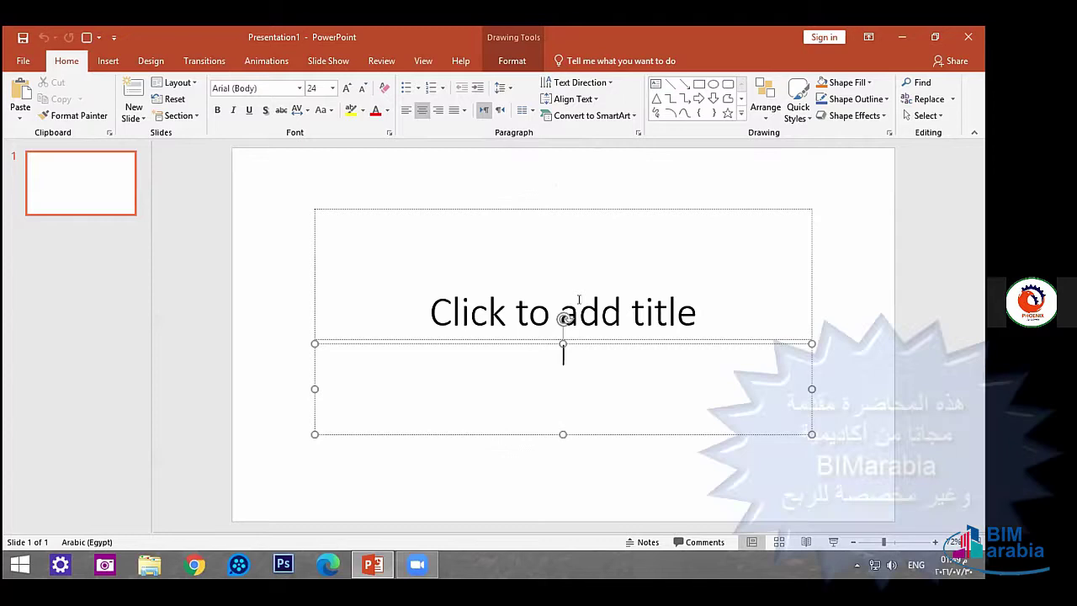
left_click(579, 303)
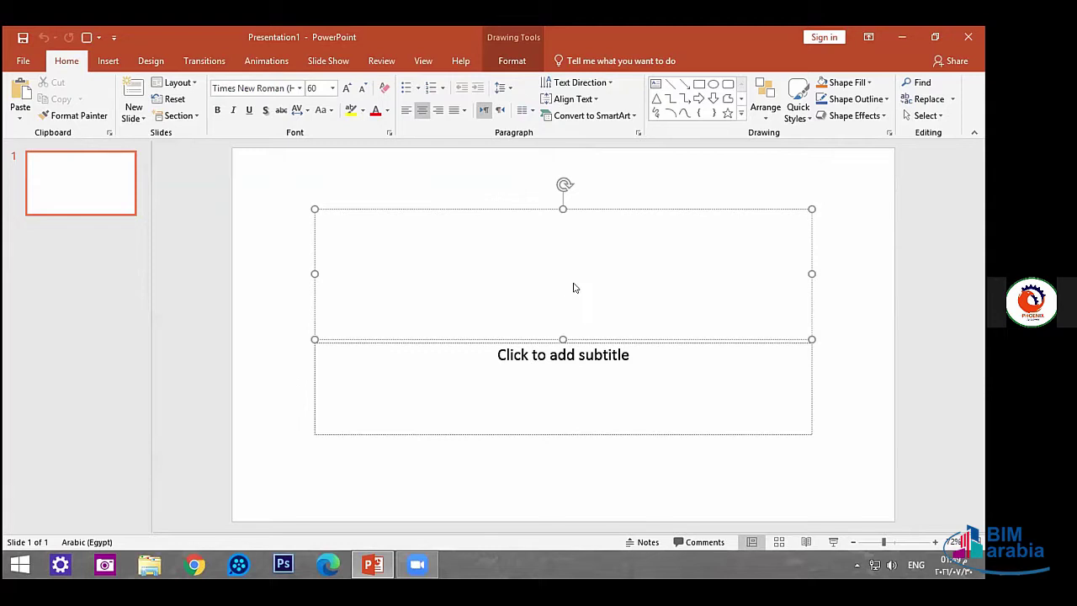
left_click(464, 247)
left_click(539, 404)
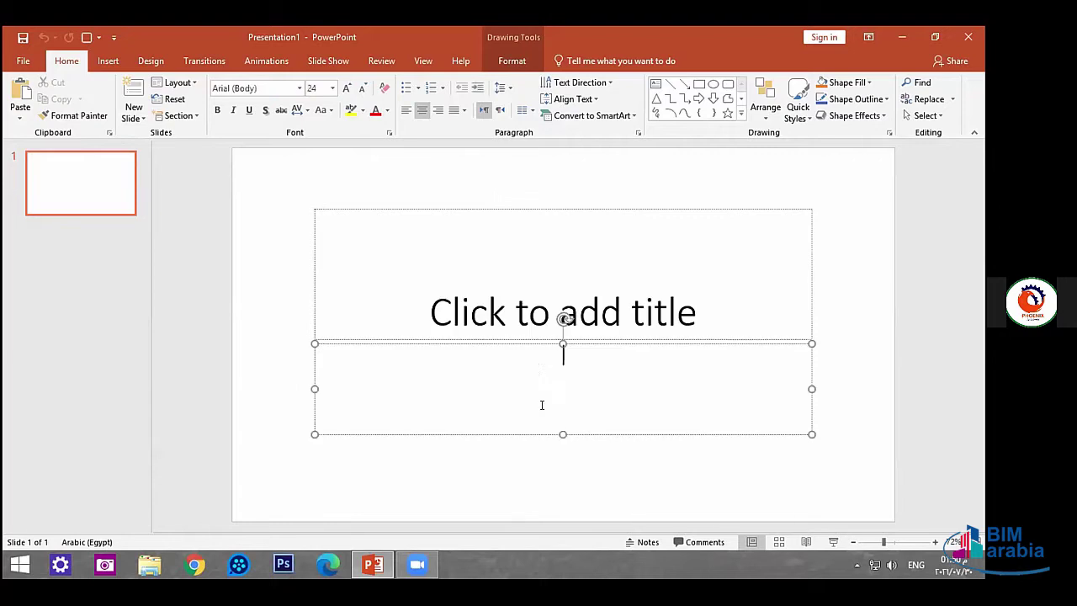
left_click(512, 475)
left_click(426, 208)
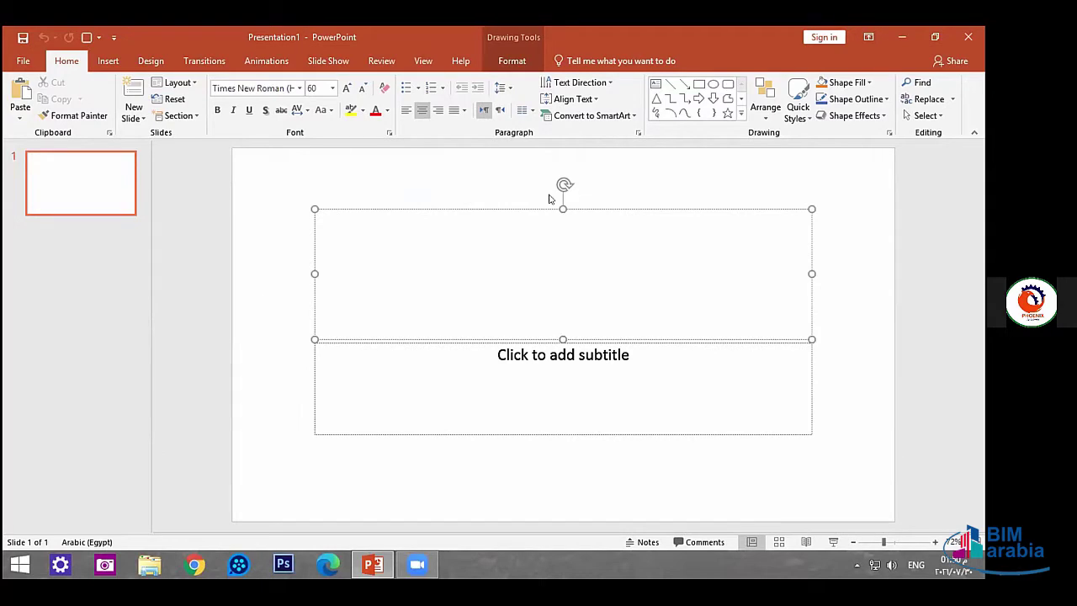
left_click(509, 208)
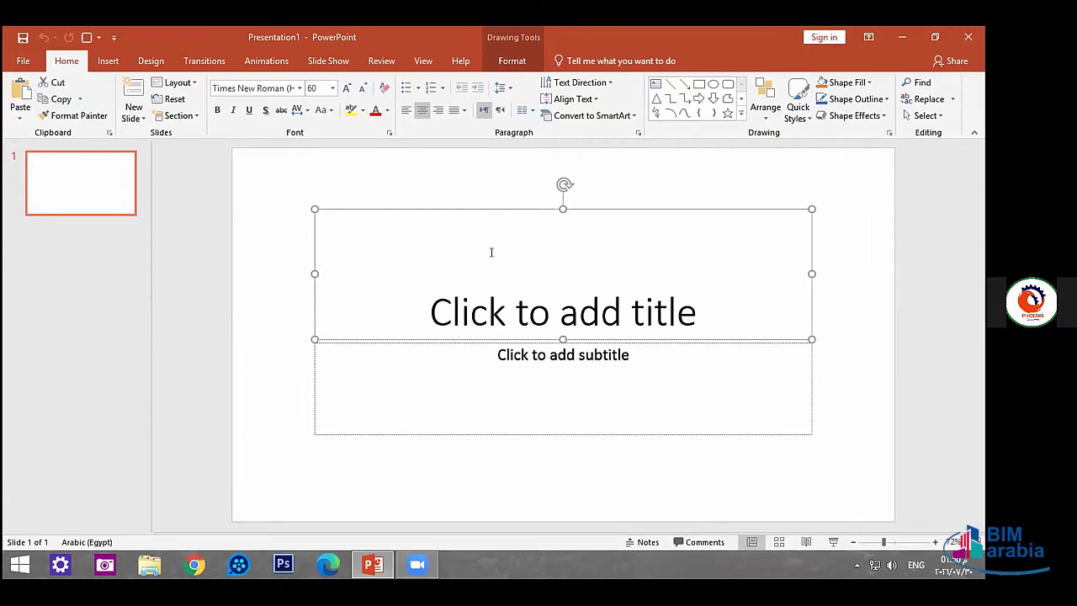
Delete the title and subtitle placeholders, then bring up the Insert Shapes gallery.
key("Delete")
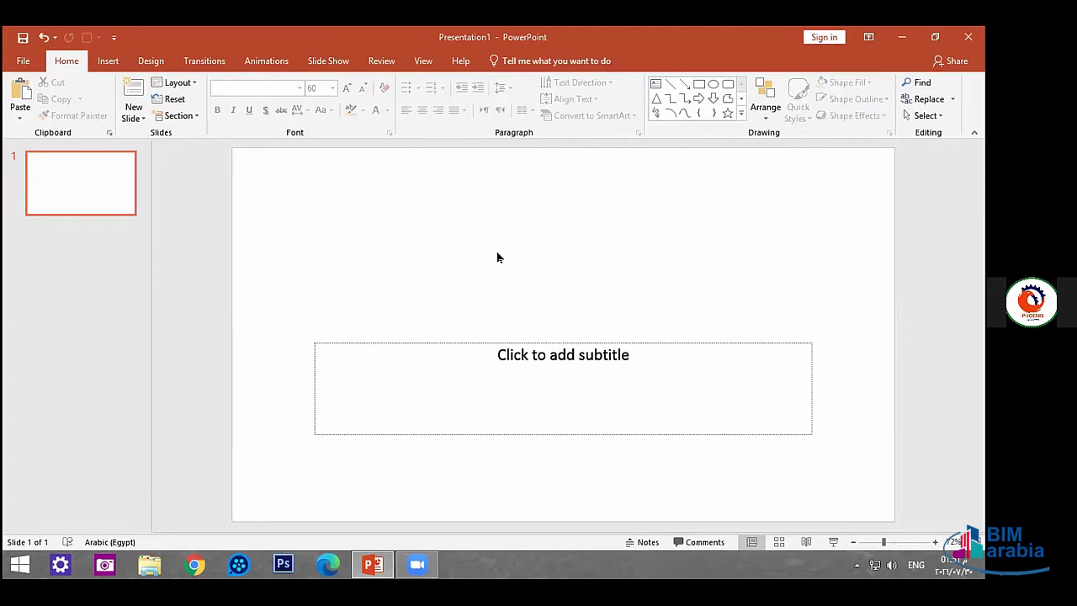
left_click(470, 342)
key("Delete")
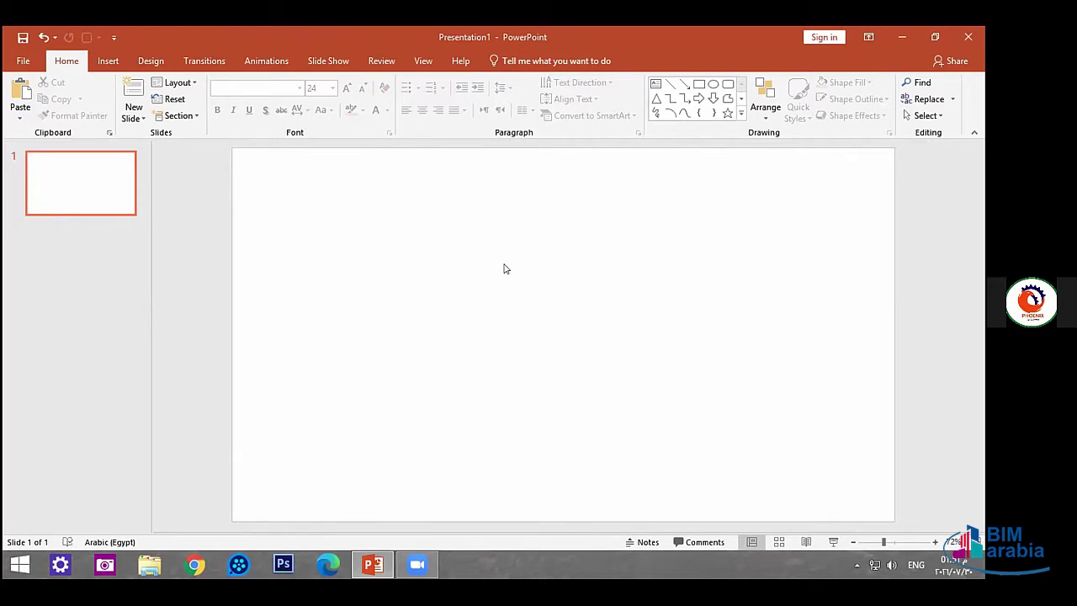
left_click(107, 61)
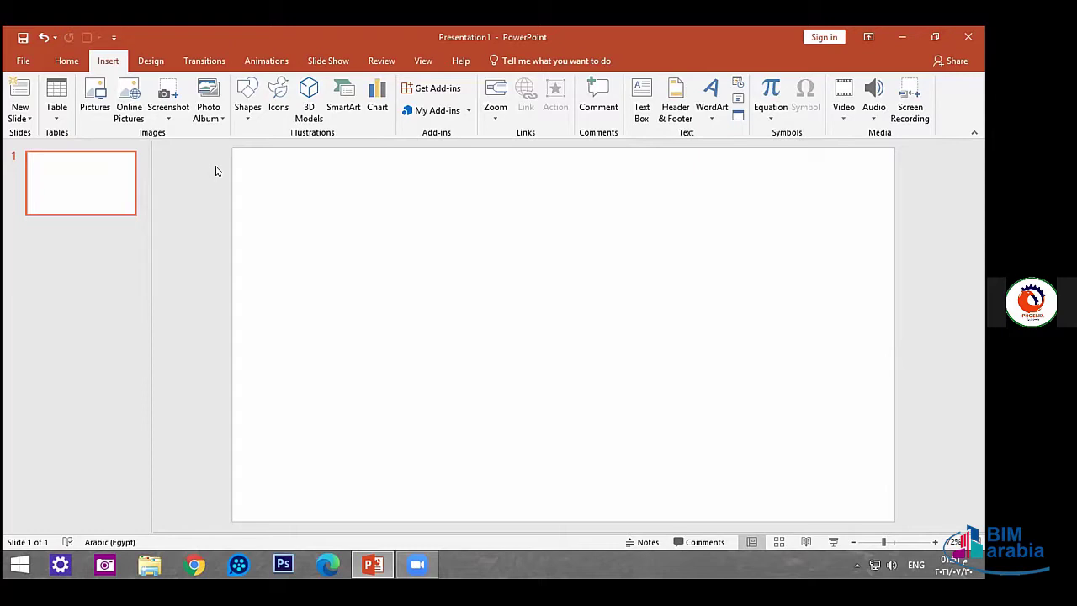
left_click(248, 114)
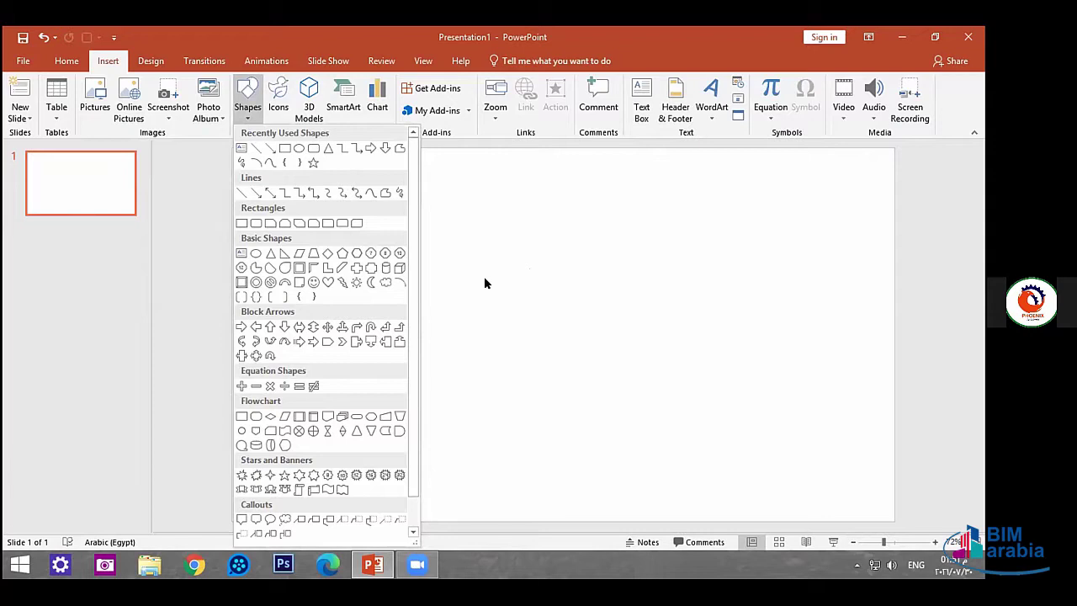
left_click(341, 490)
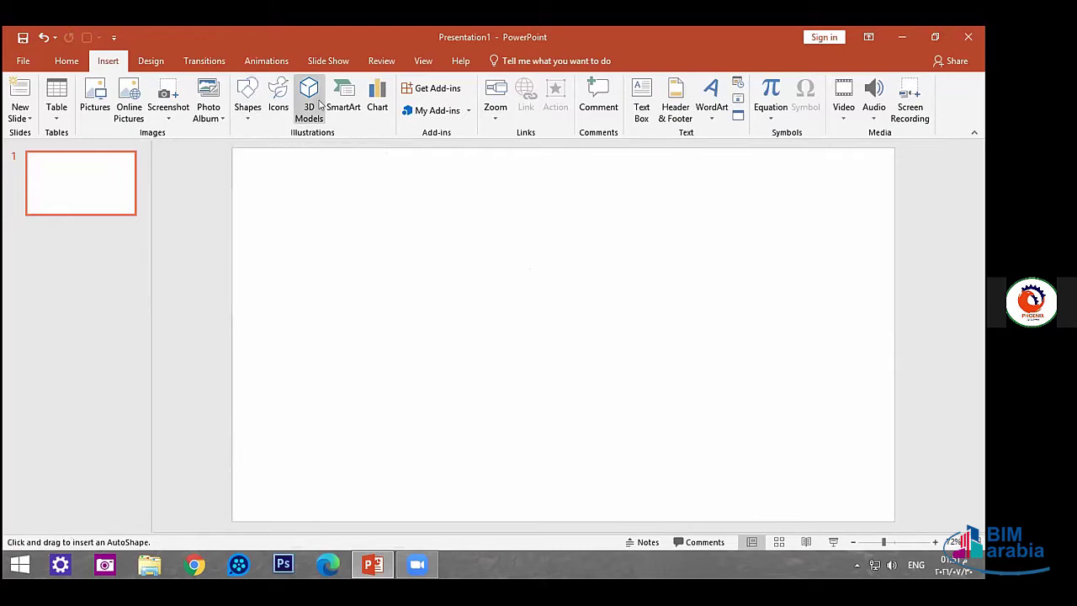
left_click(248, 97)
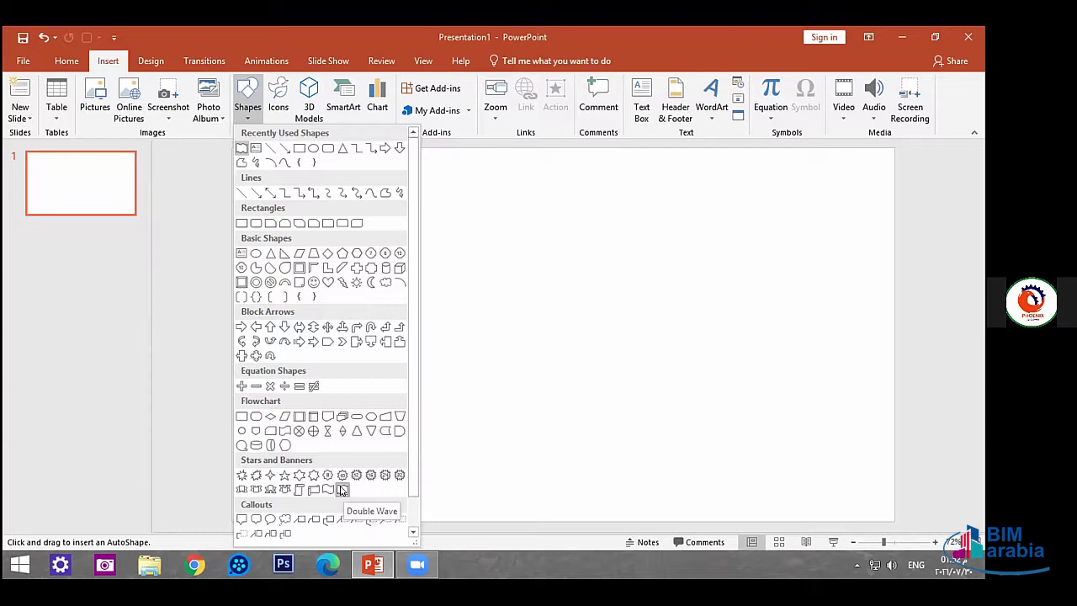
left_click(342, 490)
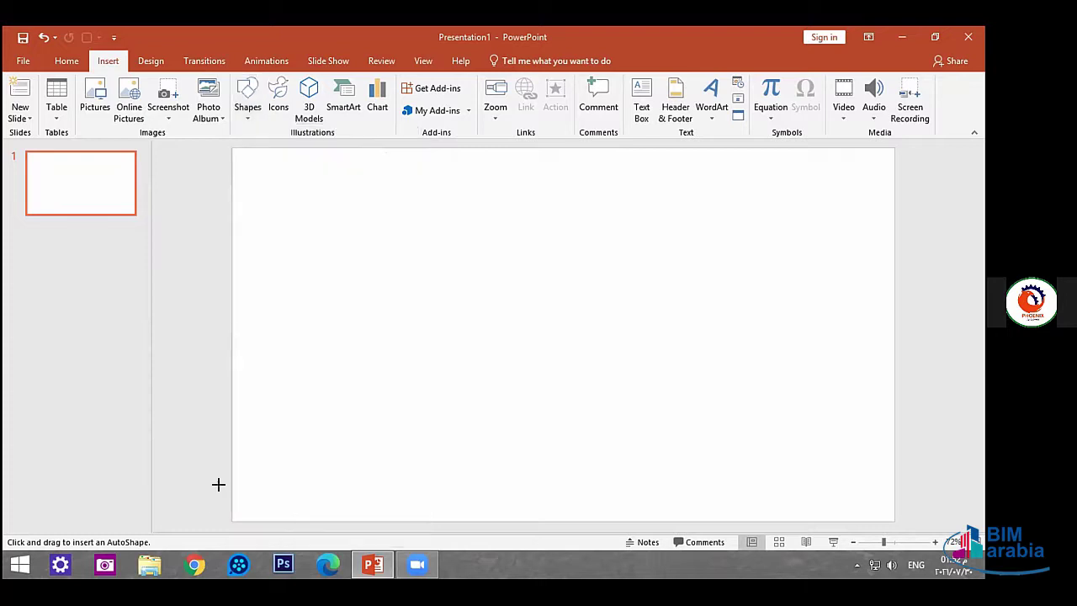
left_click_drag(206, 447, 902, 519)
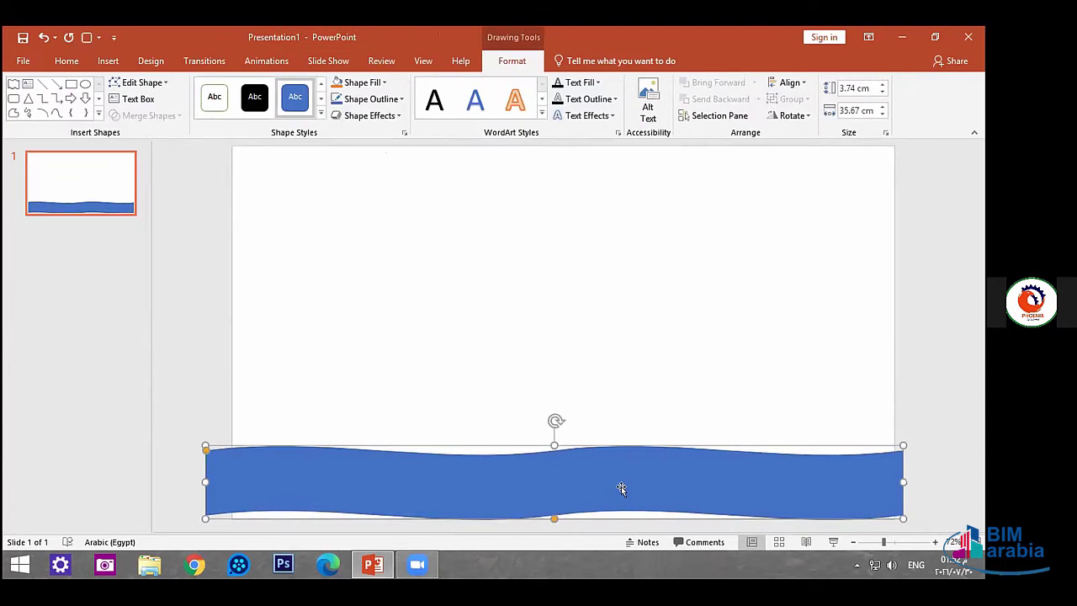
left_click_drag(621, 492, 632, 441)
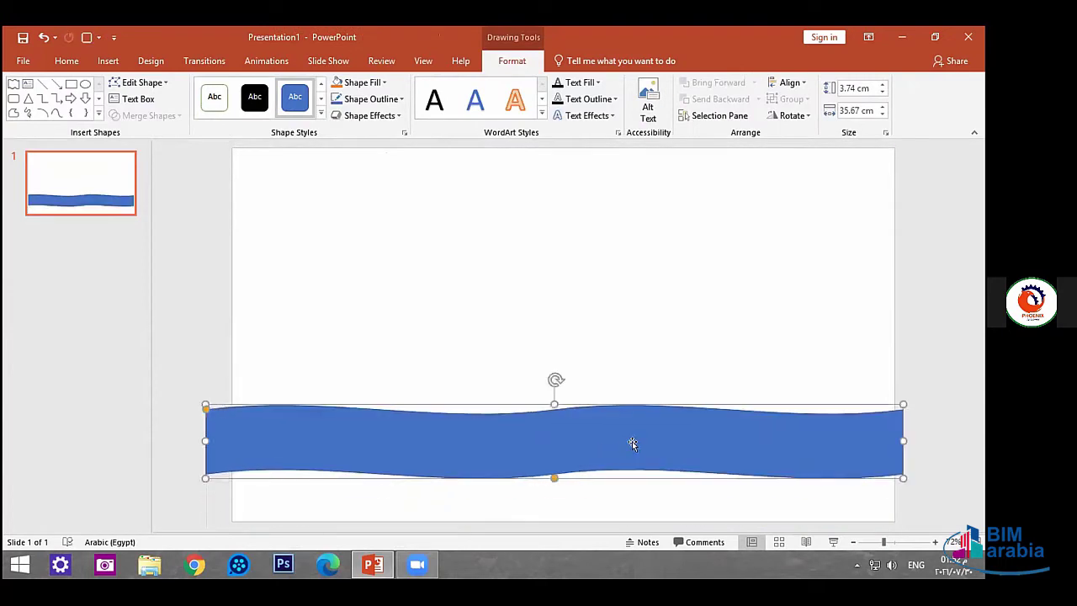
key("Delete")
left_click(109, 59)
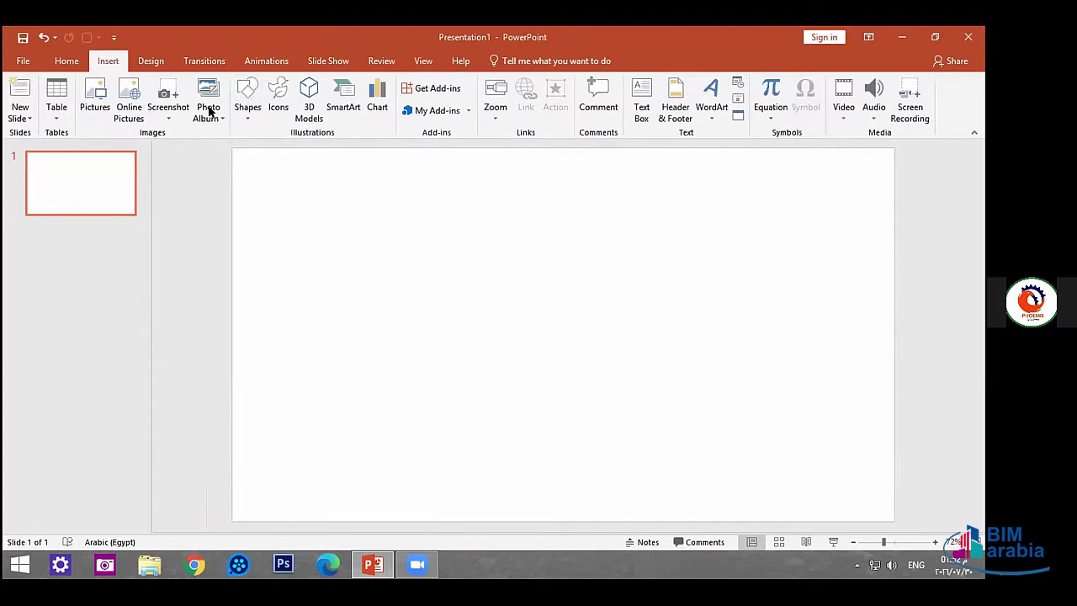
left_click(248, 108)
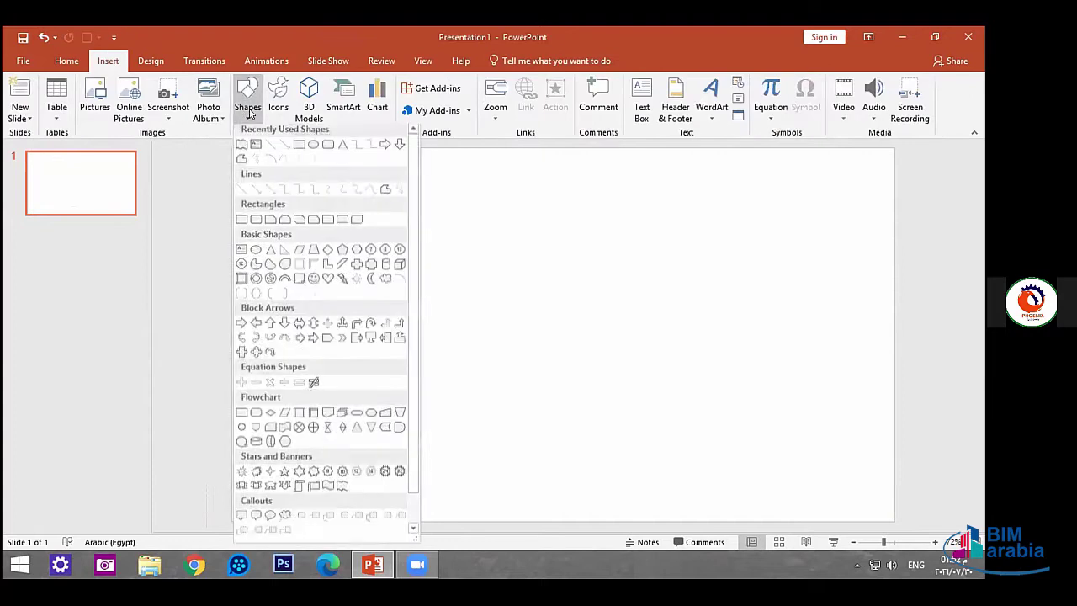
left_click(327, 493)
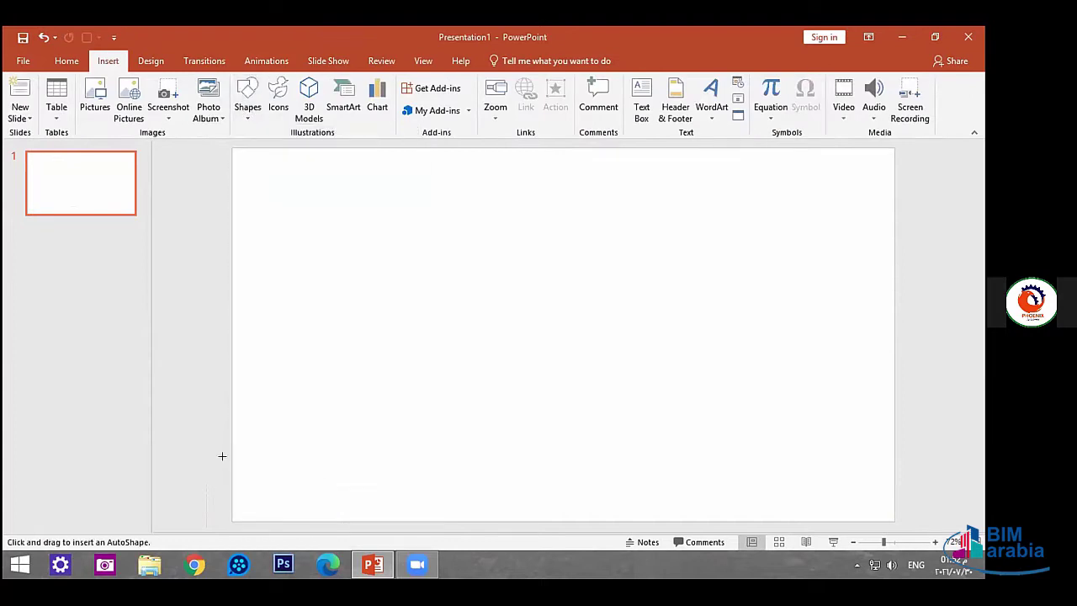
left_click_drag(225, 460, 887, 523)
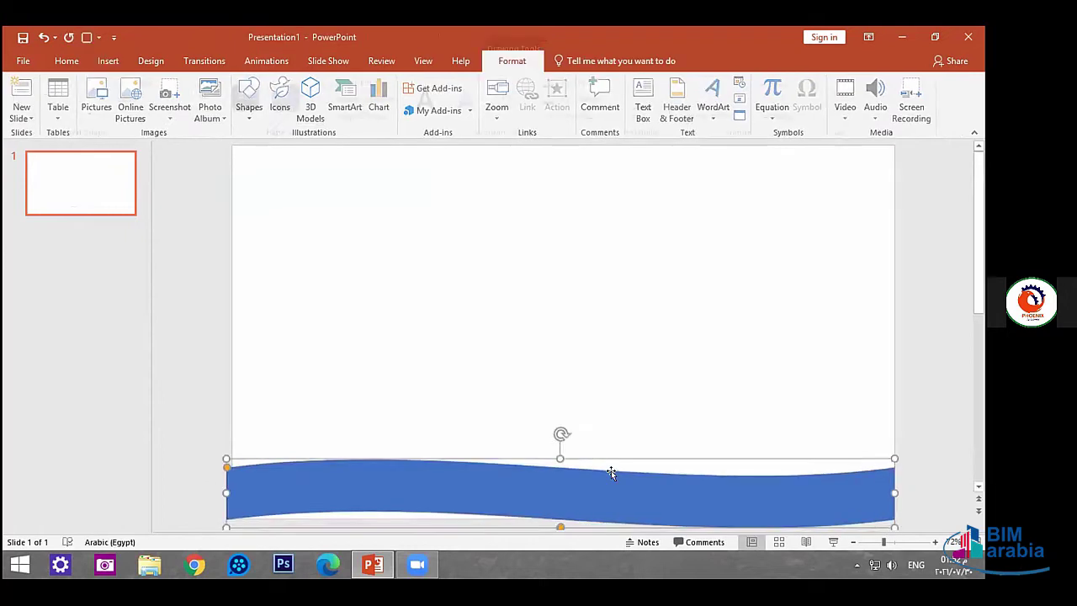
left_click_drag(559, 496, 554, 505)
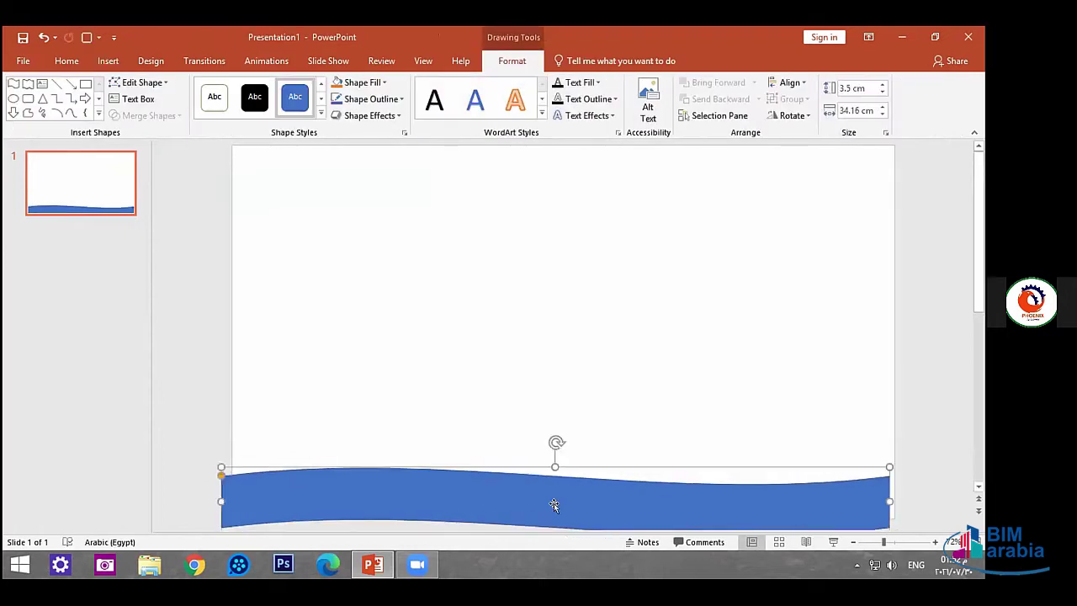
key("Delete")
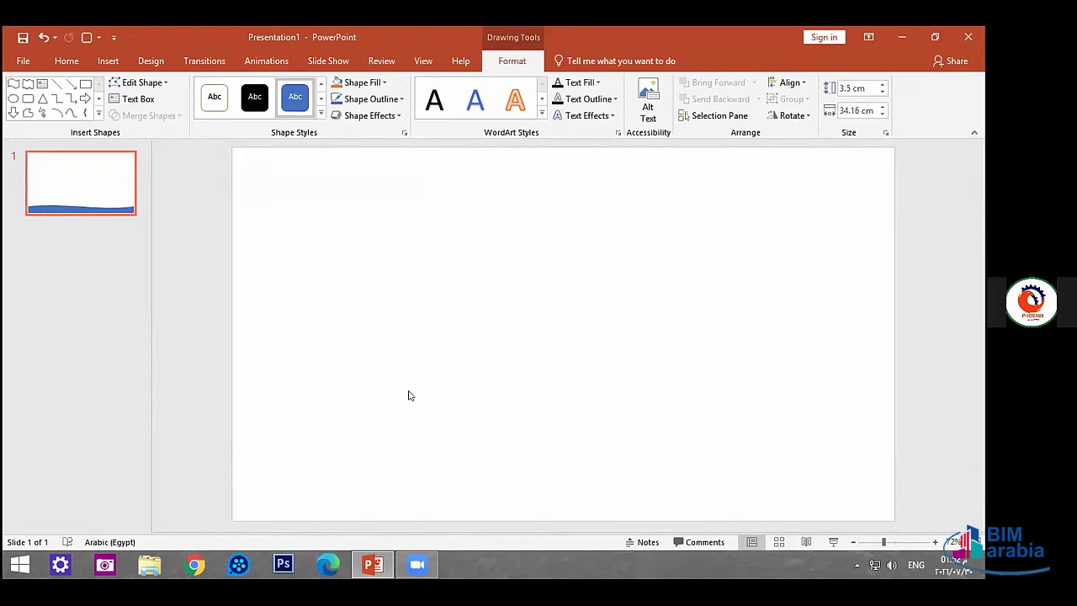
Draw a Wave shape across the slide bottom, about 5.34 cm tall and 34.46 cm wide.
left_click(118, 61)
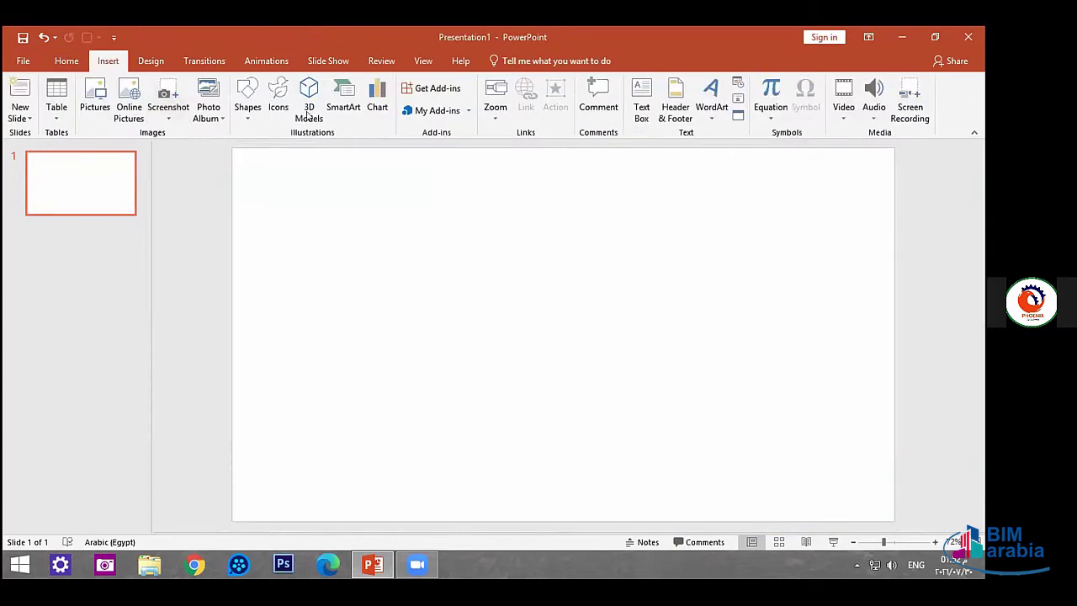
left_click(246, 108)
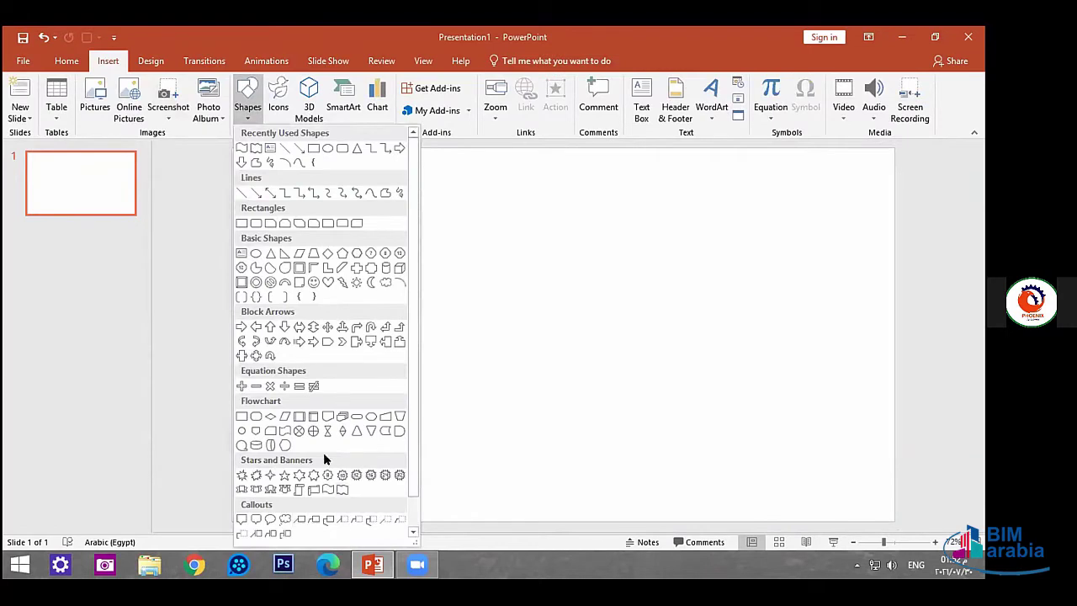
left_click(343, 491)
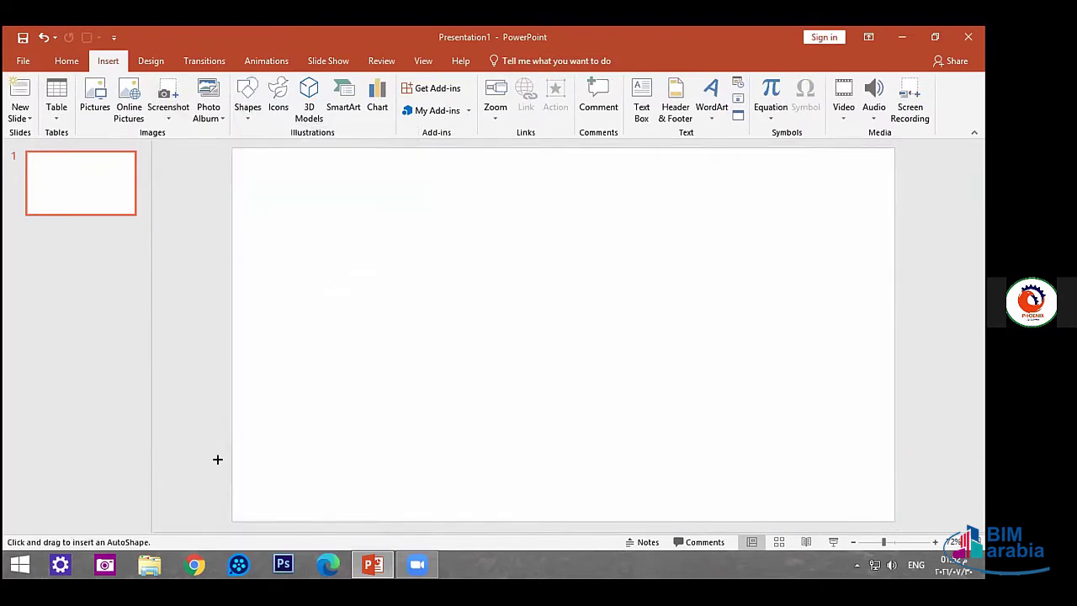
mouse_move(220, 465)
left_mouse_down()
mouse_move(784, 496)
mouse_move(895, 531)
left_mouse_up()
mouse_move(763, 483)
left_mouse_down()
mouse_move(757, 464)
mouse_move(766, 470)
left_mouse_up()
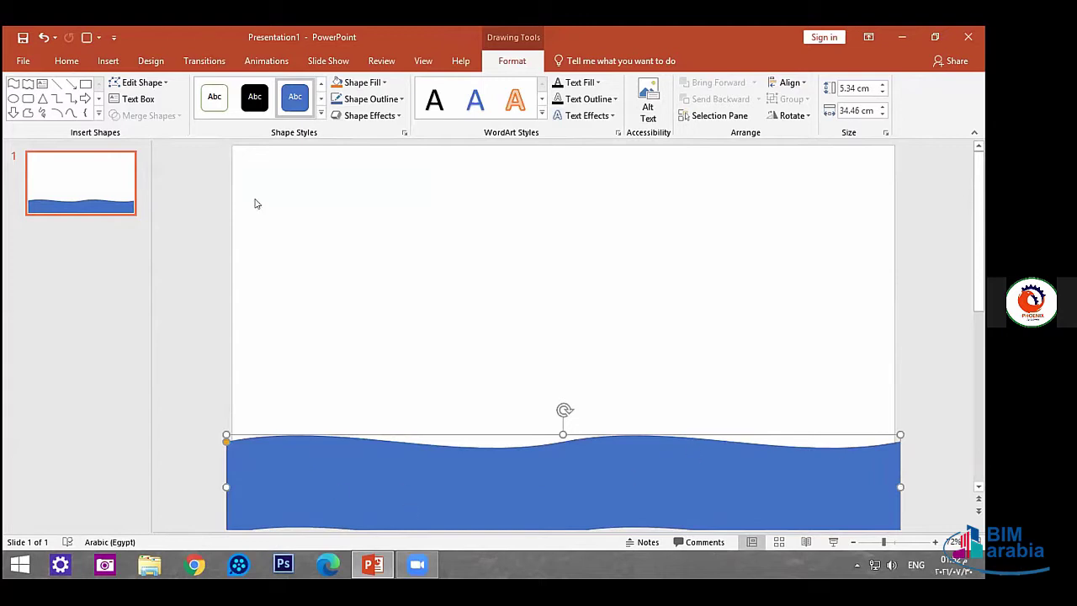
Fill the wave with Orange, Accent 2, Lighter 80%.
left_click(356, 82)
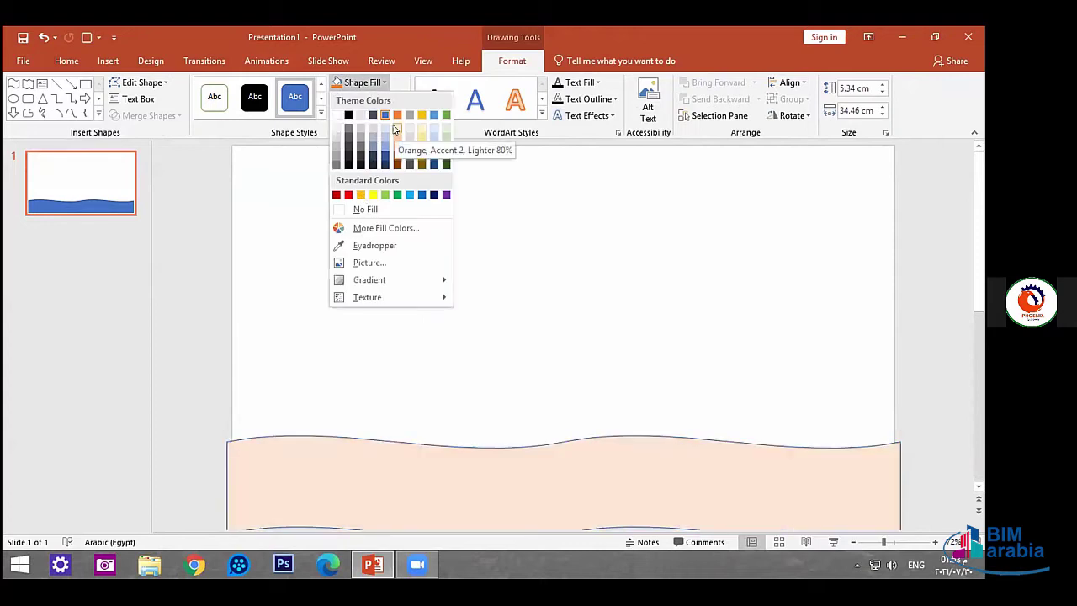
left_click(396, 127)
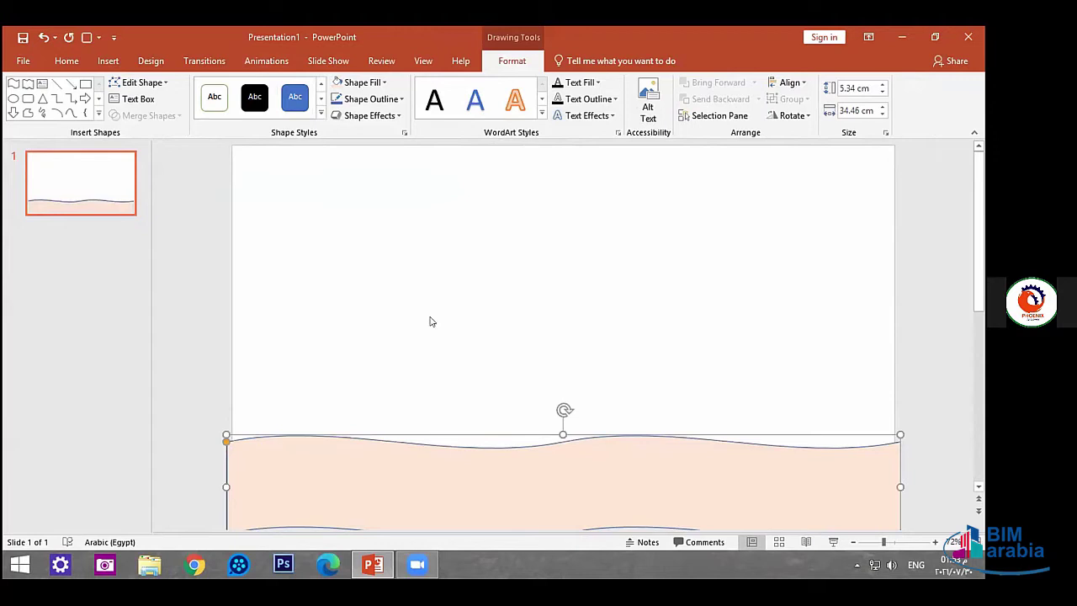
left_click(370, 84)
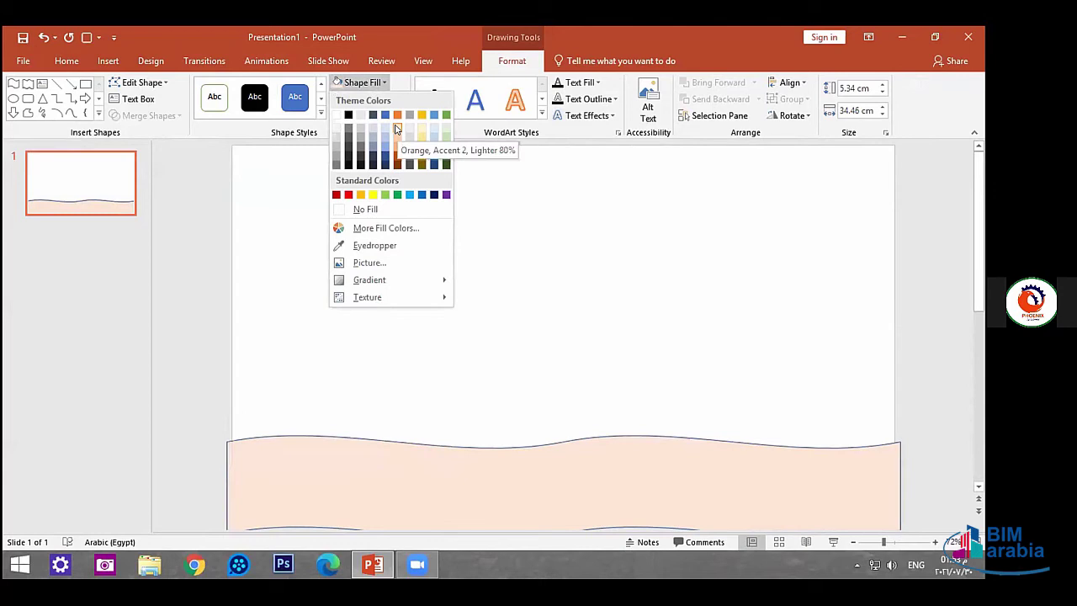
left_click(396, 128)
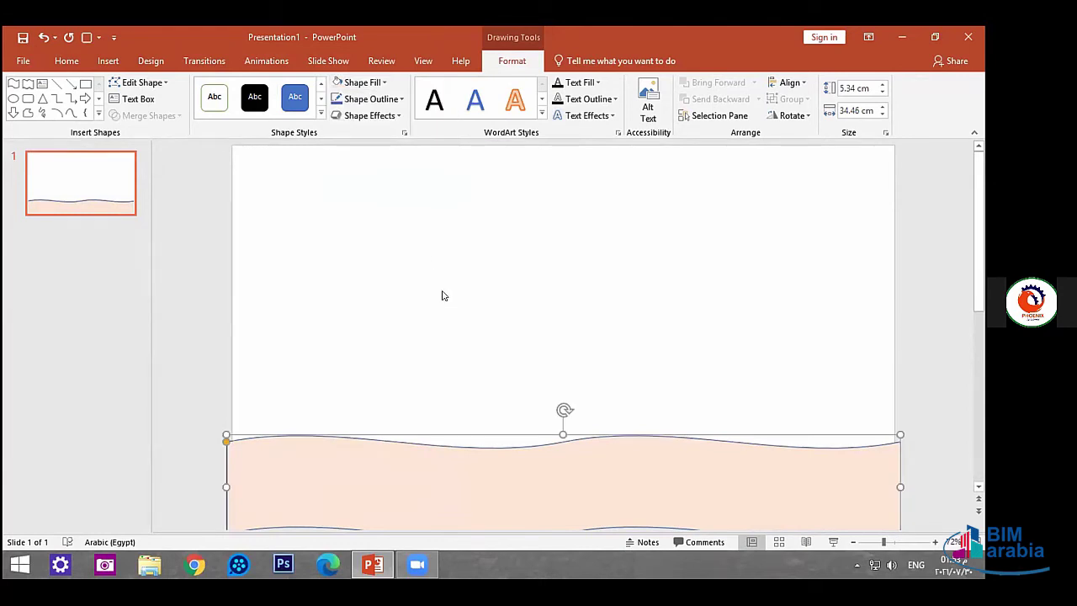
left_click(455, 402)
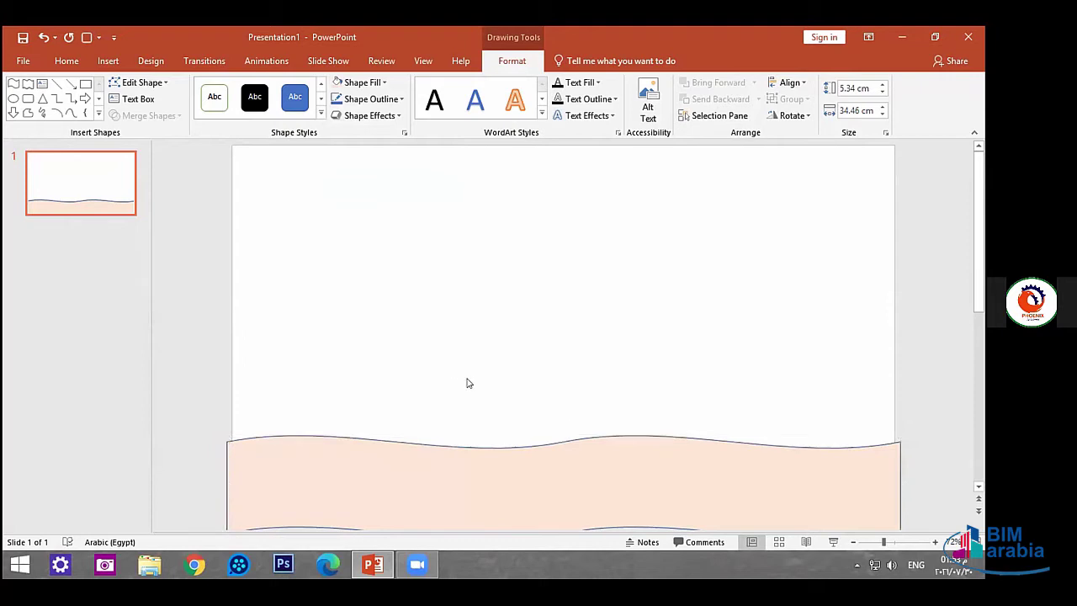
Copy the peach wave just above the original and widen the copy to 37.88 cm.
left_click(510, 483)
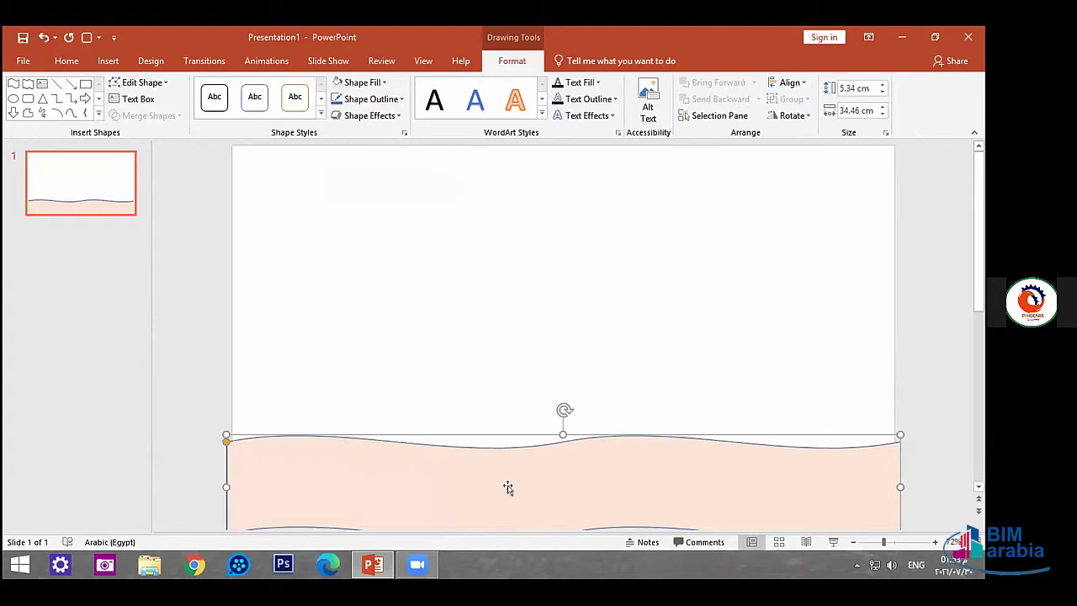
left_click_drag(561, 477, 551, 368)
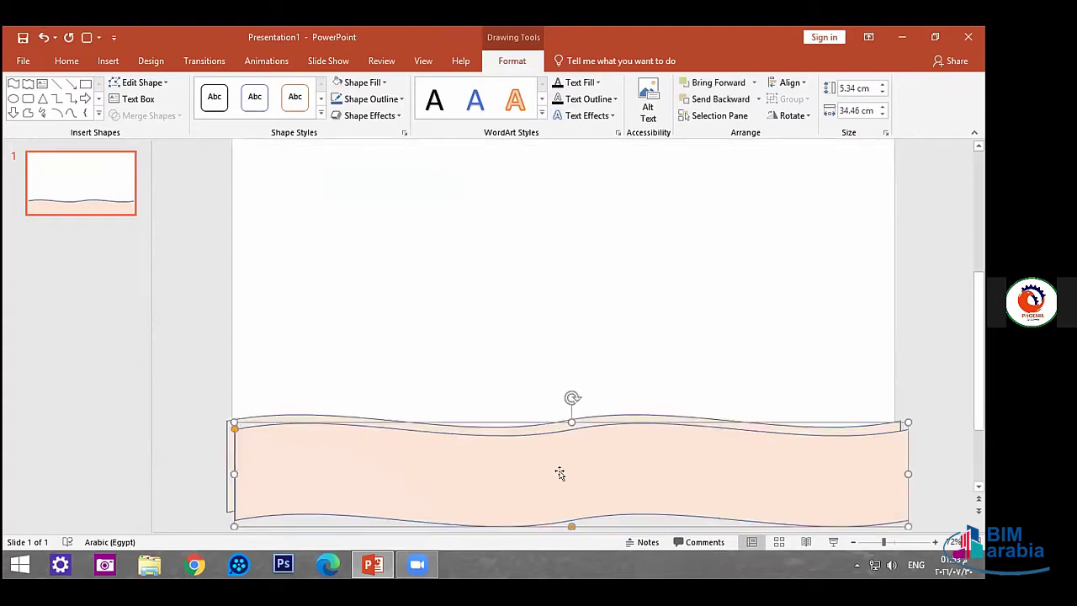
key("Down")
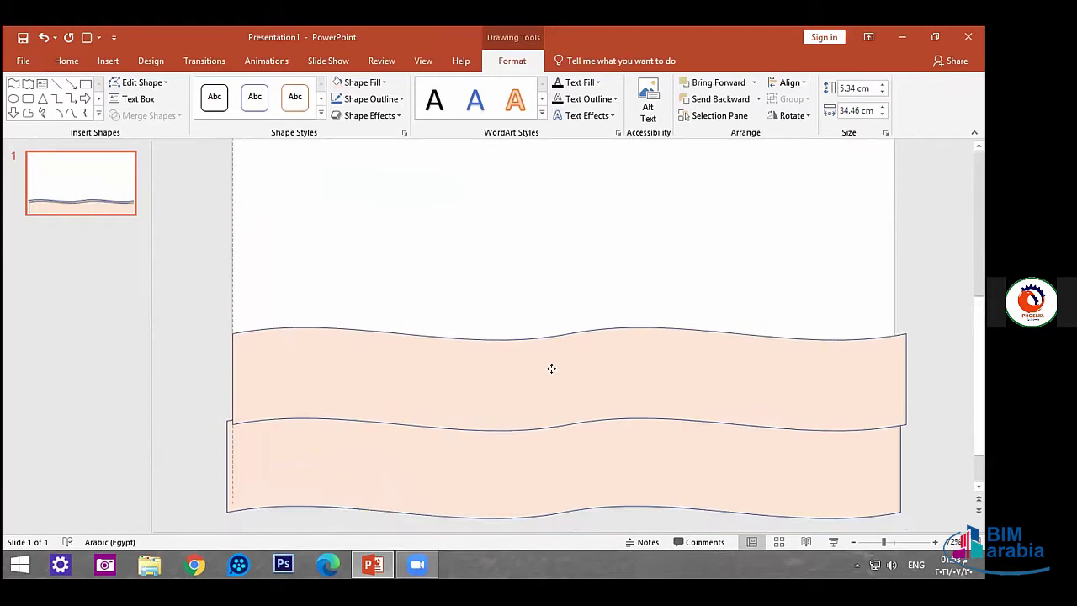
key("Down")
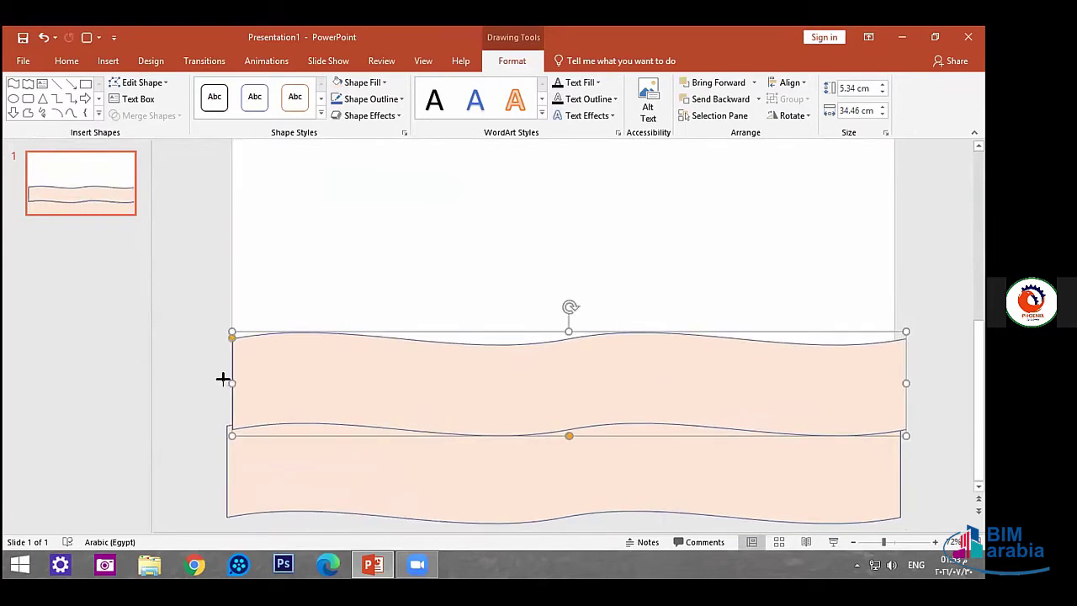
left_click_drag(224, 381, 185, 380)
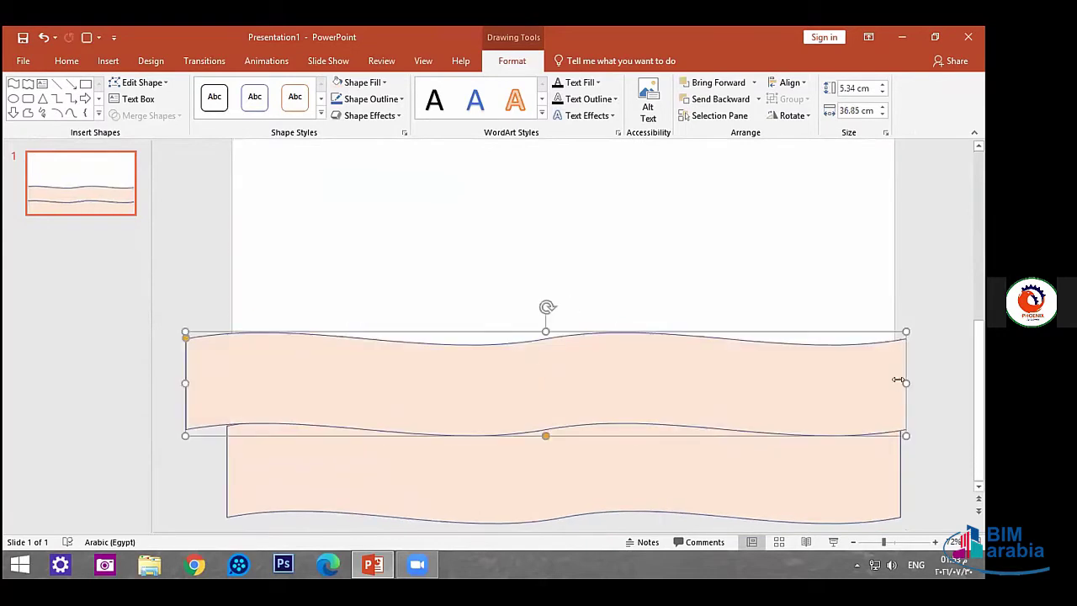
left_click_drag(898, 380, 921, 380)
left_click_drag(820, 365, 820, 377)
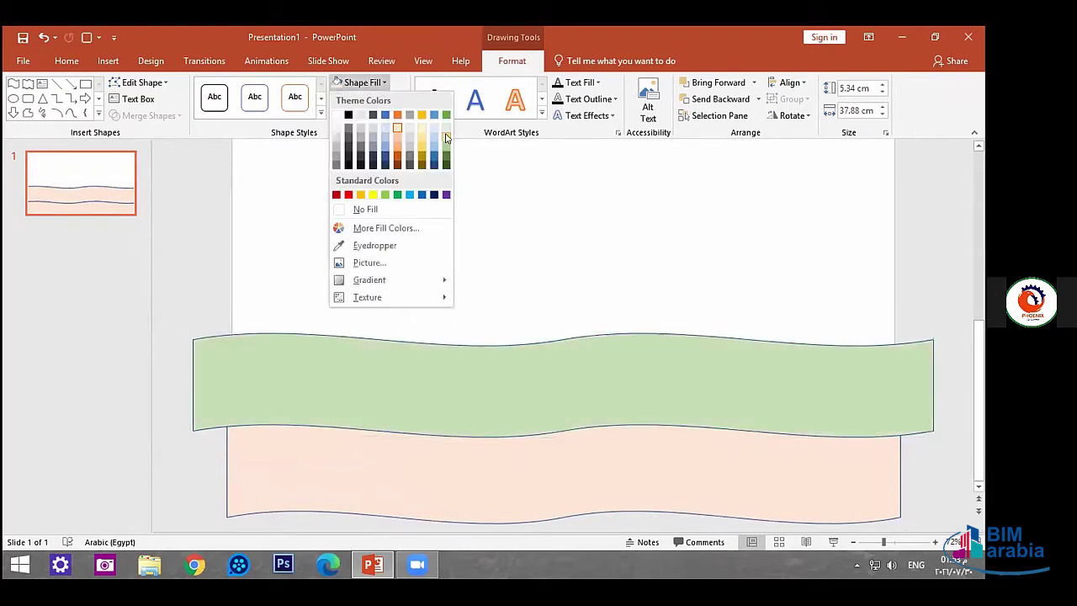
Fill the upper wave green, send it to the back, and lower it slightly.
left_click(446, 138)
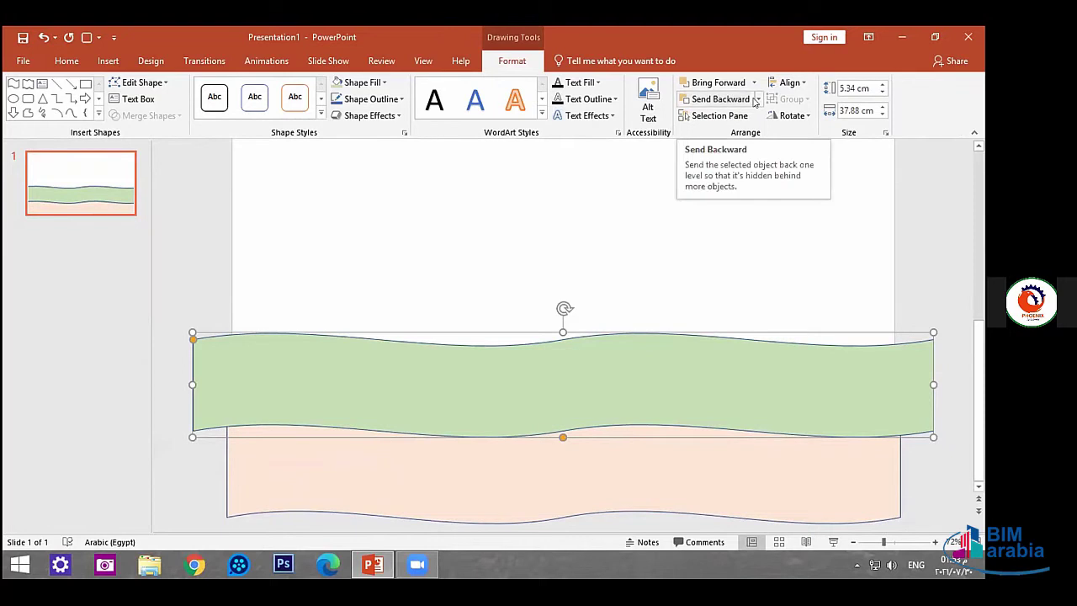
left_click(757, 100)
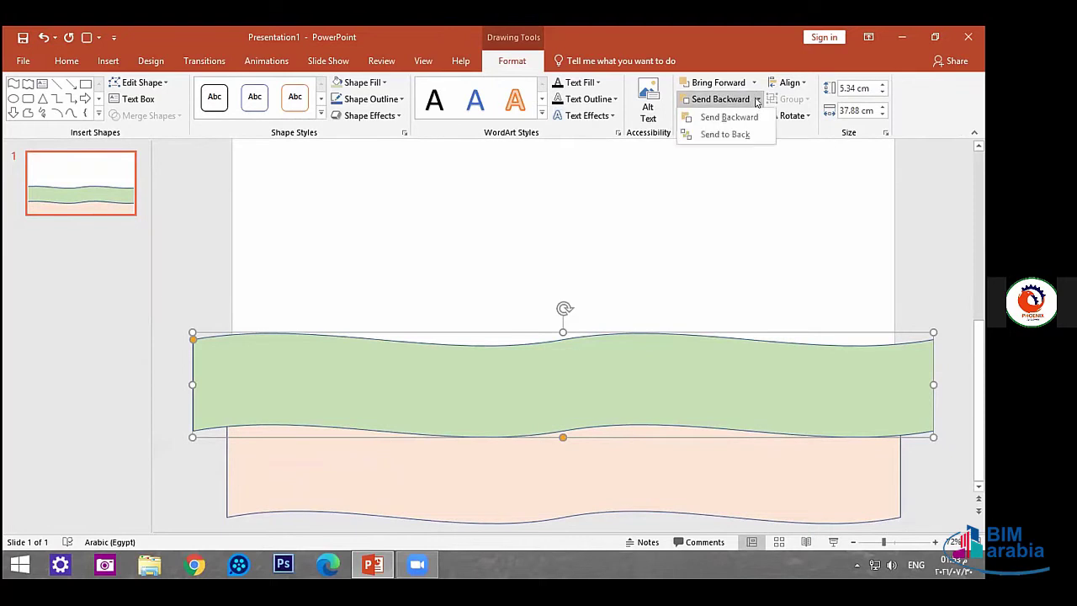
left_click(729, 136)
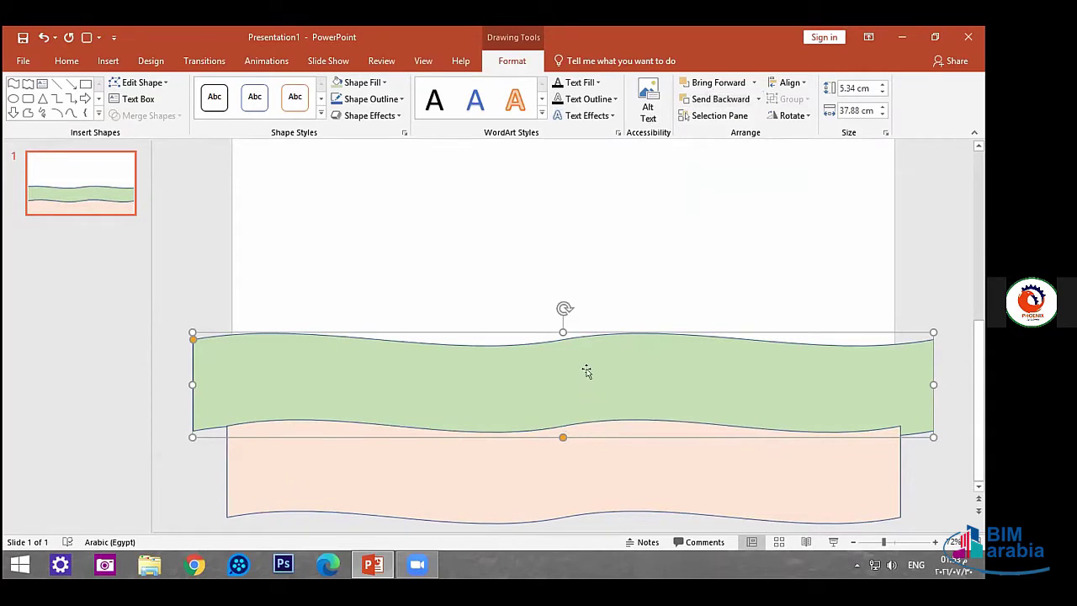
left_click_drag(582, 368, 587, 387)
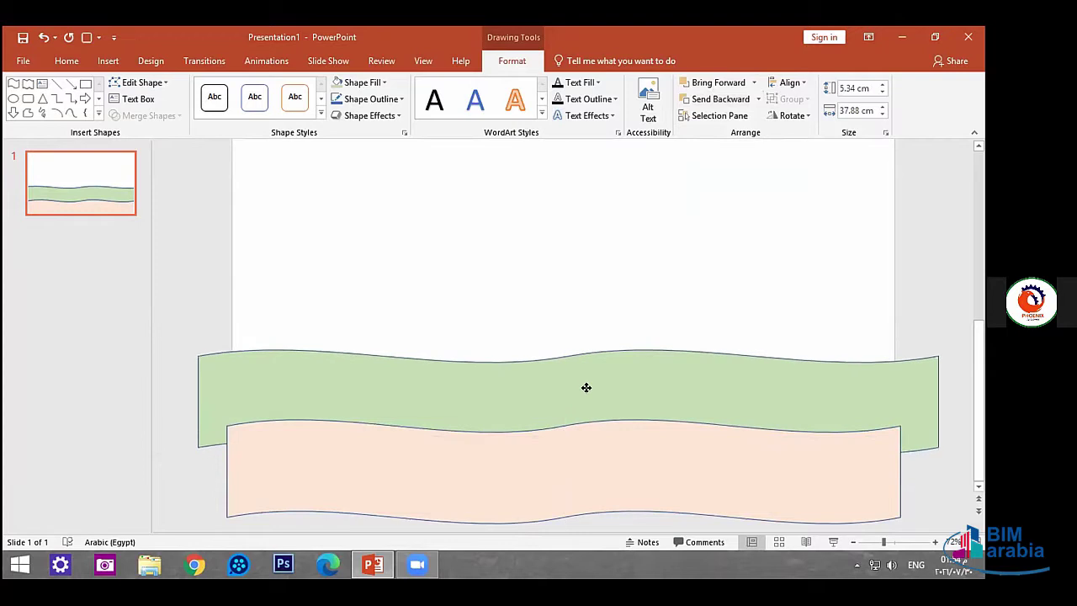
left_click_drag(586, 387, 588, 387)
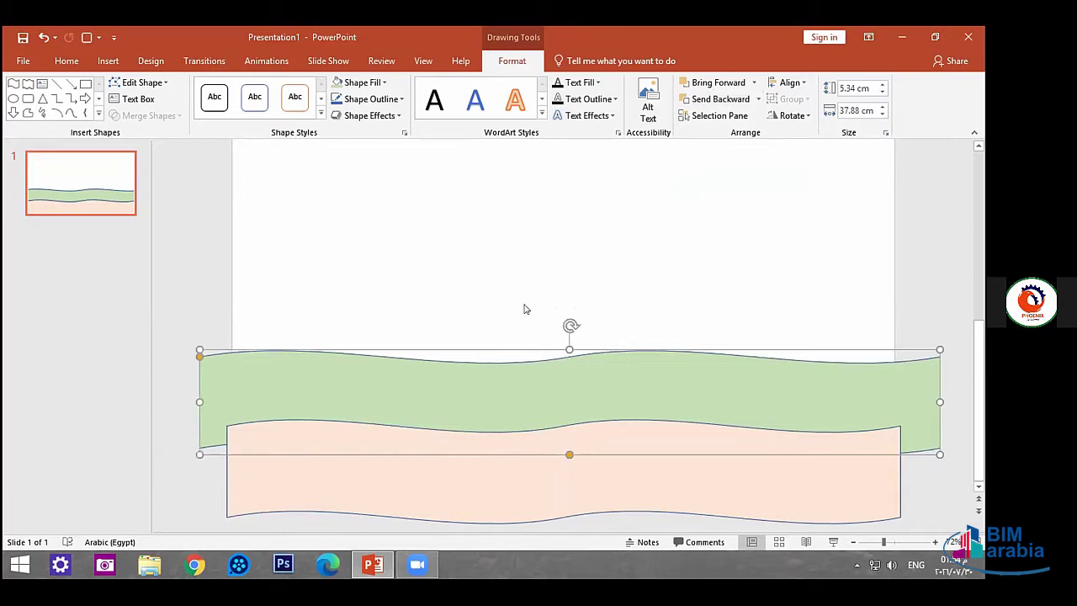
Reapply a deeper green fill to the upper wave, then select each wave in turn.
left_click(383, 83)
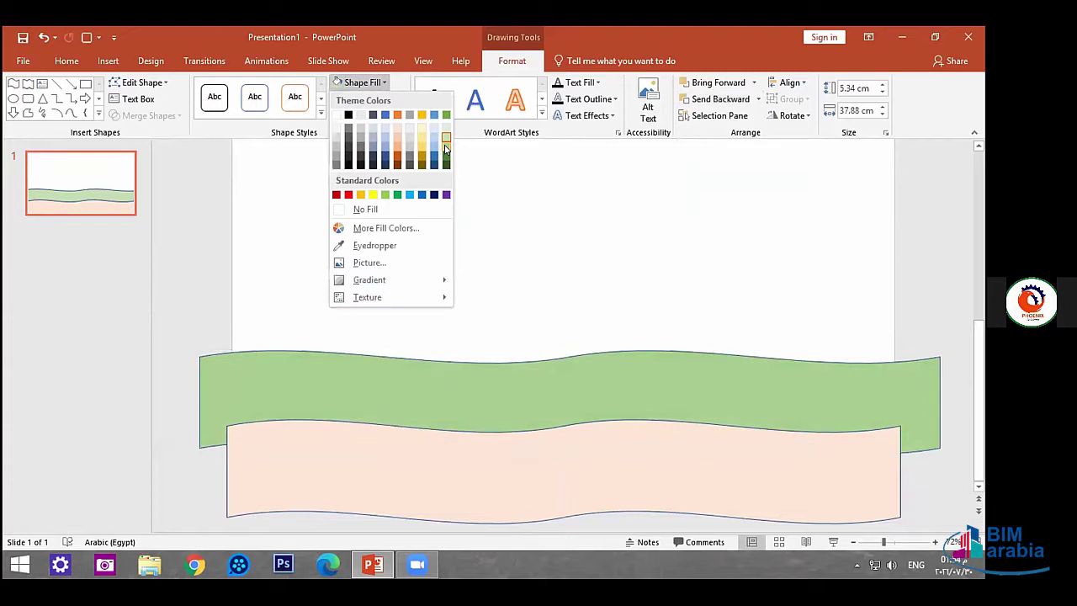
left_click(446, 149)
left_click(464, 300)
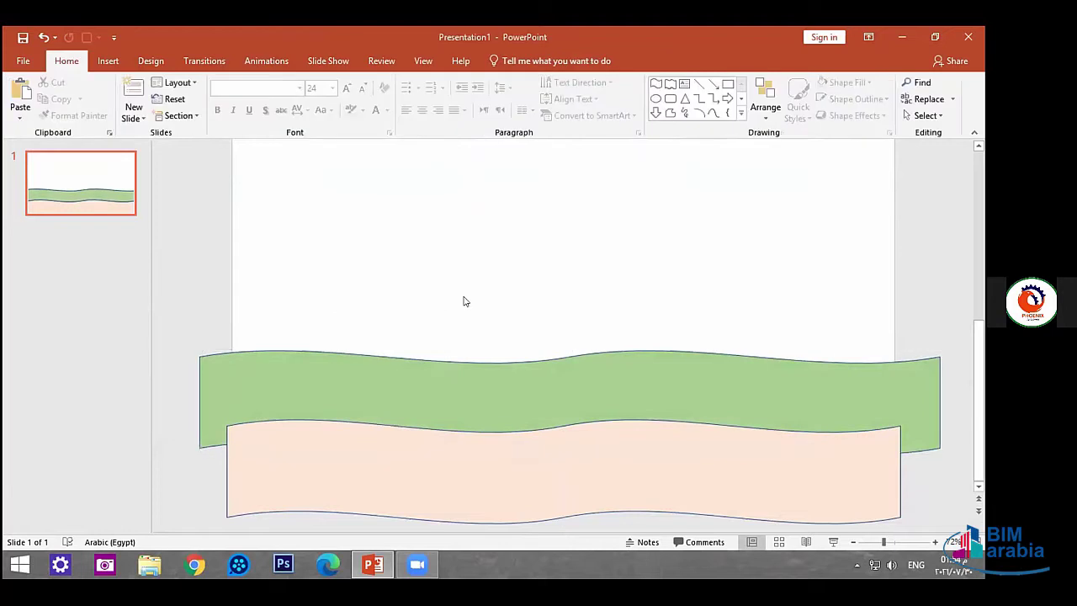
left_click(353, 388)
left_click(380, 486)
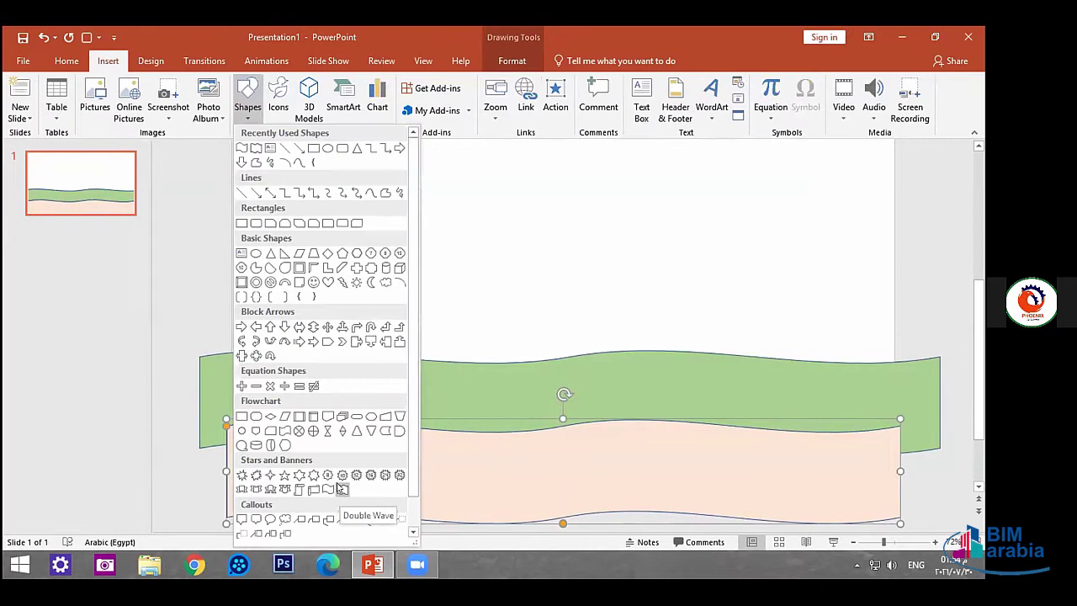
Close the gallery, then pick the Rectangle shape and enlarge the slide view.
left_click(493, 471)
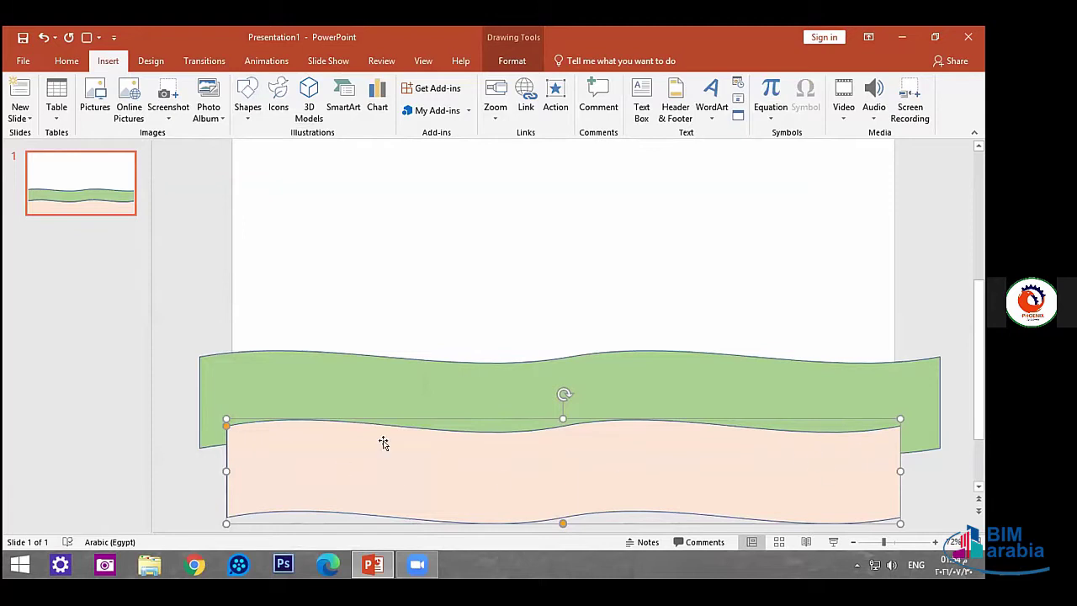
left_click(278, 376)
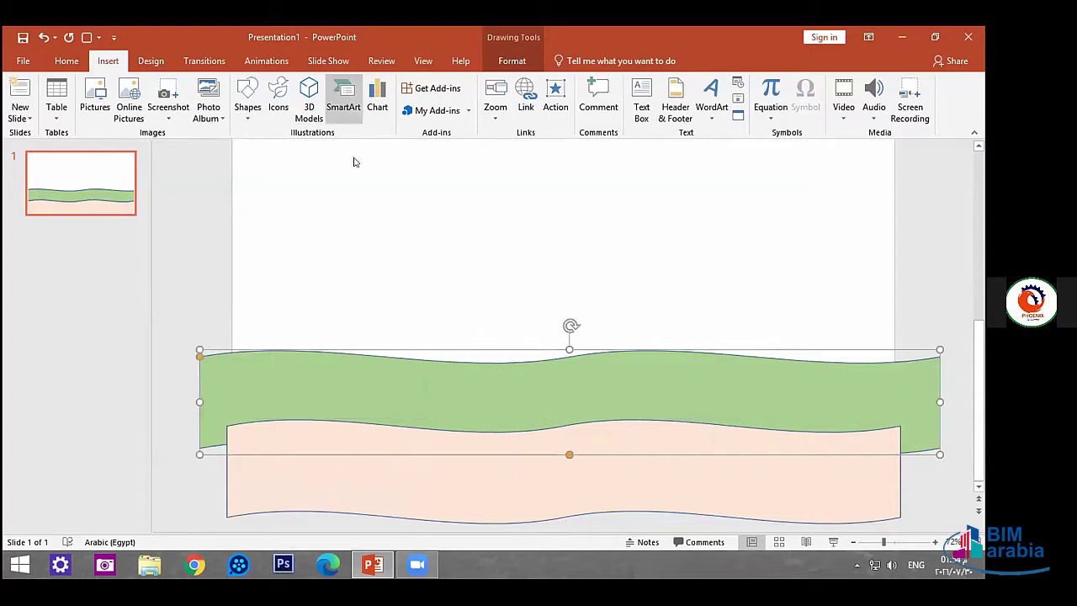
left_click(373, 229)
left_click(249, 111)
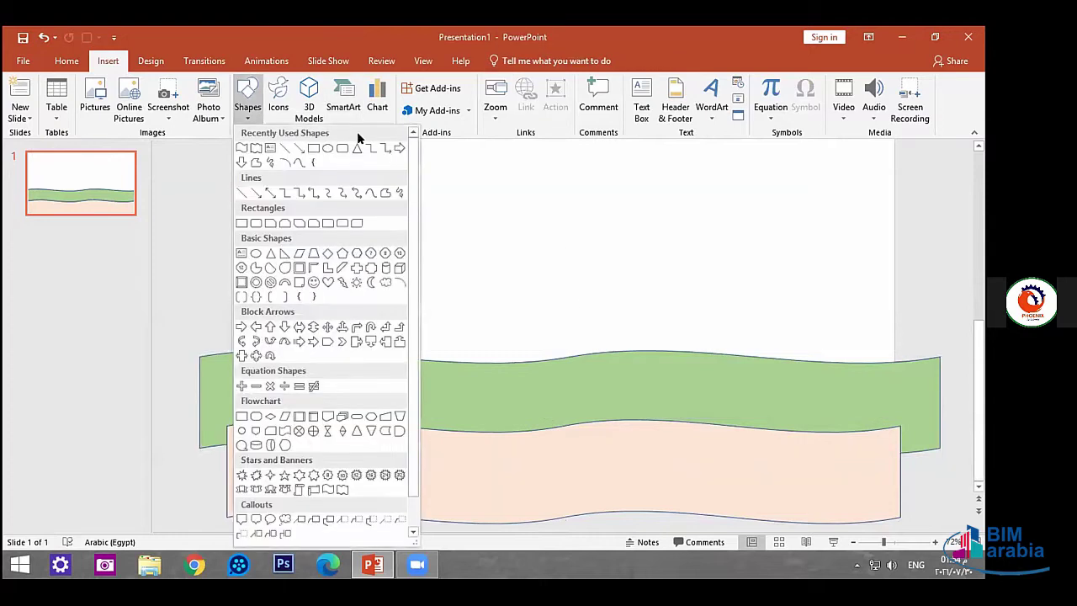
left_click(313, 149)
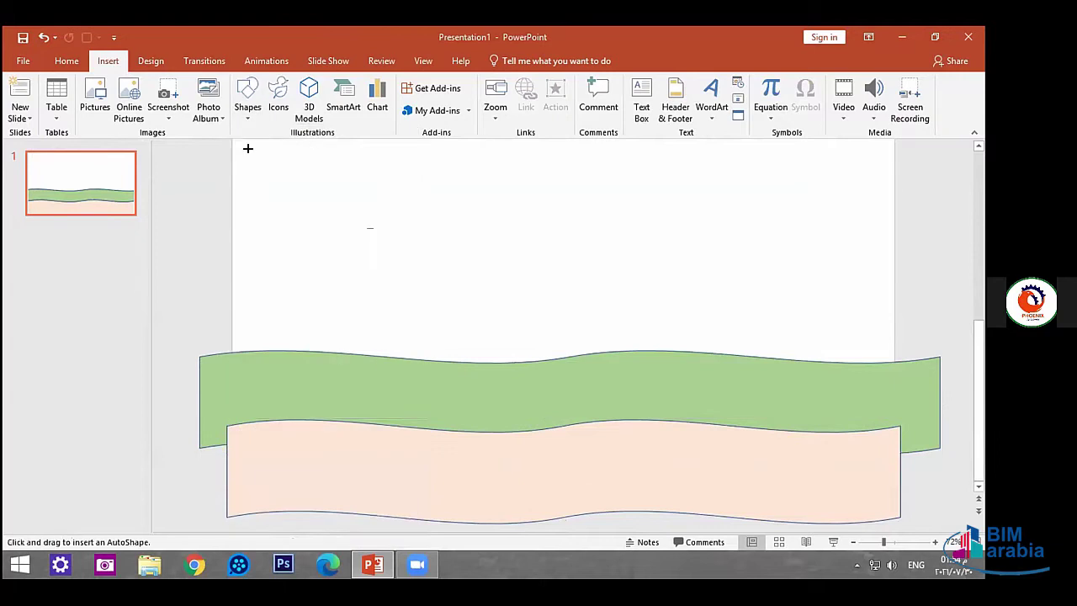
left_click(885, 543)
left_click_drag(885, 543, 875, 539)
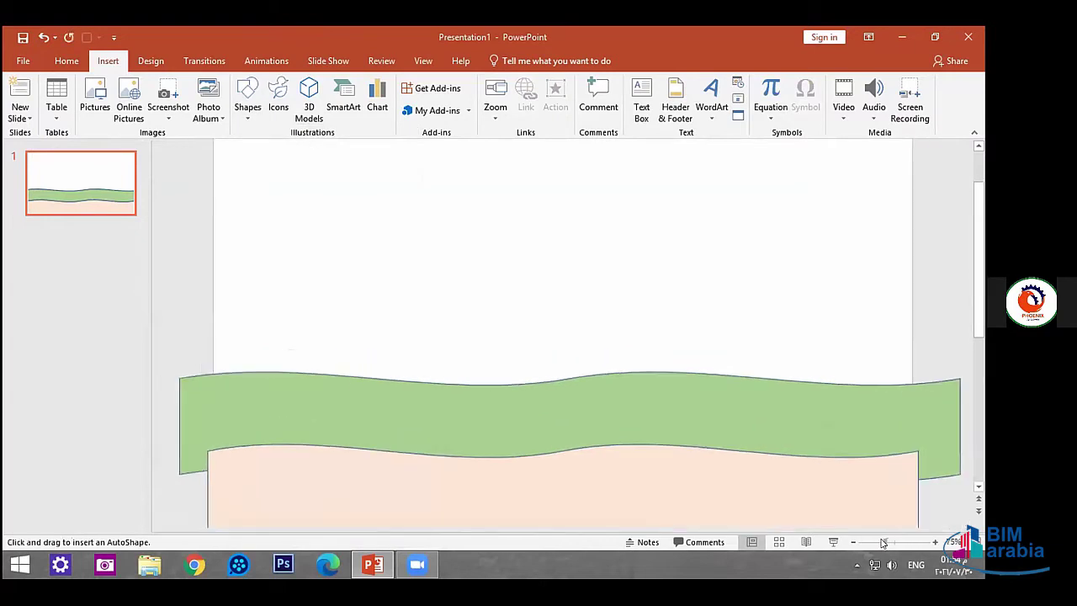
Draw a 12.84 x 35.3 cm sky rectangle, send it backward, and fill it Blue, Accent 1, Lighter 80%.
left_click_drag(276, 176, 836, 381)
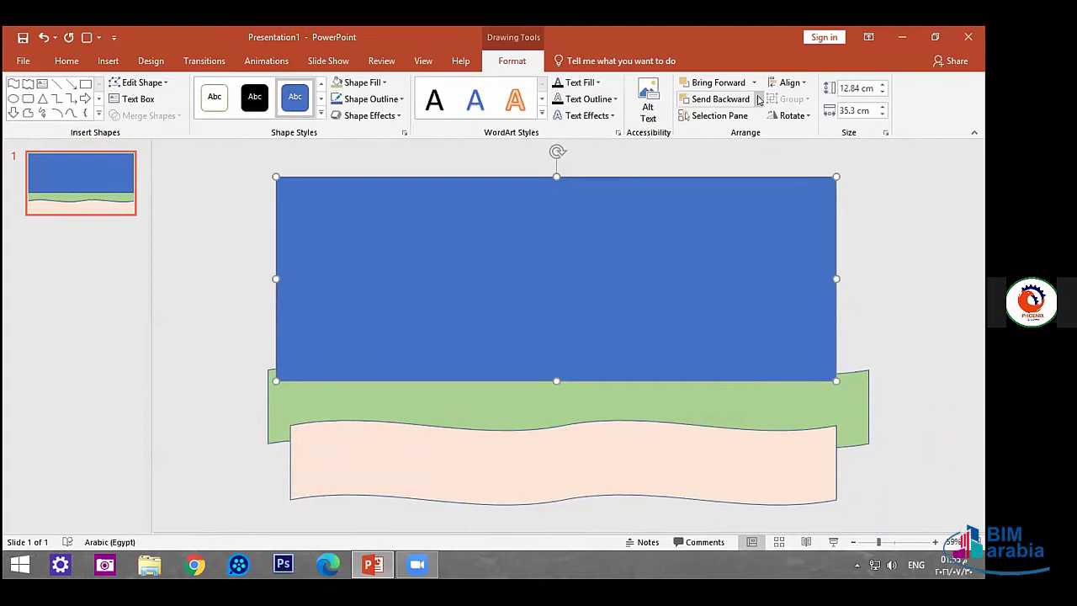
left_click(756, 99)
left_click(722, 113)
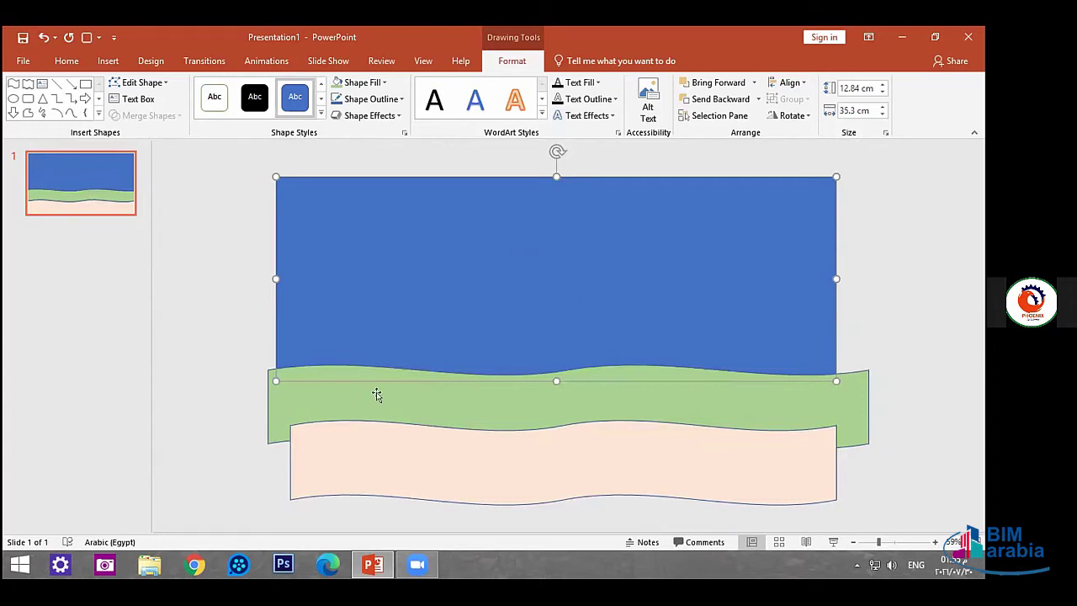
left_click(383, 82)
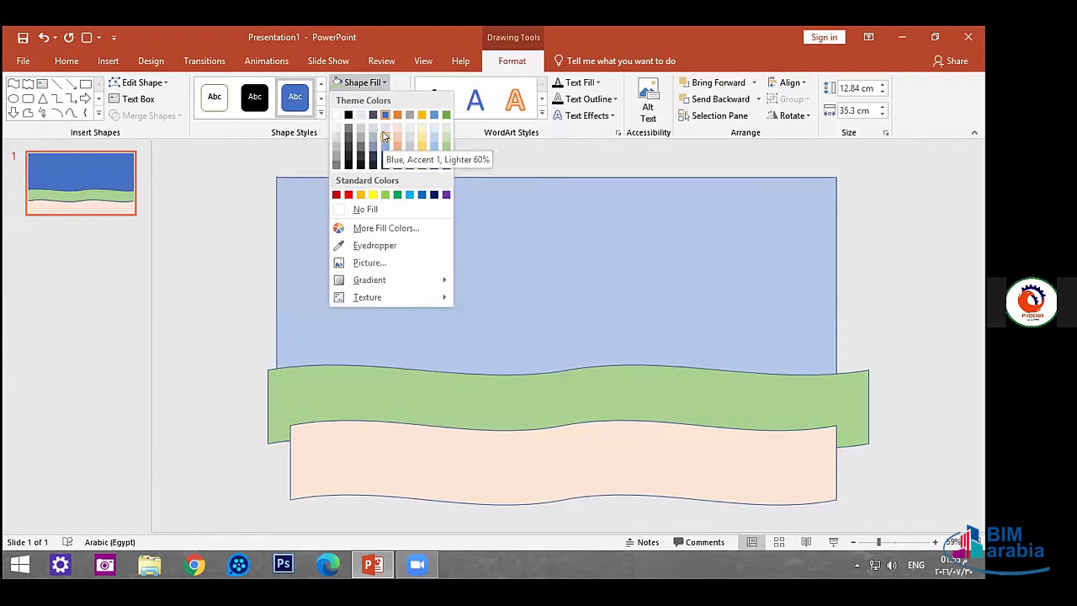
left_click(385, 125)
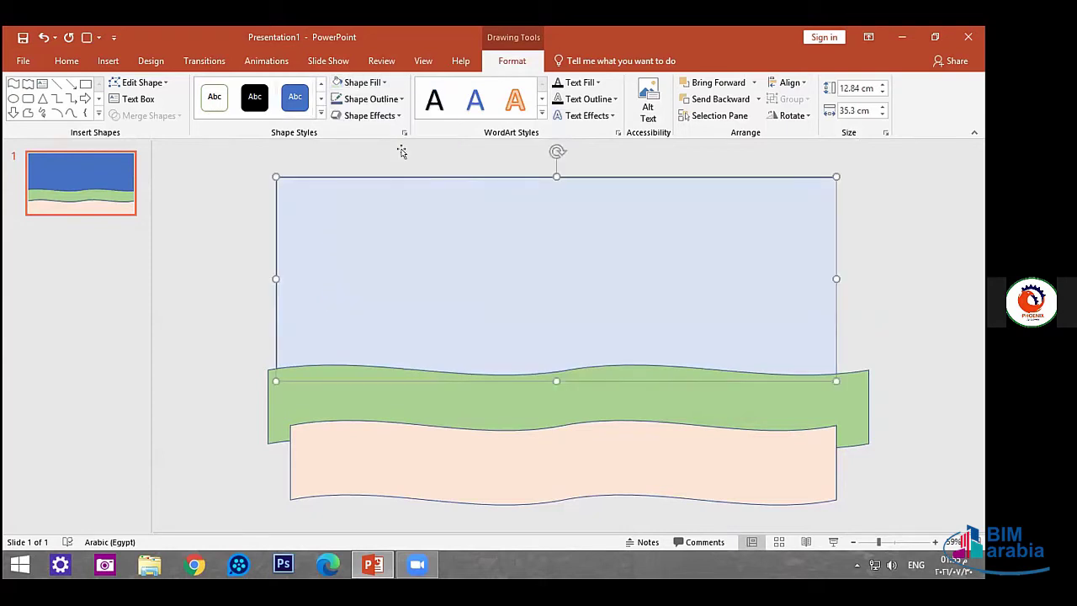
left_click(904, 263)
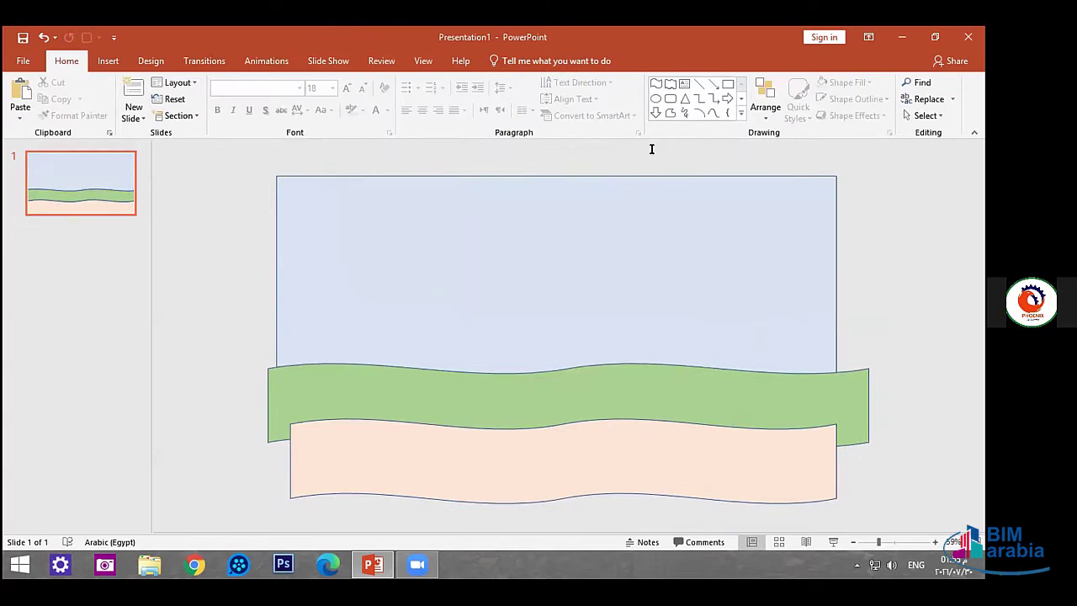
Draw a narrow 4.35 x 0.82 cm trapezoid trunk on the hill, filled dark gold-brown.
scroll(659, 65, "down", 1)
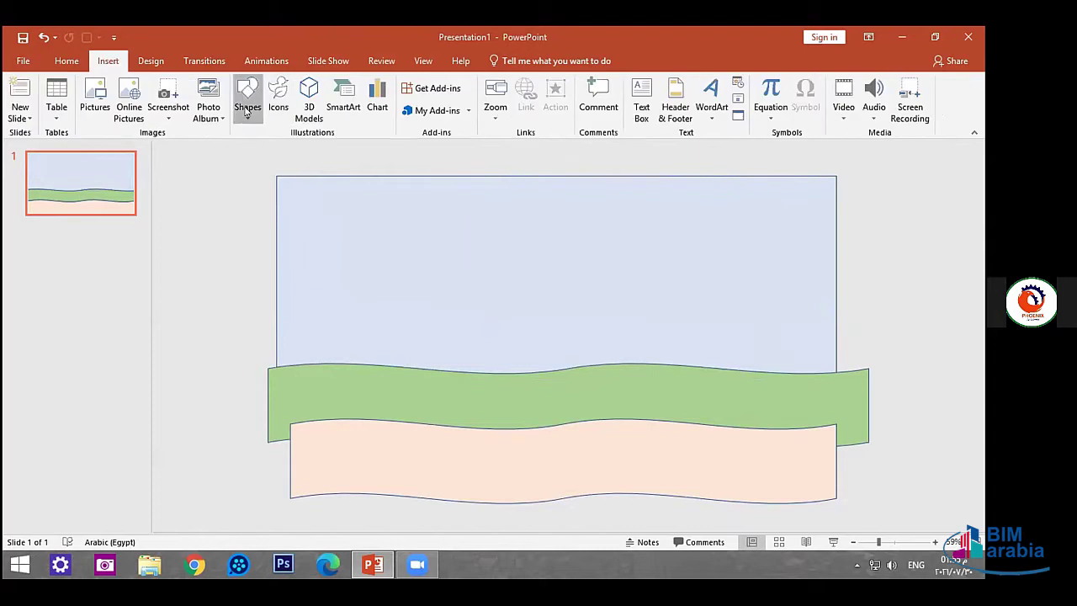
left_click(247, 97)
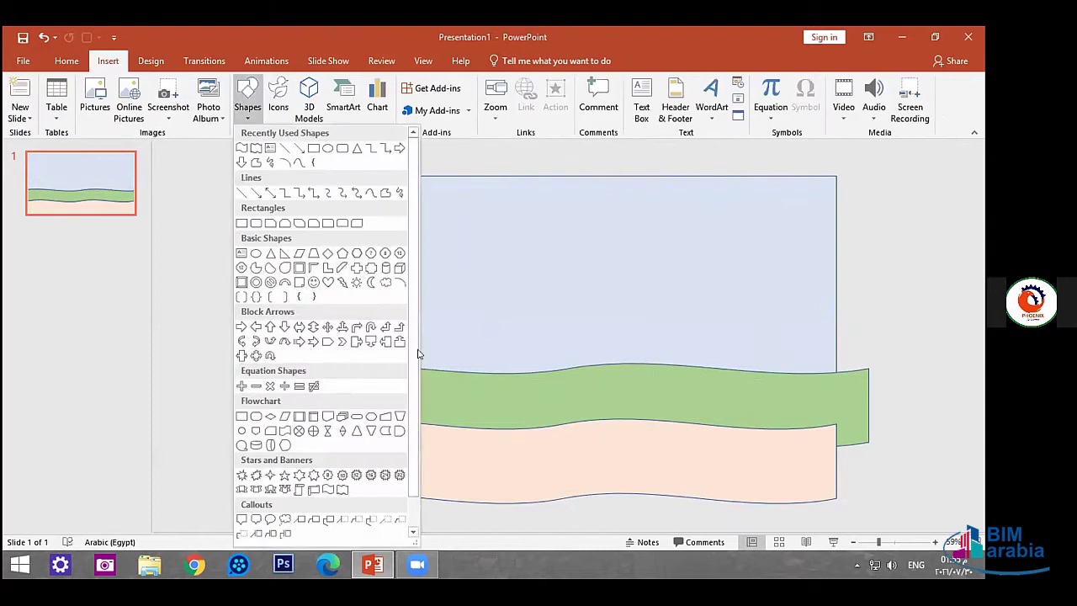
left_click(318, 255)
mouse_move(715, 301)
left_mouse_down()
mouse_move(751, 371)
mouse_move(741, 334)
left_mouse_up()
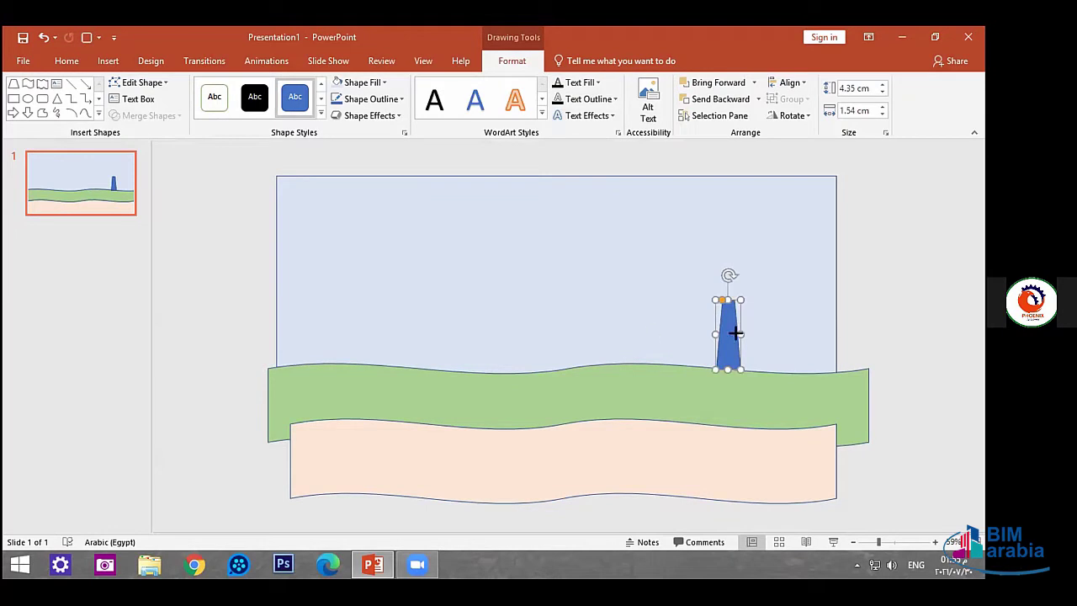
left_click_drag(735, 334, 724, 329)
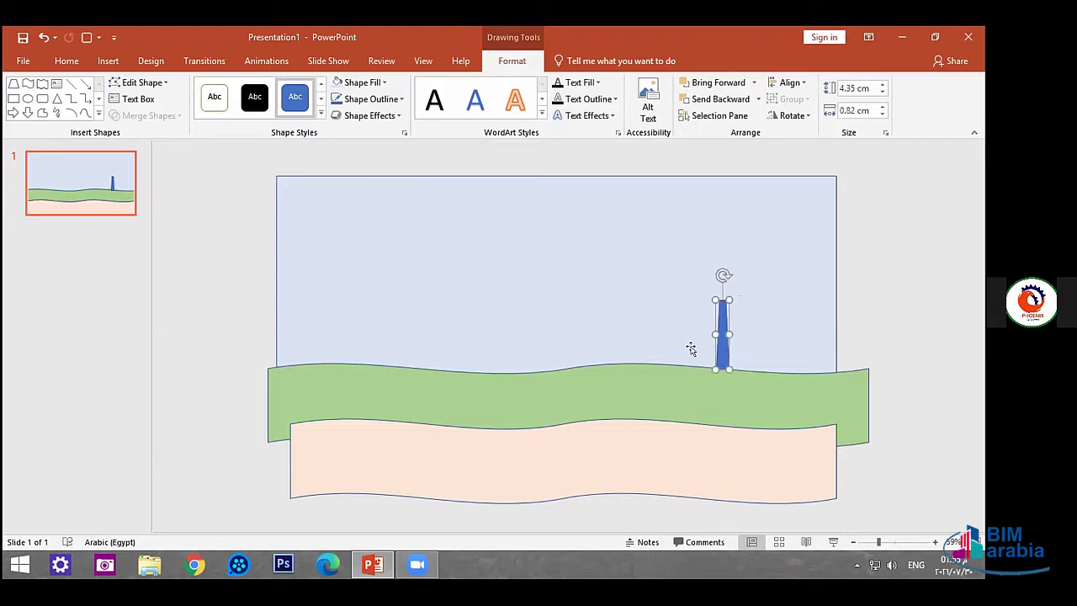
left_click(362, 81)
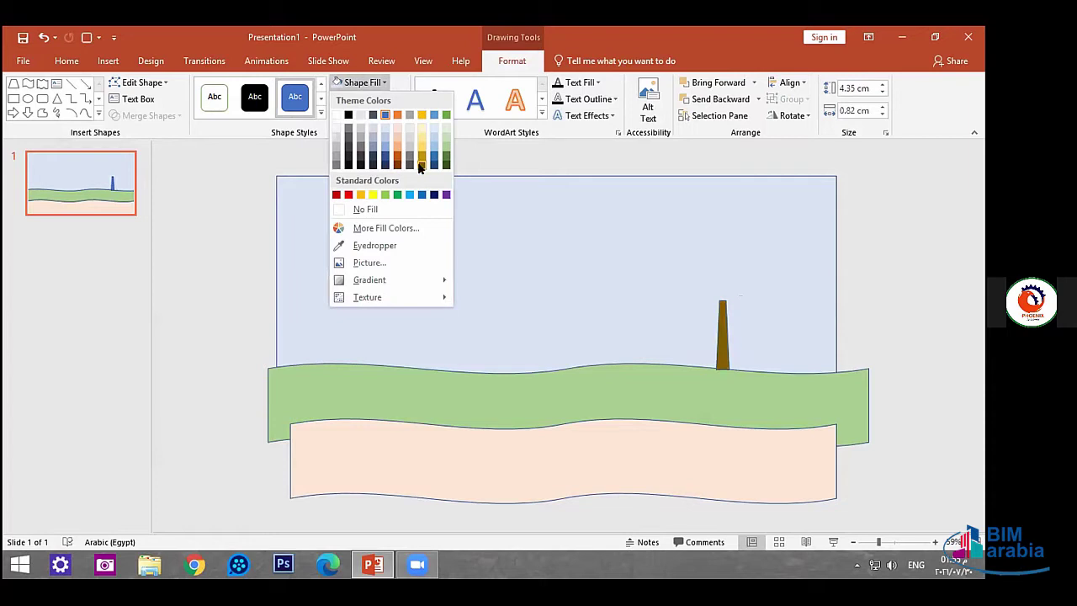
left_click(543, 265)
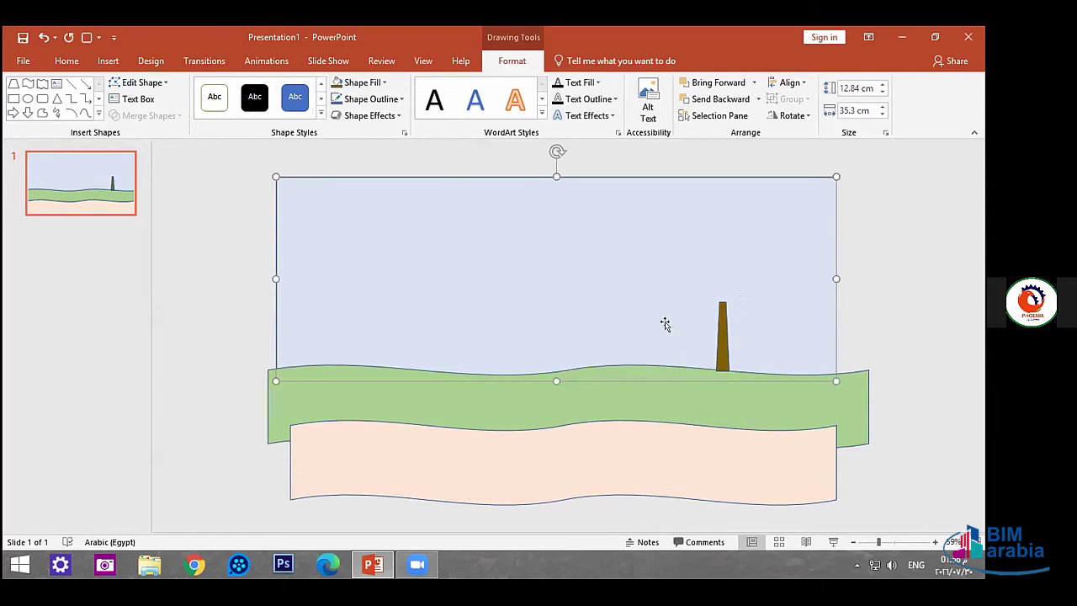
left_click(107, 60)
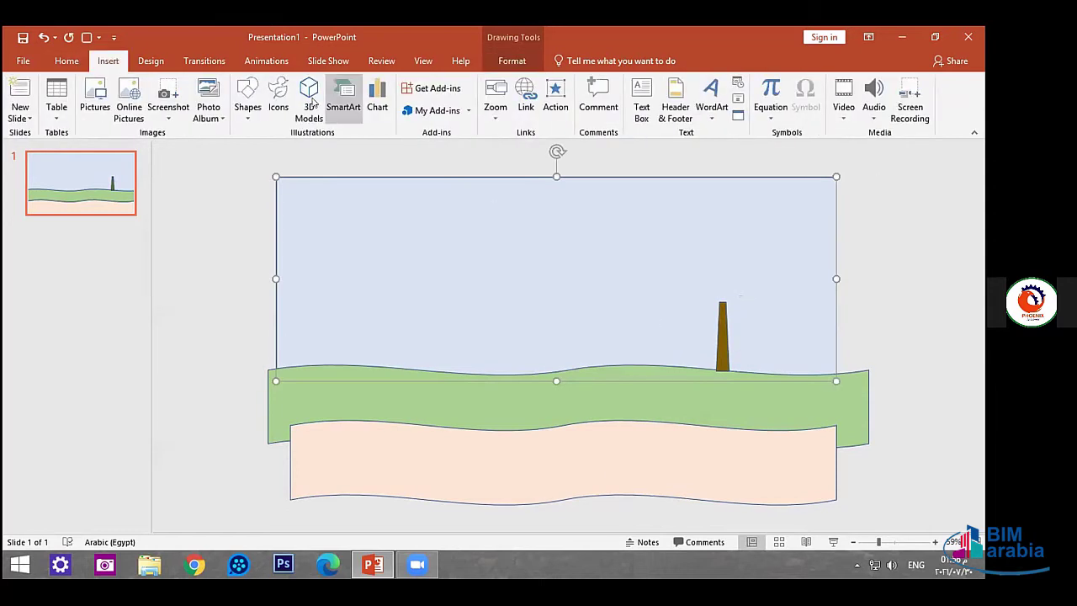
left_click(248, 94)
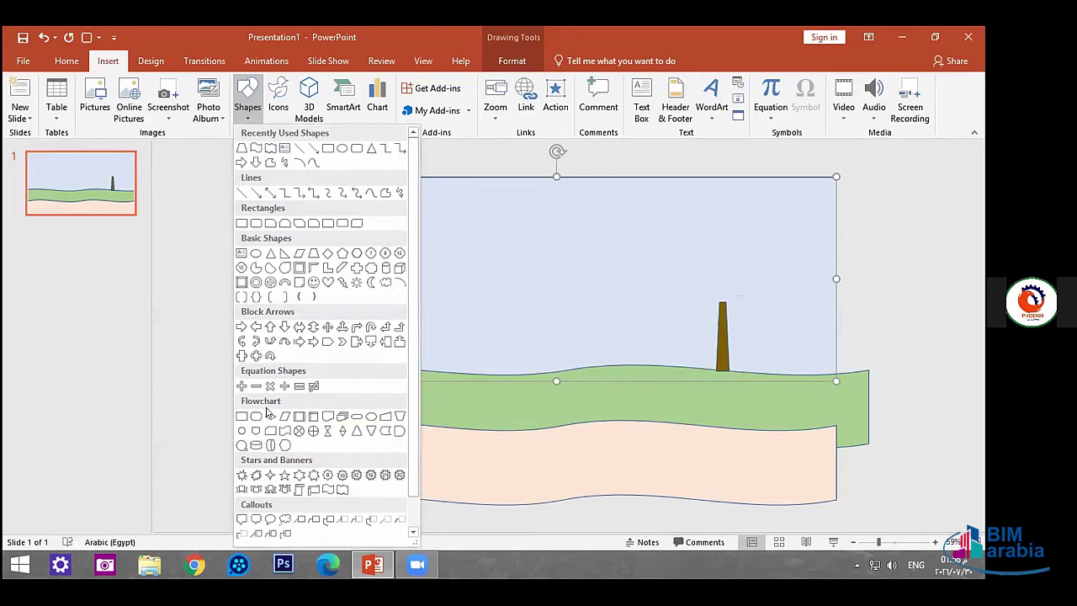
Draw a 3.36 x 5.35 cm Cloud on top of the trunk and fill it green.
left_click(383, 283)
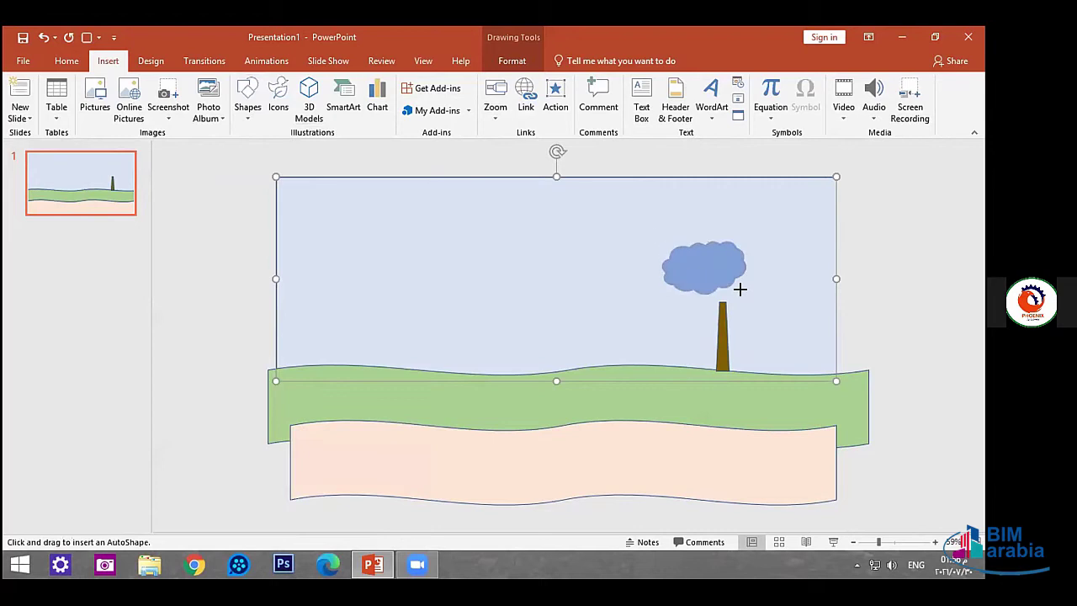
mouse_move(663, 244)
left_mouse_down()
mouse_move(758, 299)
mouse_move(722, 298)
left_mouse_up()
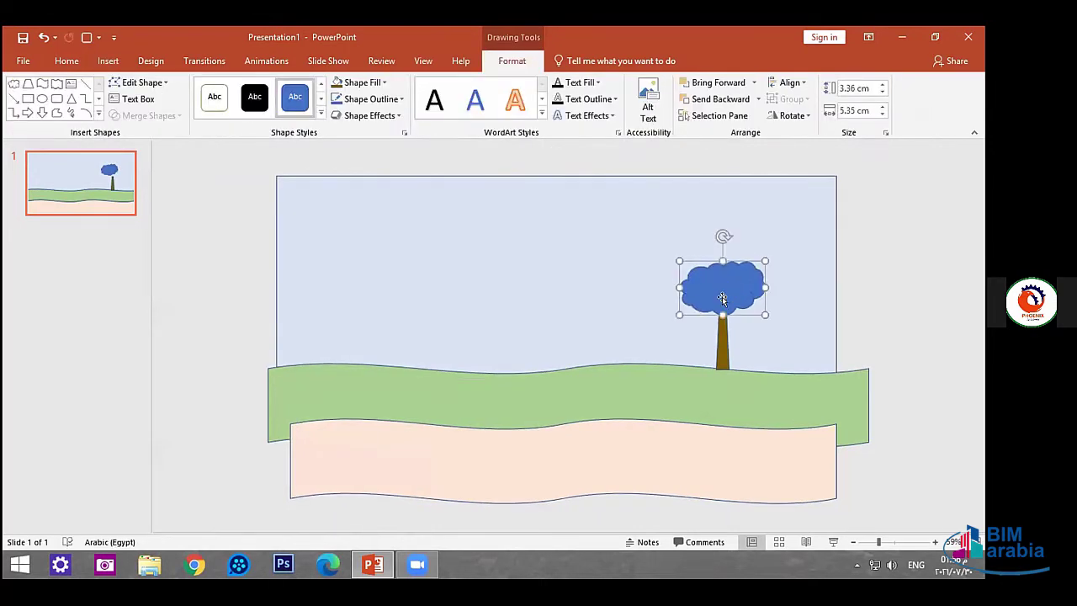
left_click(371, 83)
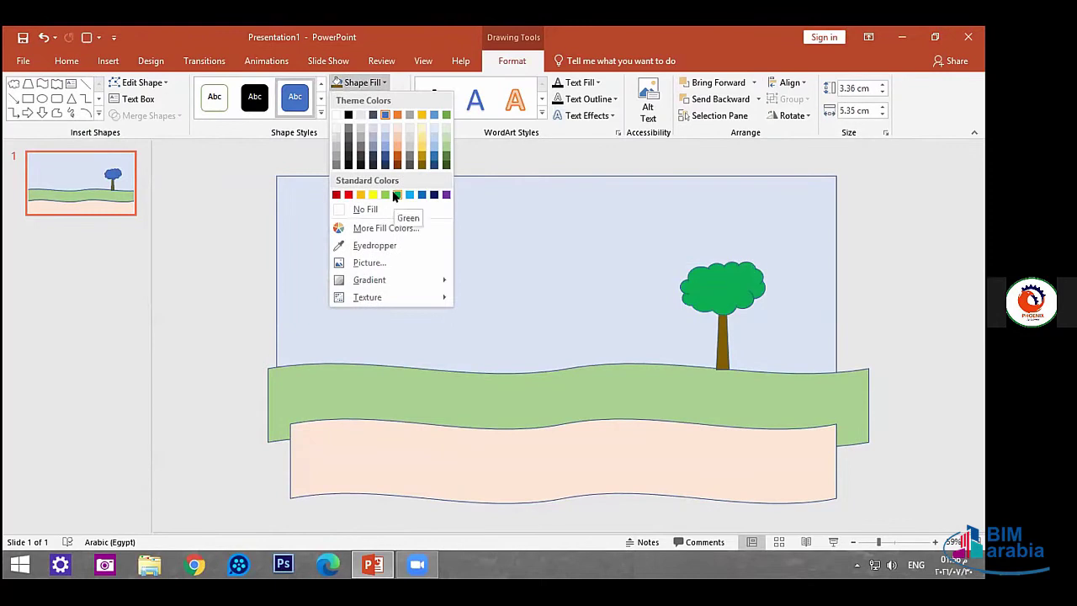
left_click(395, 195)
left_click(572, 321)
left_click(924, 324)
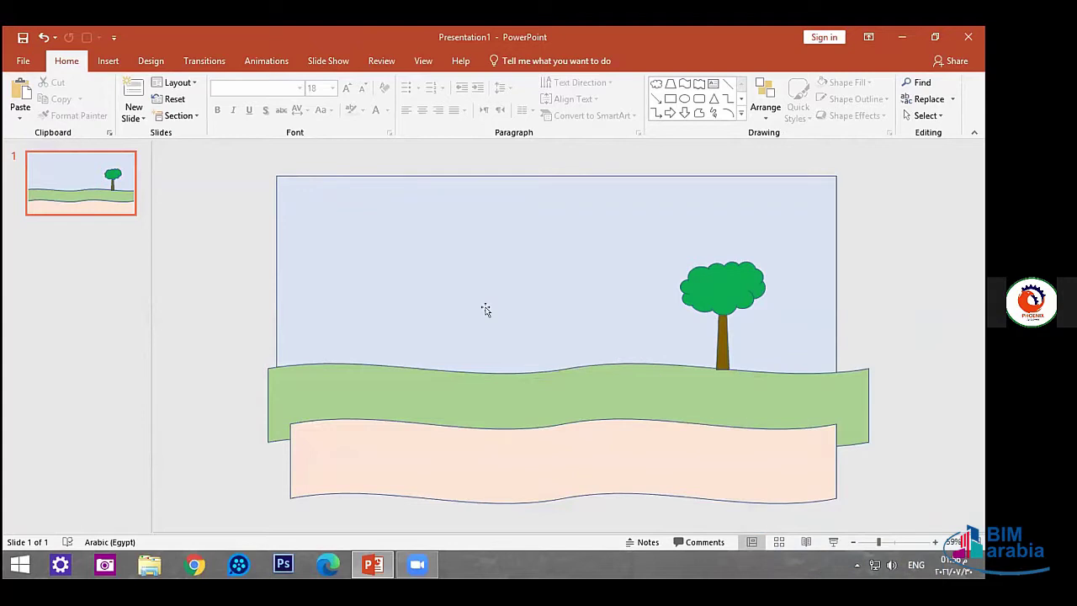
Draw an oval near the top-left of the sky, then undo it.
left_click(107, 65)
left_click(249, 107)
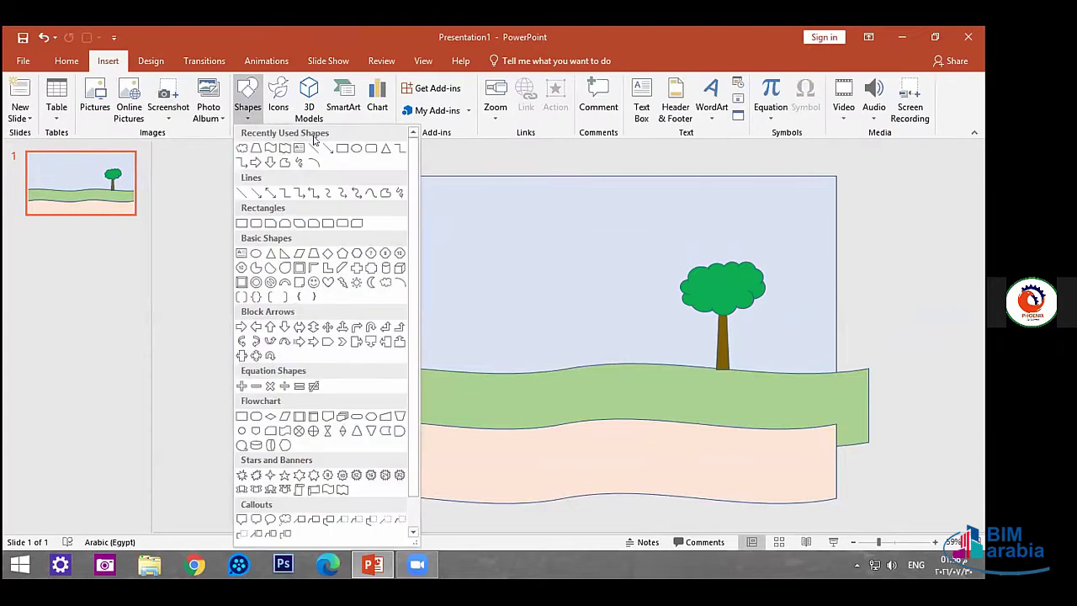
left_click(345, 148)
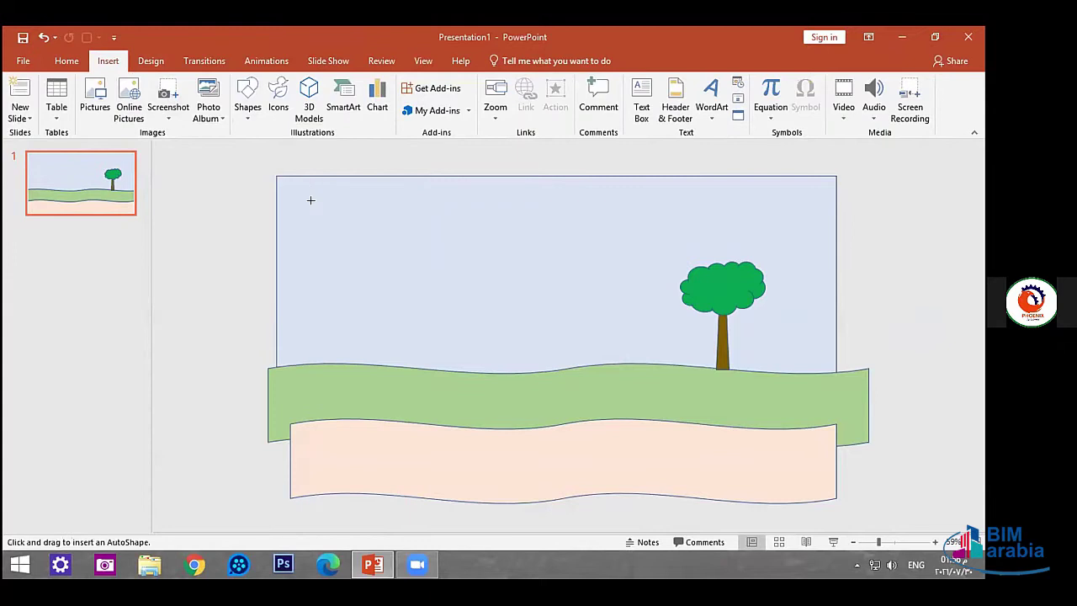
left_click_drag(311, 201, 332, 244)
key("ctrl+z")
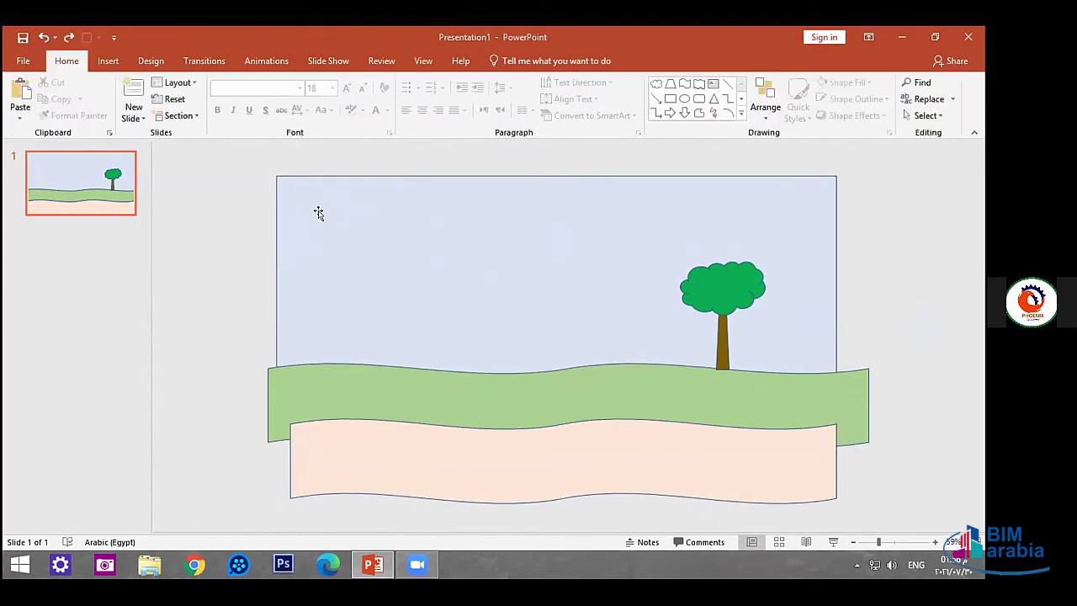
Draw a circle beside the slide's top-left corner and fill it yellow.
left_click(107, 61)
left_click(248, 97)
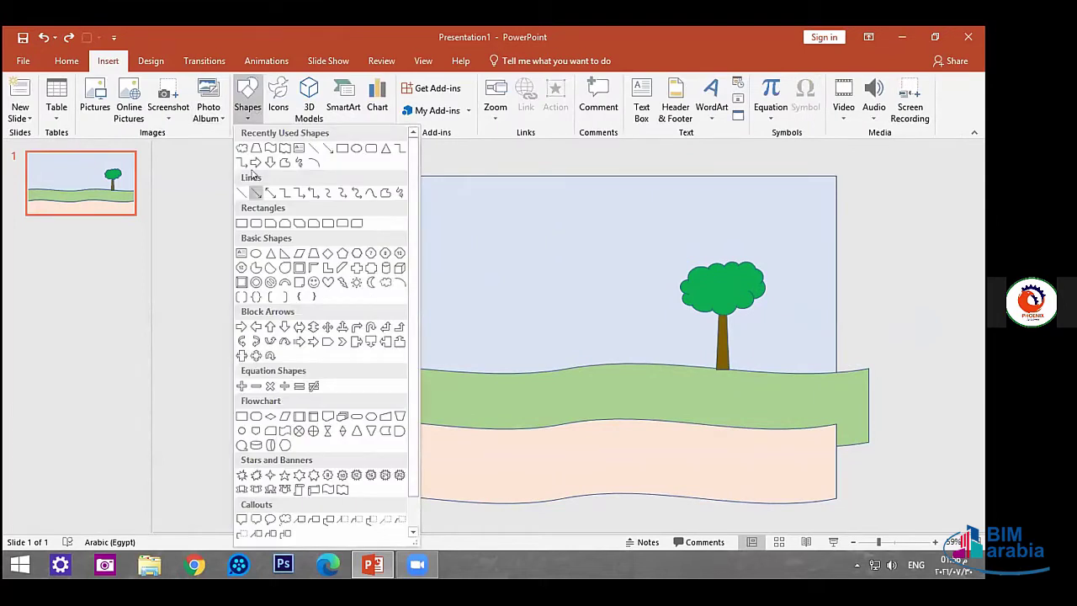
left_click(356, 149)
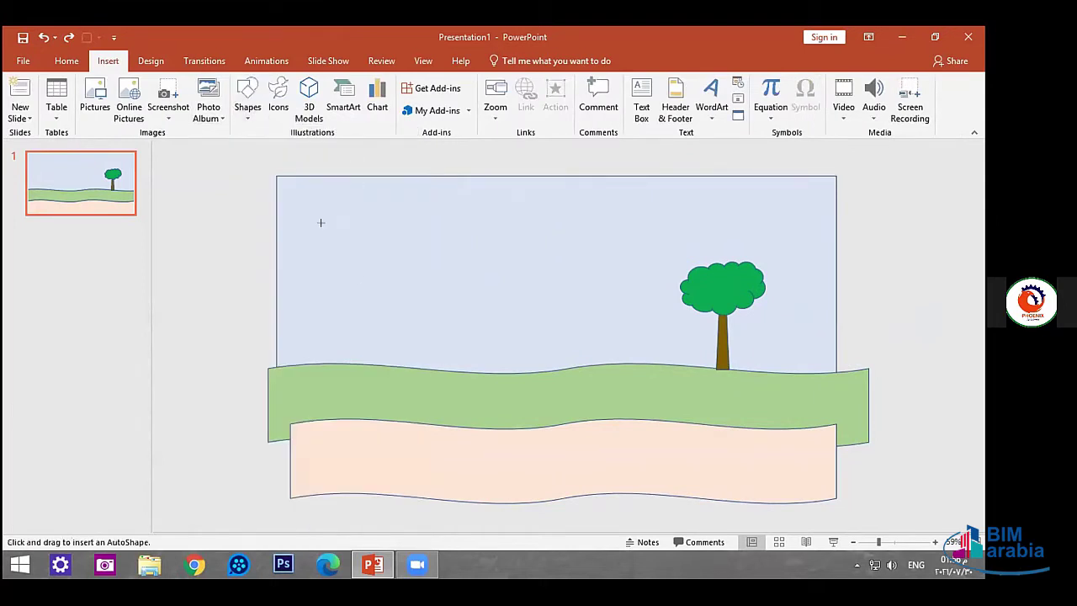
mouse_move(323, 226)
left_mouse_down()
mouse_move(379, 281)
mouse_move(228, 205)
left_mouse_up()
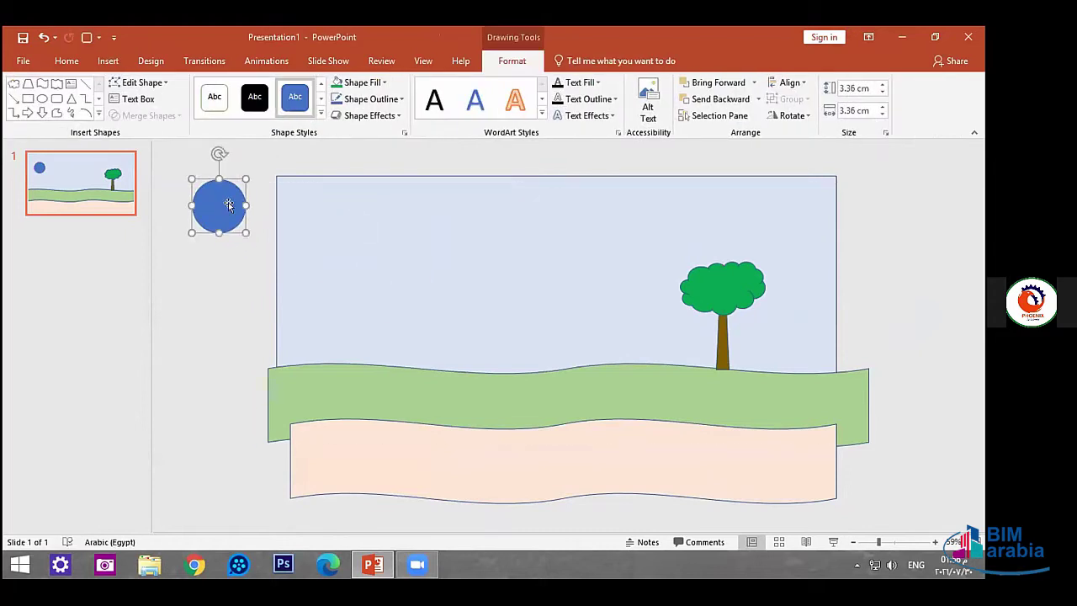
left_click(383, 81)
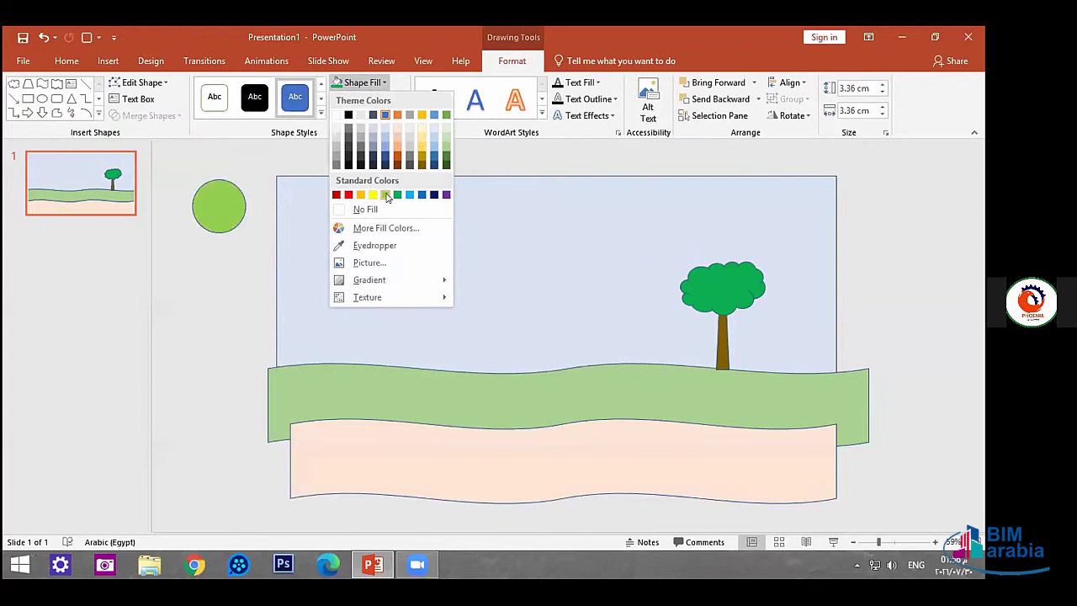
left_click(373, 195)
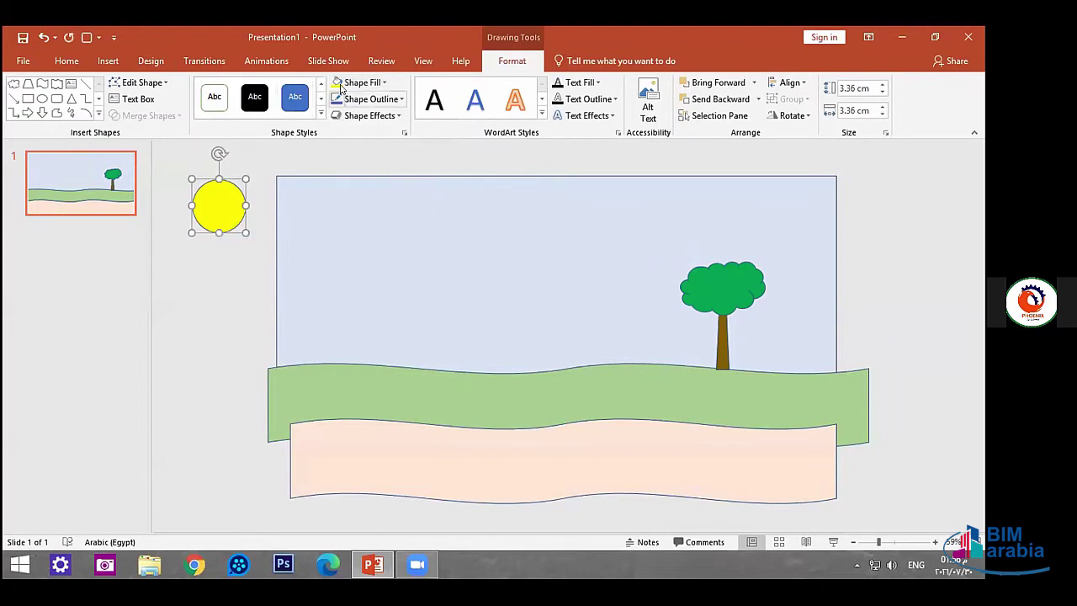
left_click(373, 88)
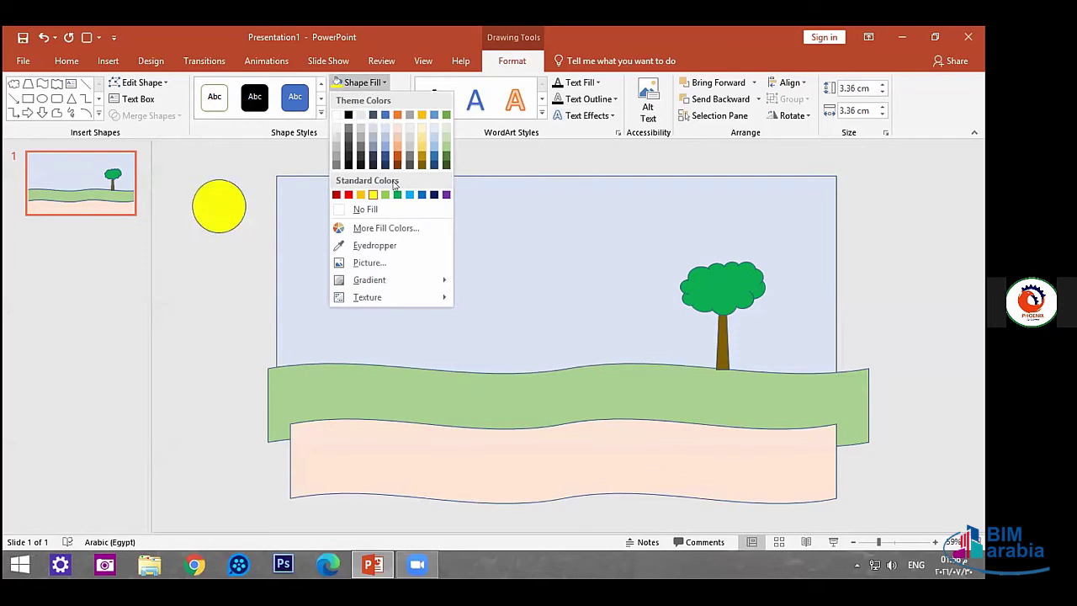
mouse_move(379, 279)
left_click(278, 231)
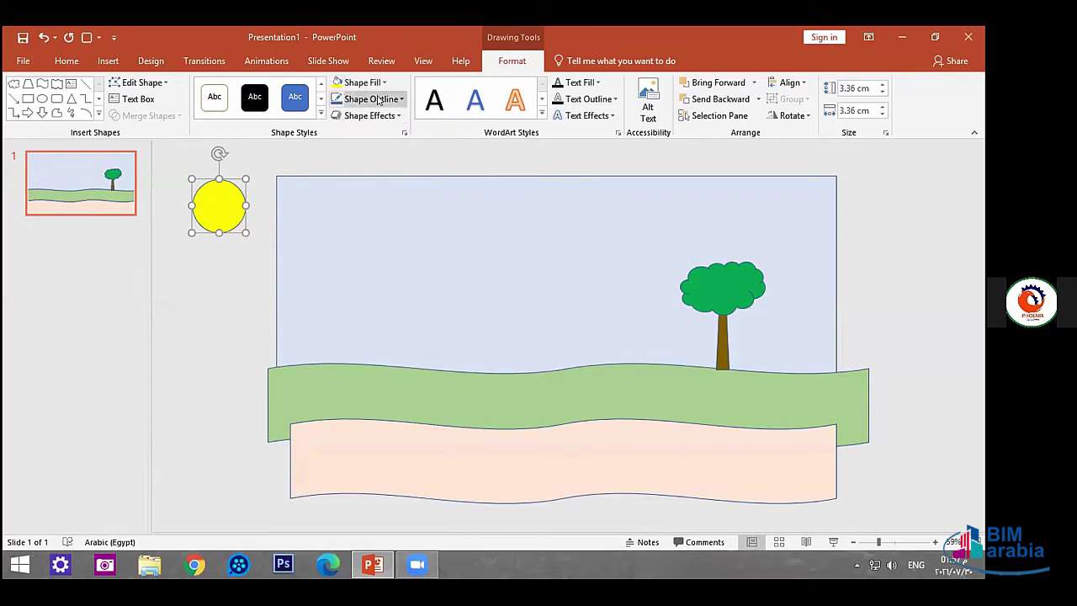
Apply a strong yellow glow to the sun and enlarge the glow size to 62 pt.
left_click(389, 117)
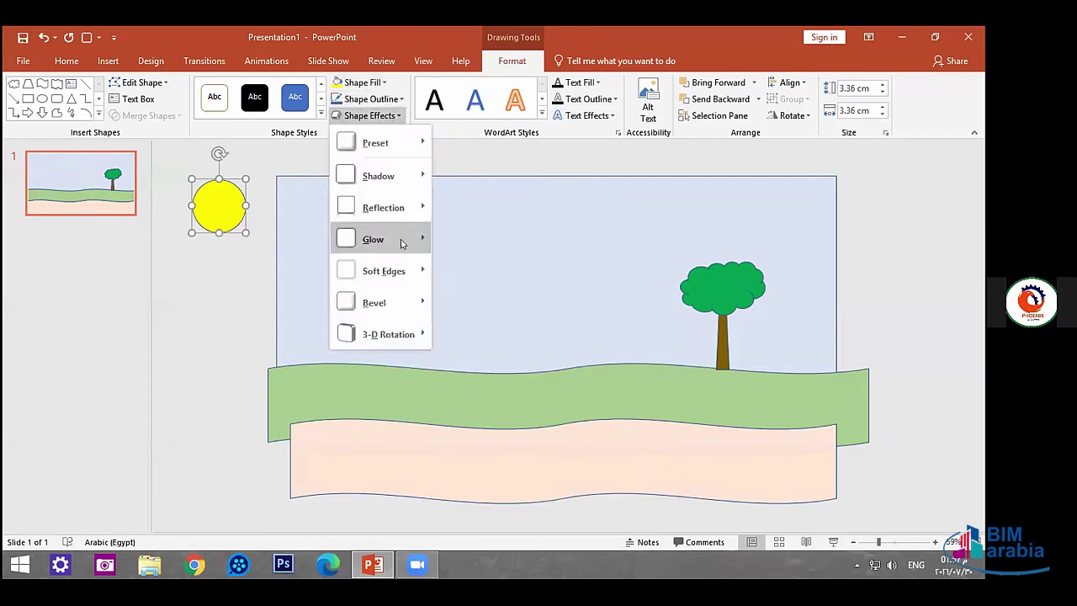
mouse_move(401, 244)
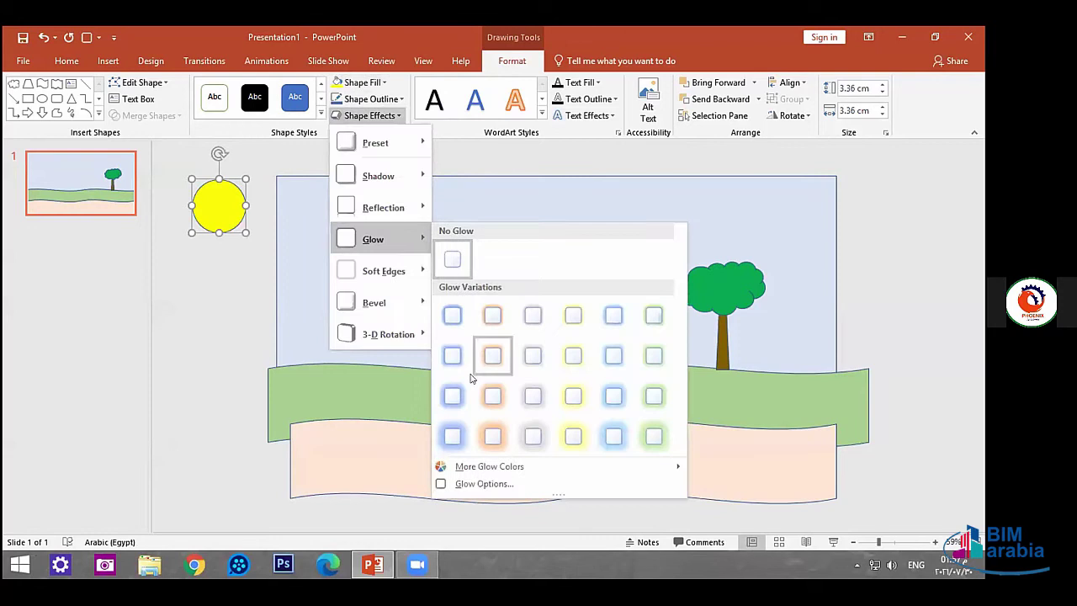
left_click(573, 436)
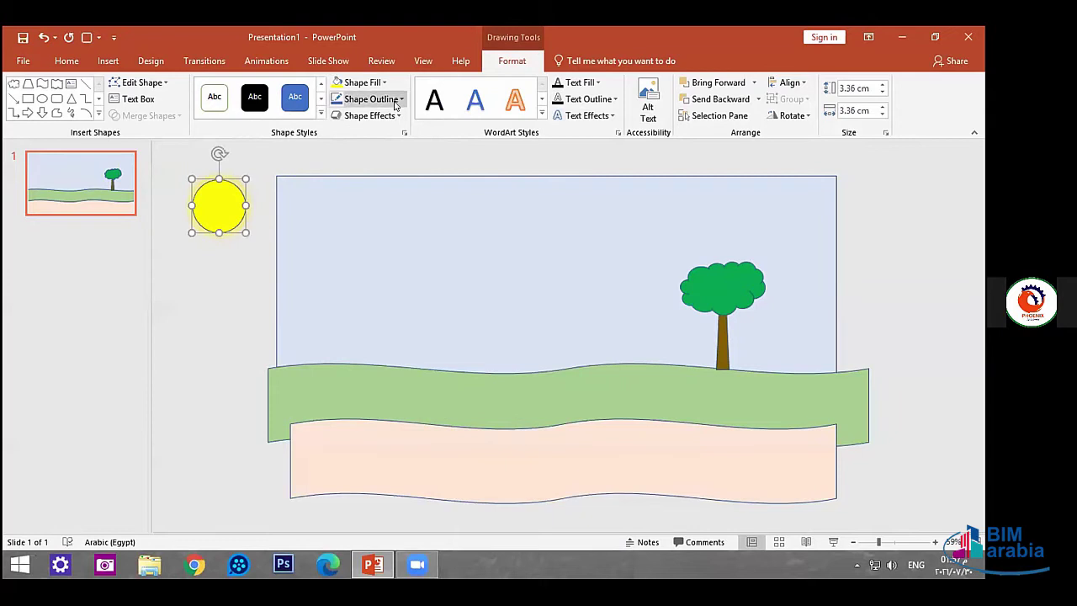
left_click(363, 115)
mouse_move(399, 228)
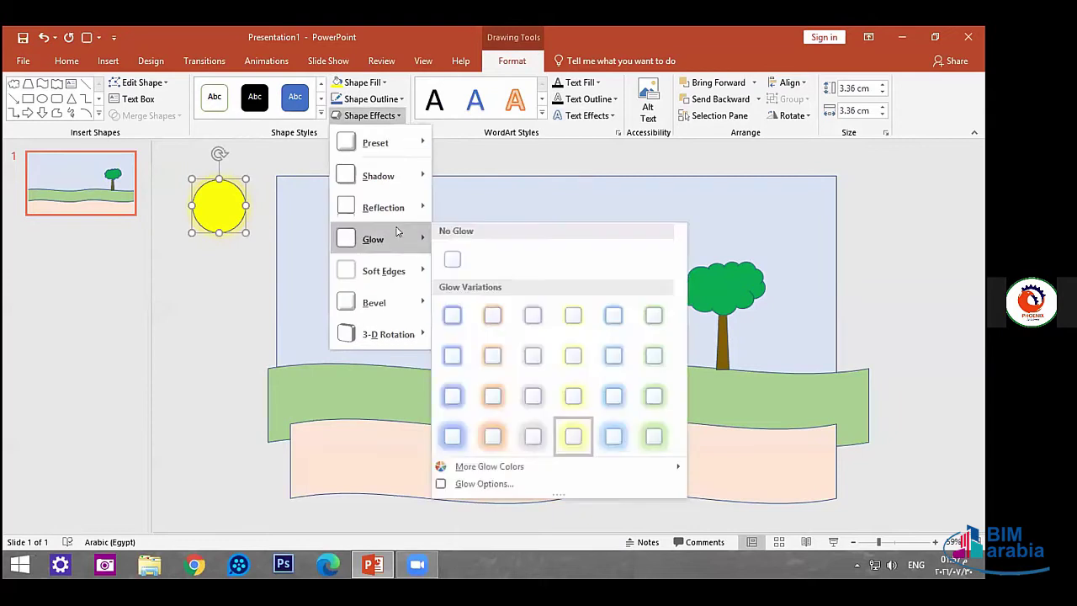
left_click(511, 484)
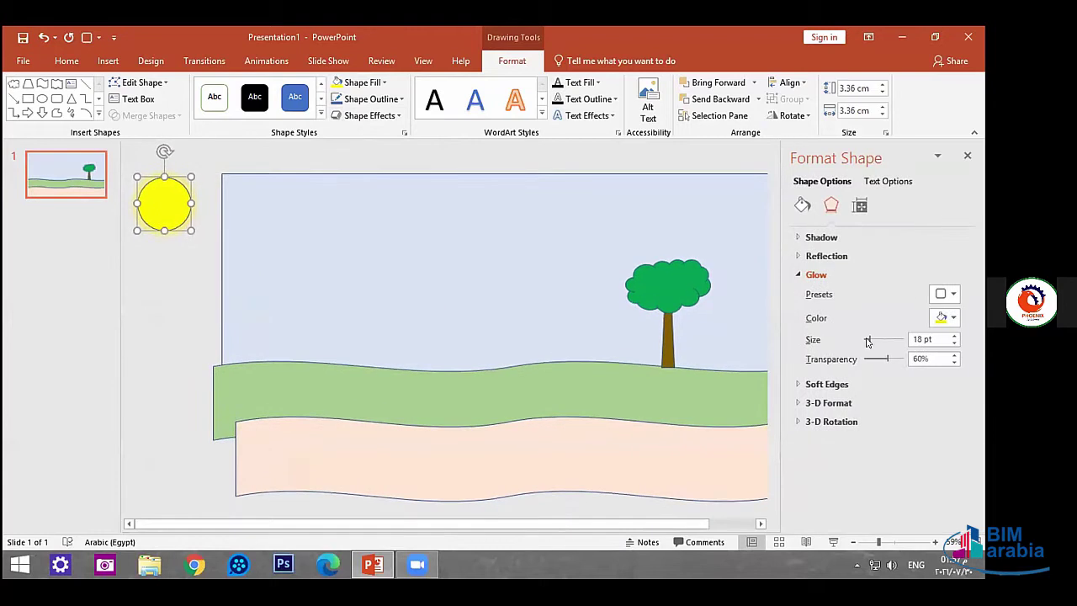
left_click(880, 341)
left_click(968, 157)
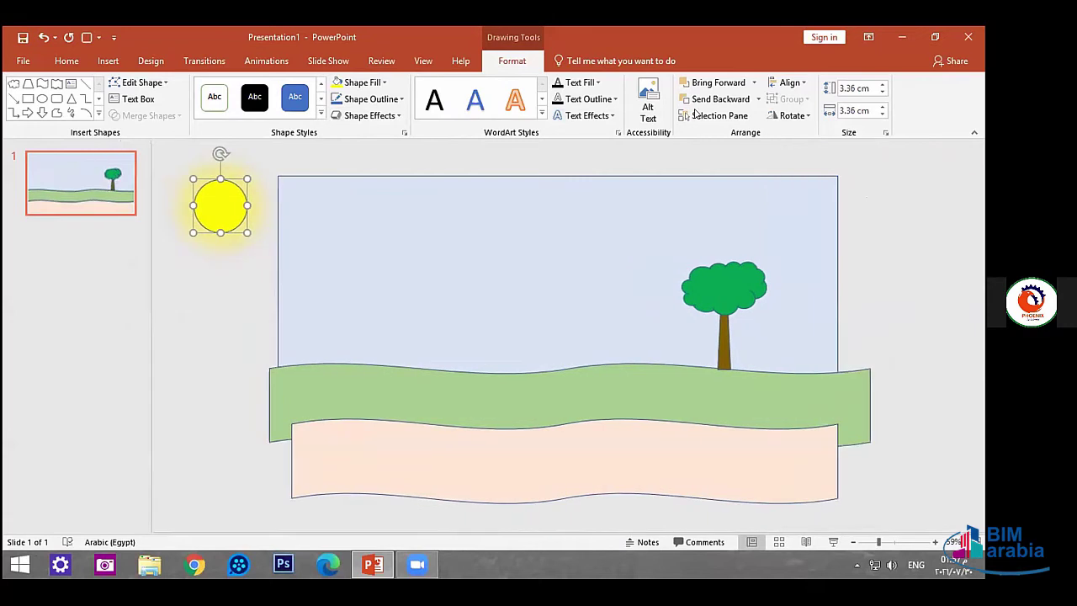
left_click(228, 288)
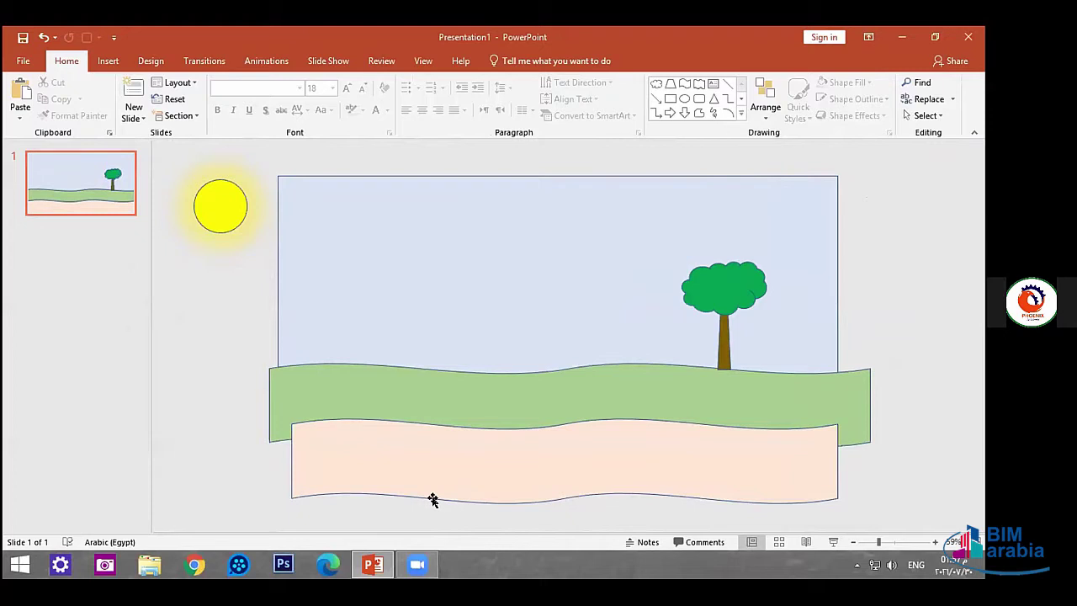
Delete the pink wave, the green wave and the blue sky rectangle.
left_click(389, 462)
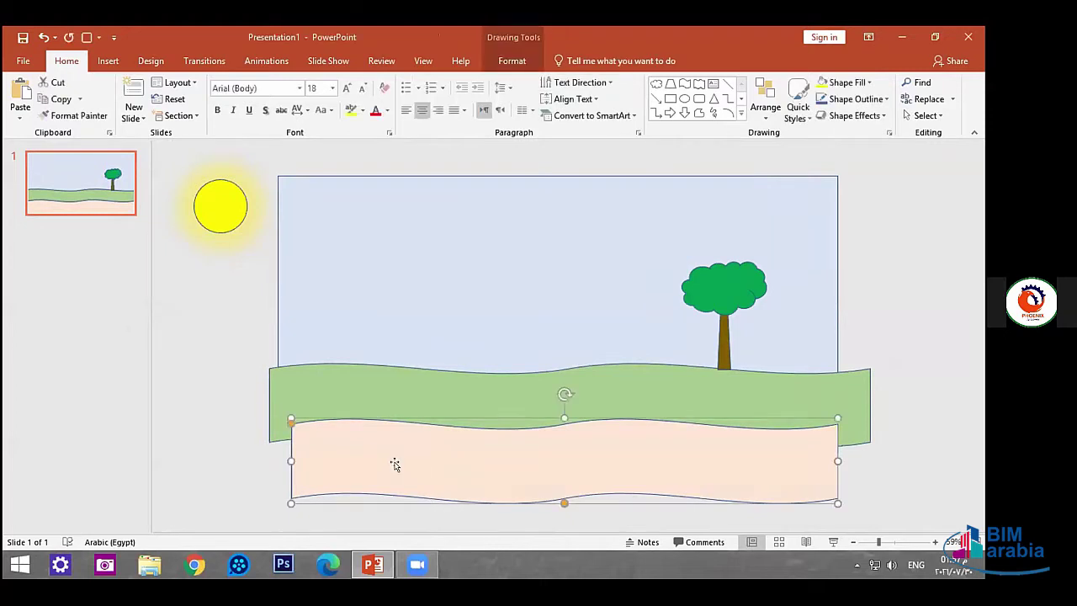
key("Delete")
left_click(390, 378)
key("Delete")
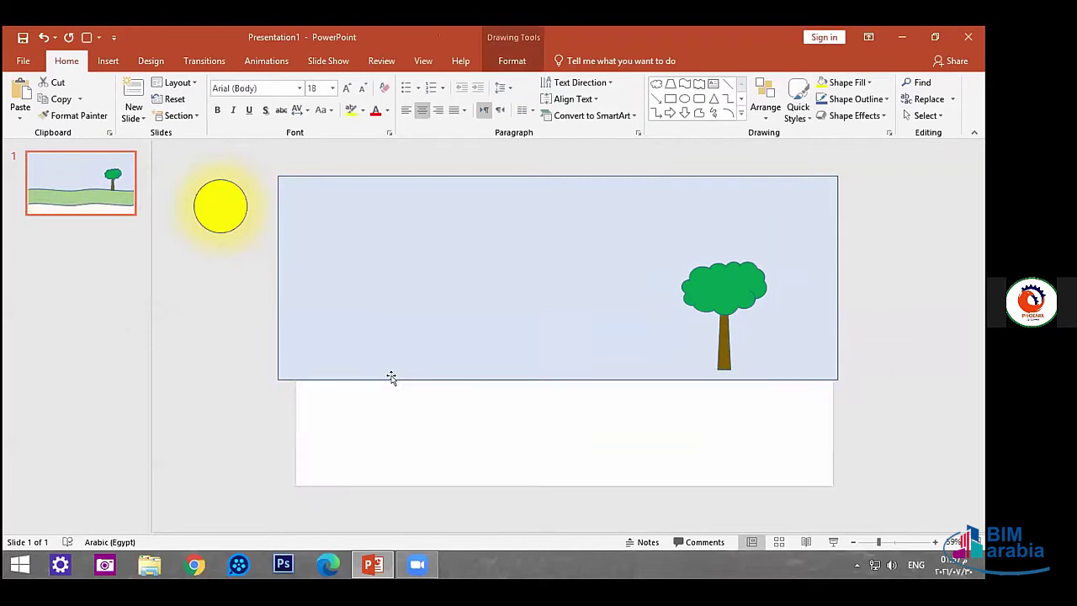
left_click(404, 337)
key("Delete")
Delete the sun and the tree's canopy and trunk, leaving the slide empty.
left_click(222, 212)
key("Delete")
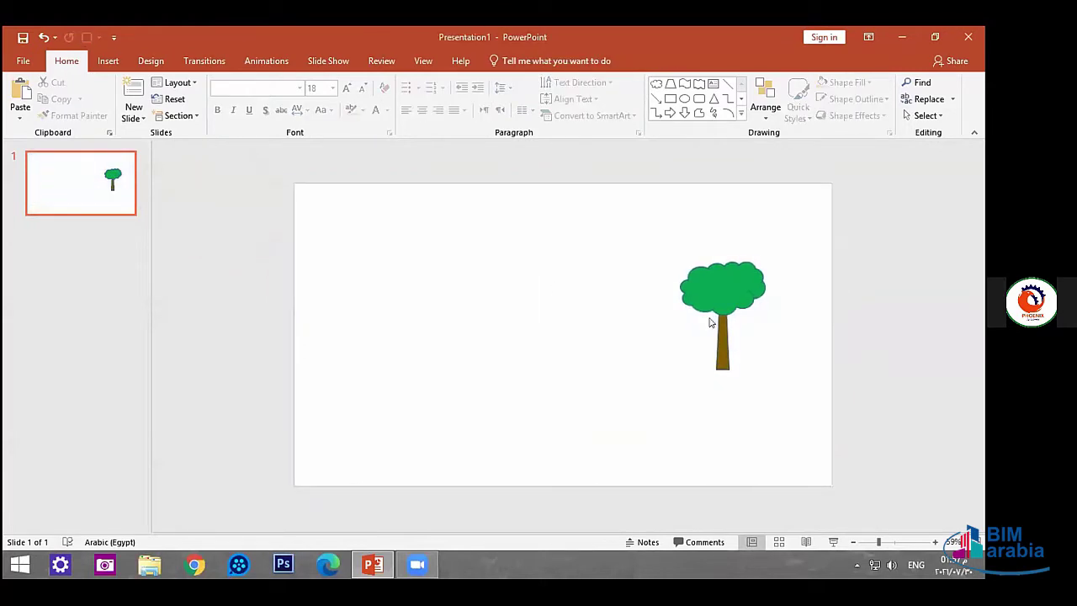
left_click(724, 289)
key("Delete")
left_click(716, 334)
key("Delete")
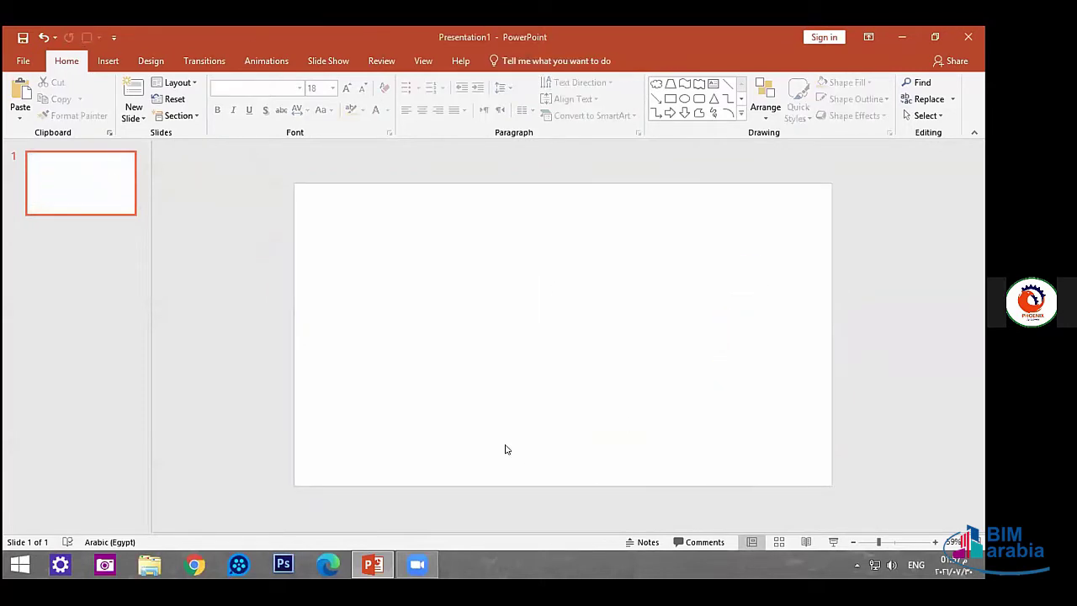
left_click(108, 61)
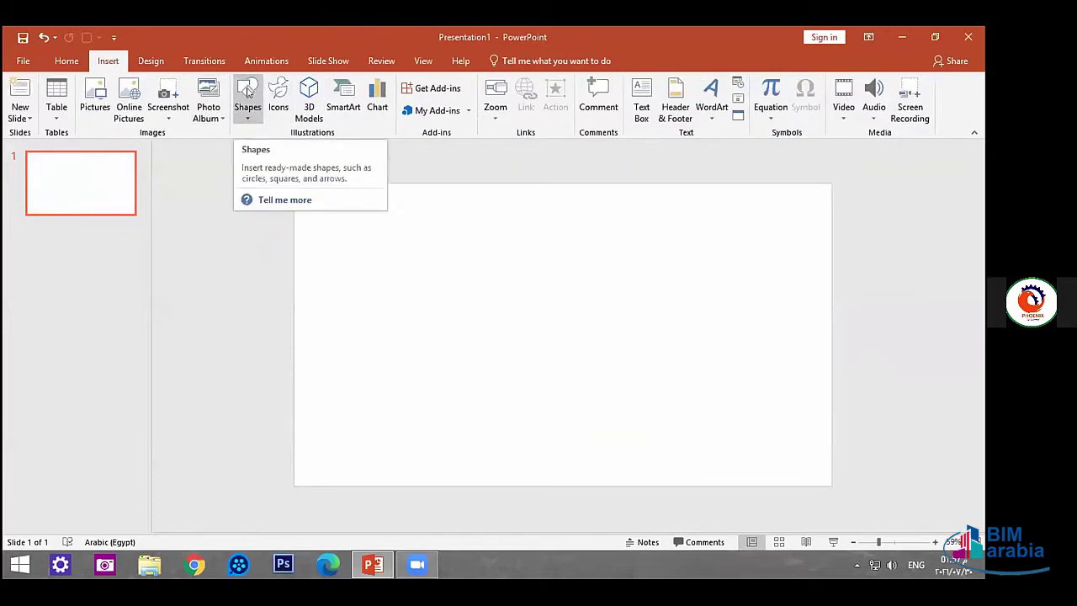
Draw a wave band along the slide's bottom and fill it light orange.
left_click(246, 112)
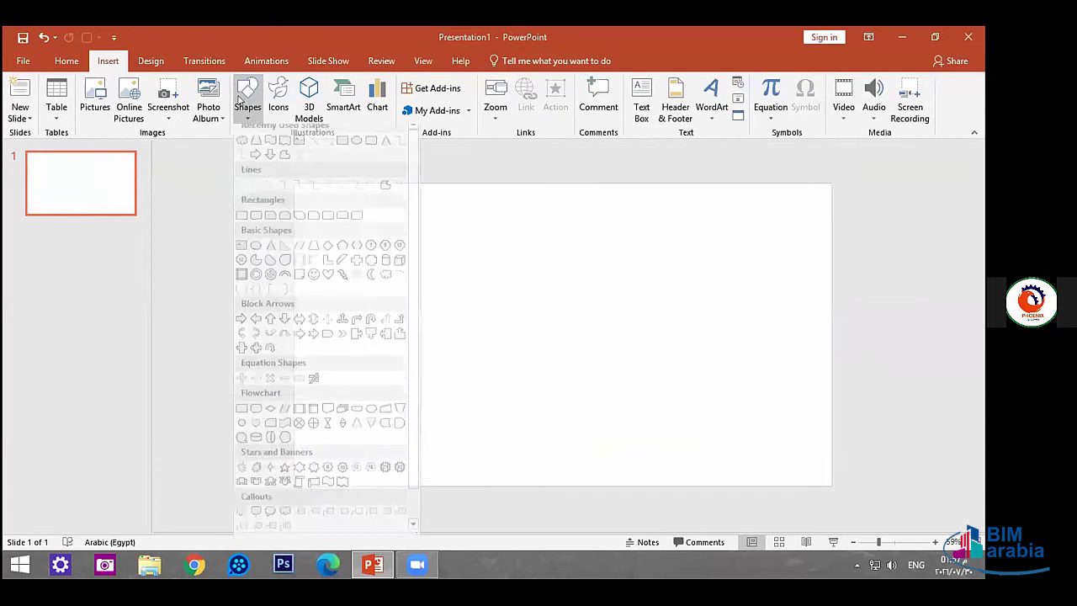
left_click(334, 486)
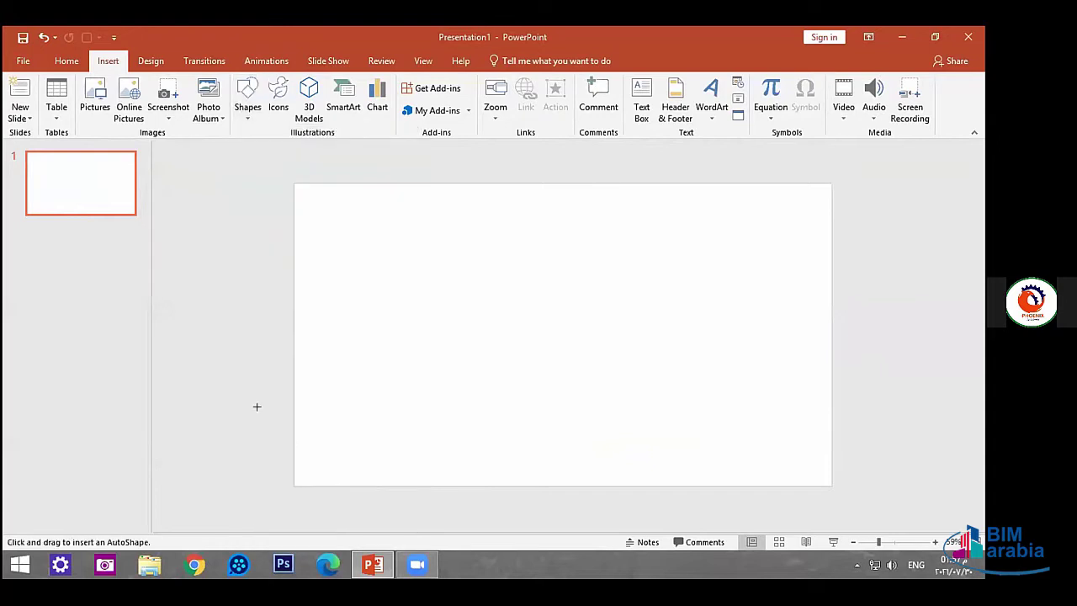
mouse_move(264, 408)
left_mouse_down()
mouse_move(840, 496)
mouse_move(831, 485)
left_mouse_up()
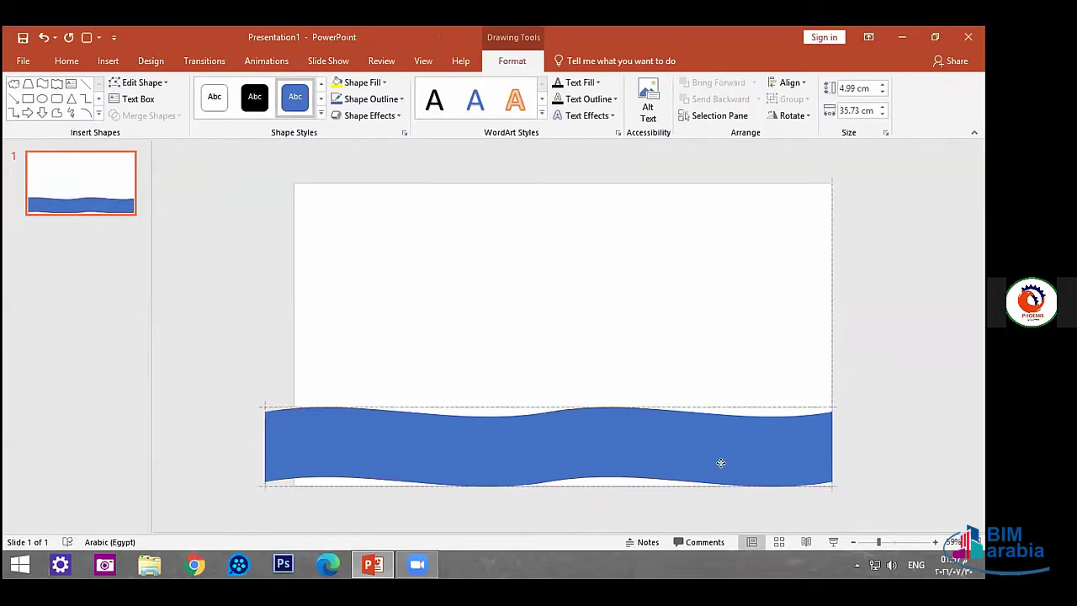
left_click_drag(720, 459, 725, 469)
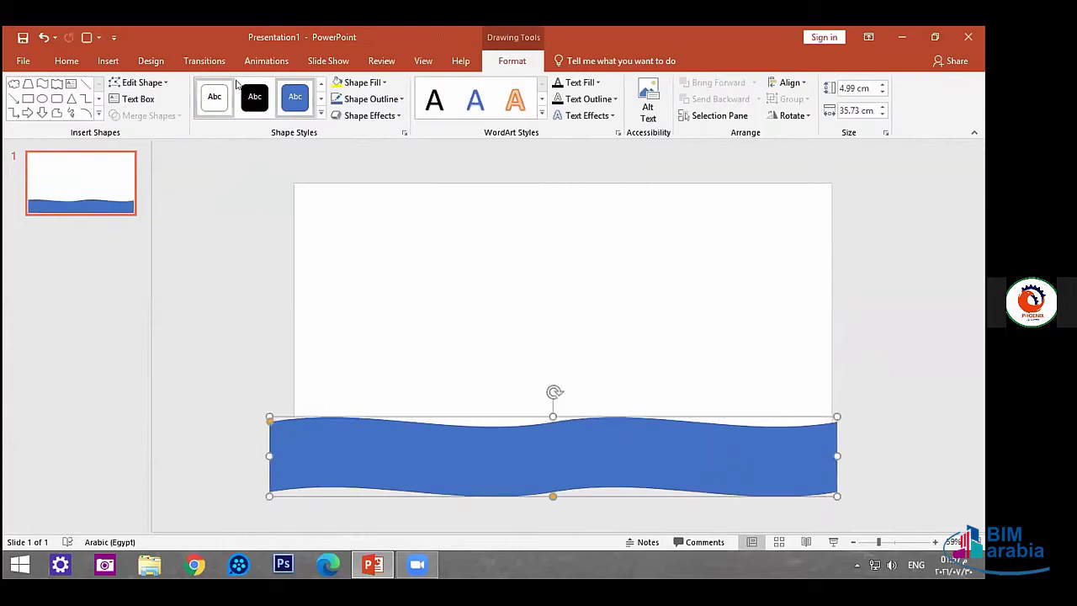
left_click(361, 81)
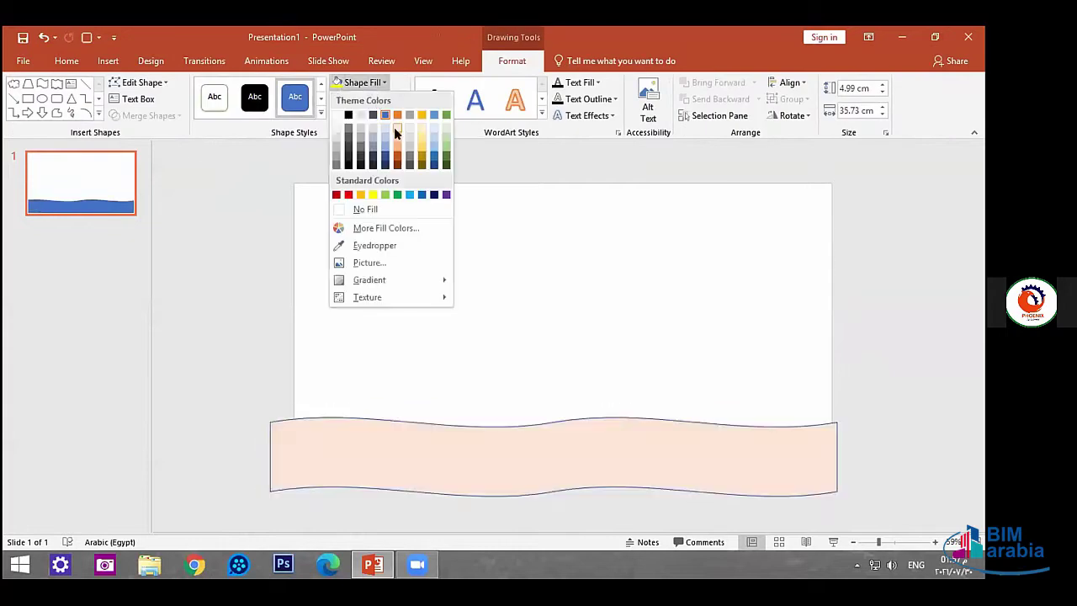
left_click(395, 129)
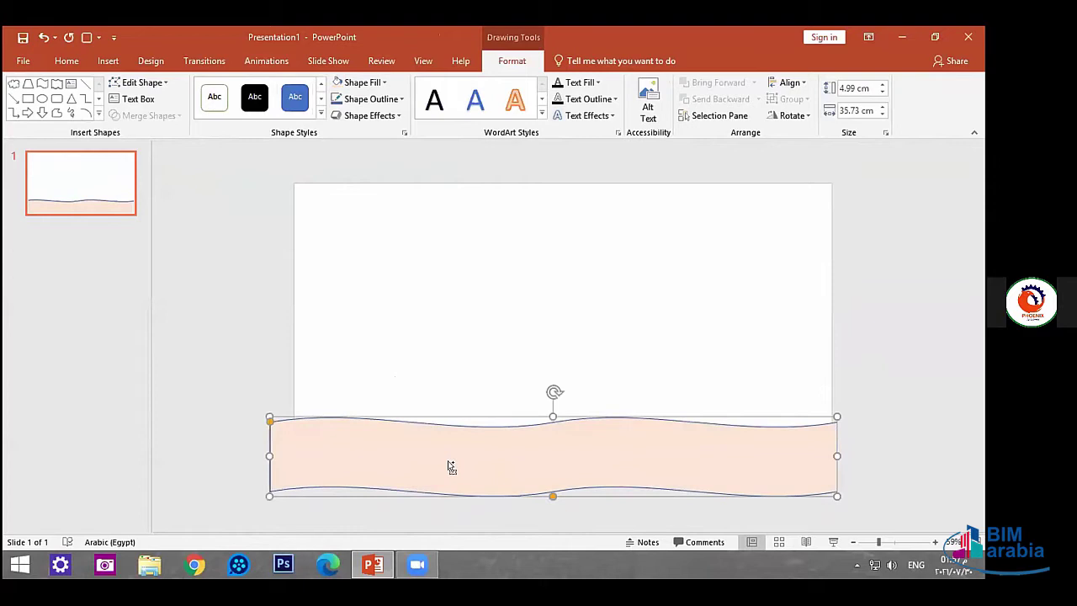
Duplicate the wave just above the original and stretch the copy slightly wider.
left_click_drag(450, 467, 478, 404, "ctrl")
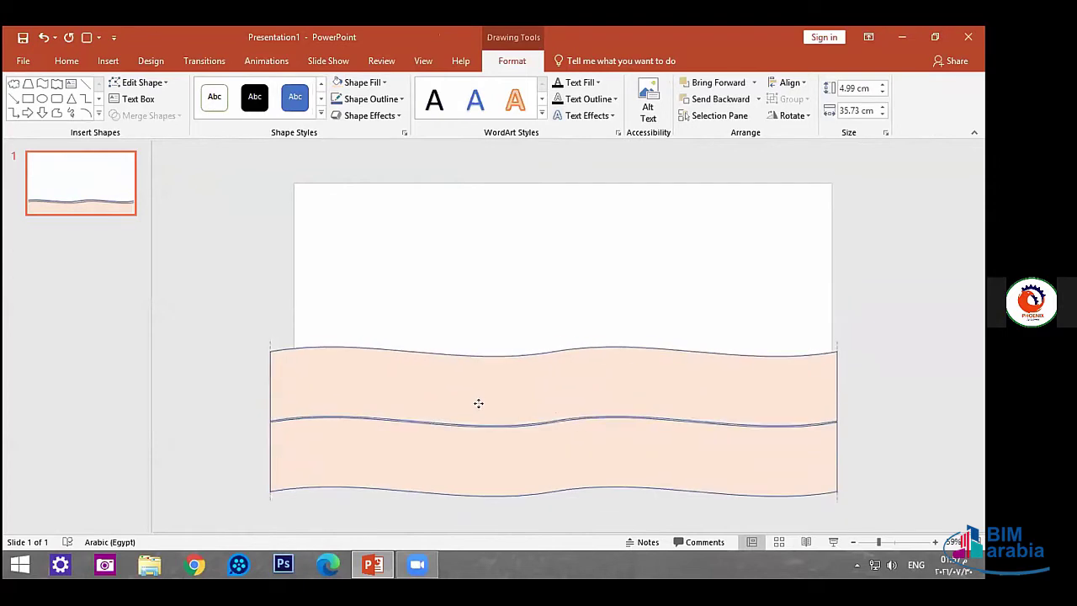
left_click_drag(270, 386, 224, 386)
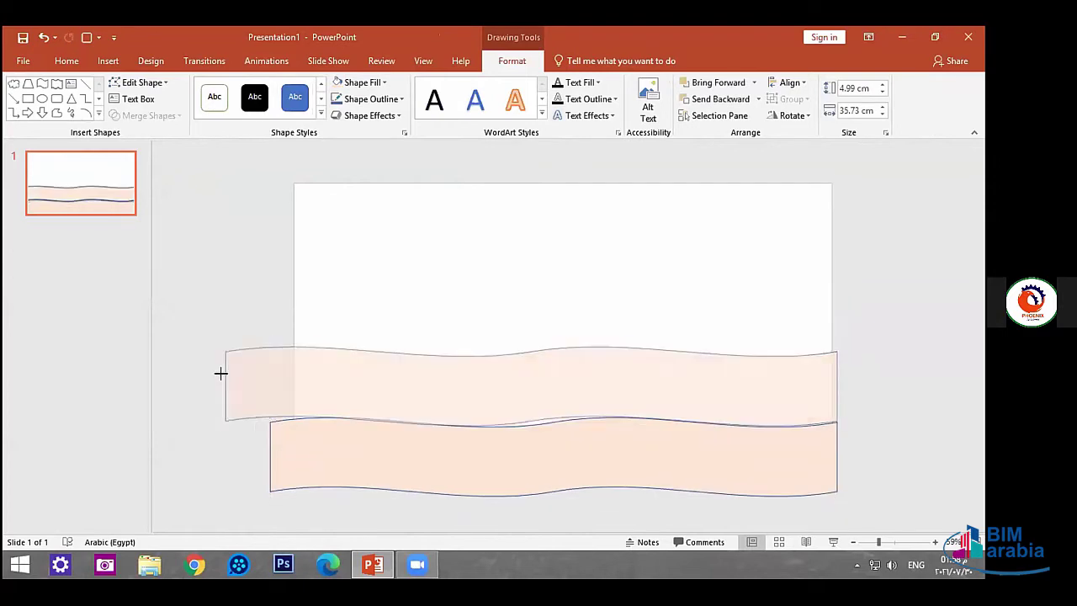
left_click_drag(830, 381, 853, 385)
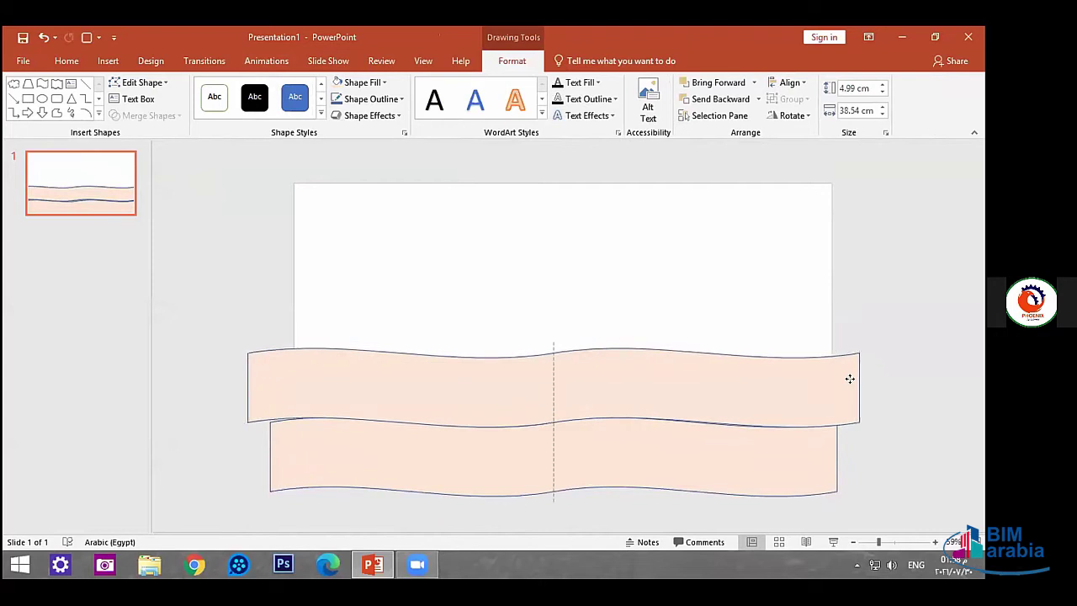
left_click(758, 100)
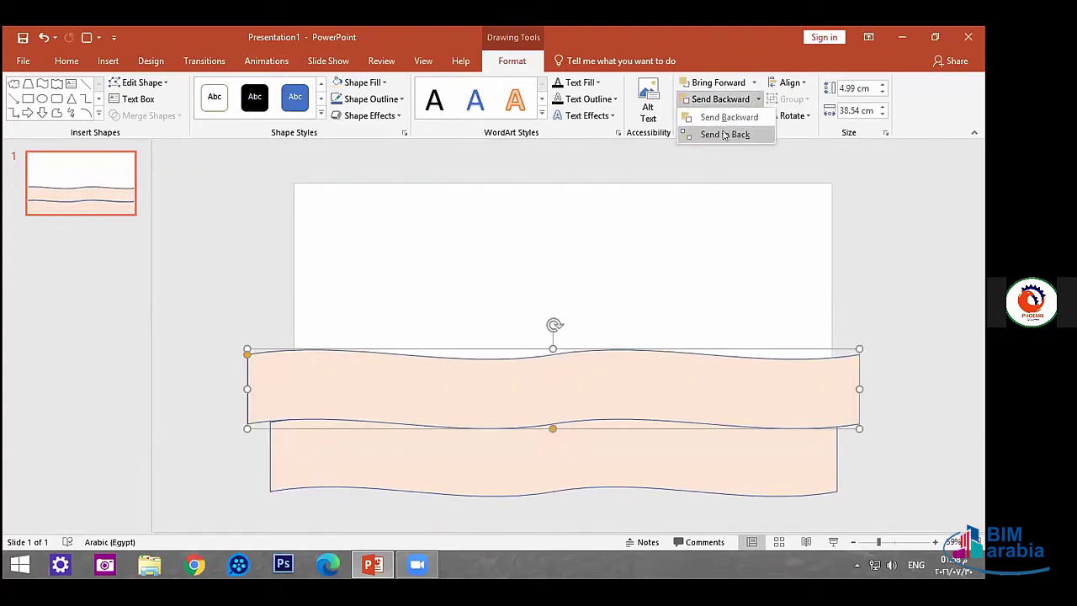
Send the upper wave behind all other shapes.
left_click(620, 394)
right_click(618, 391)
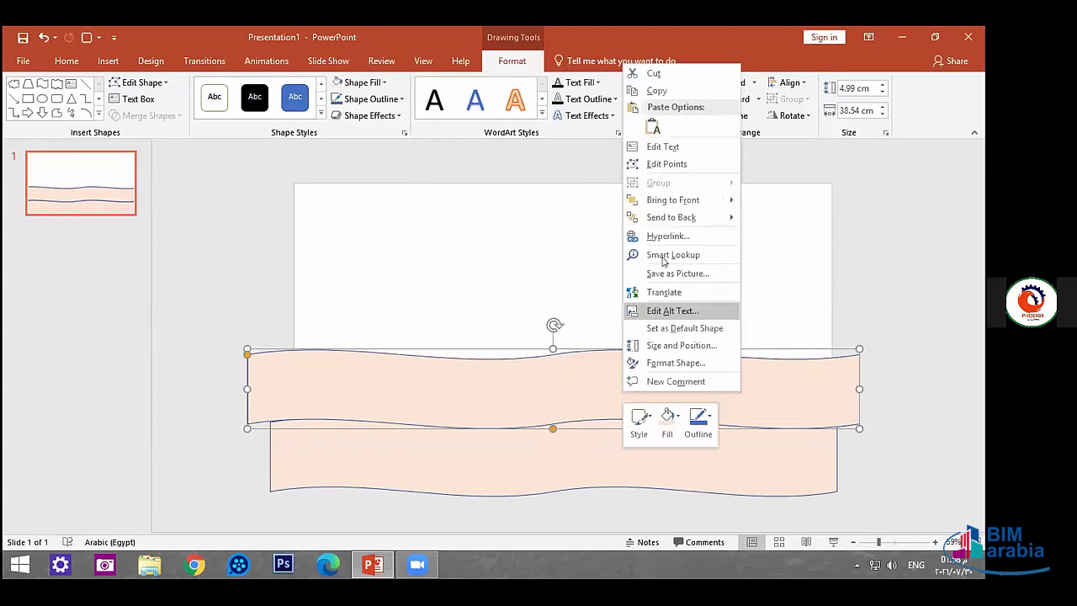
mouse_move(724, 218)
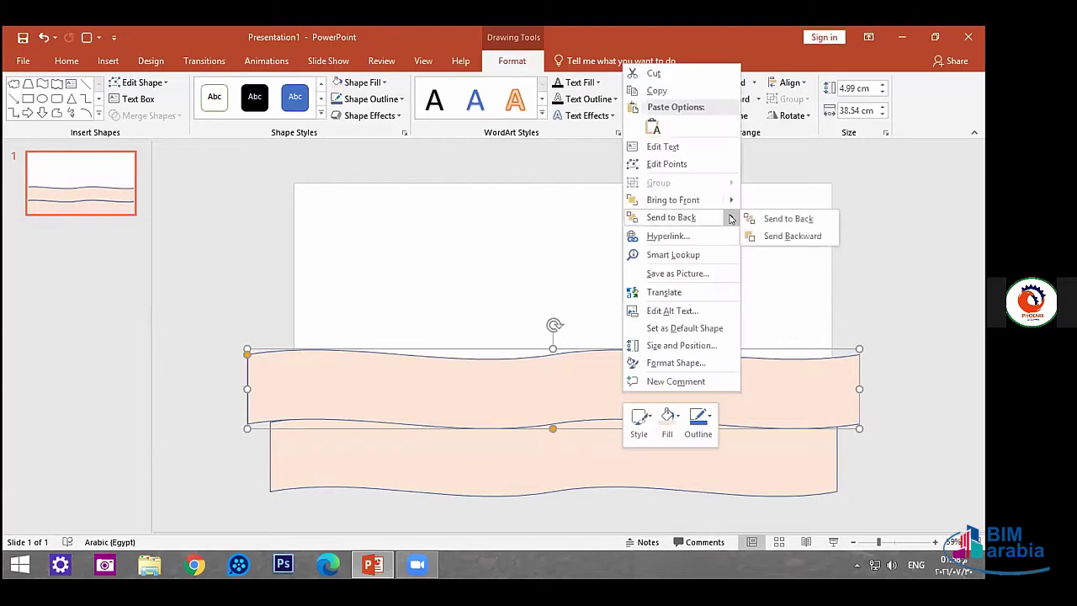
left_click(790, 221)
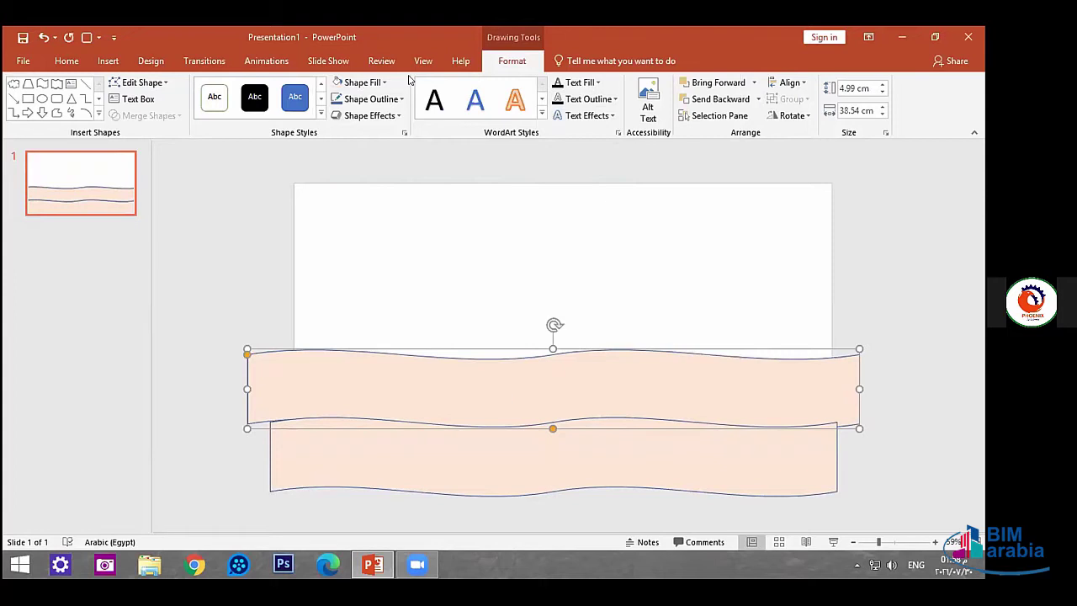
Fill the upper wave green and nudge it slightly down.
left_click(360, 82)
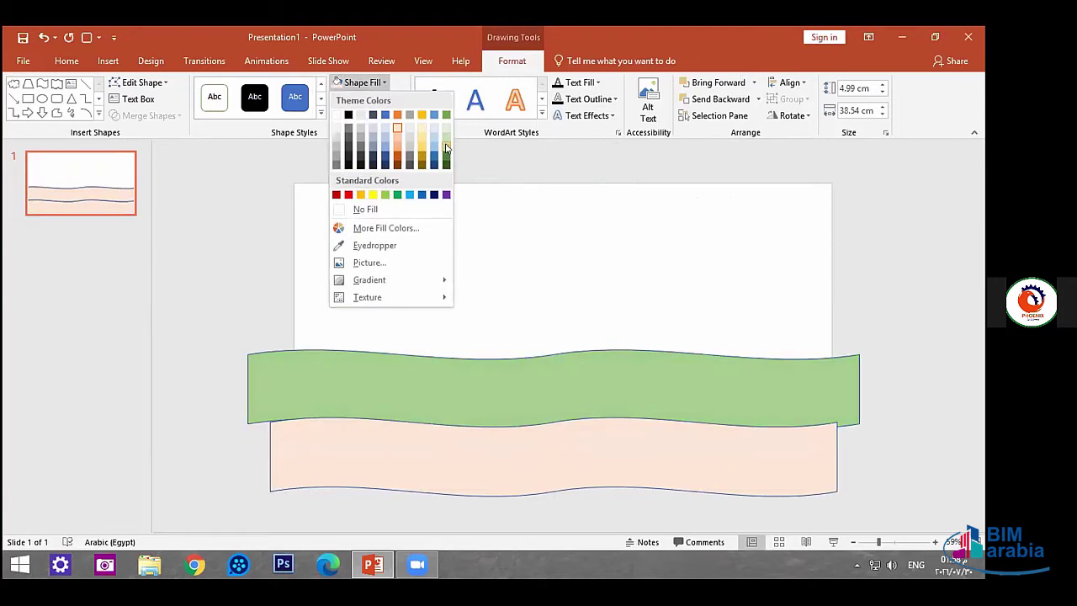
left_click(446, 148)
left_click_drag(497, 390, 498, 402)
left_click(221, 300)
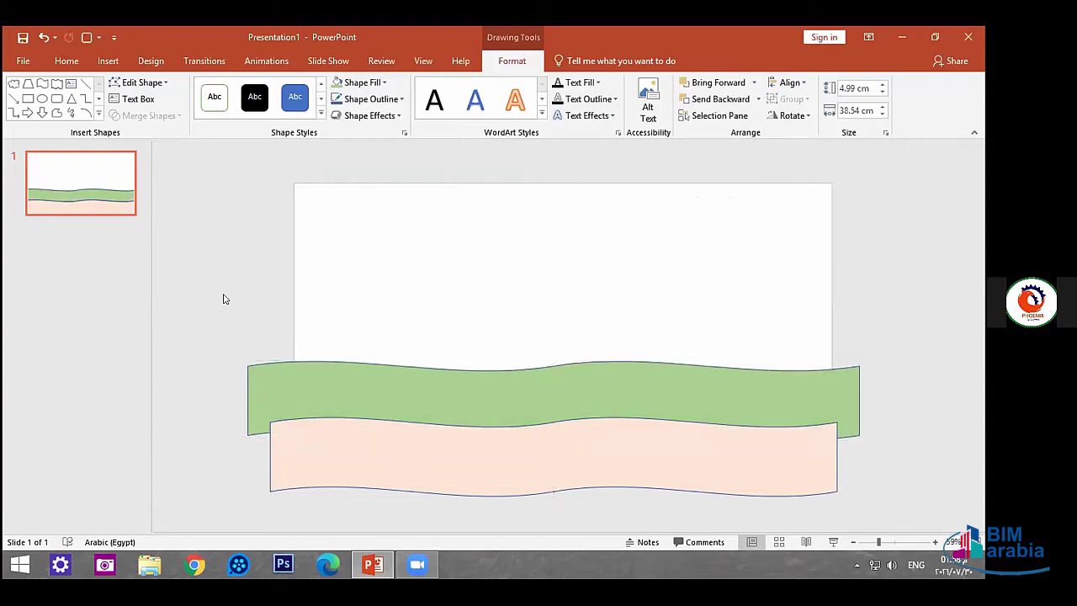
left_click(109, 59)
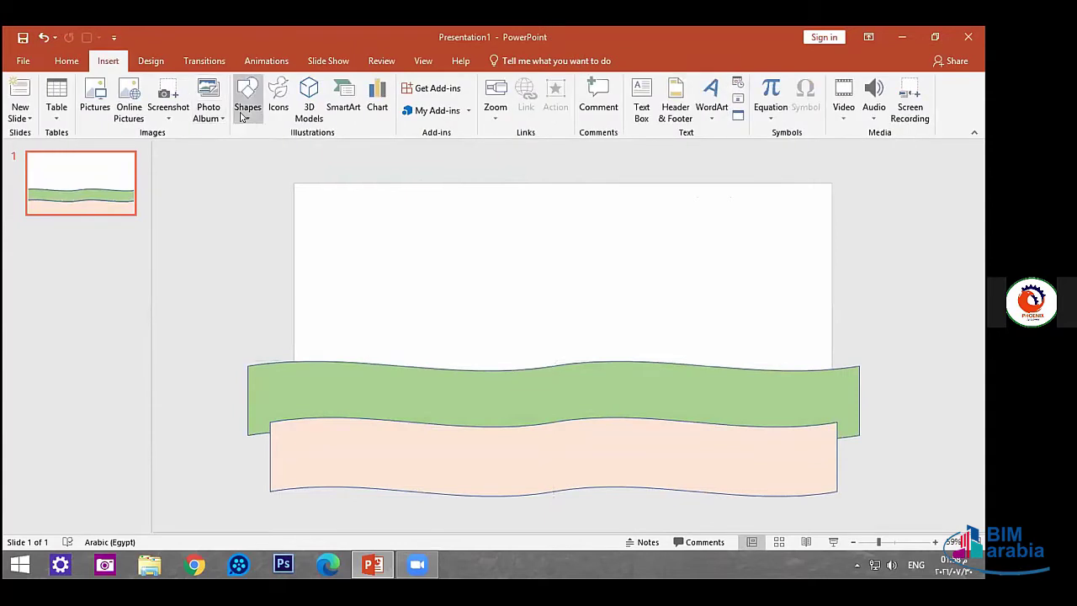
Draw a rectangle across the slide's top, send it behind the green wave, and fill it light blue.
left_click(247, 101)
left_click(357, 148)
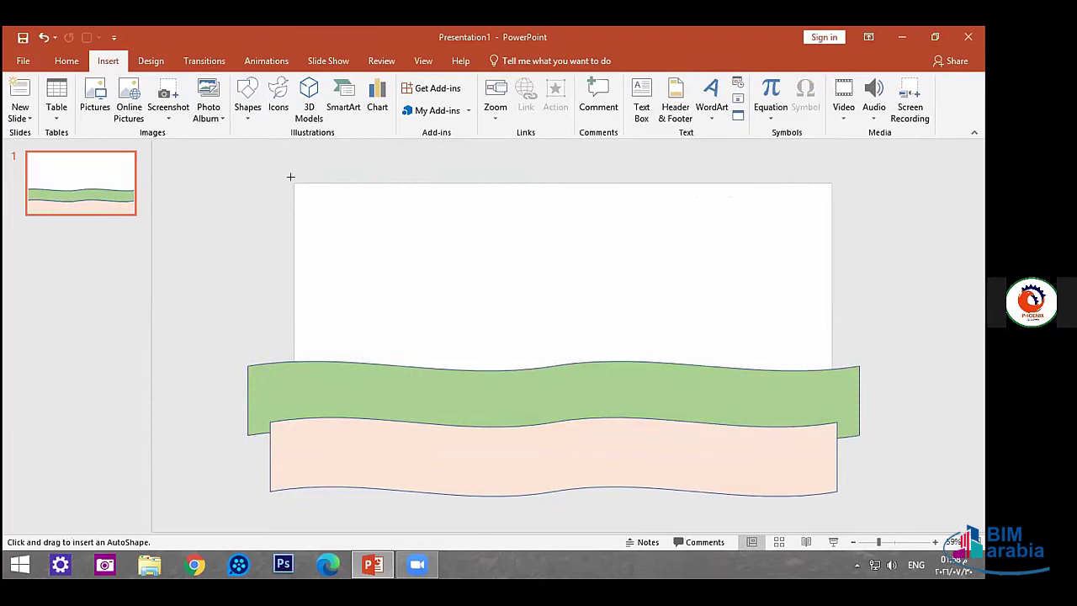
left_click_drag(294, 183, 833, 378)
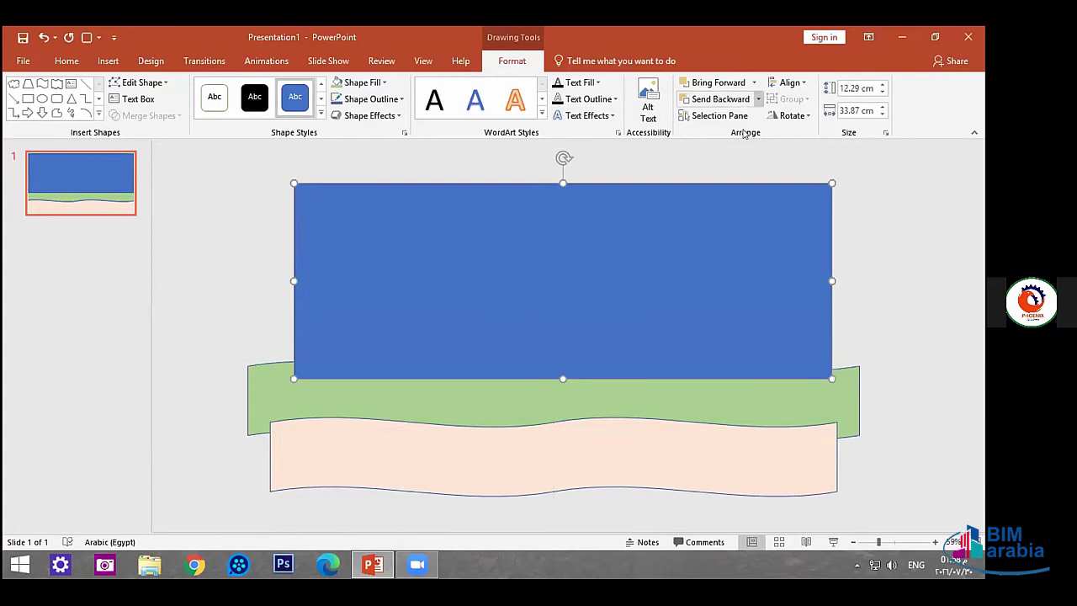
key("ctrl+[")
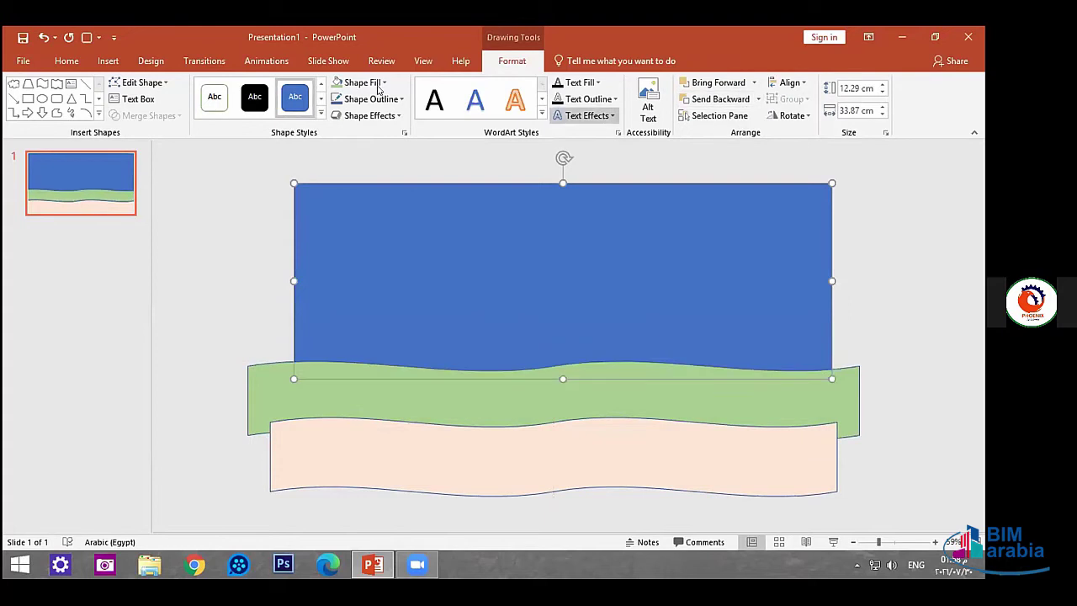
left_click(378, 89)
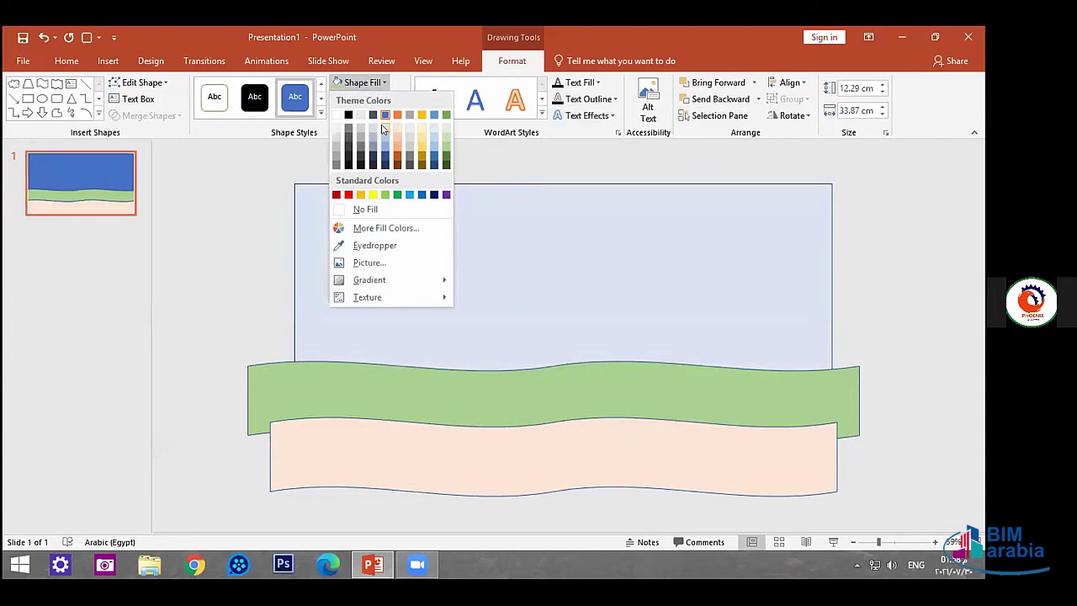
left_click(383, 128)
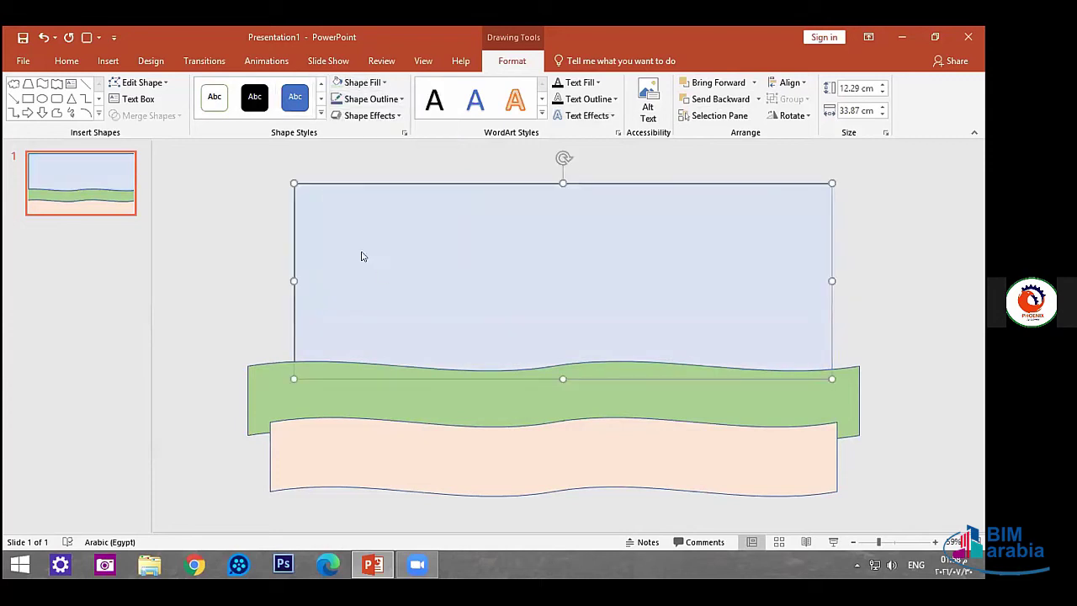
left_click(249, 267)
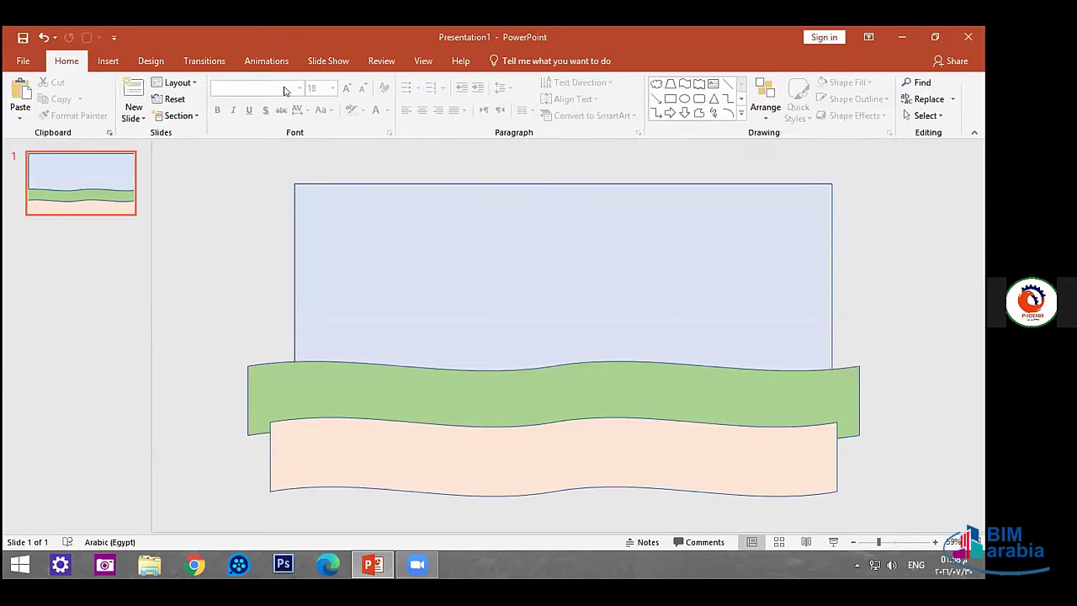
Draw a thin trapezoid trunk on the right of the grass, colour it dark gold, and nudge it down.
left_click(108, 61)
left_click(247, 96)
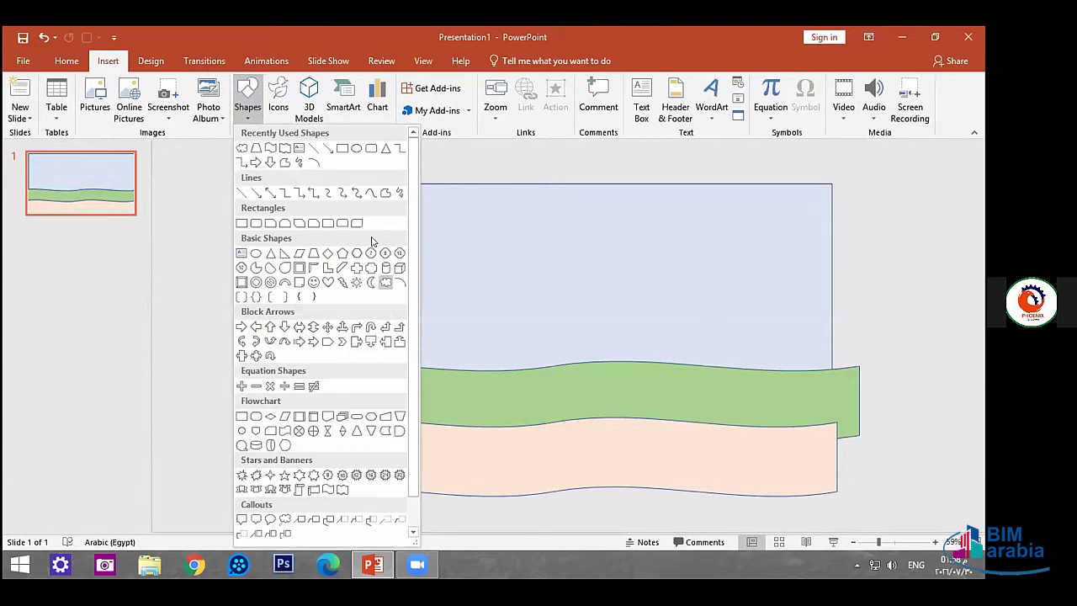
left_click(313, 254)
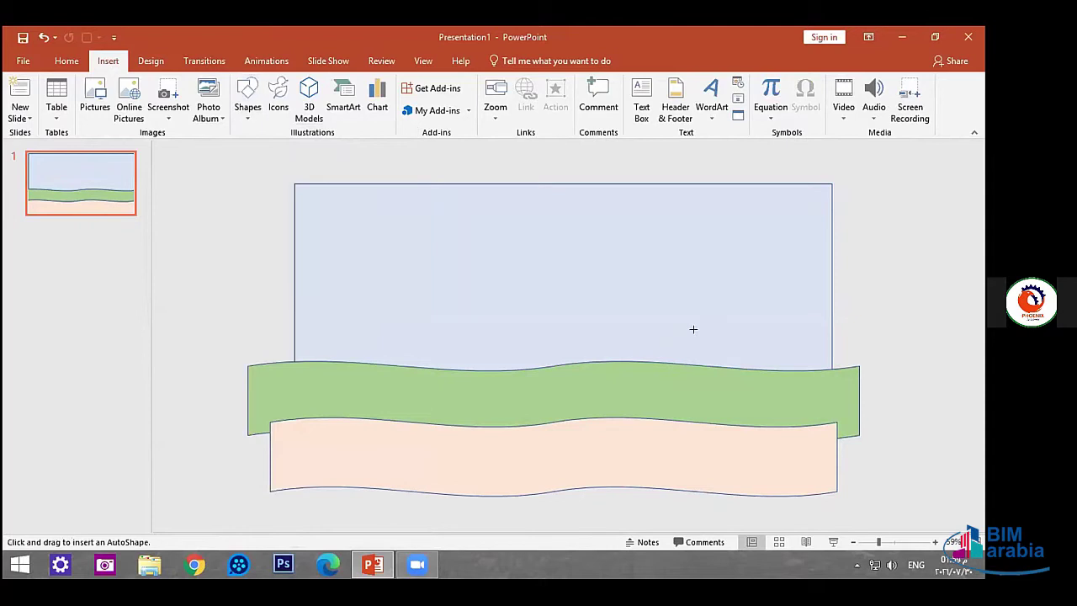
mouse_move(685, 307)
left_mouse_down()
mouse_move(702, 373)
mouse_move(716, 336)
left_mouse_up()
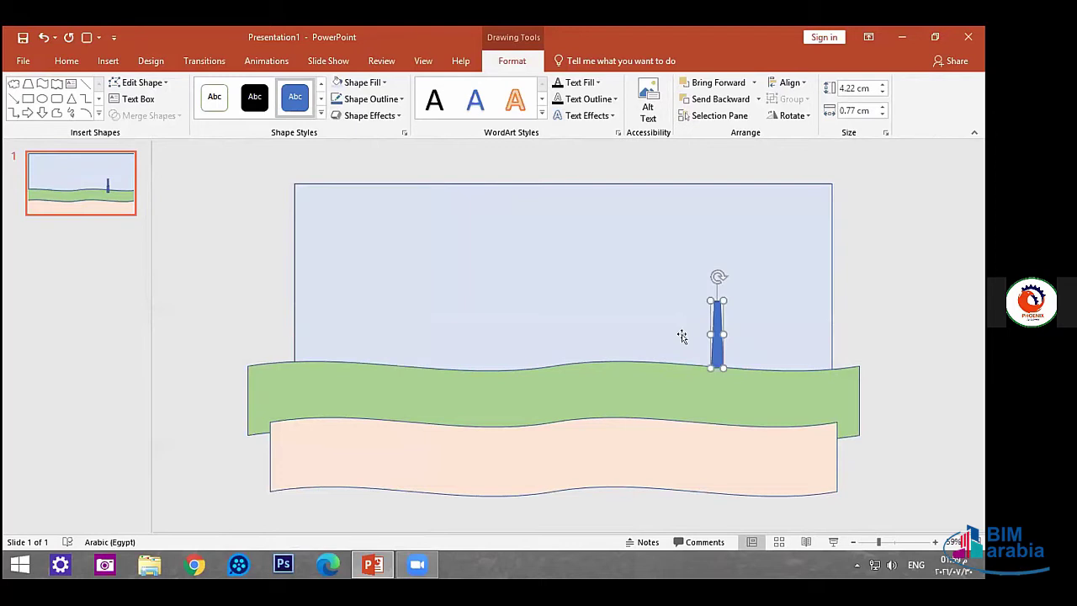
left_click(368, 80)
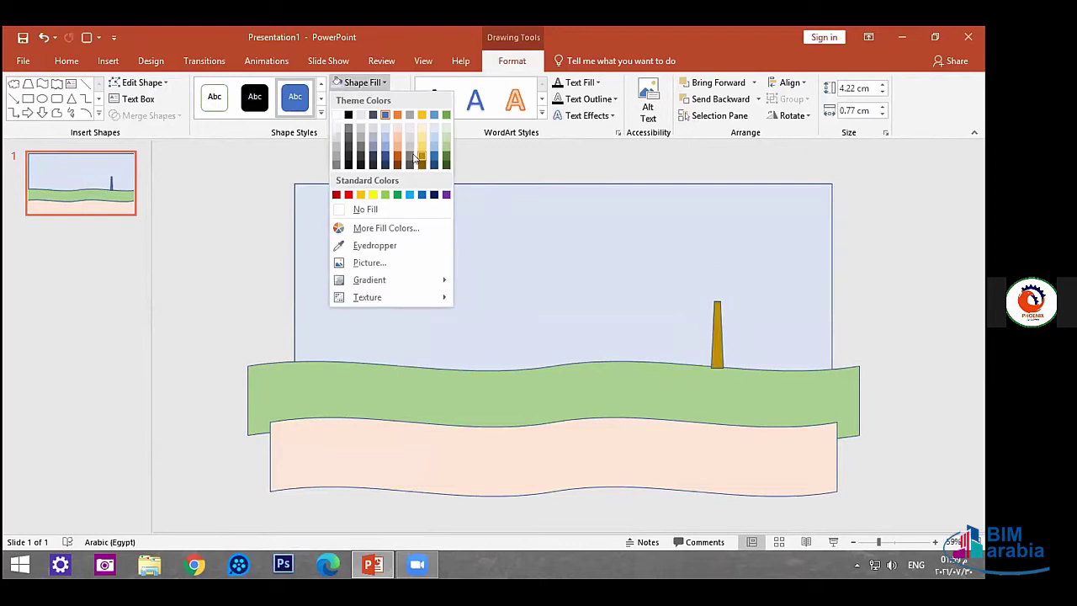
left_click(421, 166)
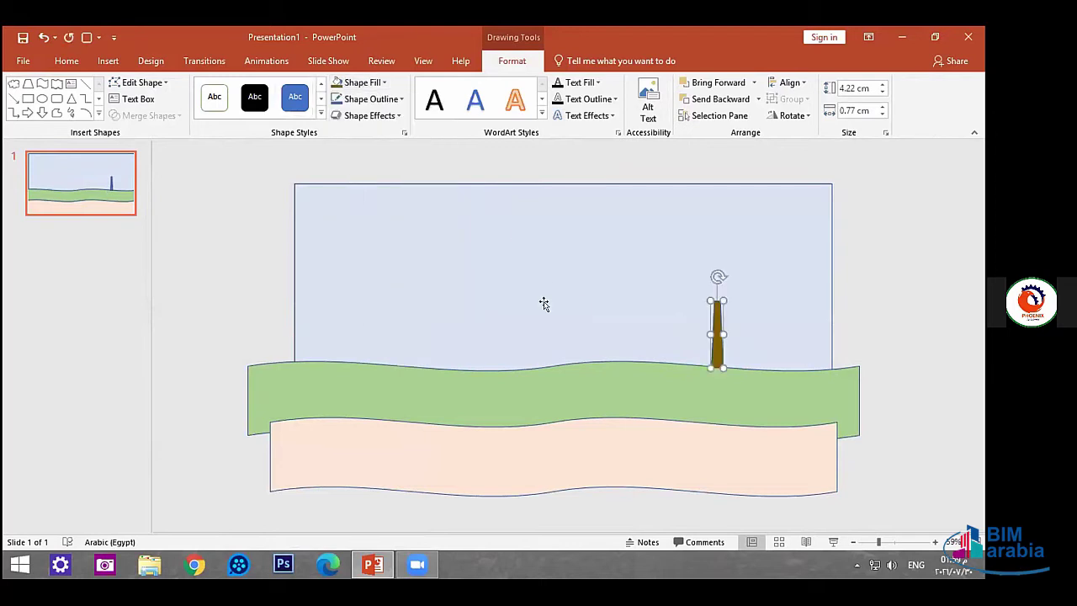
left_click(539, 298)
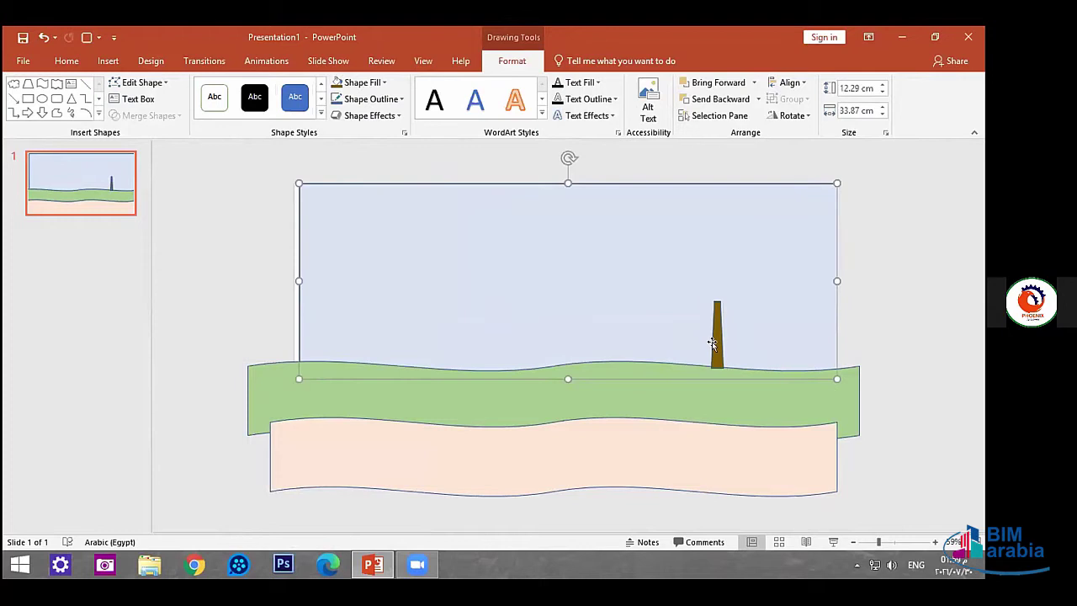
left_click_drag(712, 343, 715, 348)
left_click(582, 287)
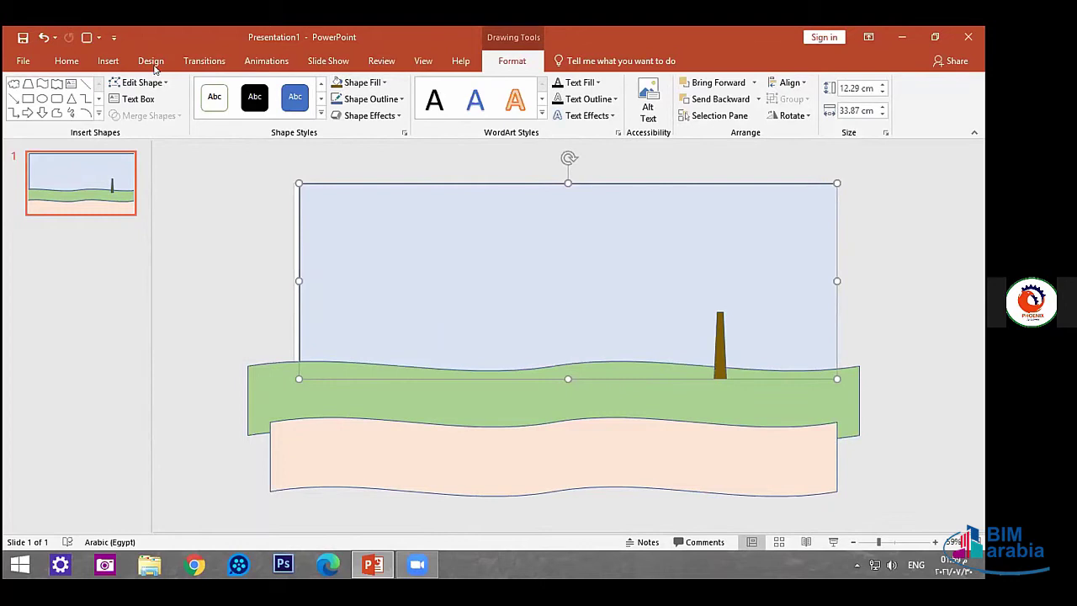
left_click(107, 62)
left_click(248, 94)
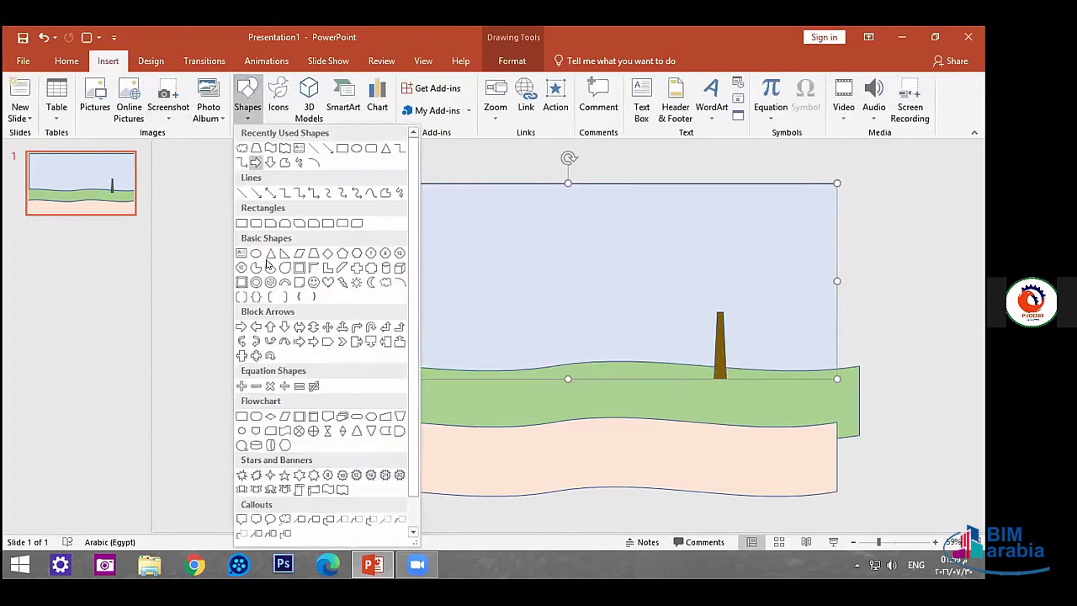
Draw a cloud above the trunk, fill it dark green, and shift the sky rectangle slightly left.
left_click(385, 282)
mouse_move(647, 254)
left_mouse_down()
mouse_move(744, 304)
mouse_move(703, 306)
left_mouse_up()
left_click(370, 81)
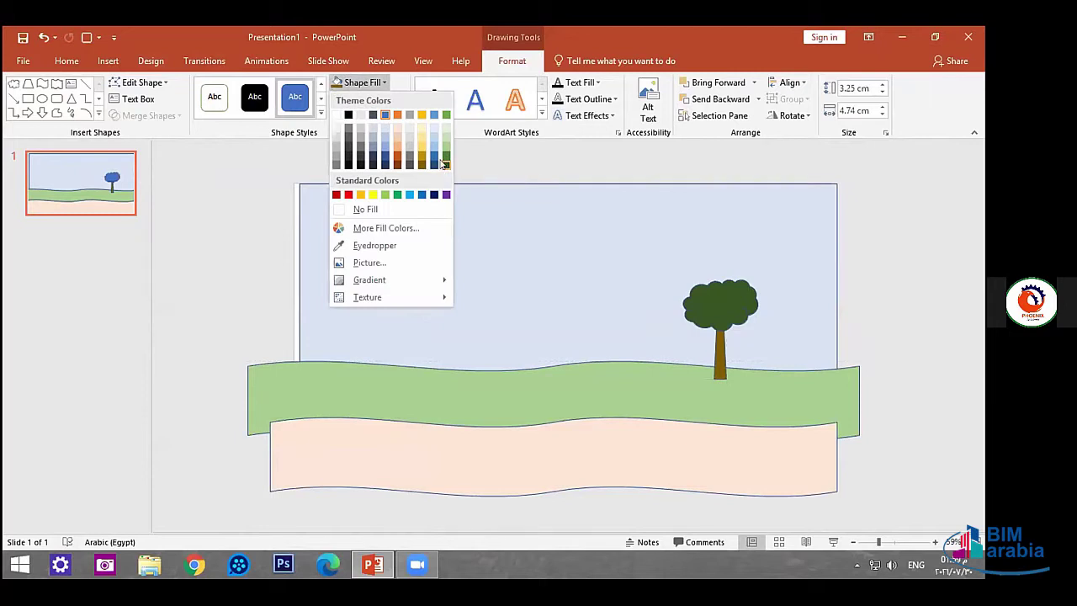
left_click(446, 160)
left_click(598, 283)
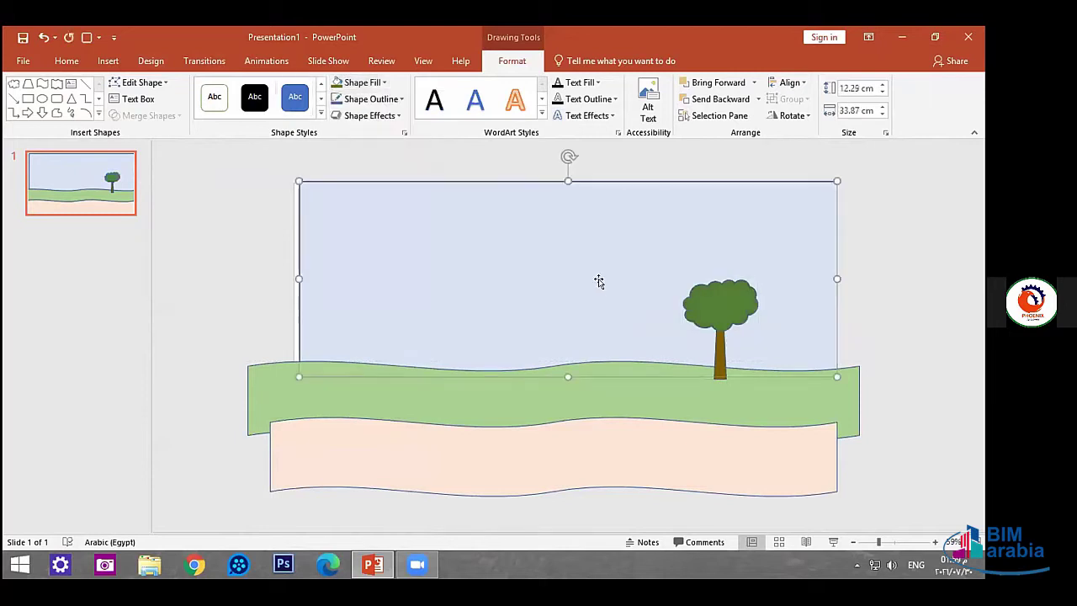
left_click_drag(349, 311, 344, 311)
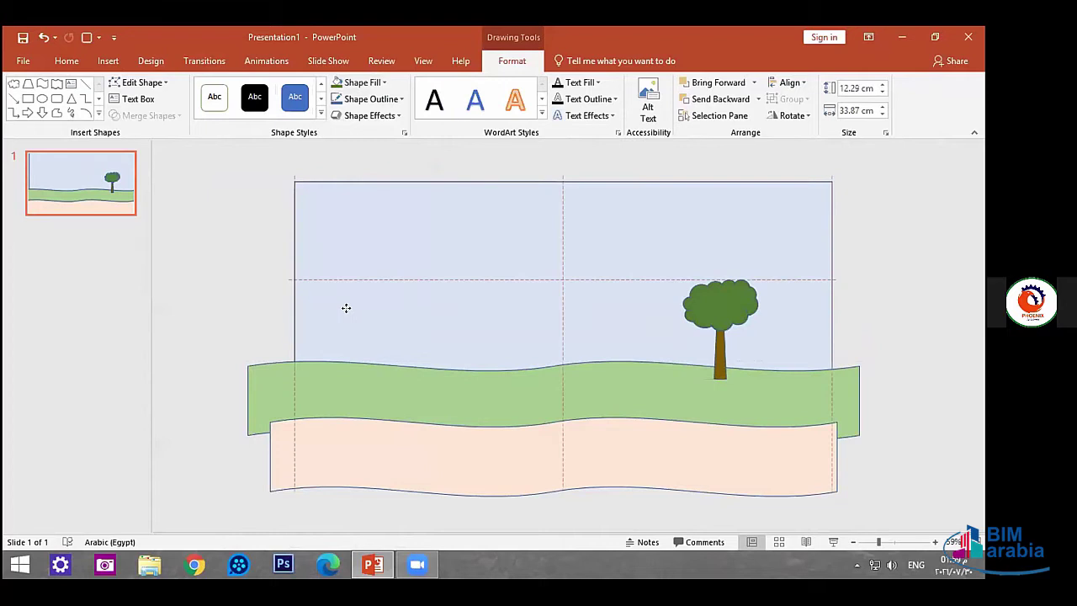
left_click(233, 276)
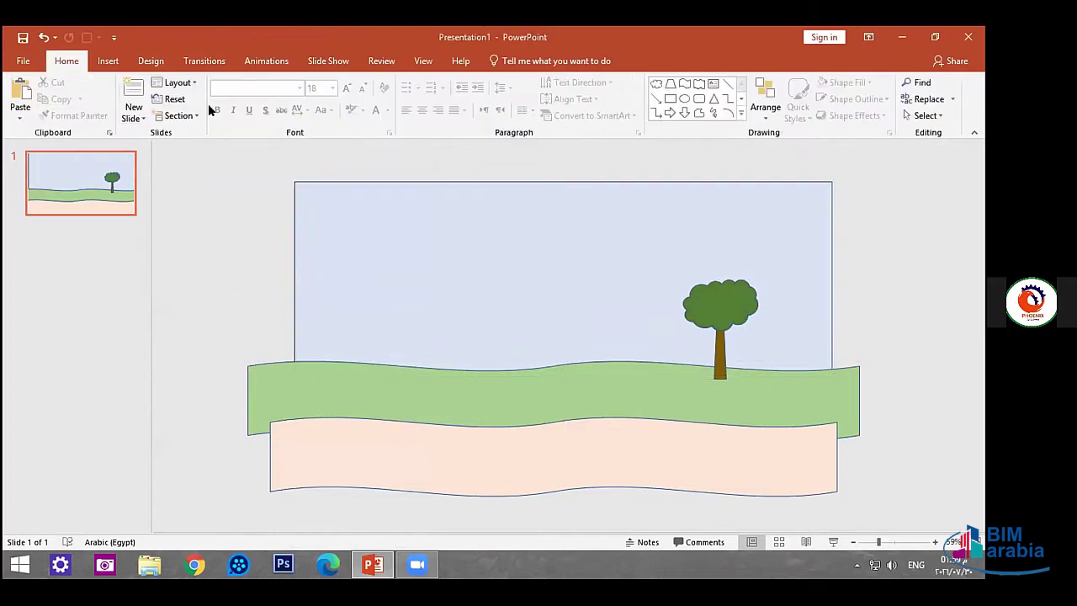
Draw a circle left of the sky's top, shrink it to 2.5 cm, and fill it yellow.
left_click(108, 60)
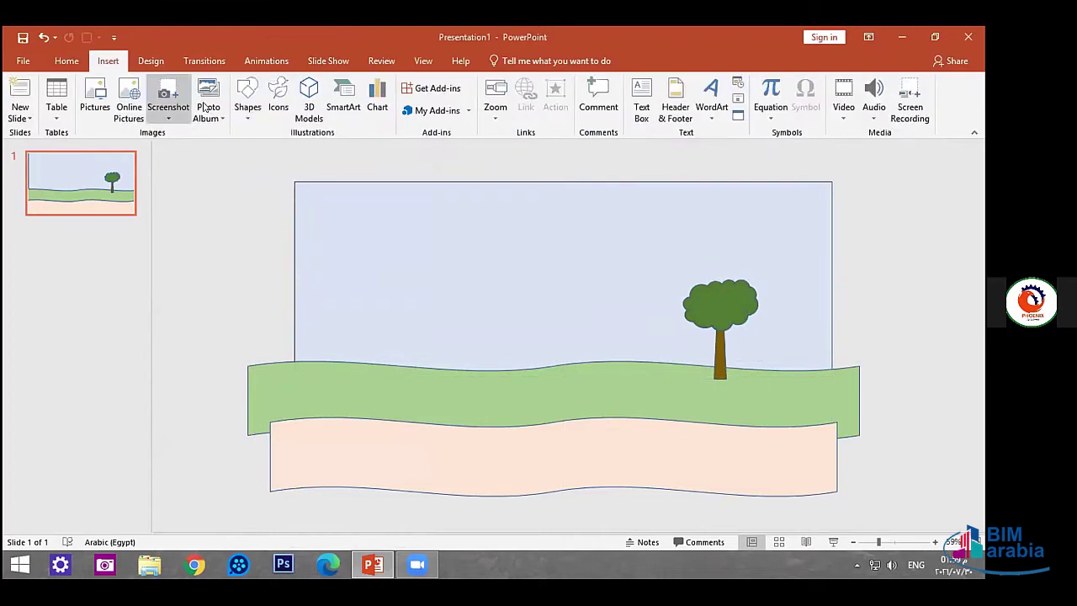
left_click(240, 108)
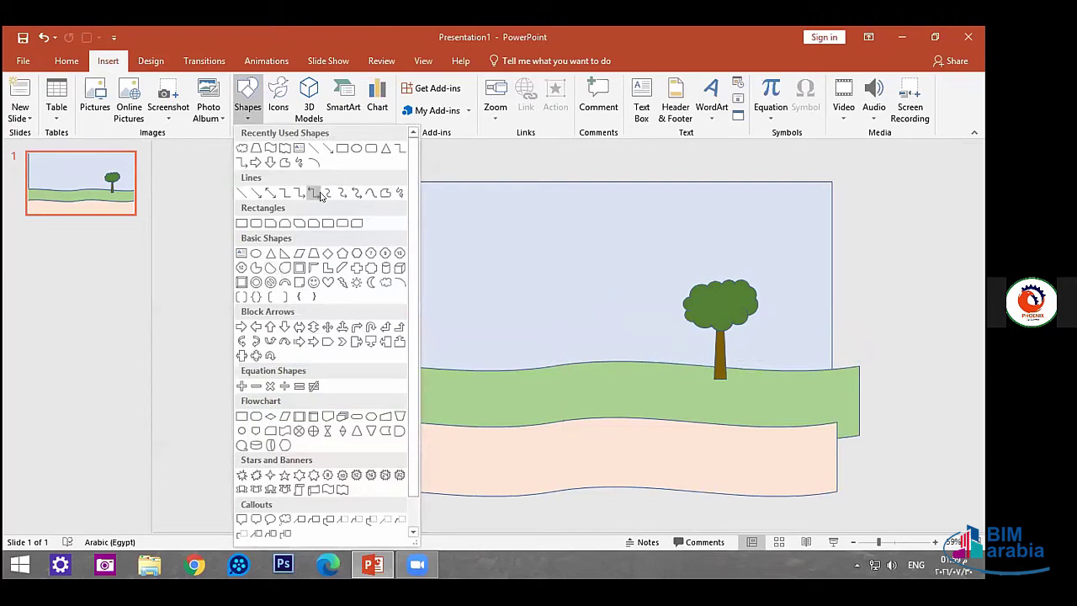
left_click(355, 149)
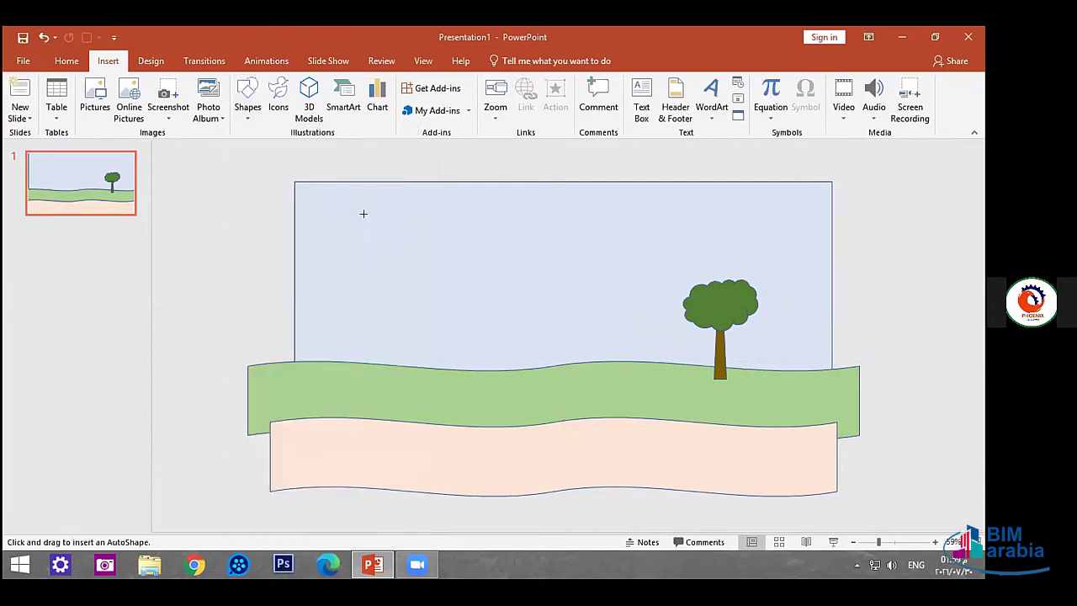
mouse_move(347, 211)
left_mouse_down()
mouse_move(403, 262)
mouse_move(240, 220)
left_mouse_up()
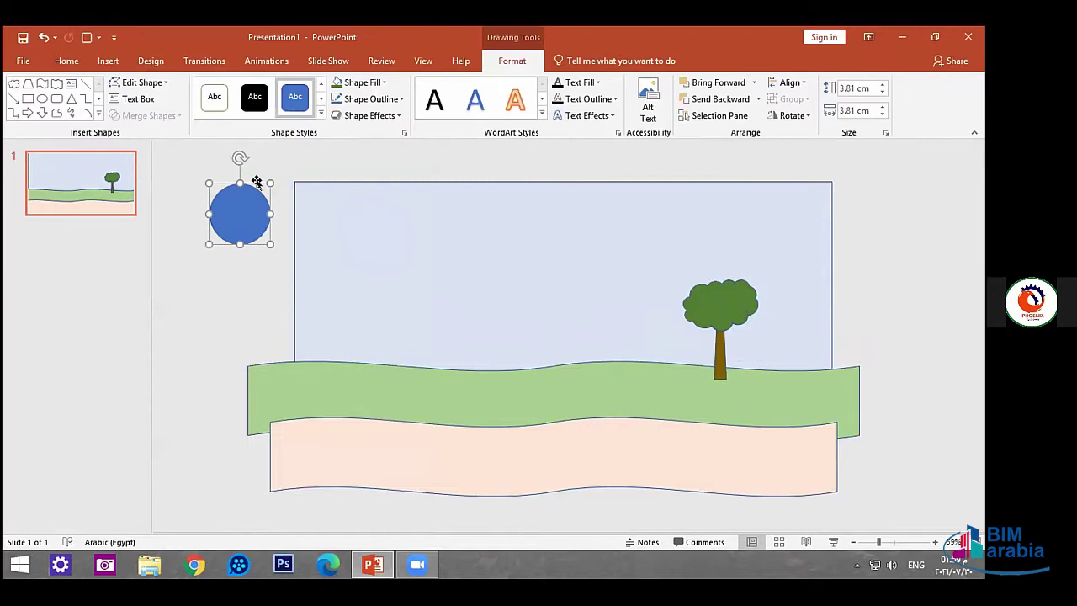
mouse_move(266, 176)
left_mouse_down()
mouse_move(228, 200)
mouse_move(258, 202)
left_mouse_up()
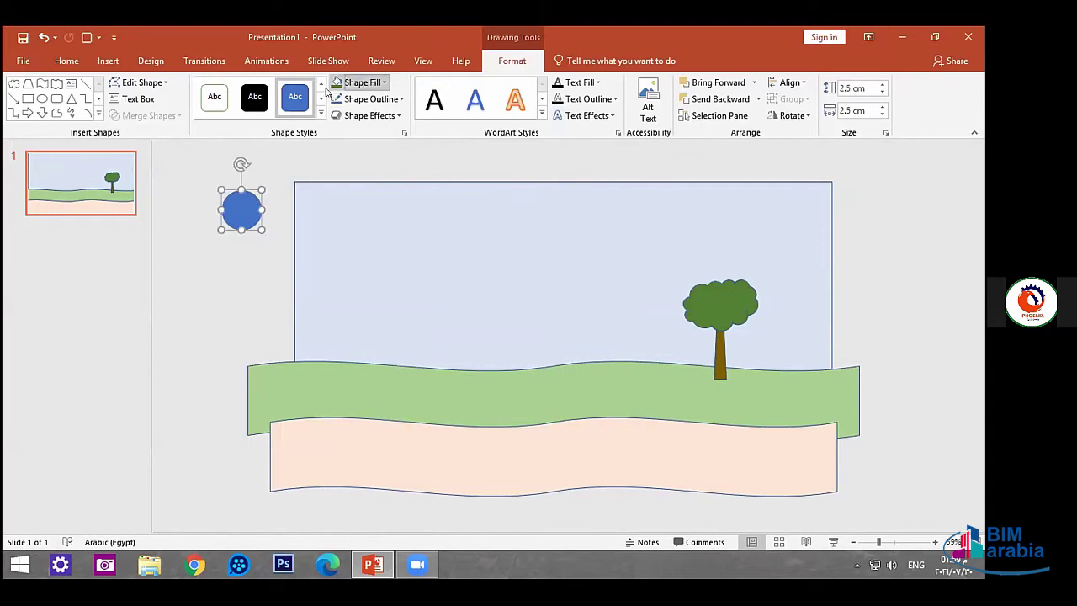
left_click(361, 82)
left_click(366, 195)
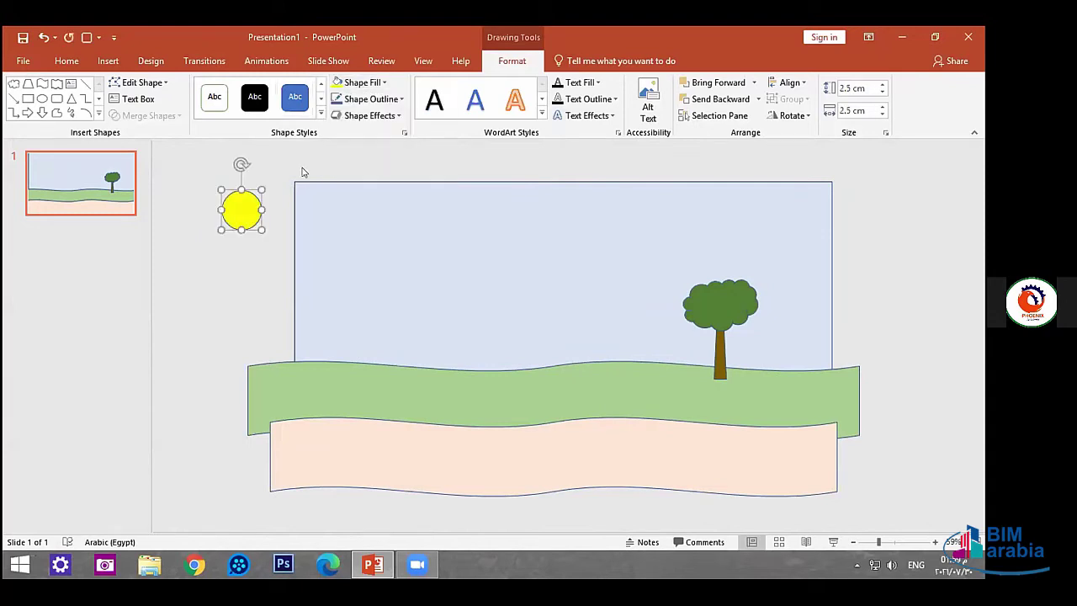
Apply a yellow glow to the small sun and enlarge the glow from 18 pt to 53 pt.
left_click(389, 115)
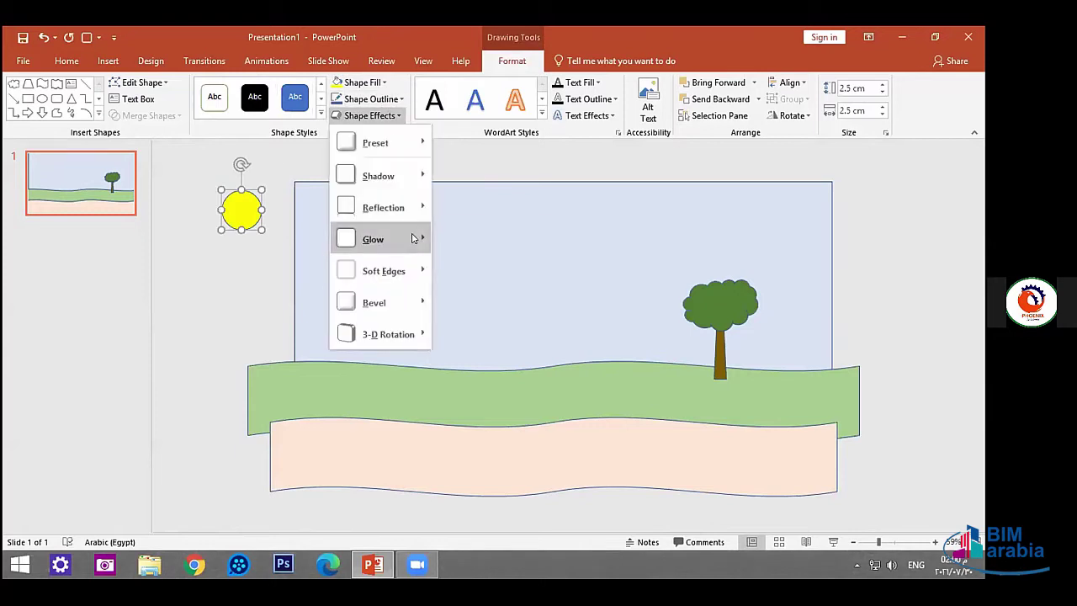
mouse_move(412, 239)
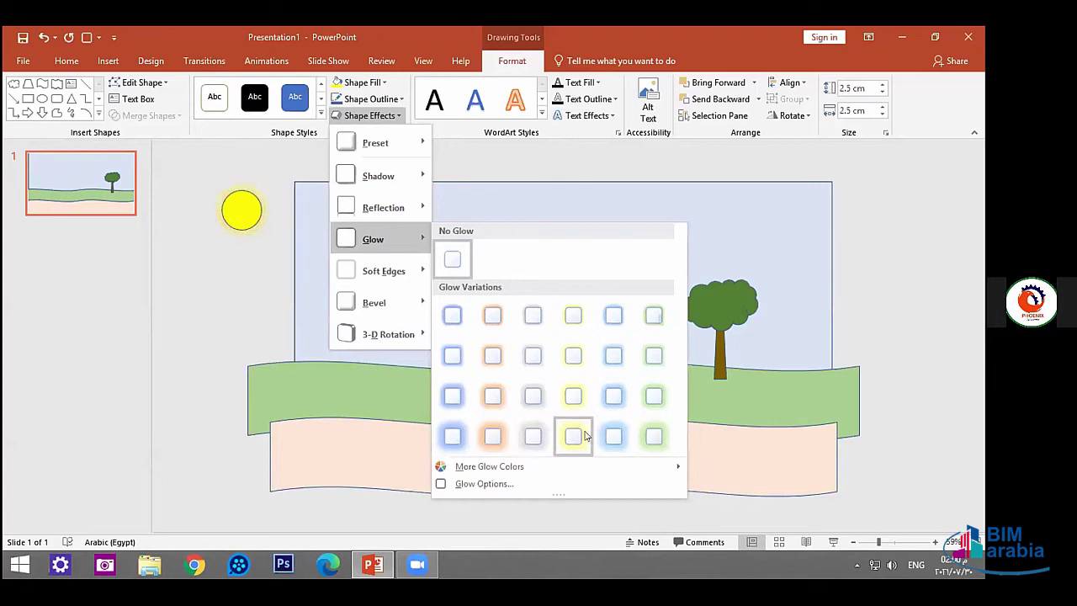
left_click(573, 436)
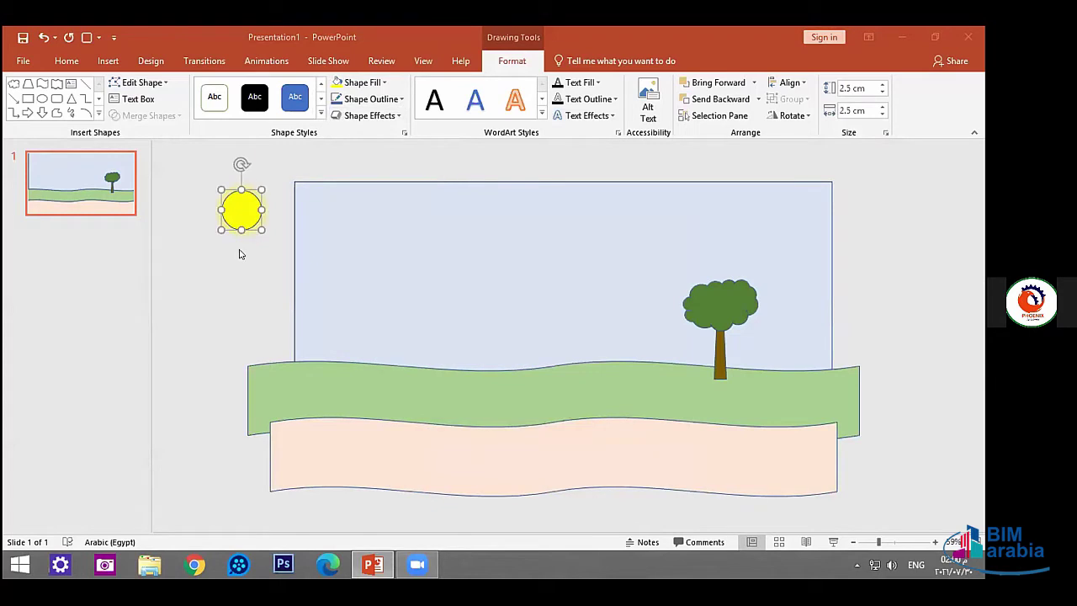
left_click(365, 118)
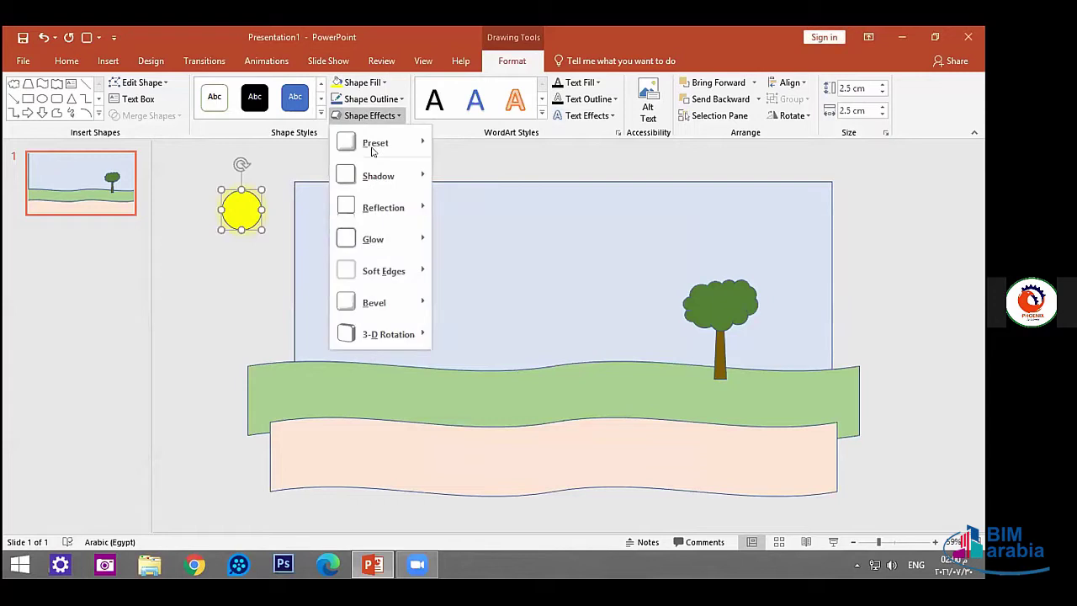
mouse_move(409, 251)
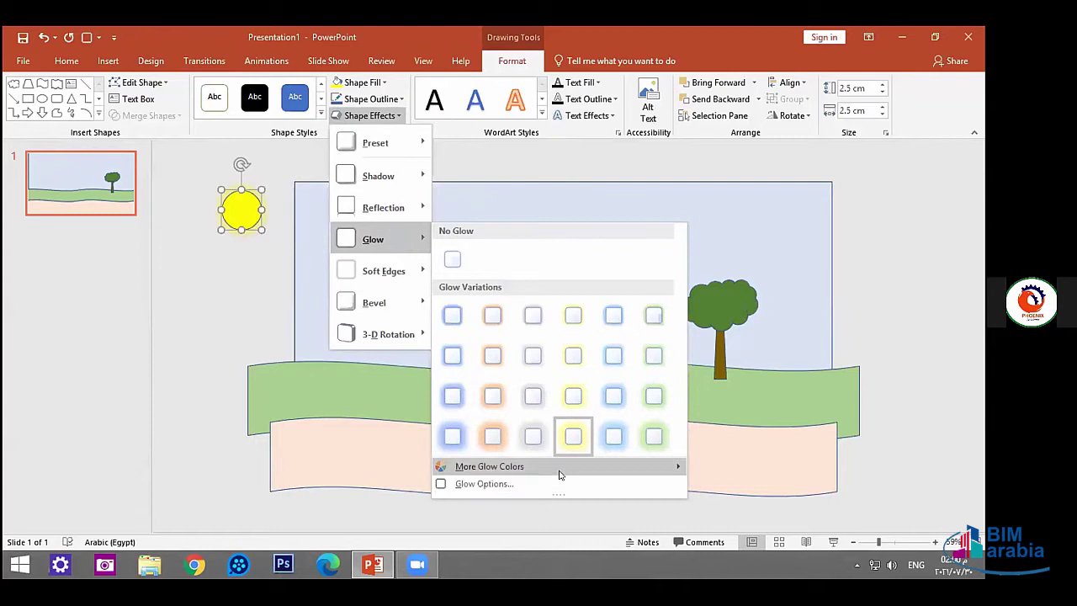
left_click(513, 483)
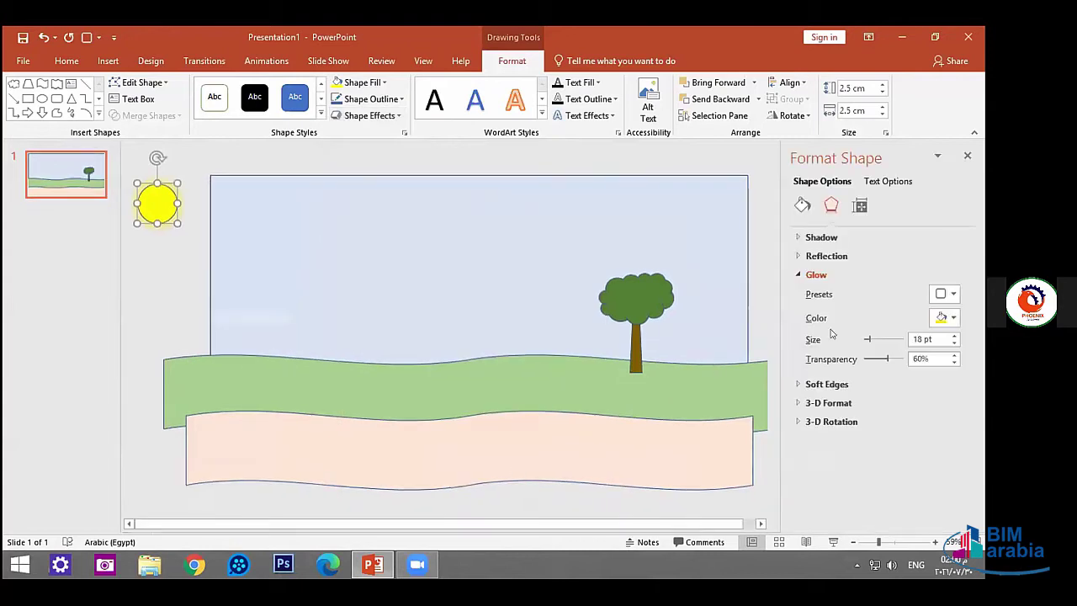
left_click_drag(872, 337, 879, 341)
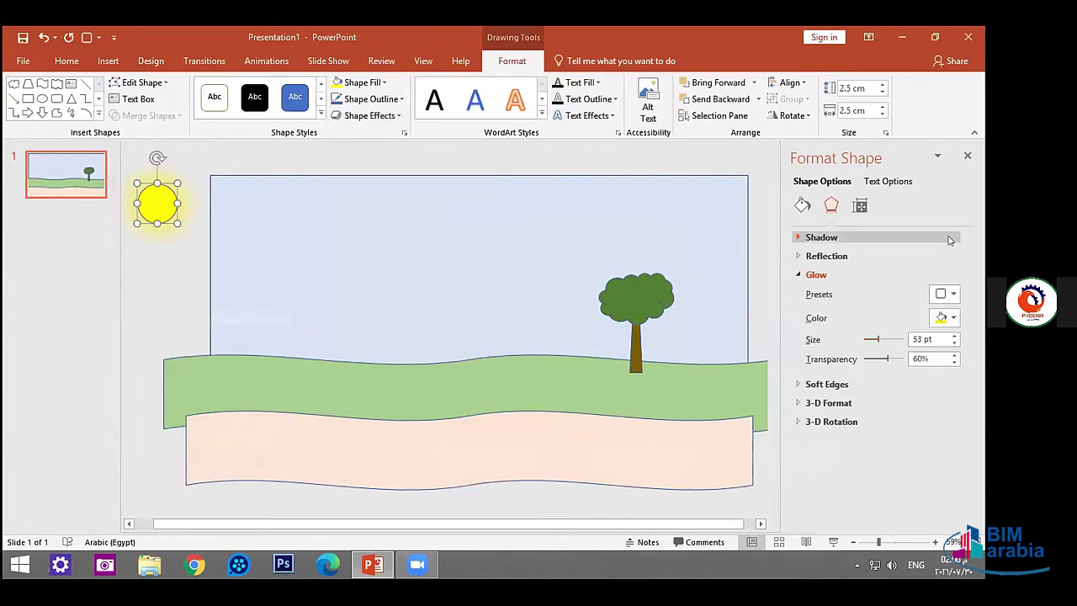
left_click(968, 156)
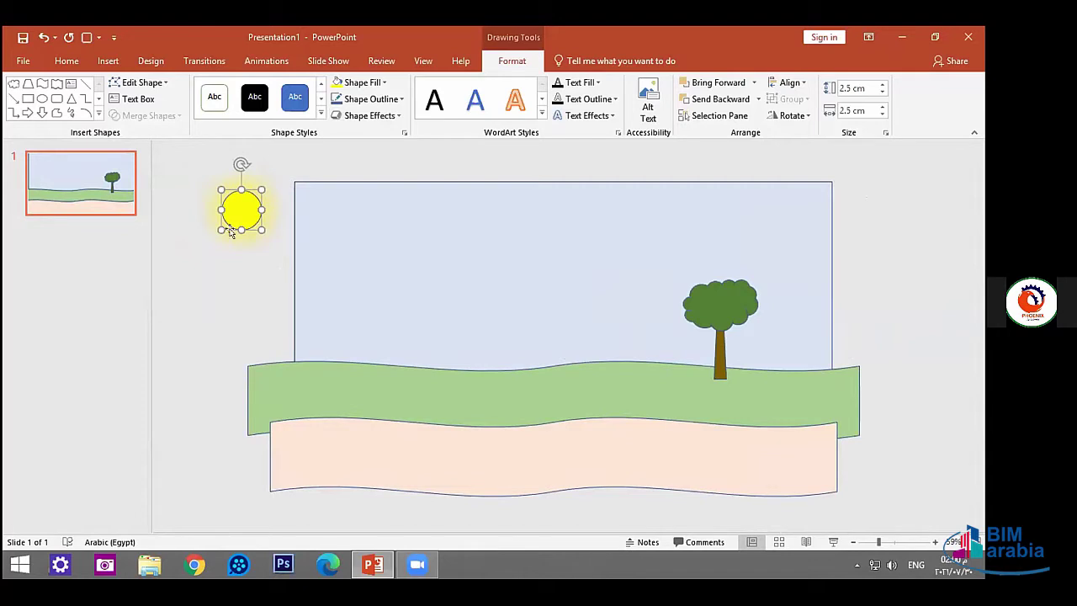
Check the sun's glow, then drag the sun slightly downward beside the sky's top edge.
left_click(245, 288)
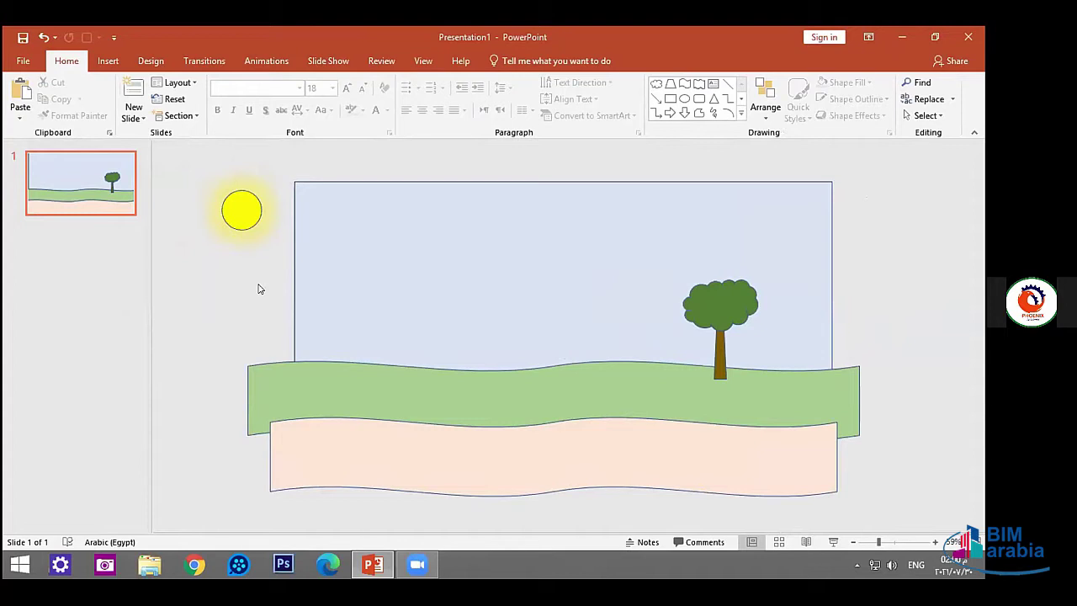
left_click(228, 213)
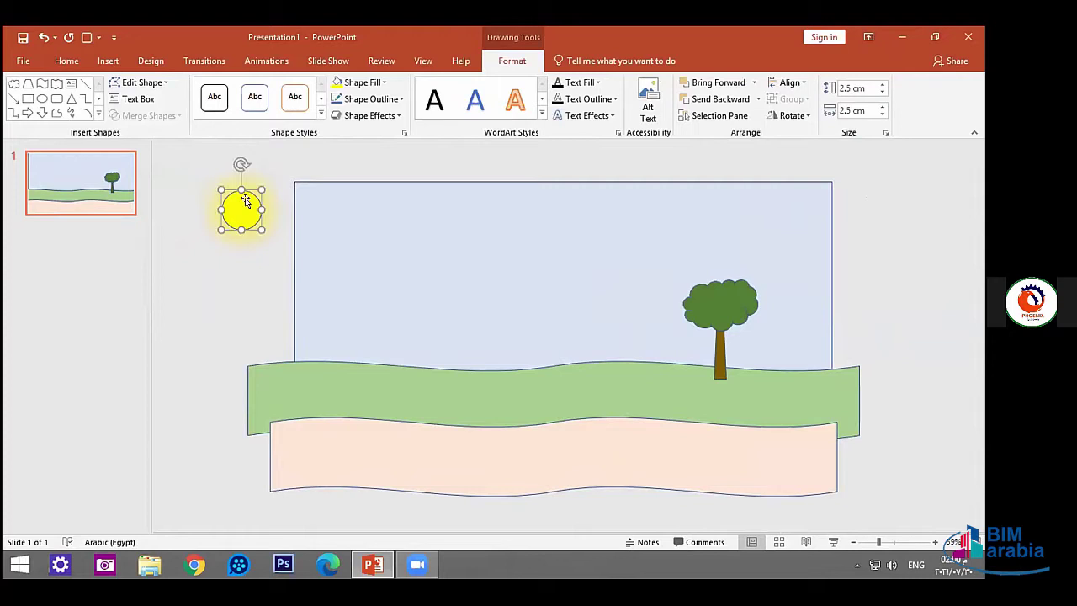
mouse_move(239, 204)
left_mouse_down()
mouse_move(446, 225)
mouse_move(230, 207)
mouse_move(242, 215)
left_mouse_up()
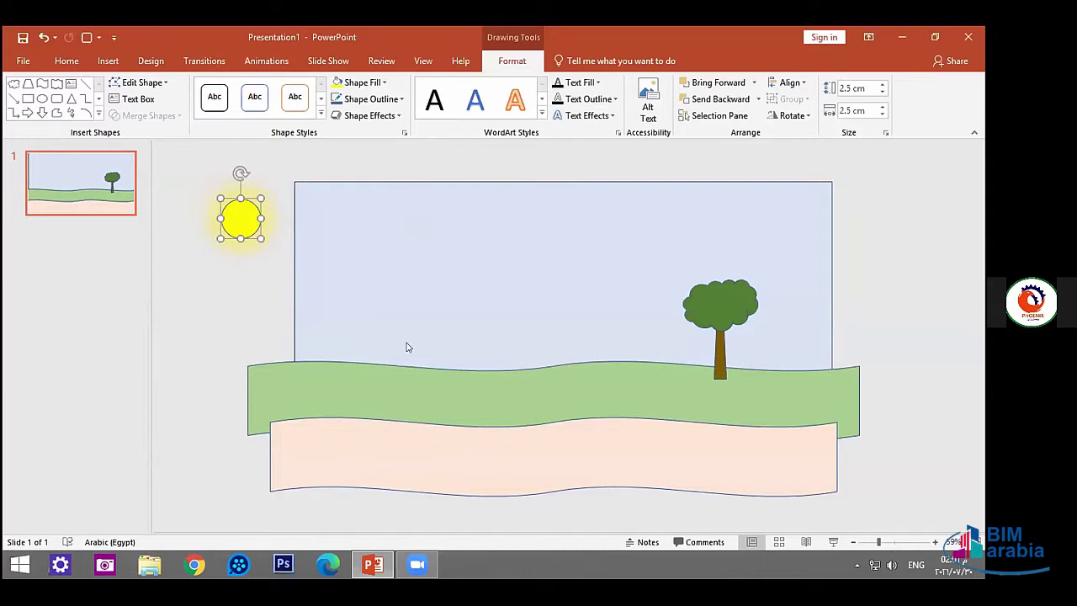
Open the More Motion Paths list on the Animations tab, cancel it without choosing, and reselect the sun.
left_click(263, 61)
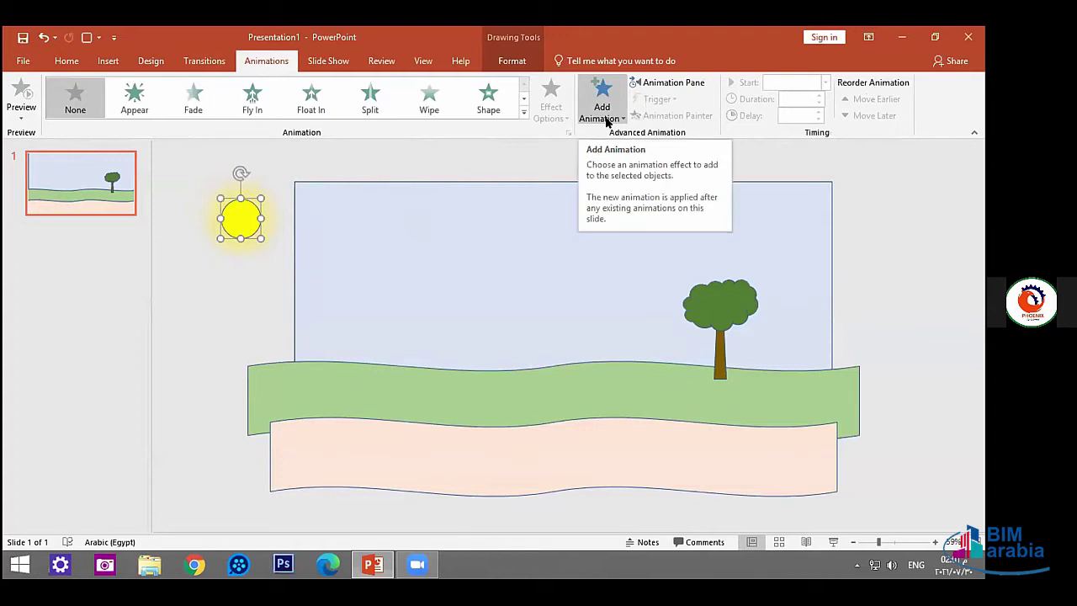
left_click(606, 119)
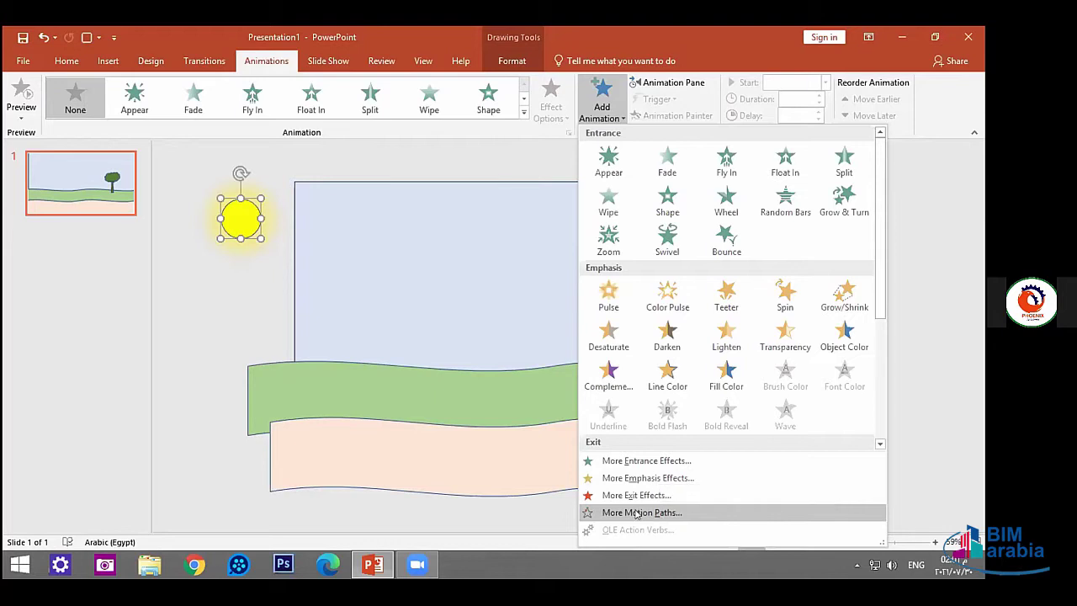
left_click(637, 513)
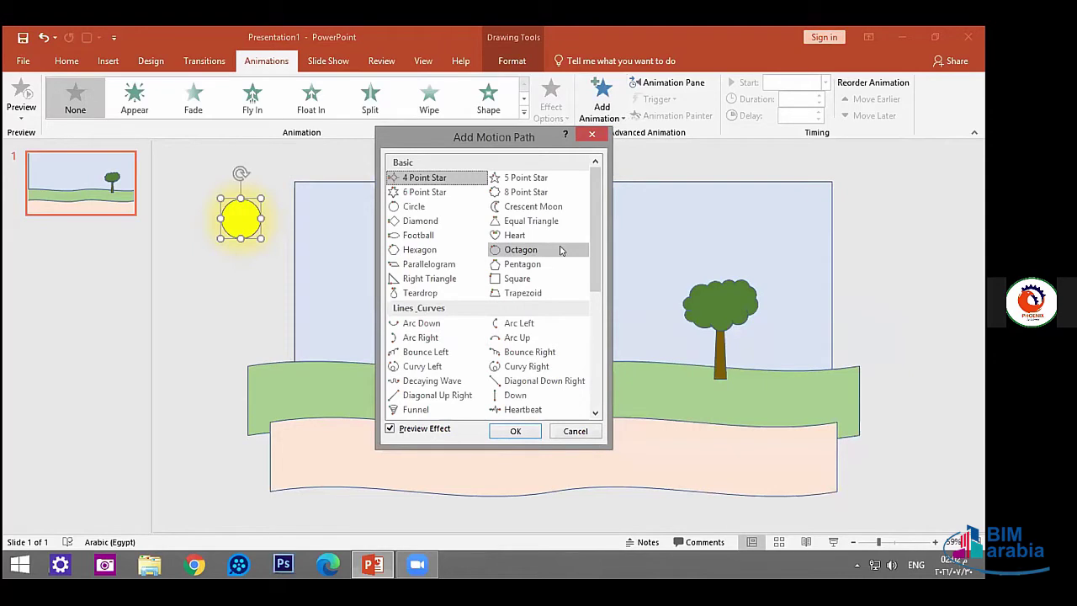
key("Return")
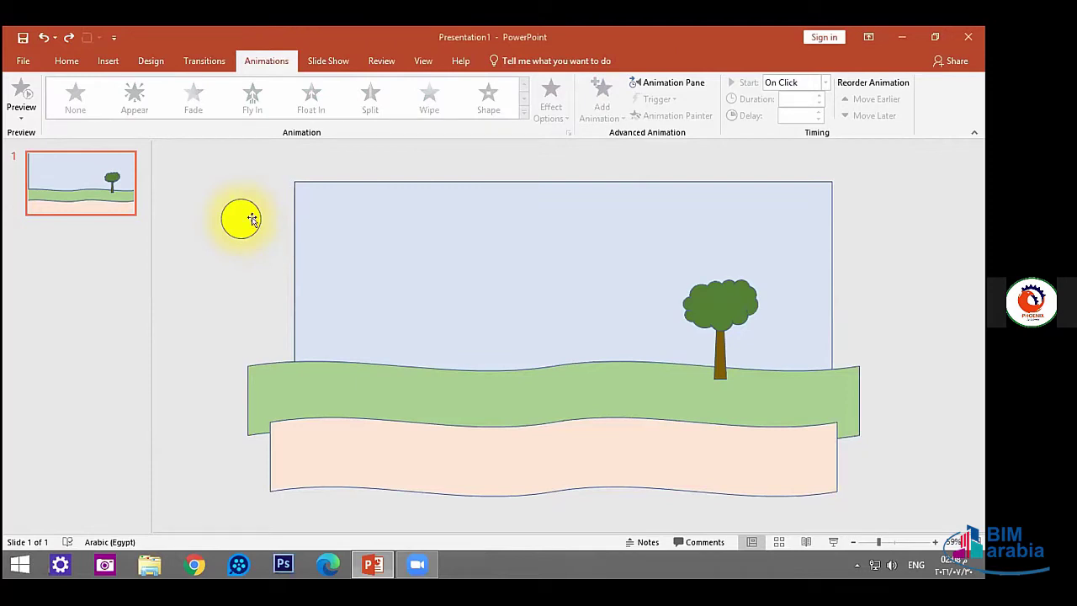
left_click(259, 220)
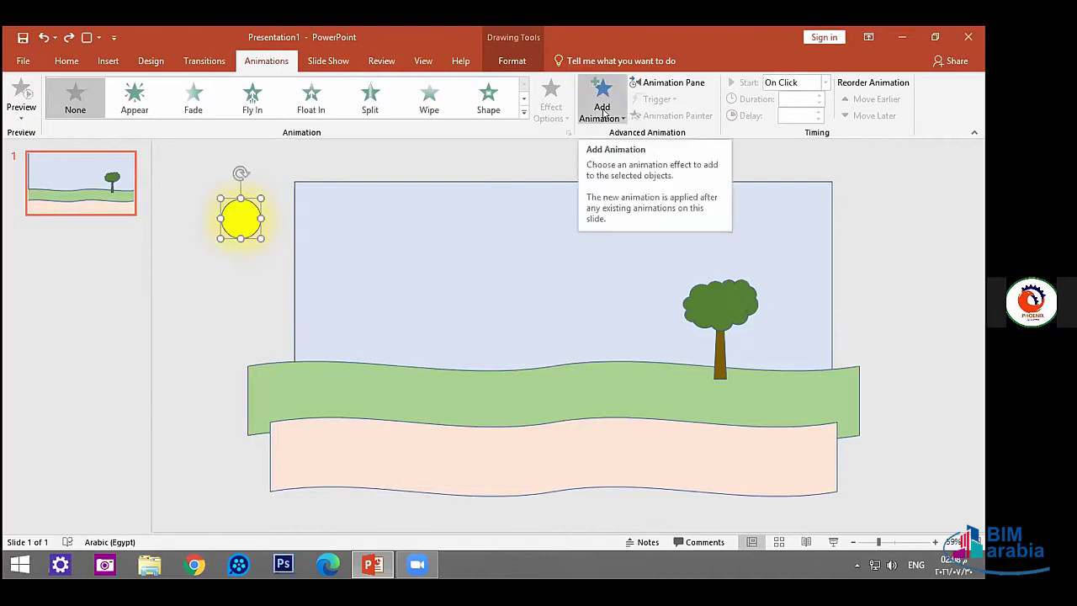
Give the sun a Right motion path and extend its end point past the slide's right edge.
left_click(605, 113)
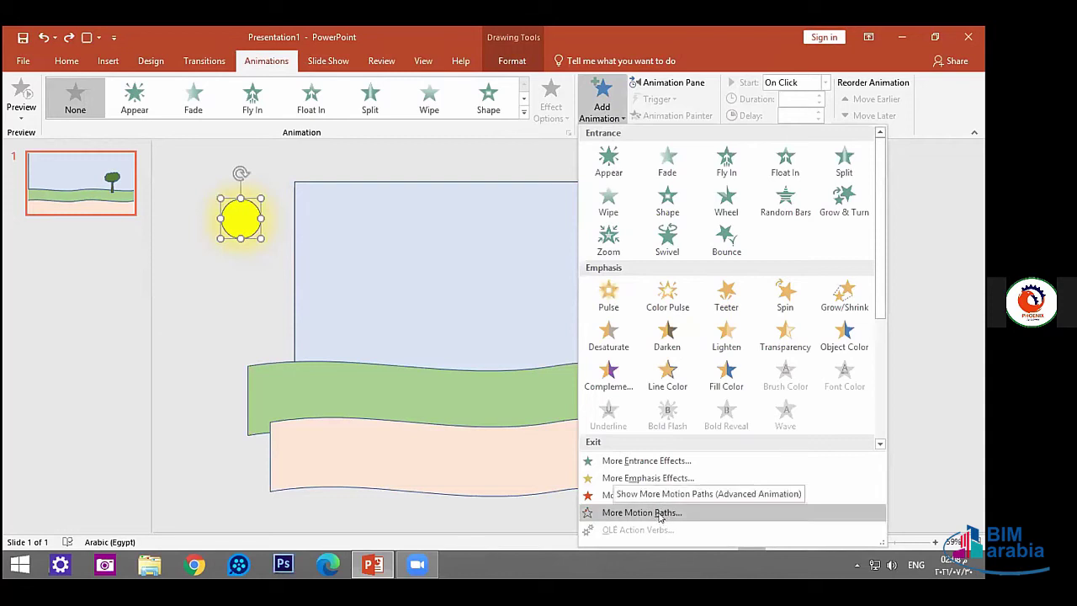
left_click(657, 512)
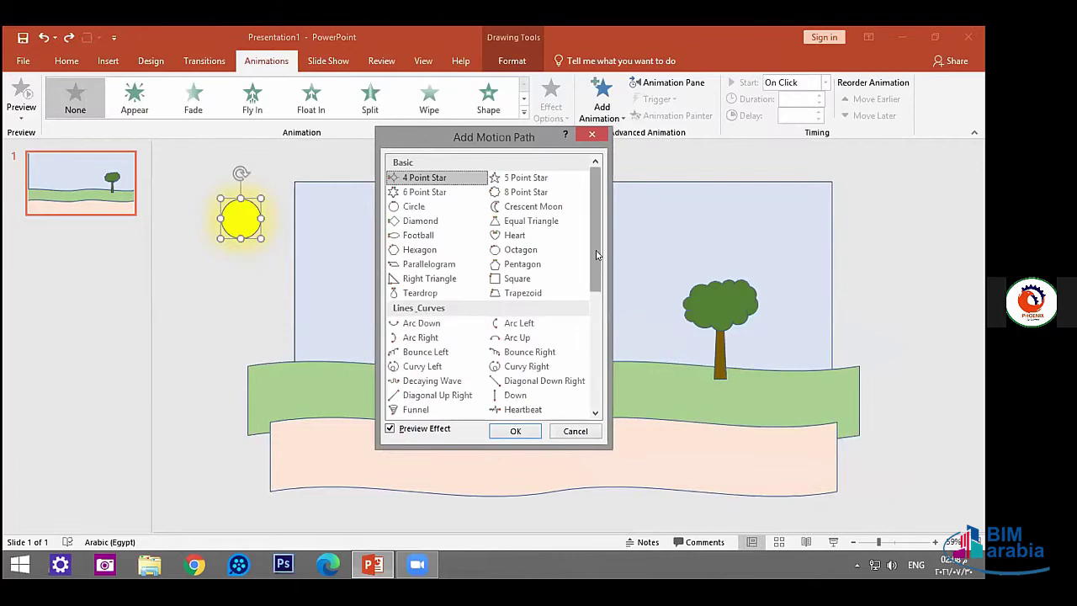
left_click_drag(597, 254, 593, 291)
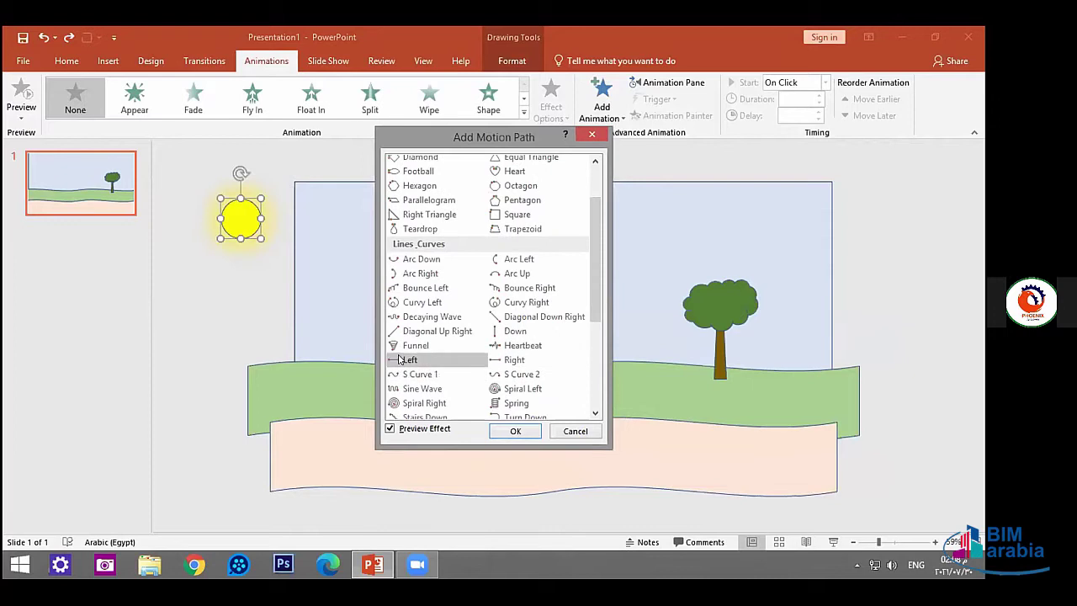
left_click(509, 361)
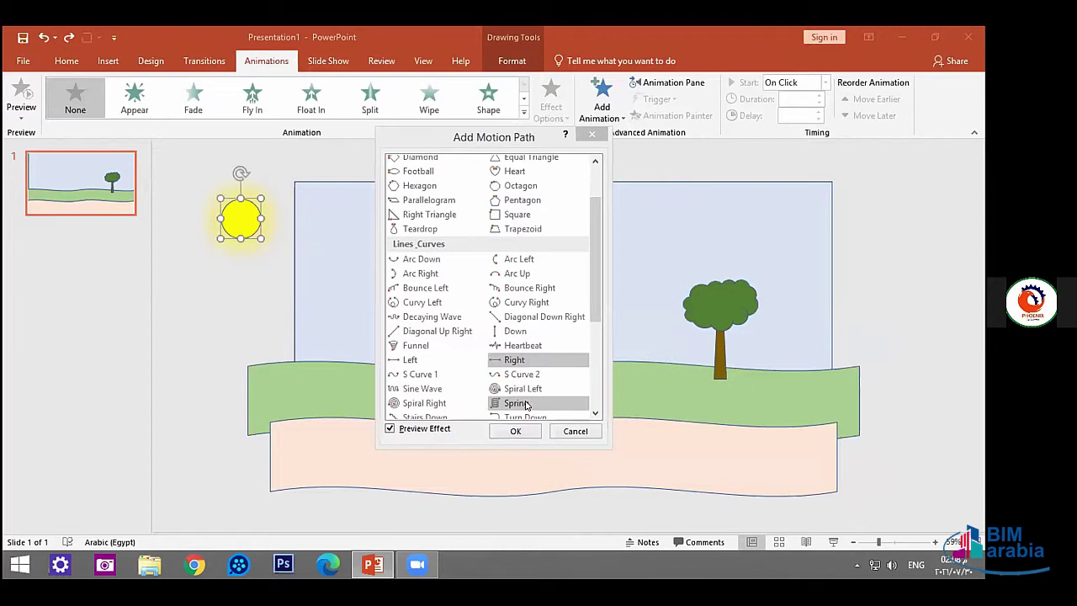
left_click(511, 432)
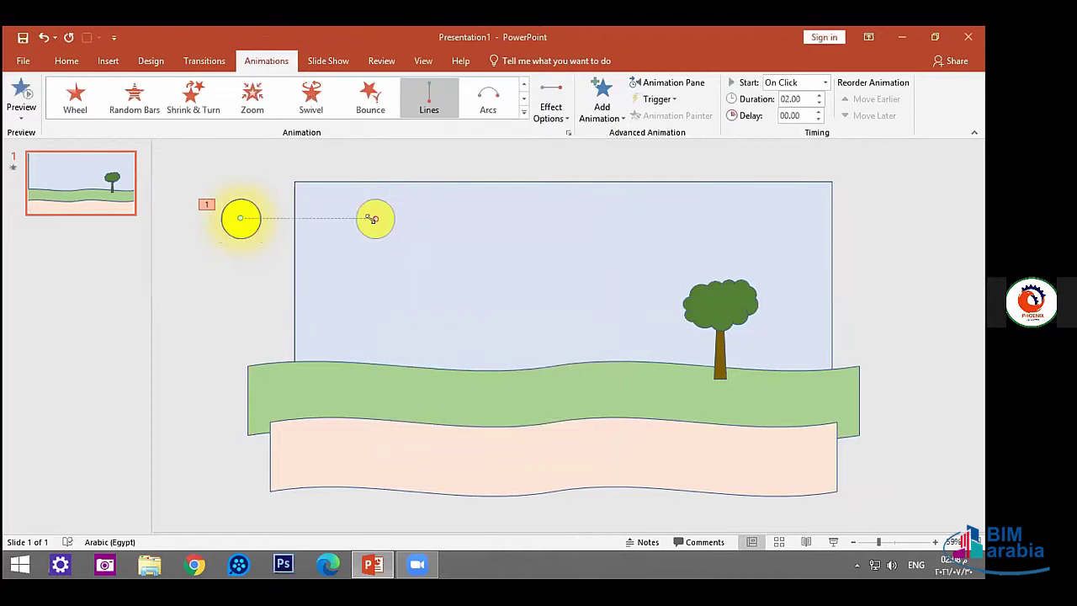
mouse_move(375, 217)
left_mouse_down()
mouse_move(852, 212)
mouse_move(865, 197)
left_mouse_up()
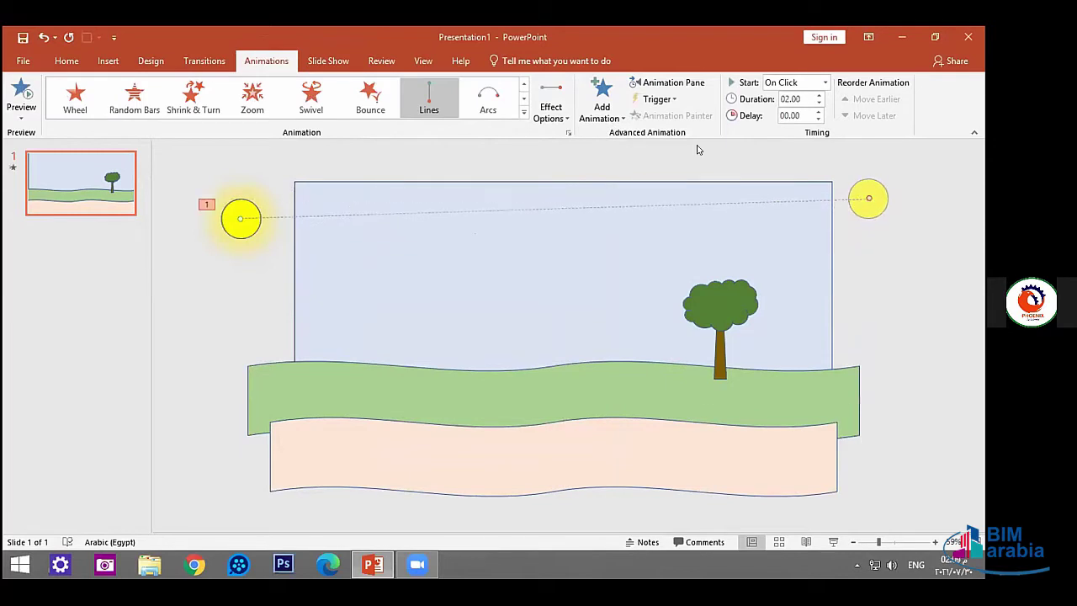
Dismiss the download manager popups and return focus to the presentation.
left_click(625, 336)
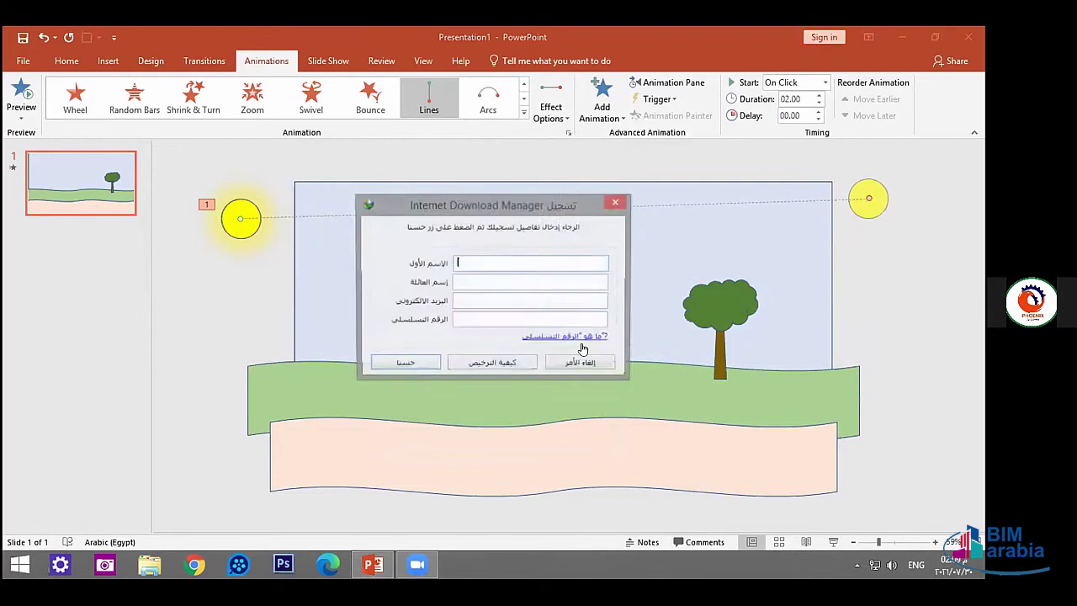
left_click(614, 203)
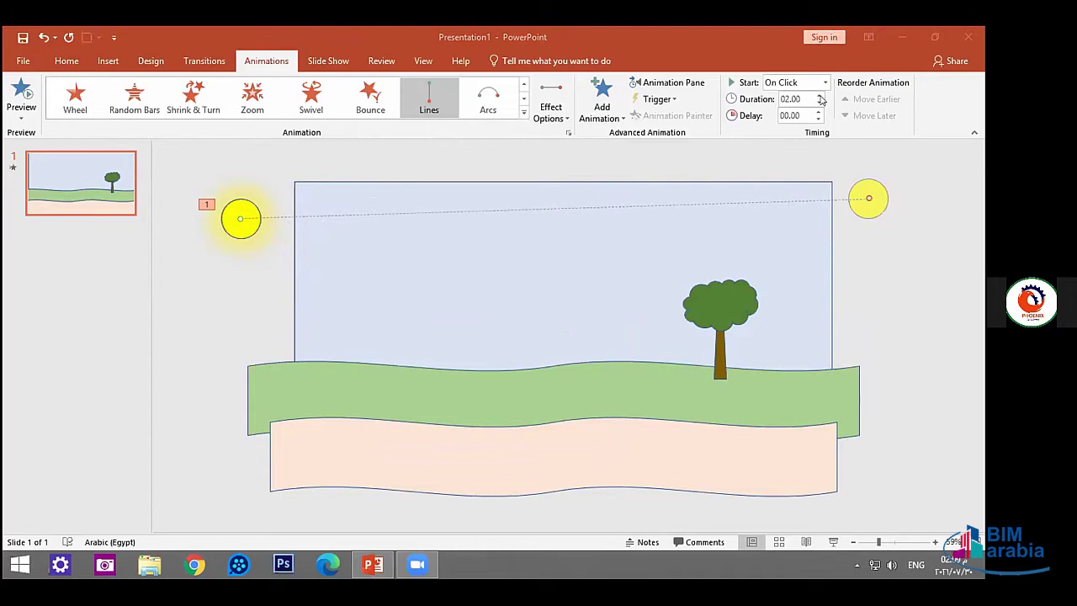
left_click(821, 99)
Raise the sun's motion path duration from 2.00 to 13.00 seconds.
left_click(820, 96)
left_click(820, 96)
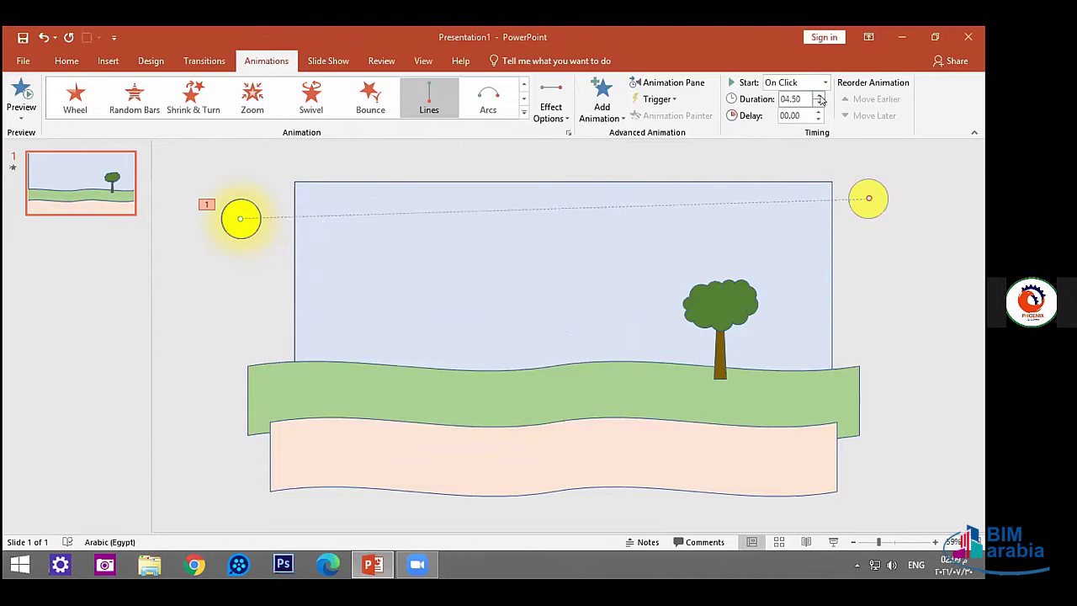
left_click(820, 96)
left_click(820, 96)
left_click(821, 97)
left_click(820, 97)
left_click(821, 97)
left_click(818, 96)
left_click(818, 96)
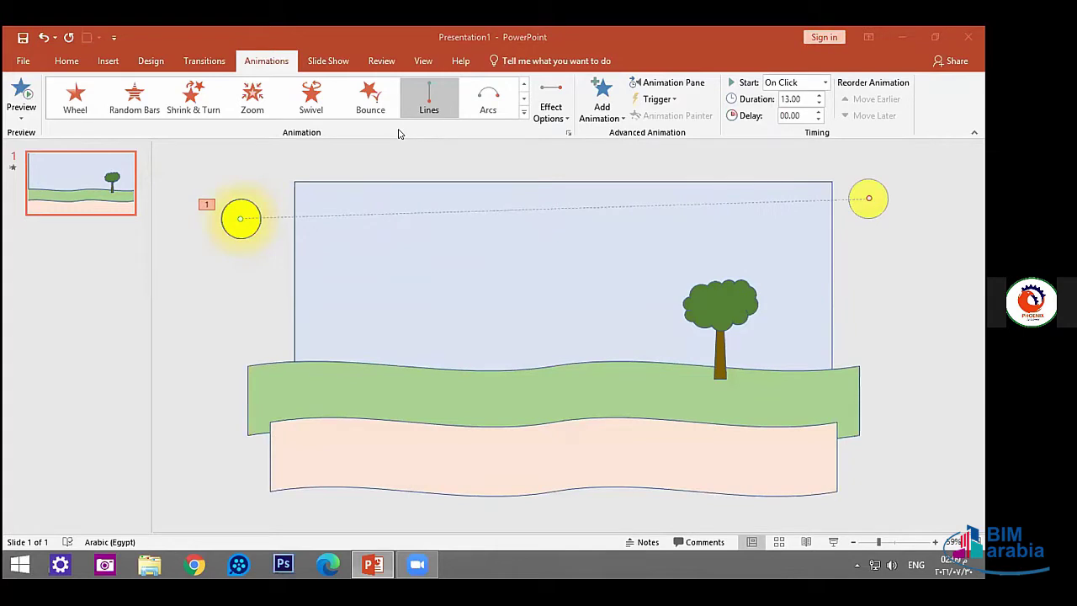
Add a Fill Color emphasis with a standard colour to the sky rectangle, then preview the slide.
left_click(400, 288)
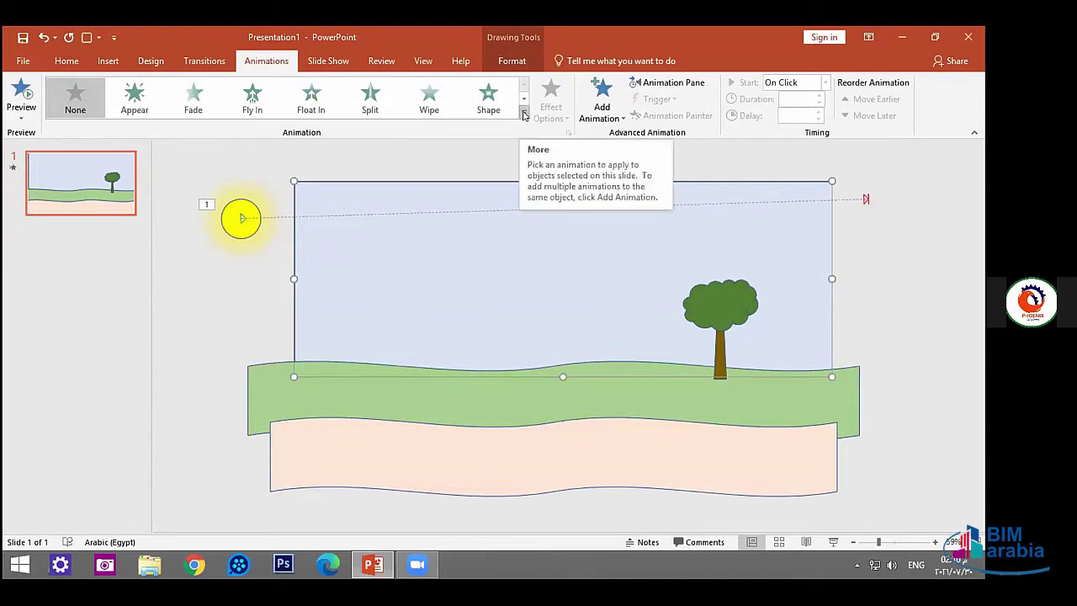
left_click(523, 113)
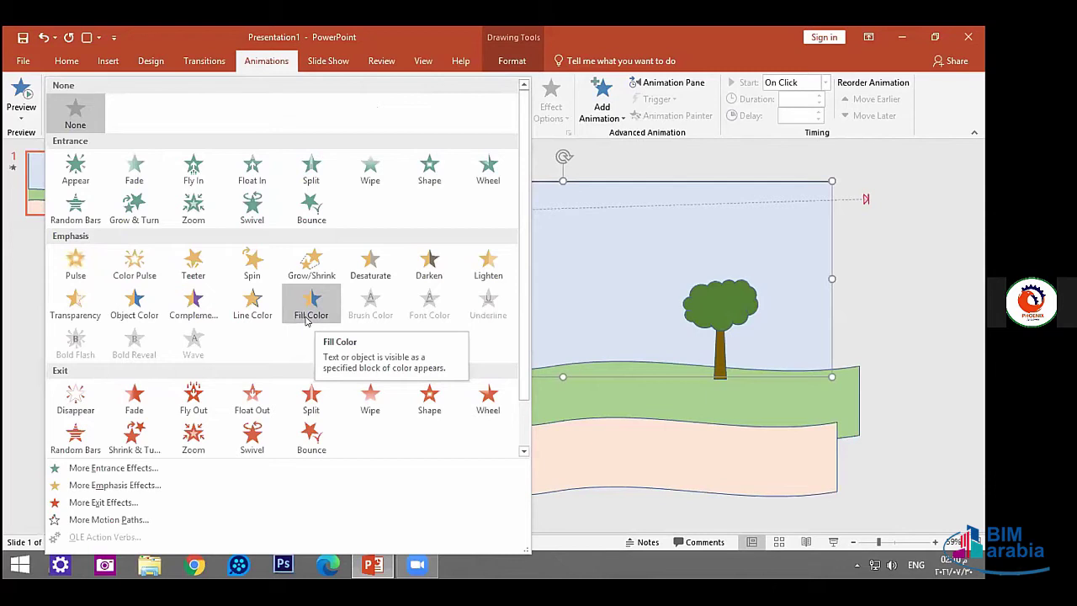
left_click(305, 302)
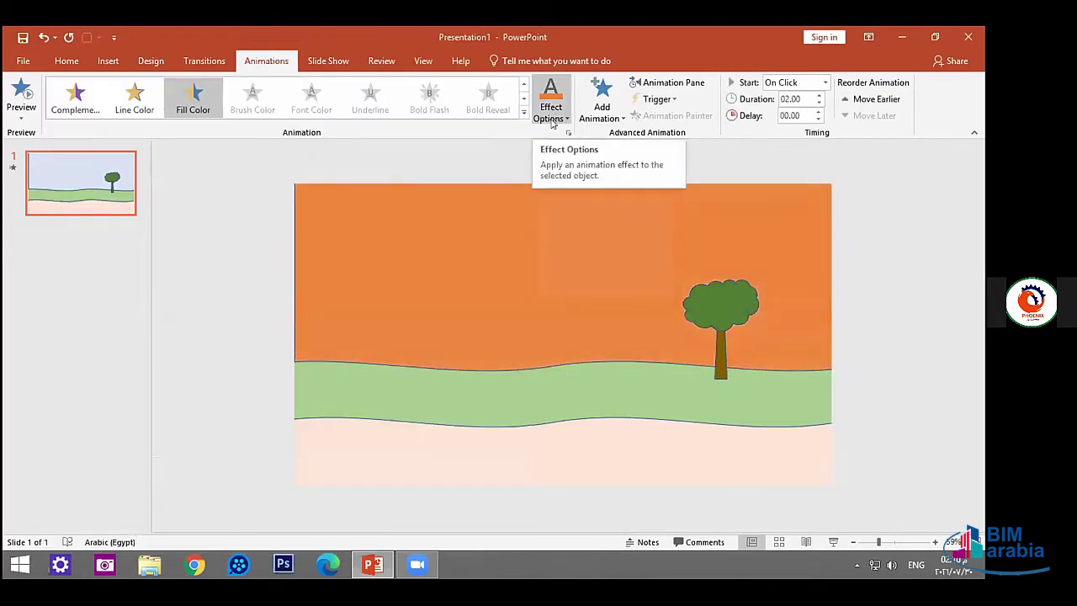
left_click(552, 123)
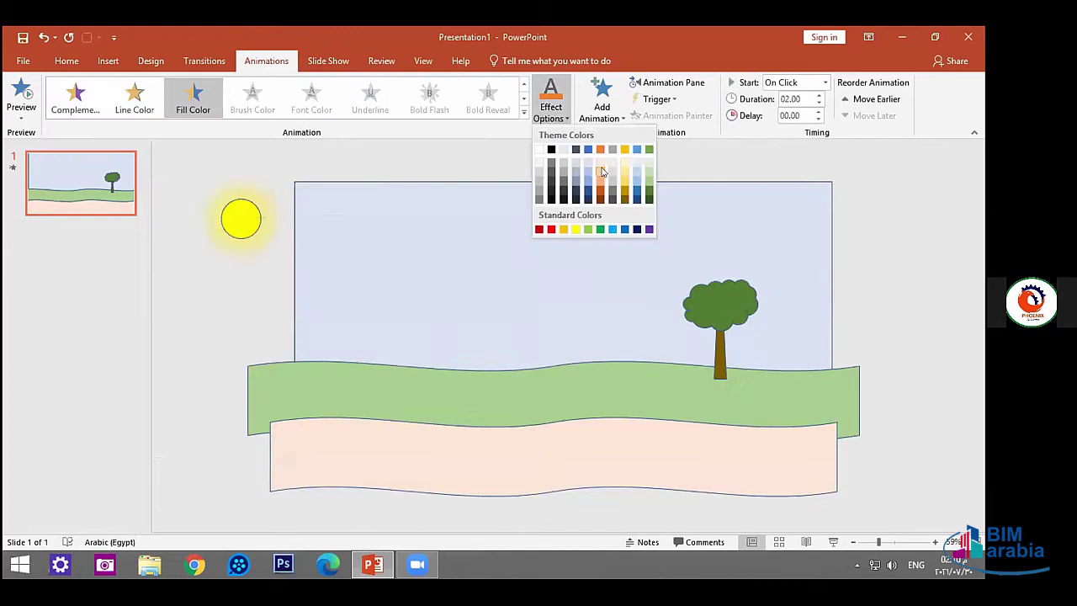
left_click(563, 229)
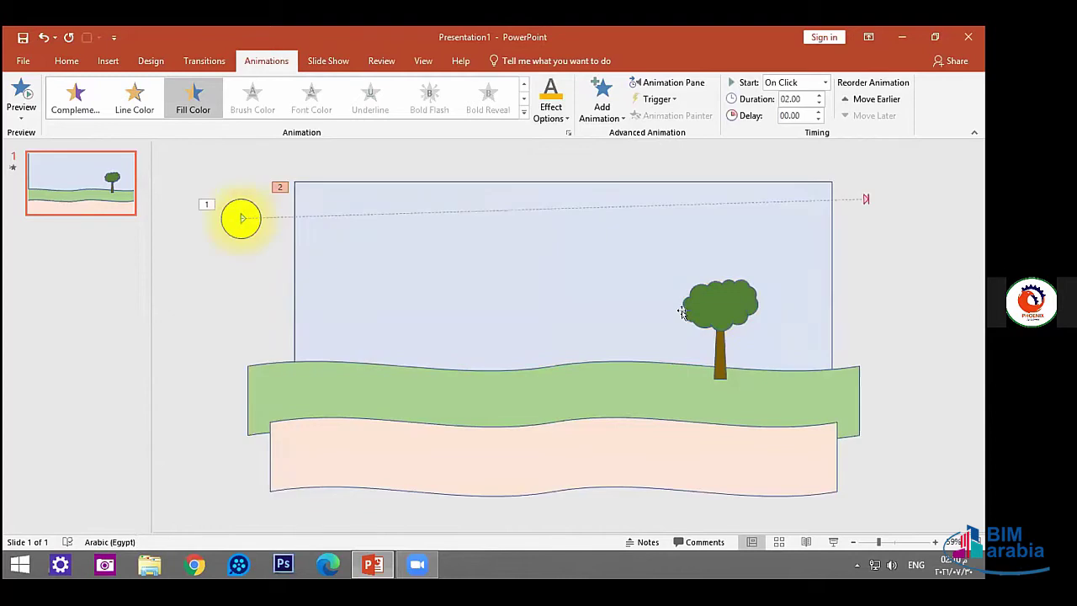
left_click(10, 100)
In Chrome, dismiss the promo card and search Google for 'صورة طائر متحرك gif'.
left_click(198, 567)
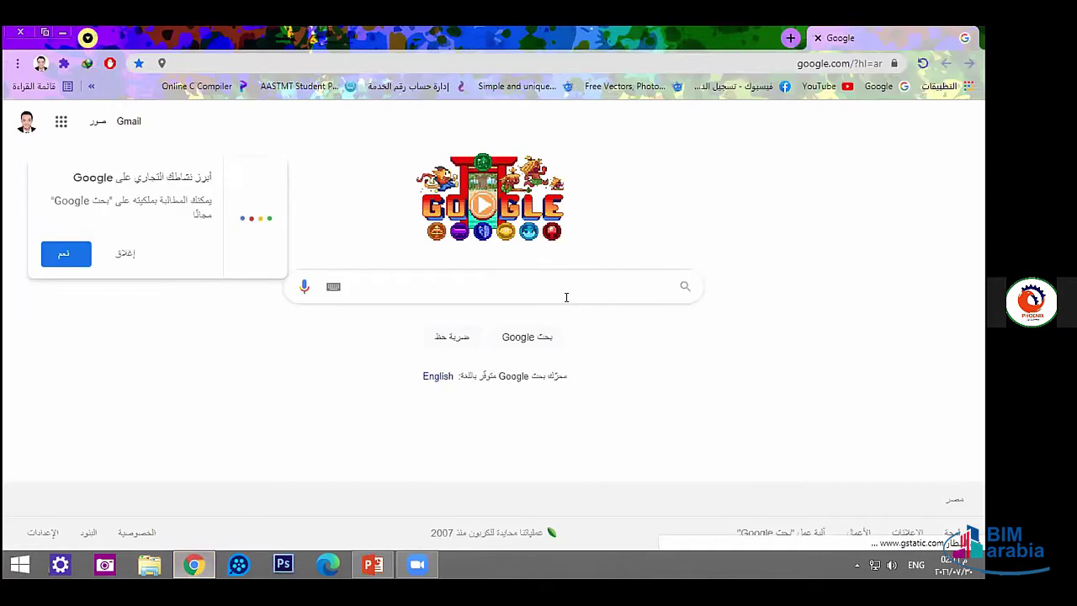
left_click(128, 254)
left_click(478, 276)
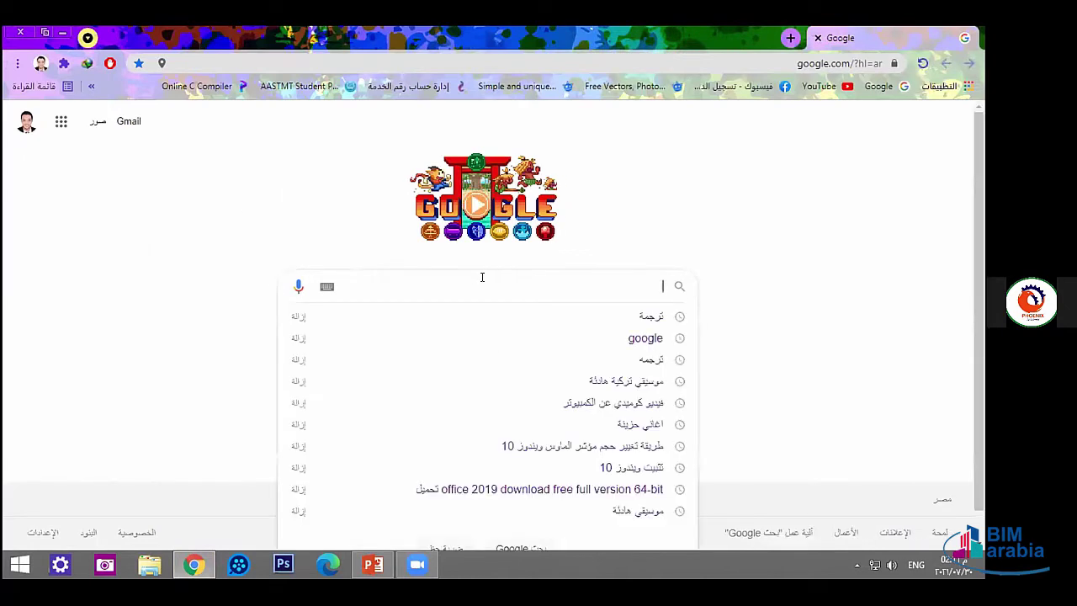
type("w")
key("BackSpace")
type("صورة")
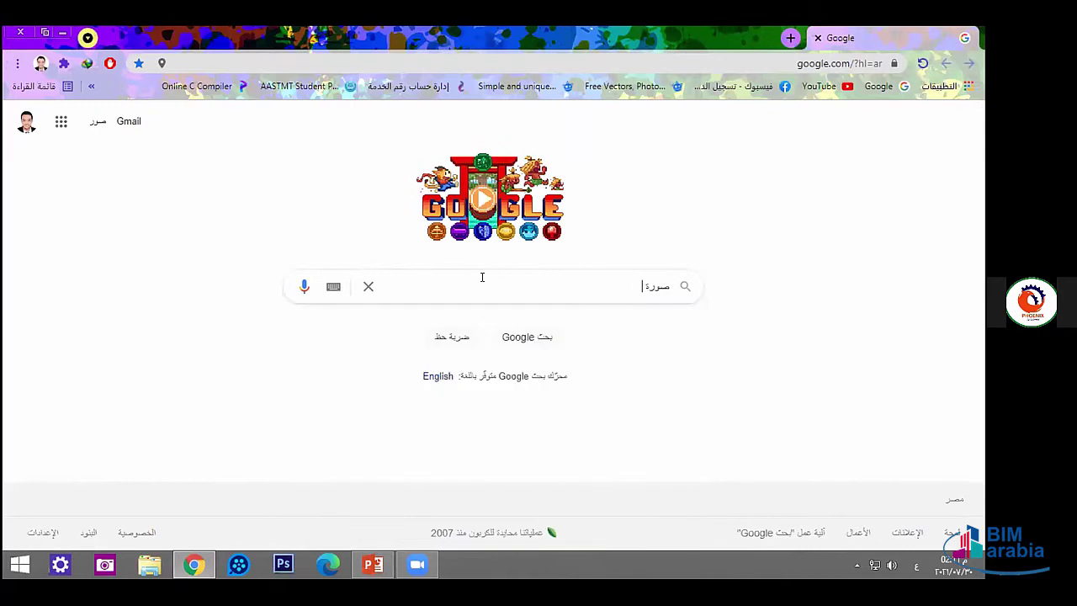
type(" طائر")
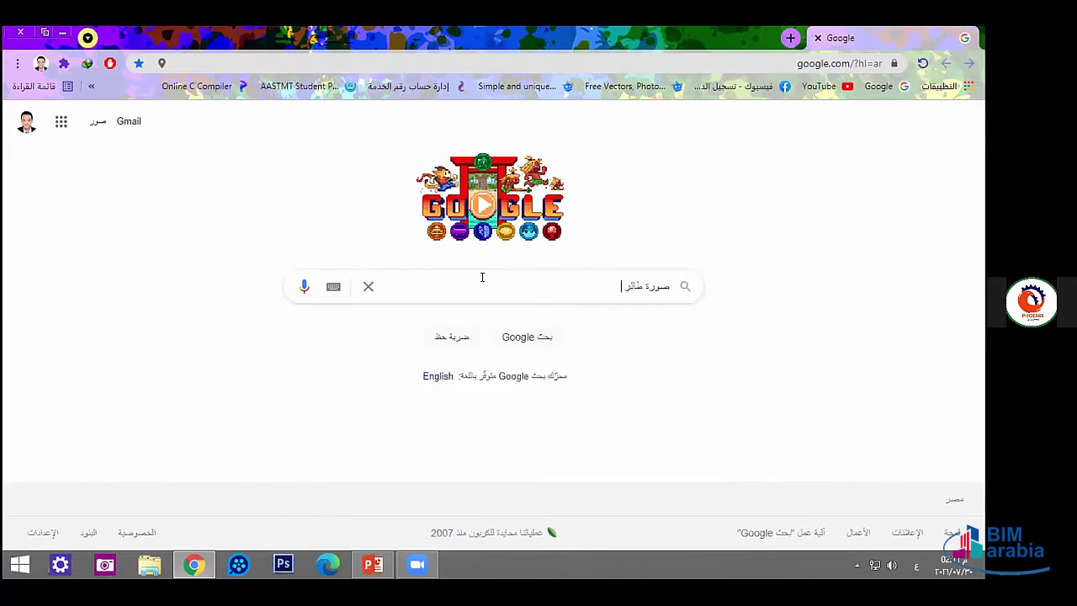
type(" متح")
type("حرك")
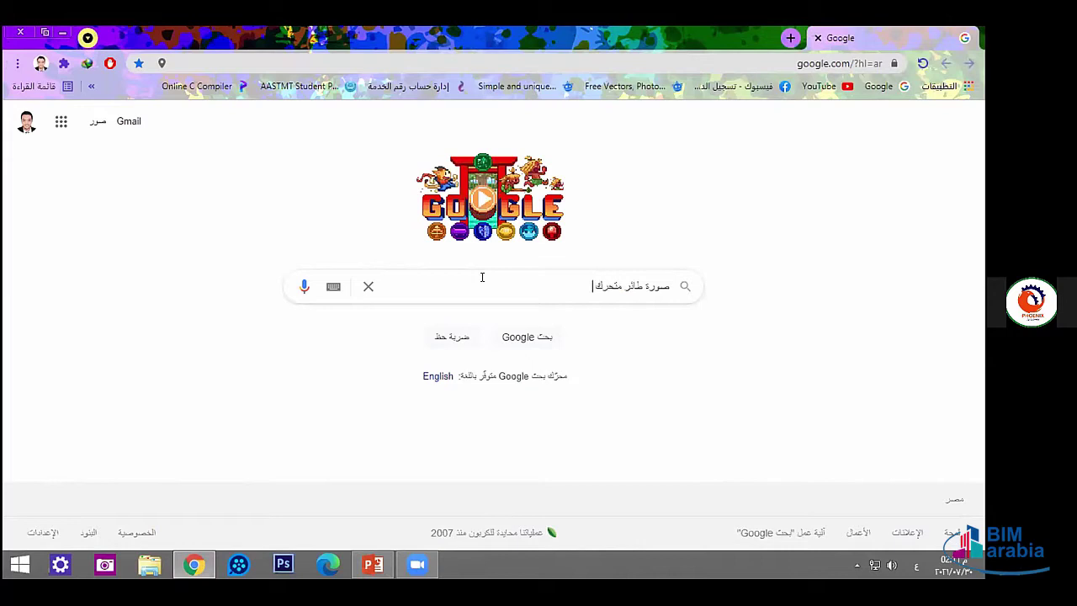
key("alt+shift")
type("i")
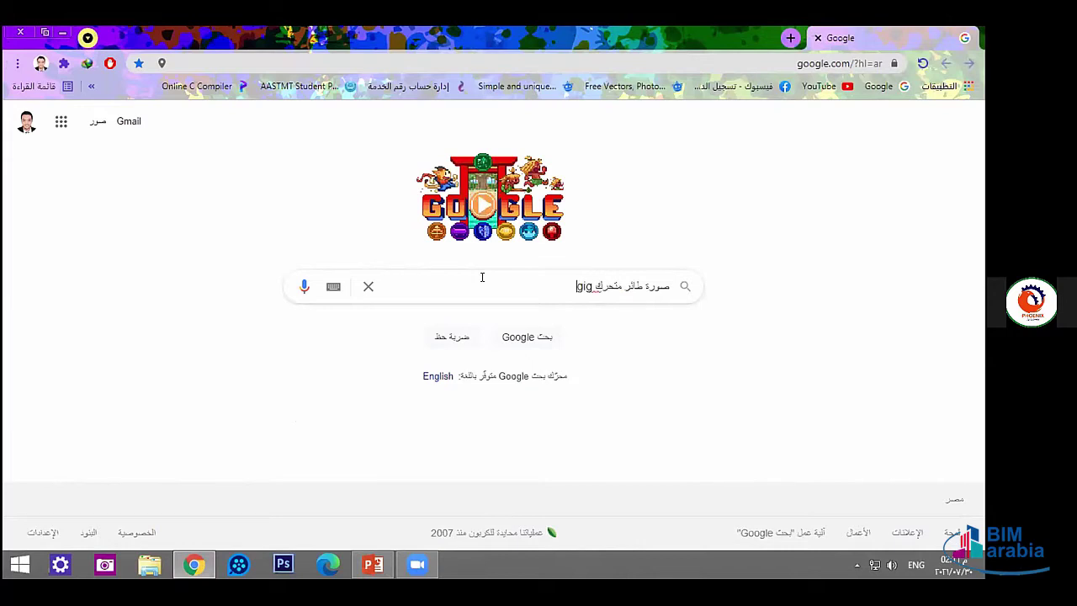
type("f")
key("Return")
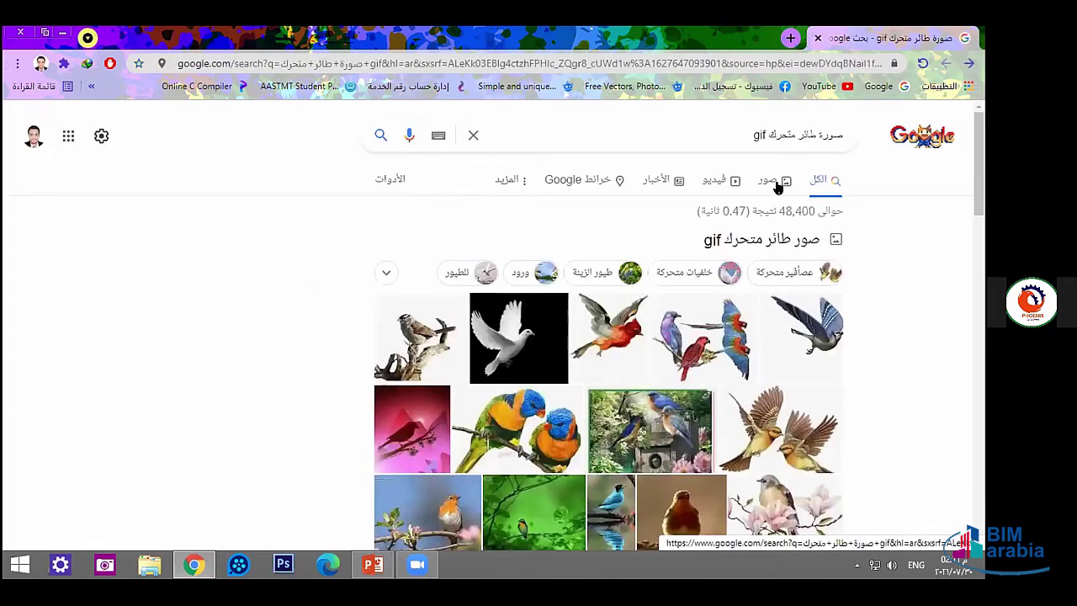
Open the flying blue jay GIF from the Images results and start saving it.
left_click(773, 182)
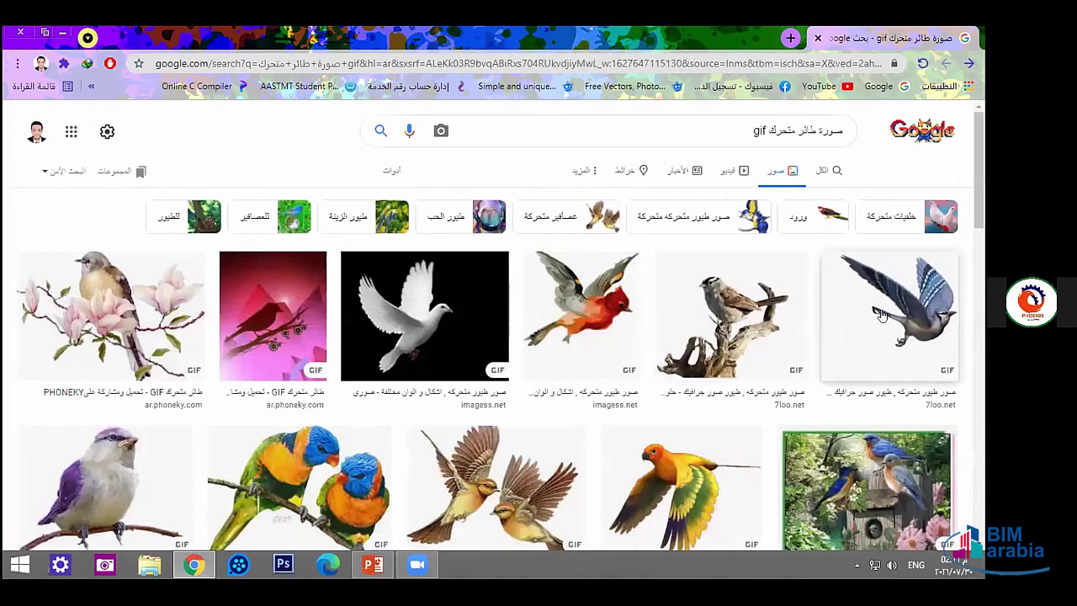
left_click(880, 316)
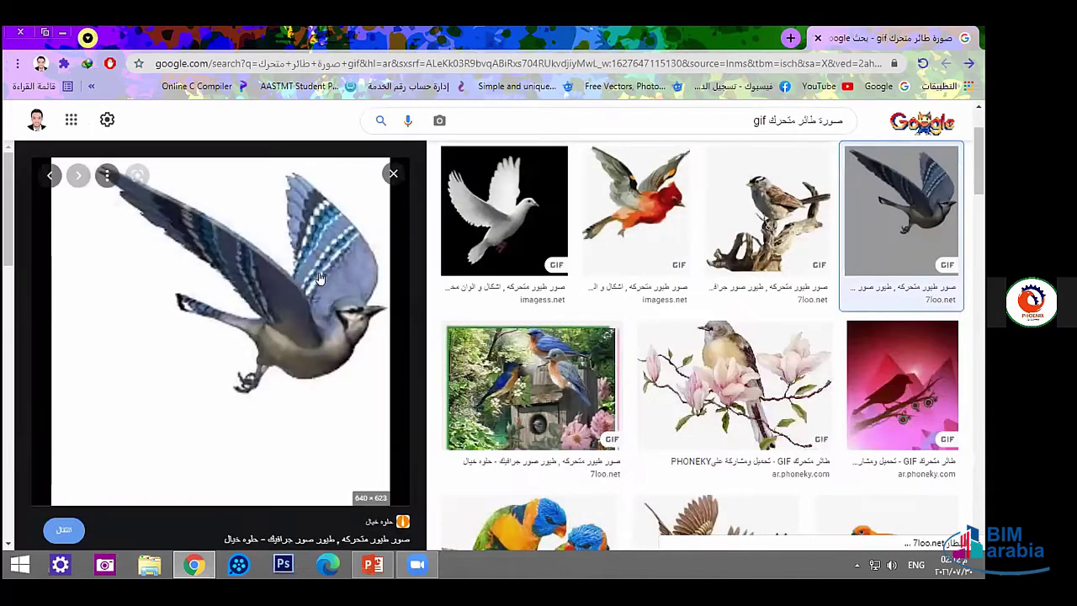
right_click(265, 289)
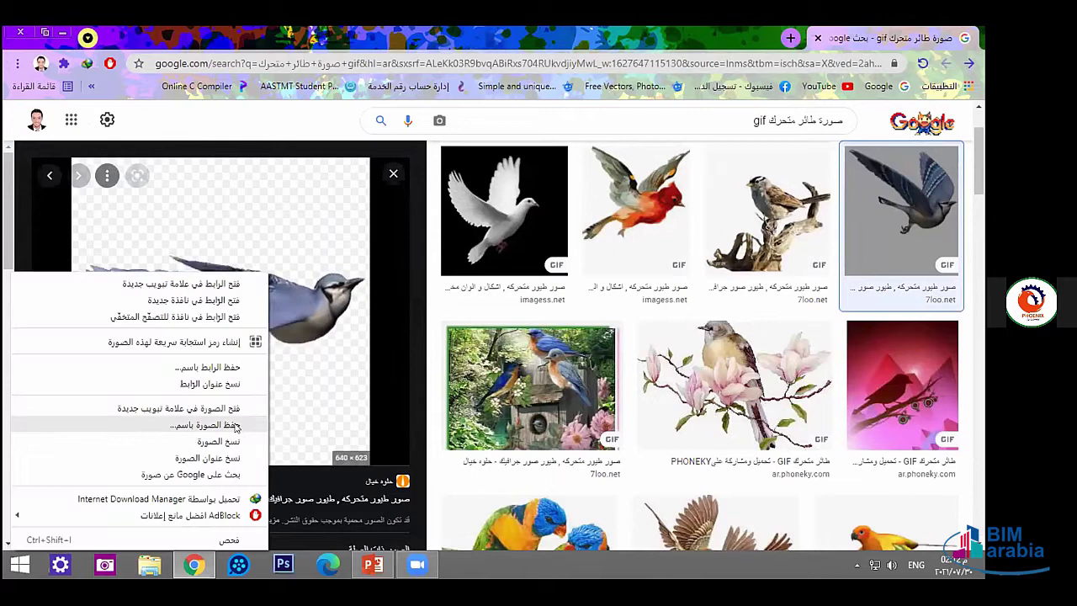
left_click(236, 427)
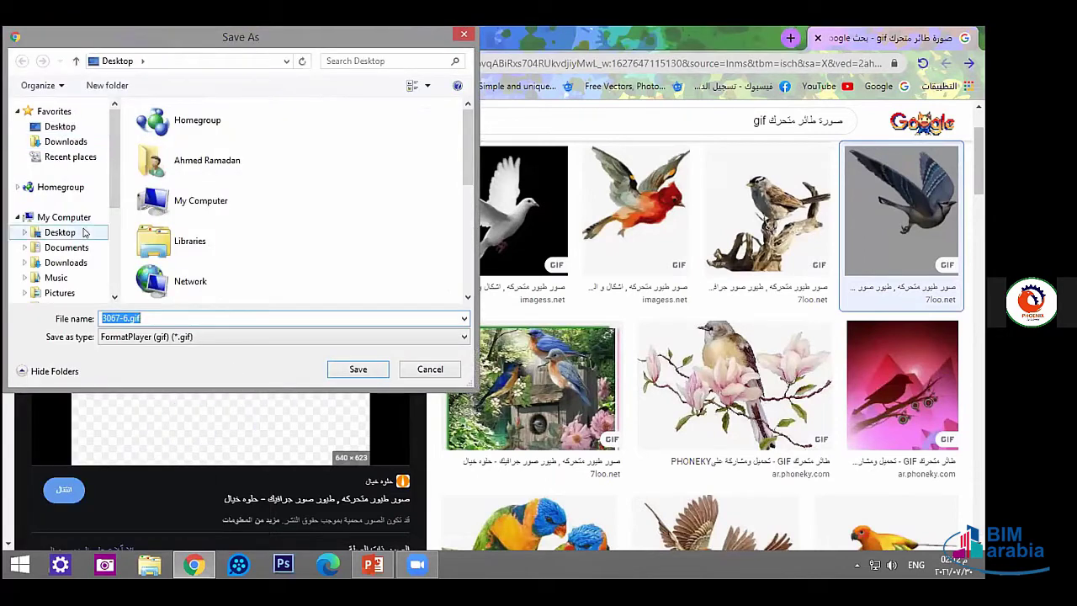
Save the GIF to the Desktop under the name 'صورة طائر متحرك'.
left_click(60, 128)
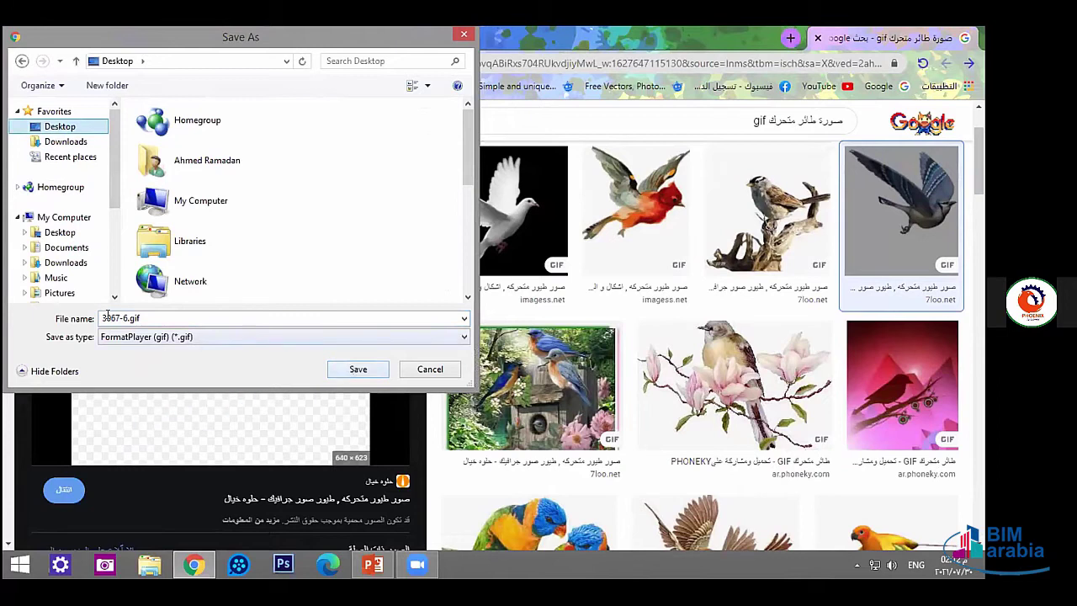
left_click_drag(102, 318, 132, 320)
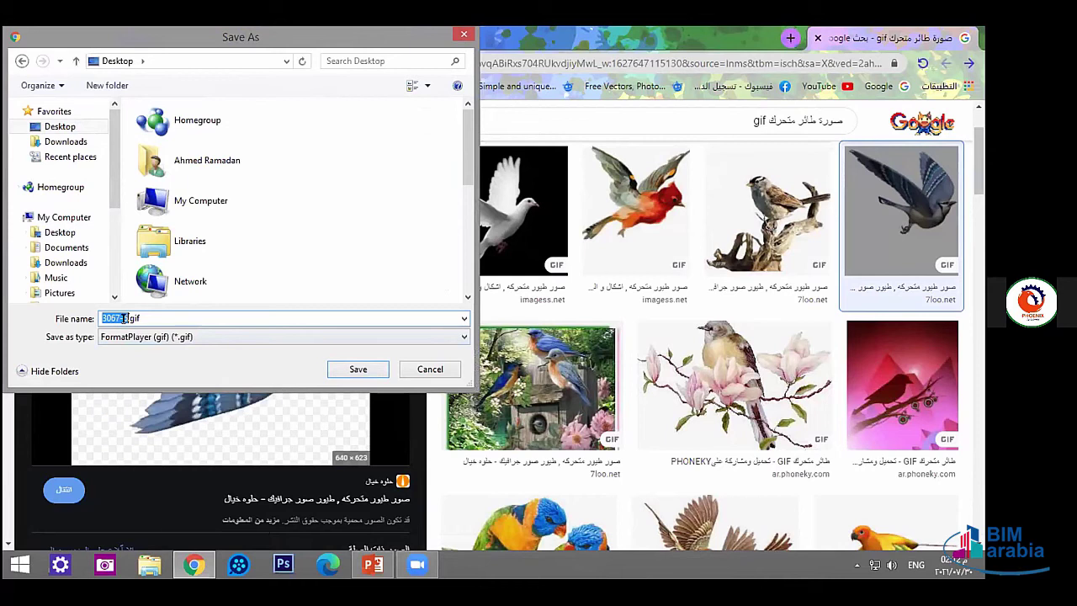
type("w")
key("ctrl+a")
key("BackSpace")
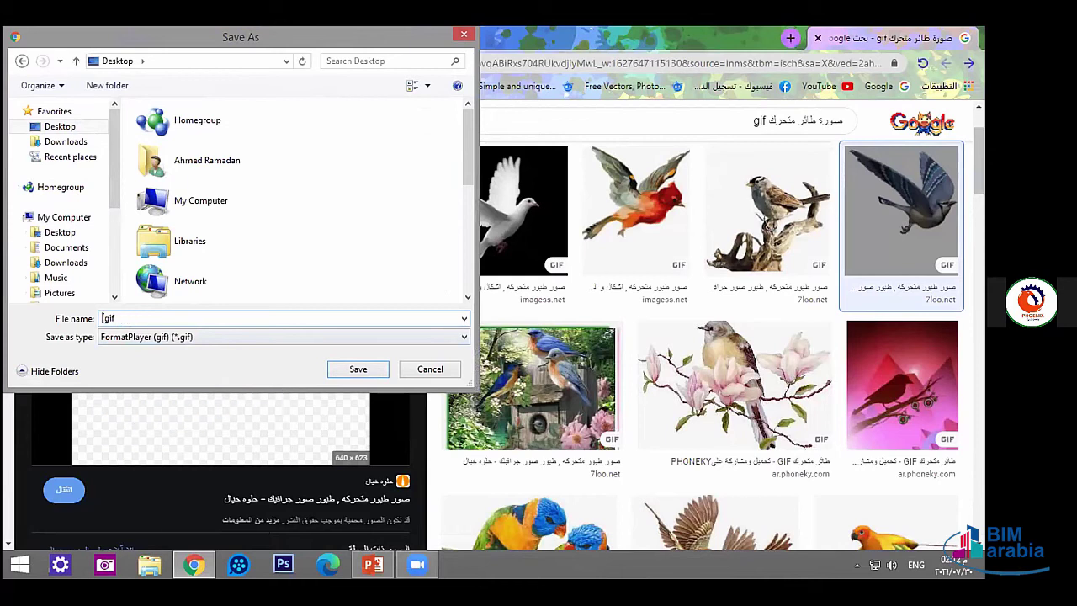
key("alt+shift")
type("صورة")
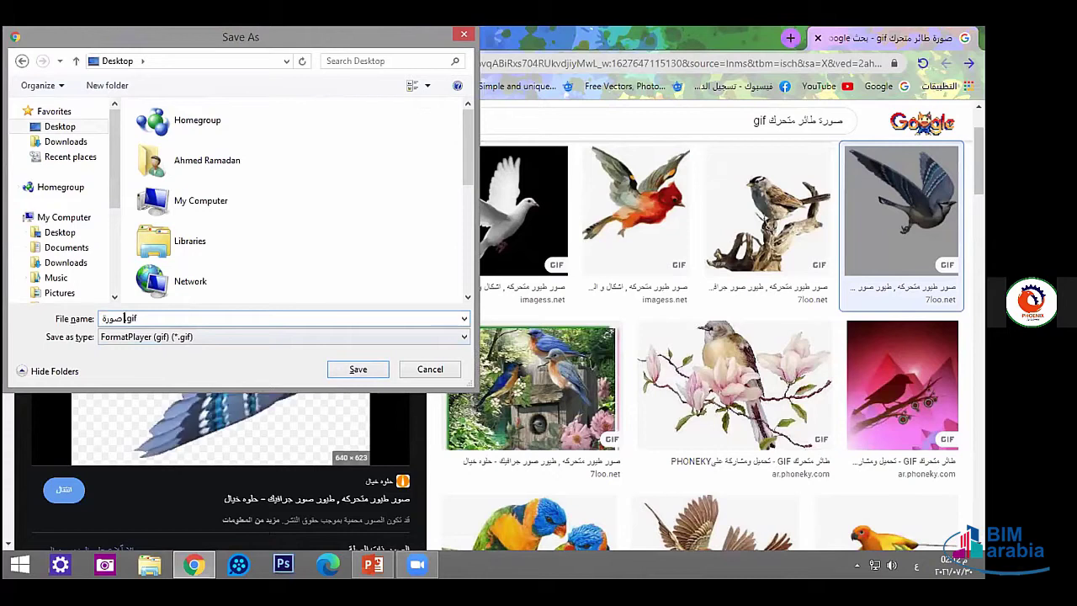
type(" طائر مت")
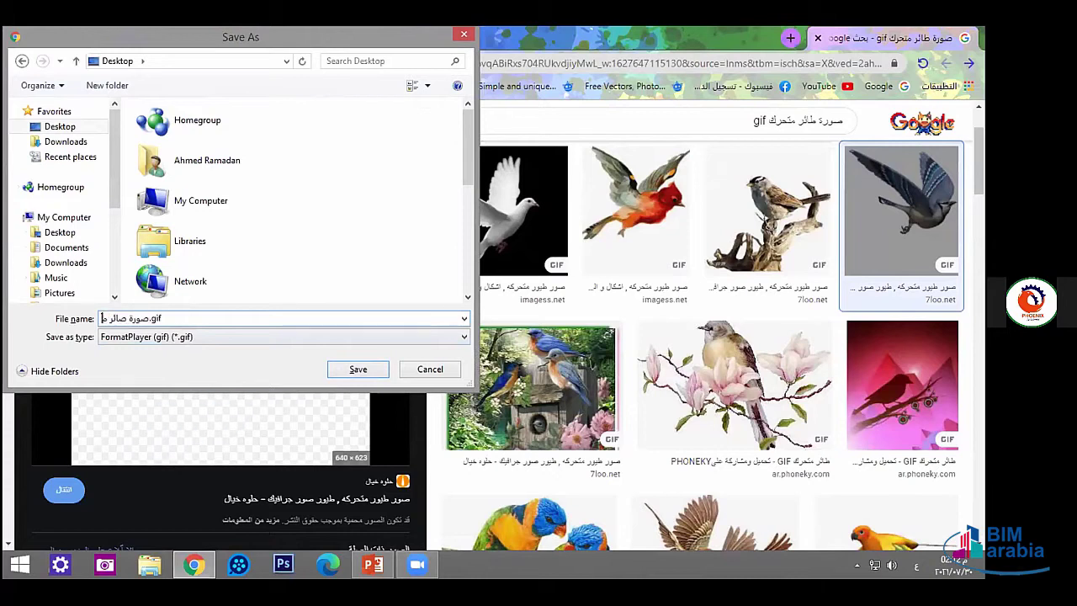
type("حرك")
left_click(363, 376)
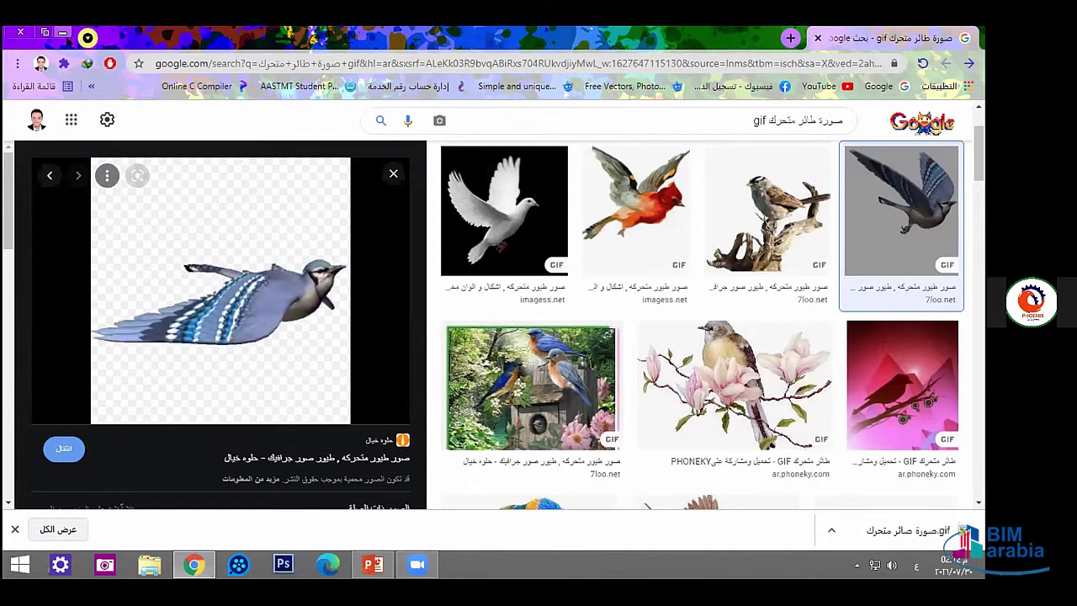
Minimize Chrome and PowerPoint, open the saved bird GIF to check it, close it, and restore PowerPoint.
left_click(63, 33)
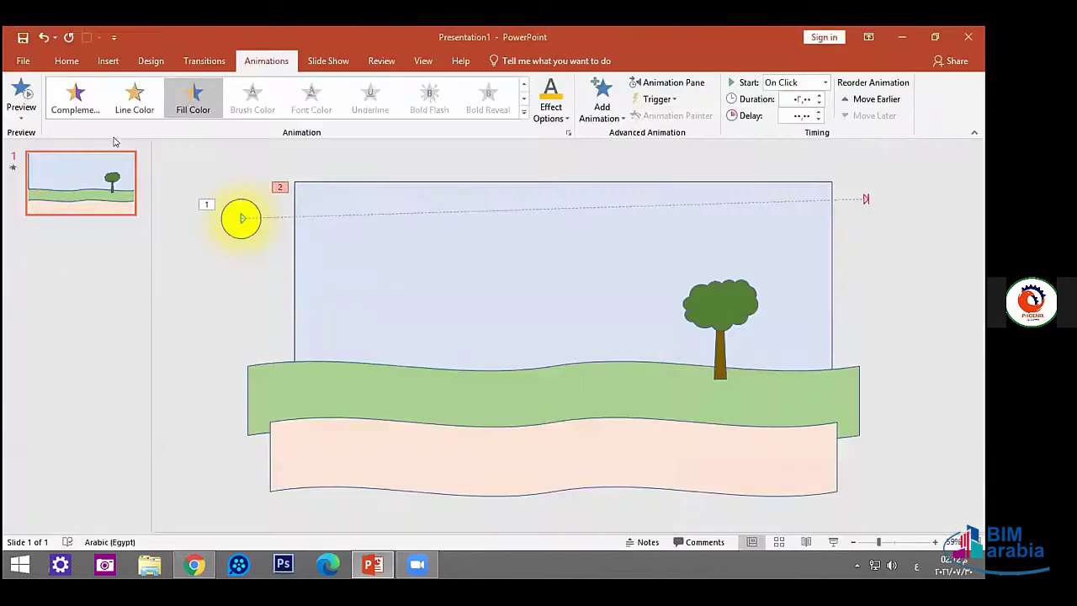
left_click(903, 38)
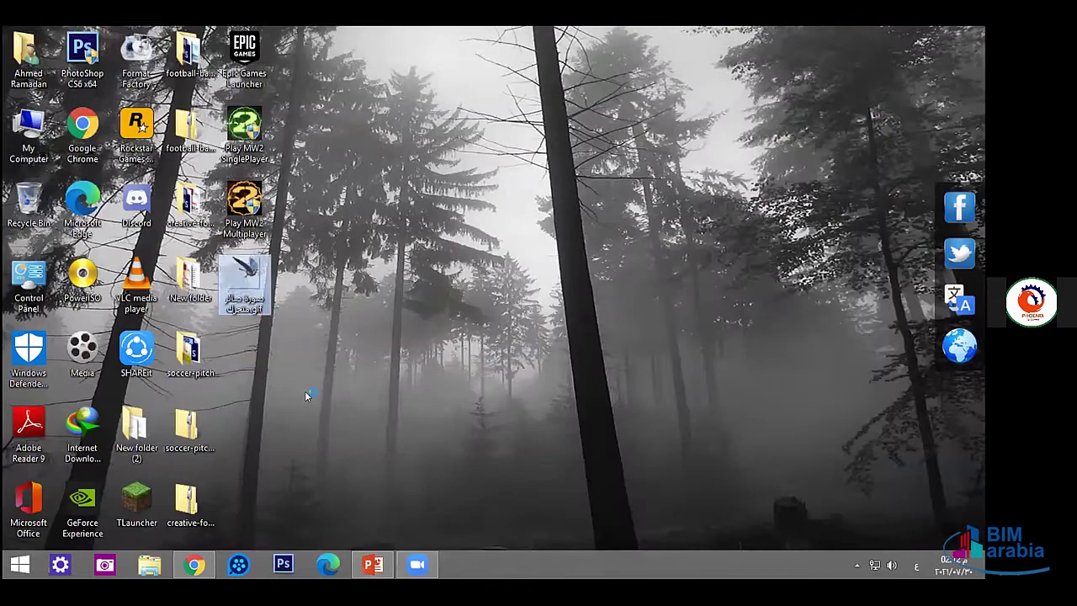
double_click(246, 285)
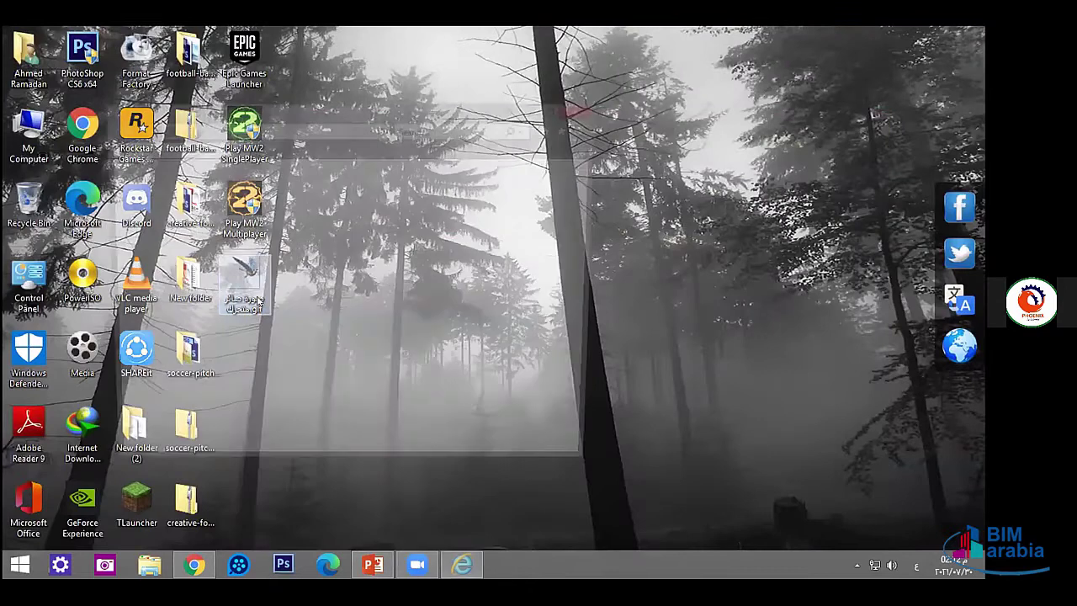
left_click(583, 104)
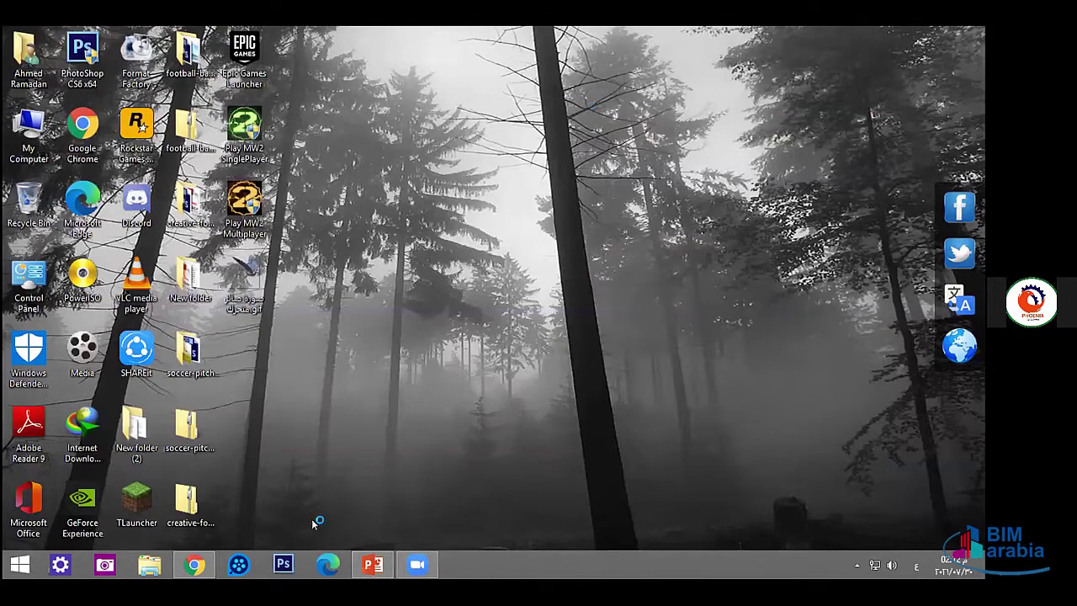
left_click(364, 562)
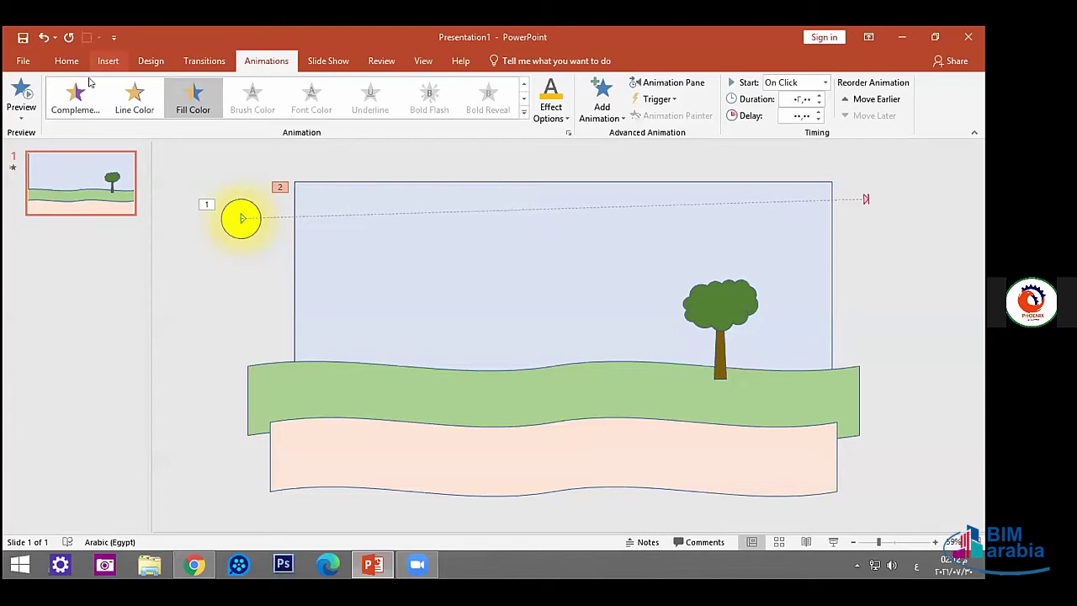
Insert the bird GIF from the Desktop and shrink it to about 4.99 by 4.82 cm at top right.
scroll(88, 79, "up", 3)
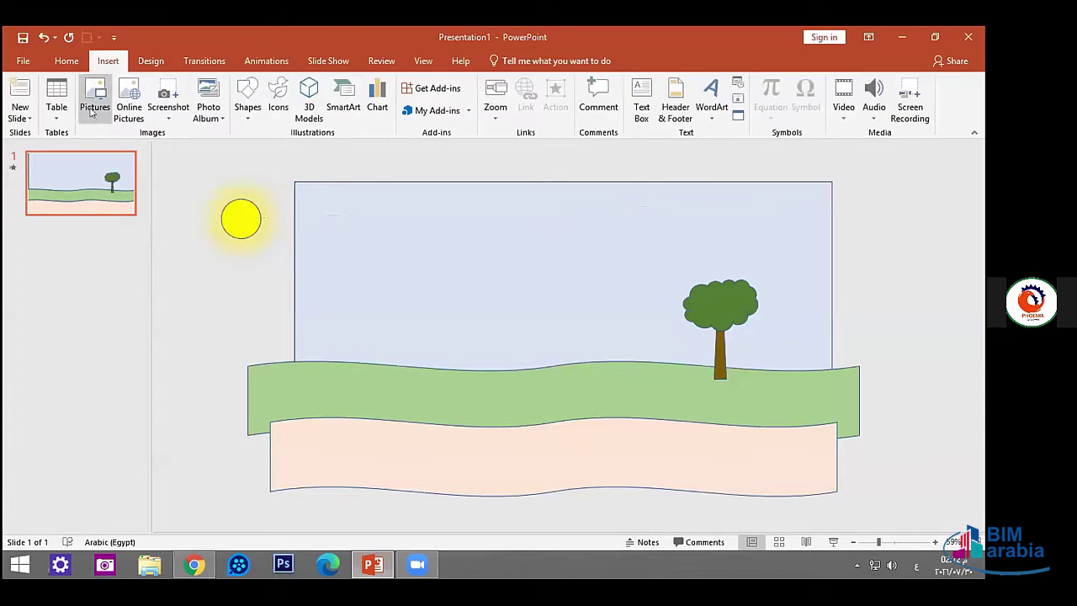
left_click(92, 109)
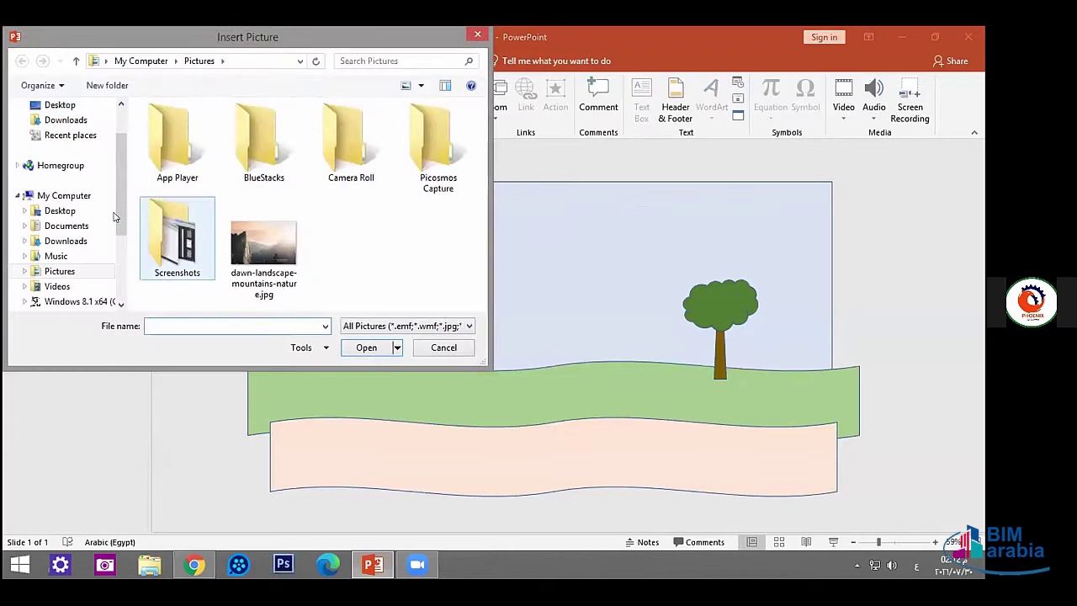
left_click(60, 105)
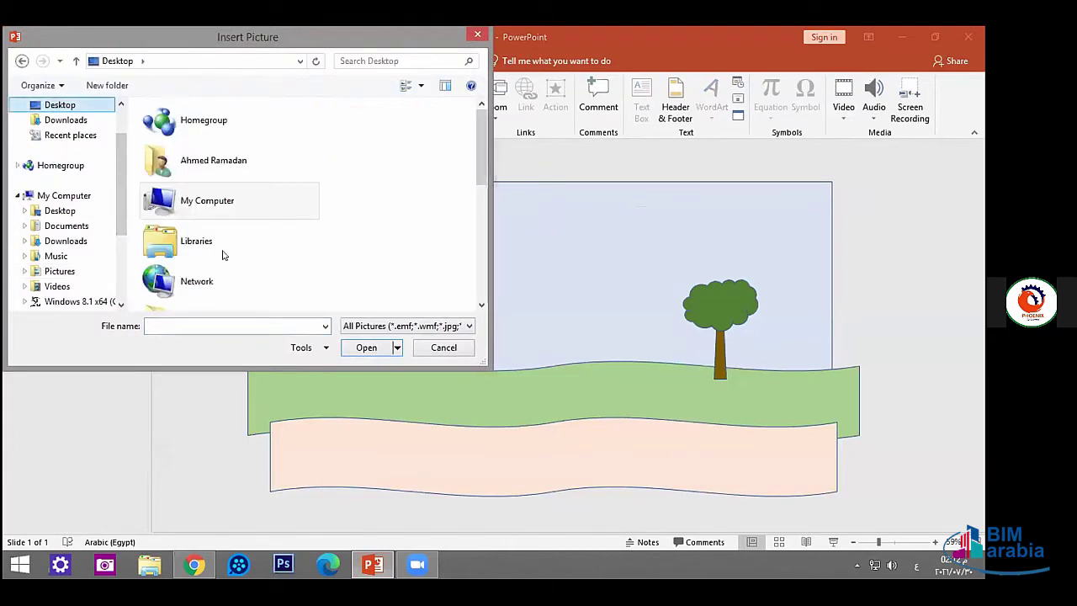
left_click_drag(482, 143, 503, 312)
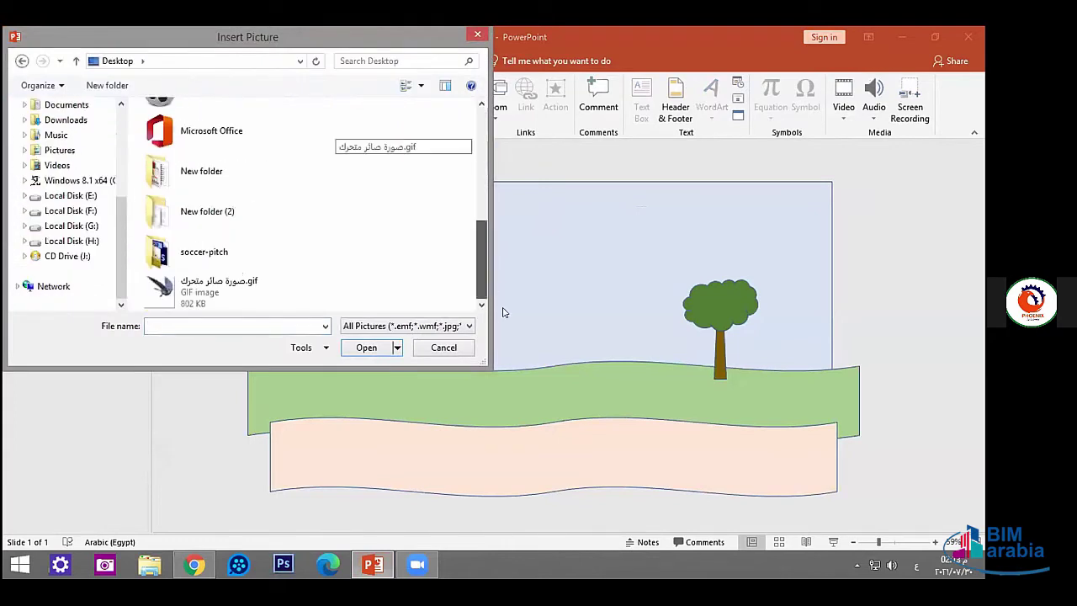
left_click(219, 286)
left_click(366, 347)
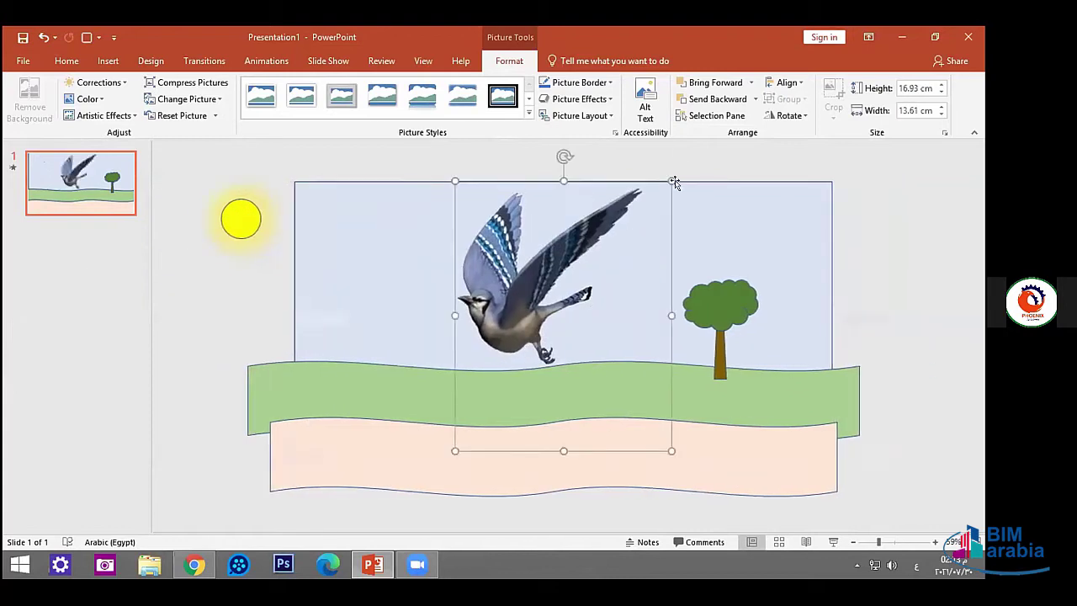
left_click_drag(674, 181, 514, 375)
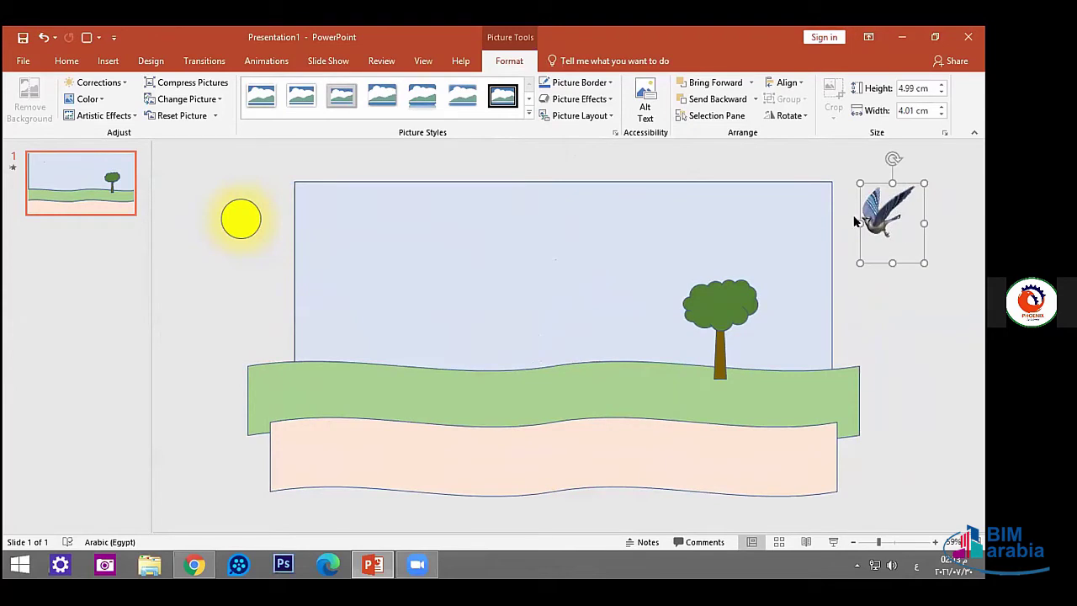
left_click_drag(859, 223, 848, 223)
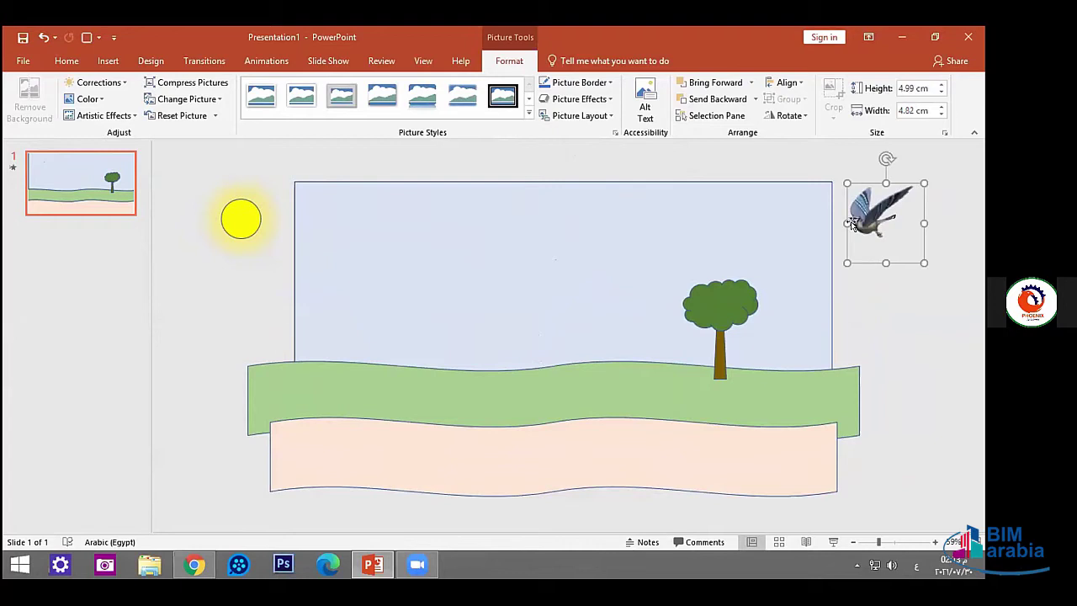
Apply a Left motion path from More Motion Paths to the bird GIF.
left_click(253, 63)
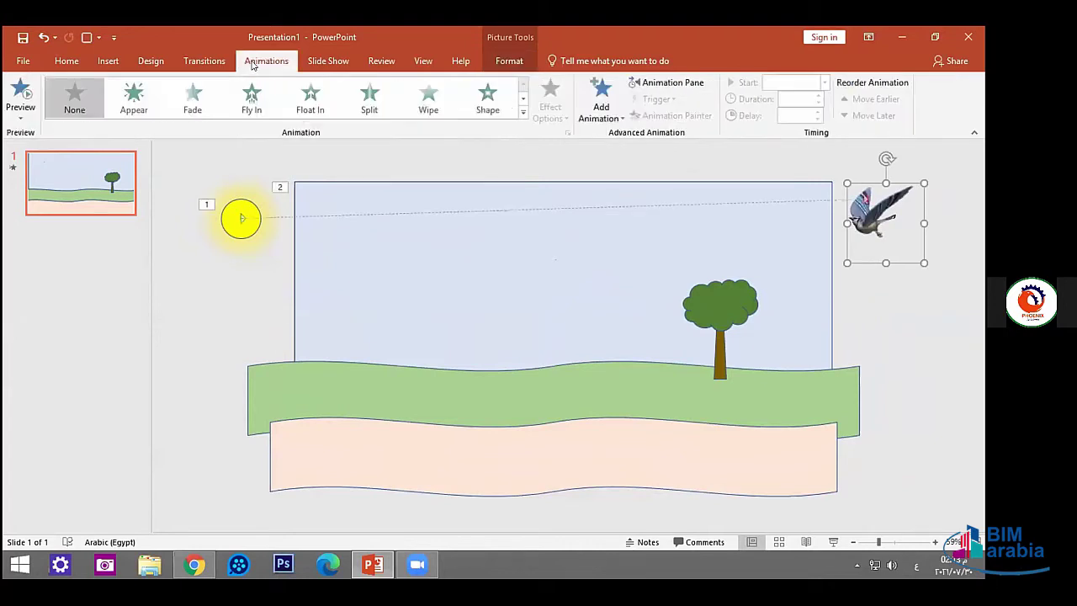
left_click(594, 111)
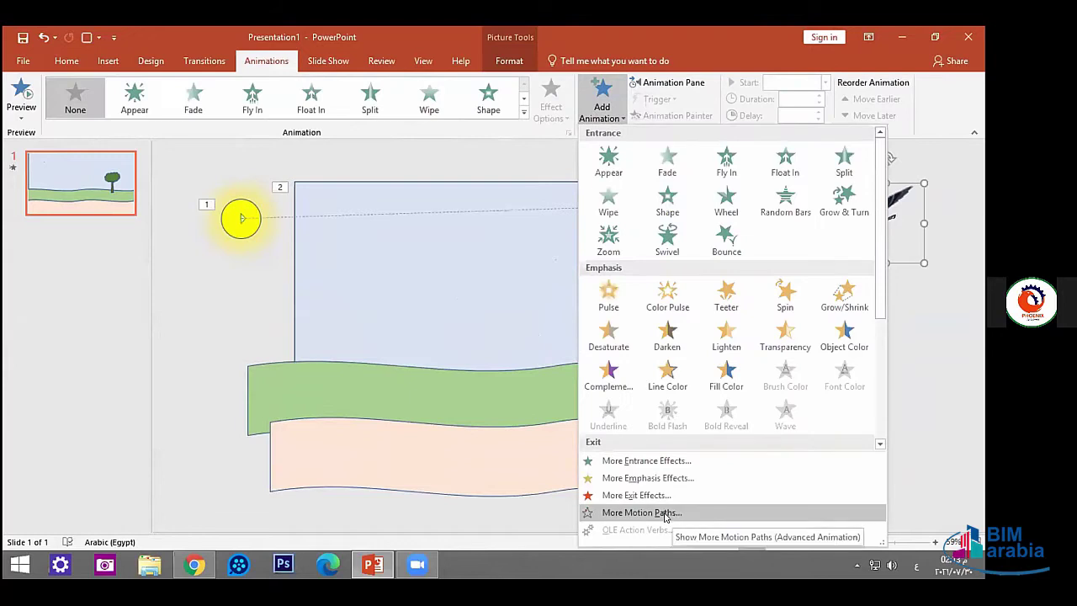
left_click(666, 513)
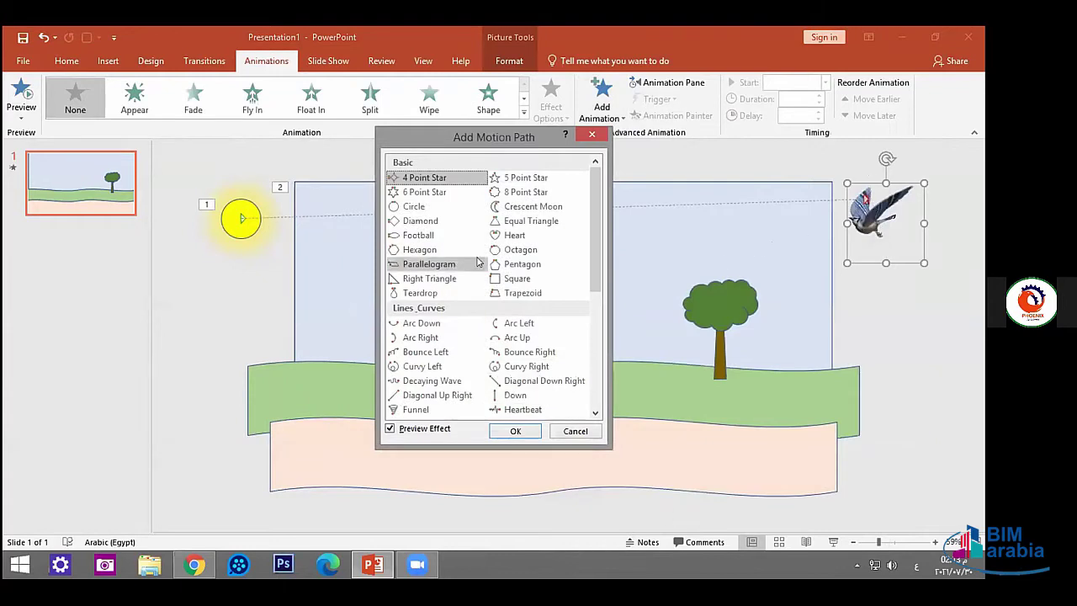
scroll(438, 353, "down", 2)
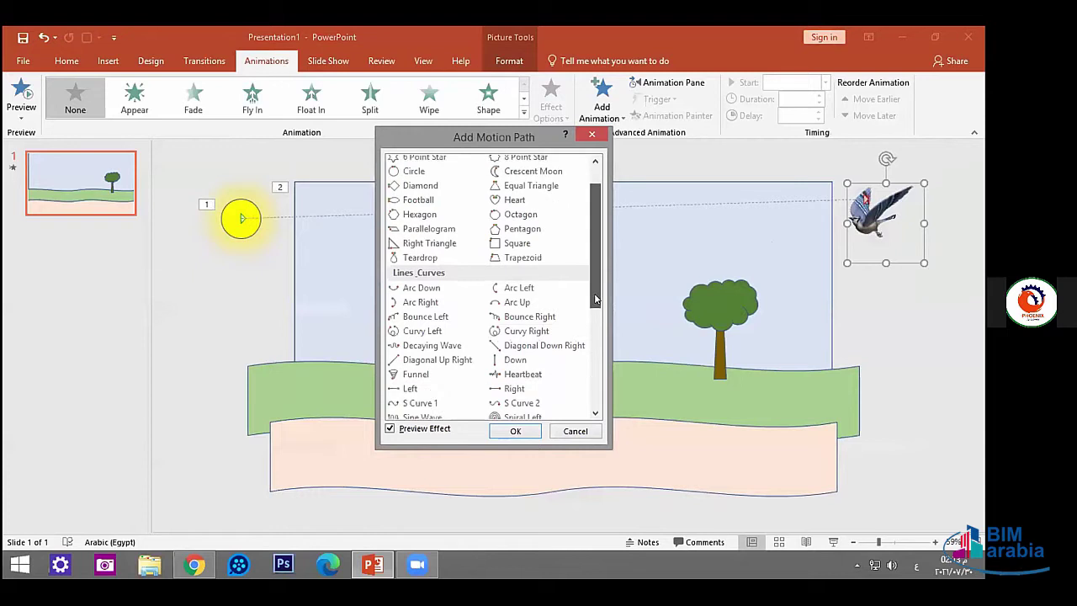
left_click(425, 364)
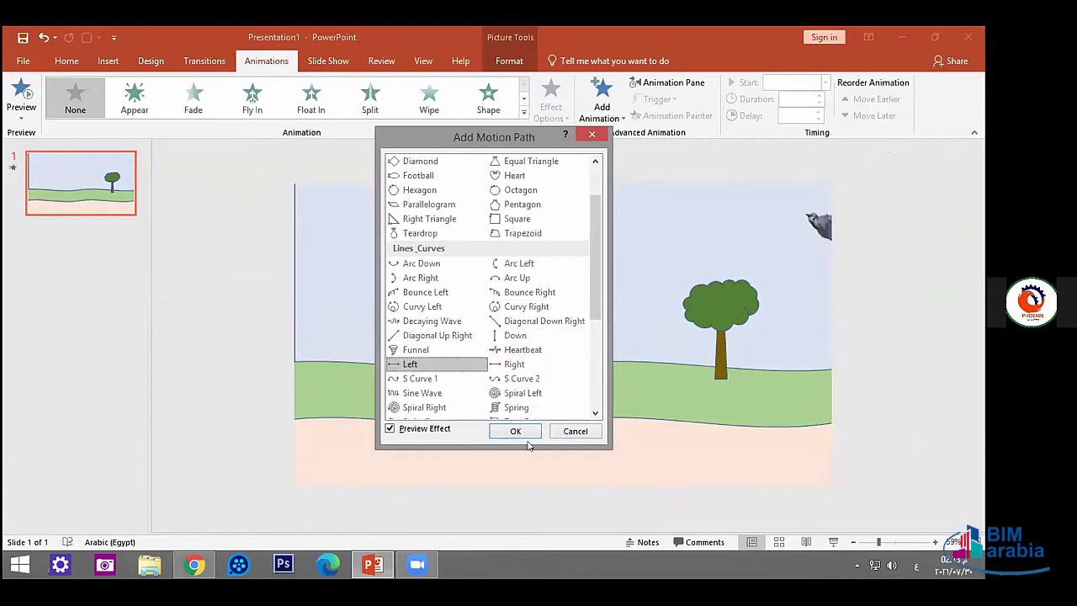
left_click(515, 431)
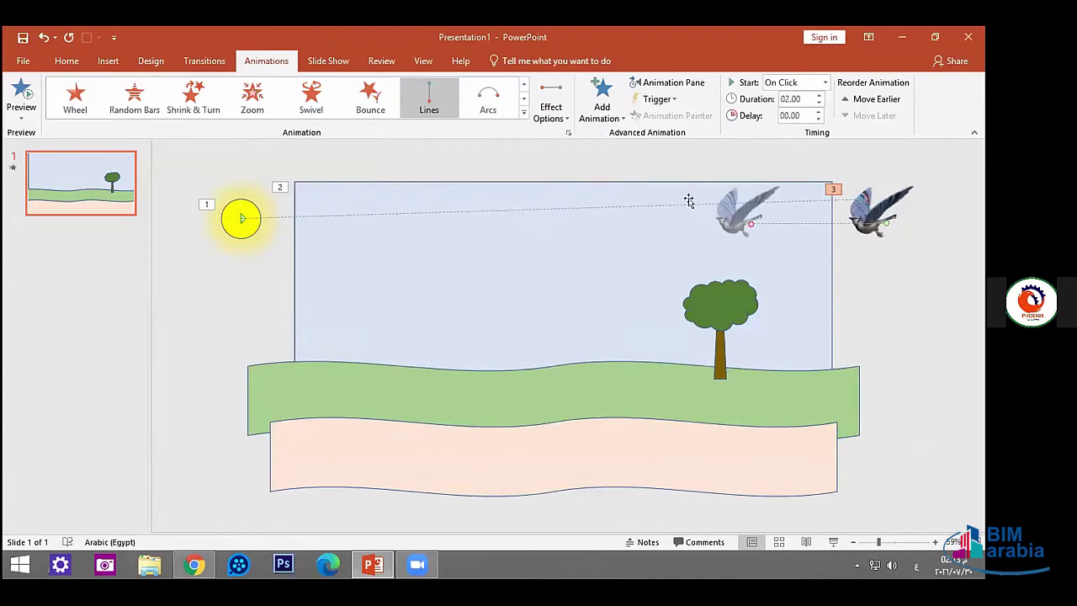
Drag the bird's motion path end point to the sky's top-left corner near the sun, then preview the animations.
left_click_drag(750, 223, 508, 246)
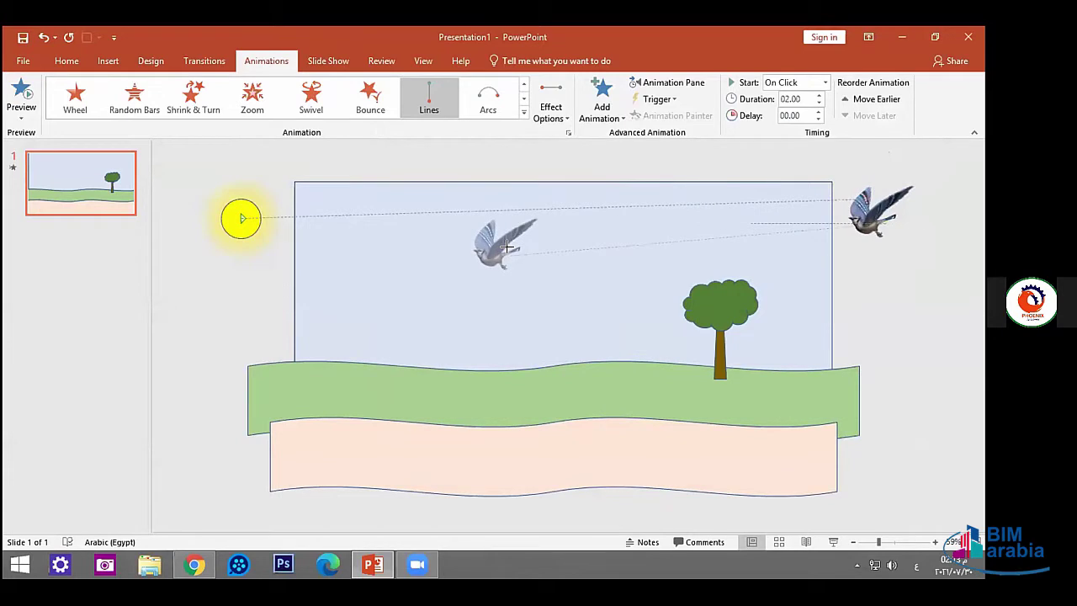
left_click_drag(508, 246, 275, 245)
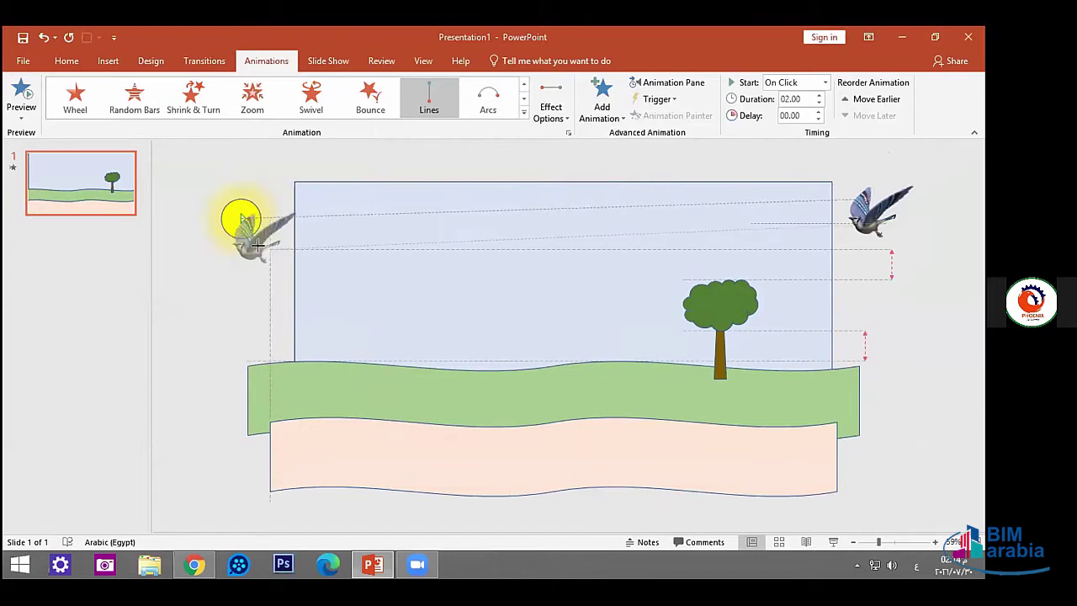
mouse_move(274, 245)
left_mouse_down()
mouse_move(243, 195)
mouse_move(257, 218)
left_mouse_up()
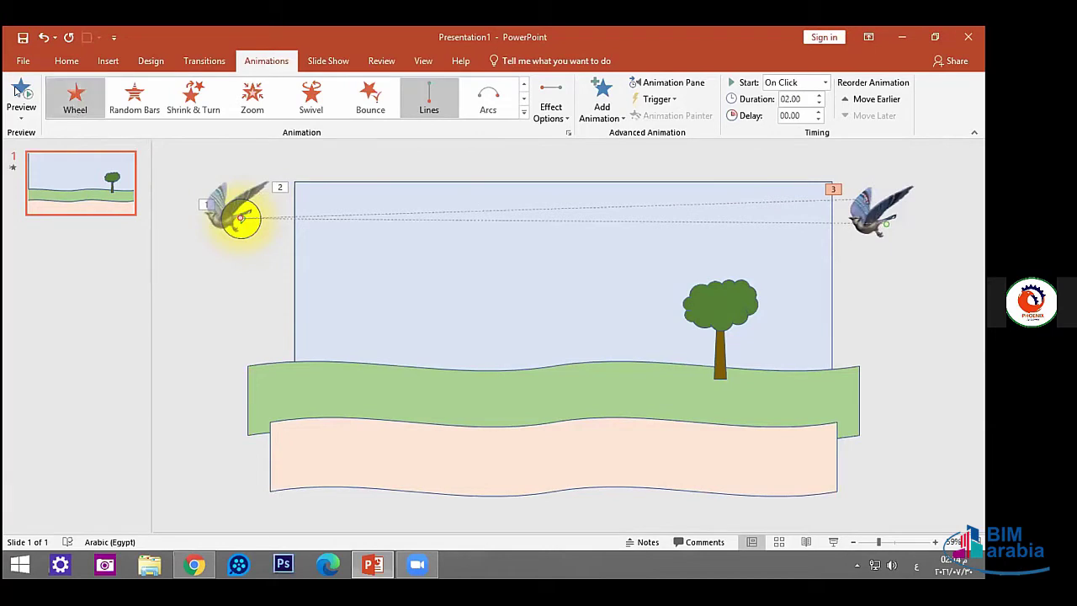
left_click(15, 89)
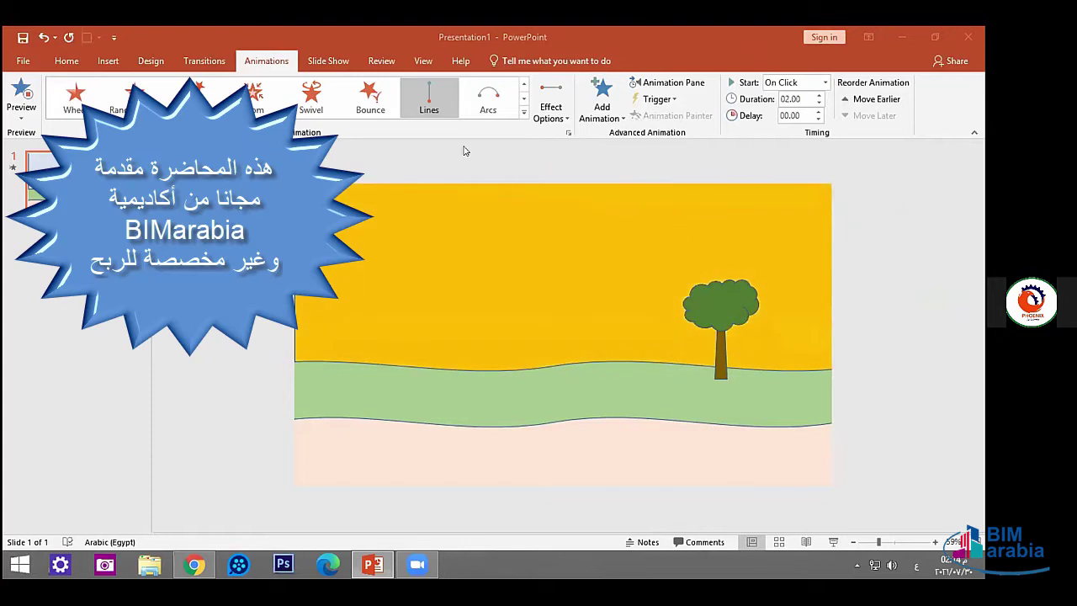
Set the bird's flight Duration to 11.50 seconds, preview it, and leave the Start setting unchanged.
left_click(821, 95)
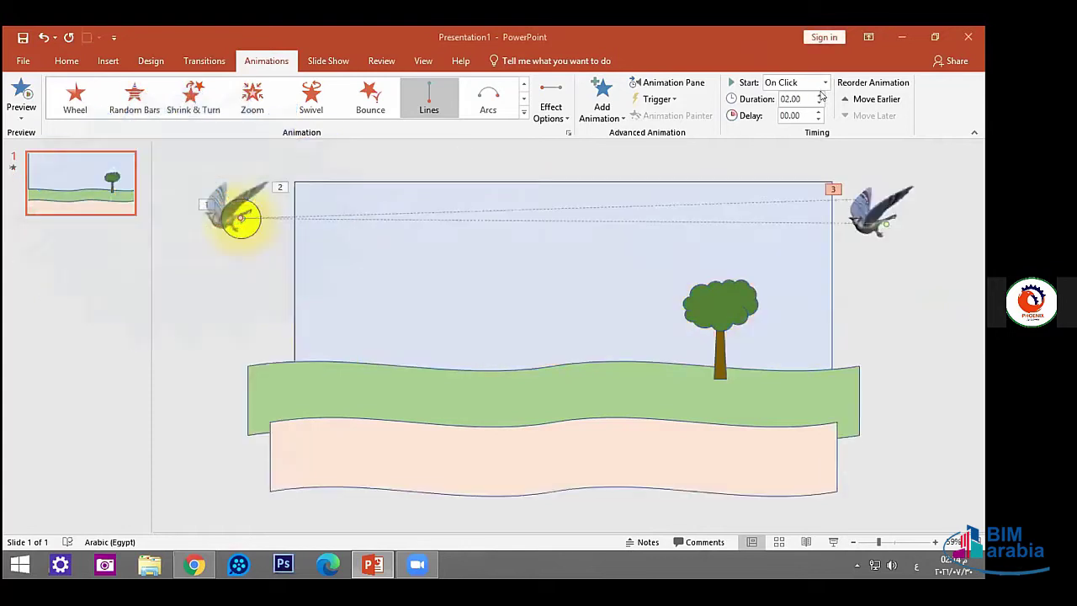
left_click(821, 95)
left_click(26, 91)
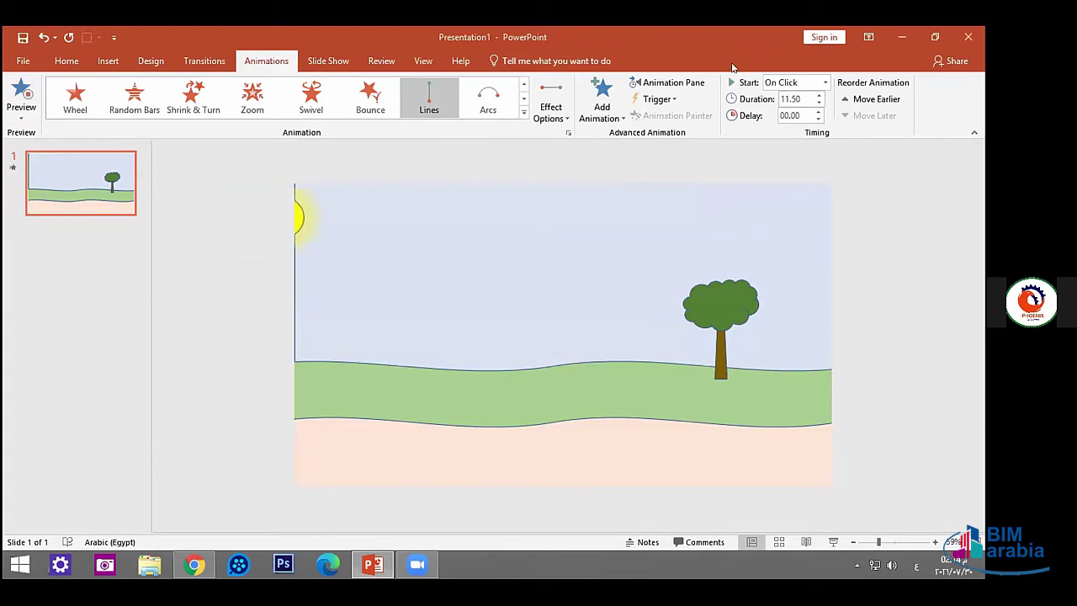
left_click(825, 82)
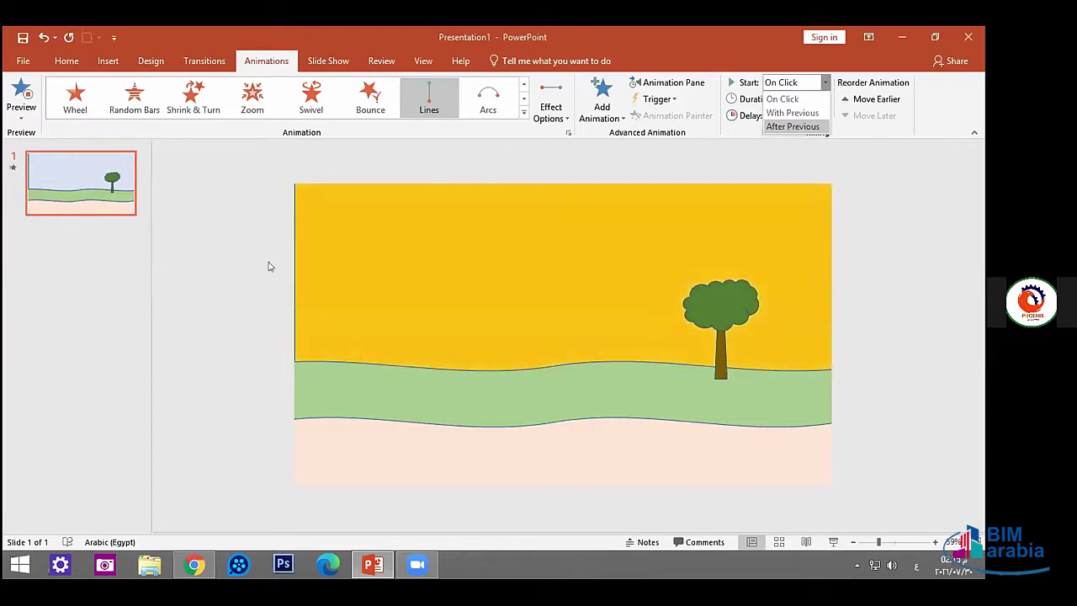
key("Escape")
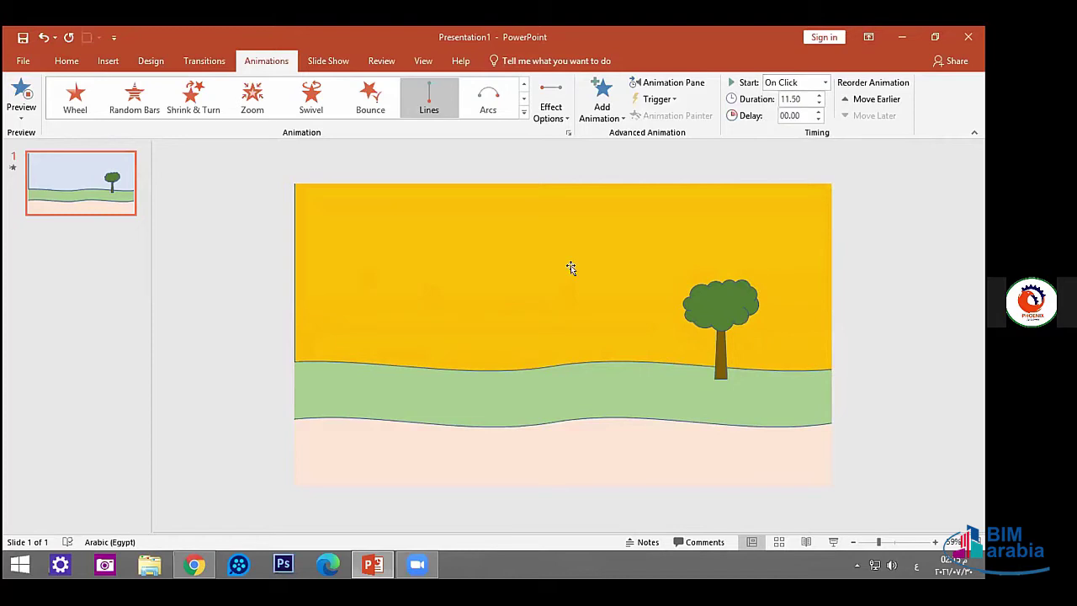
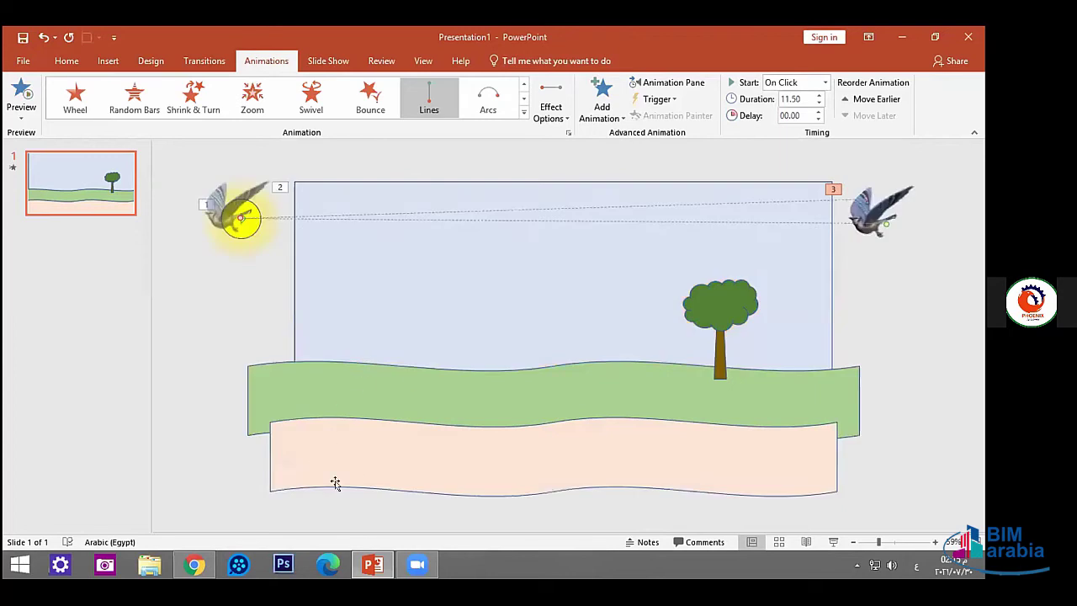
Switch from PowerPoint to Chrome's Google image results for bird GIFs.
left_click(207, 567)
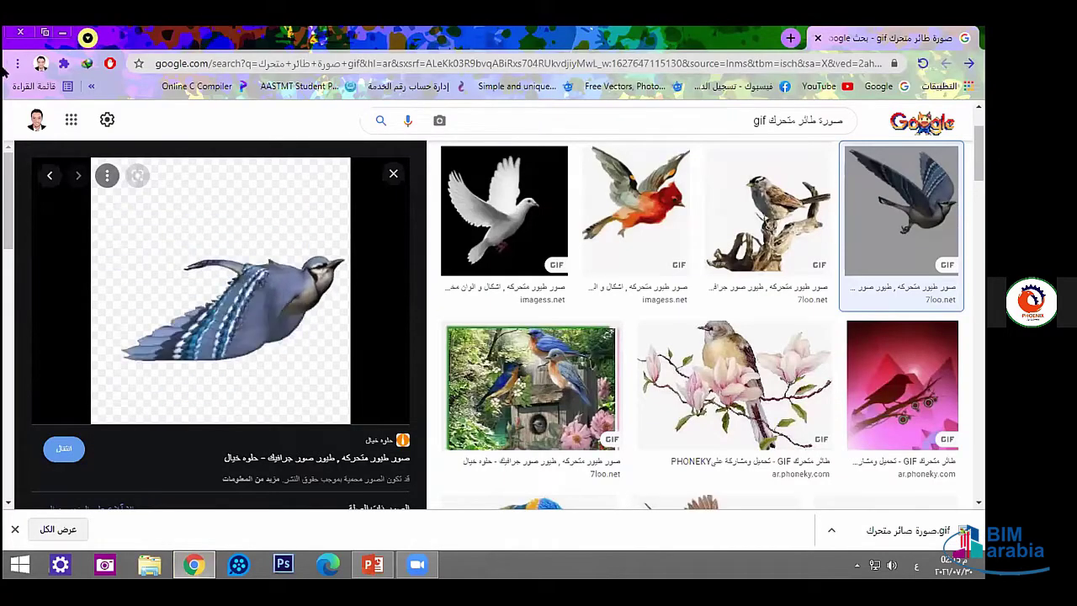
Close the bird preview and change the search words to 'راجل يمشي' (walking man).
left_click(970, 64)
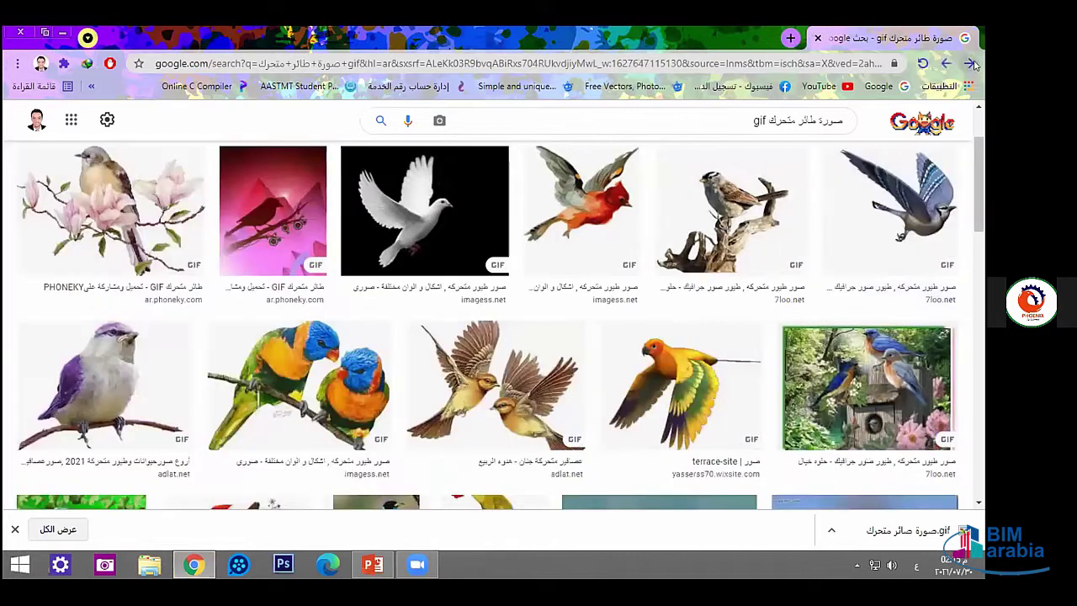
left_click(972, 64)
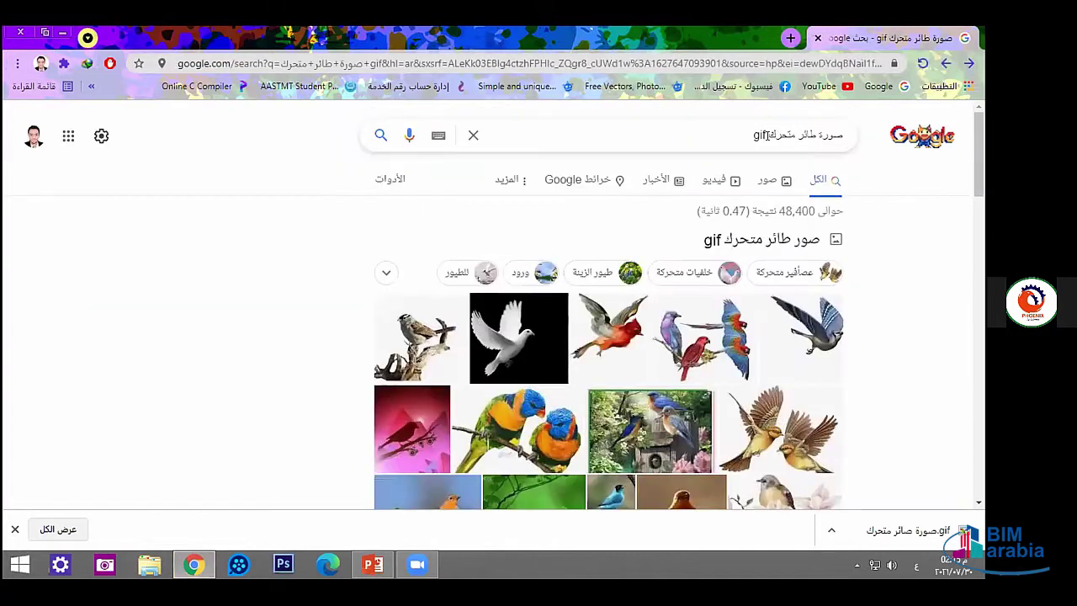
left_click_drag(767, 135, 814, 148)
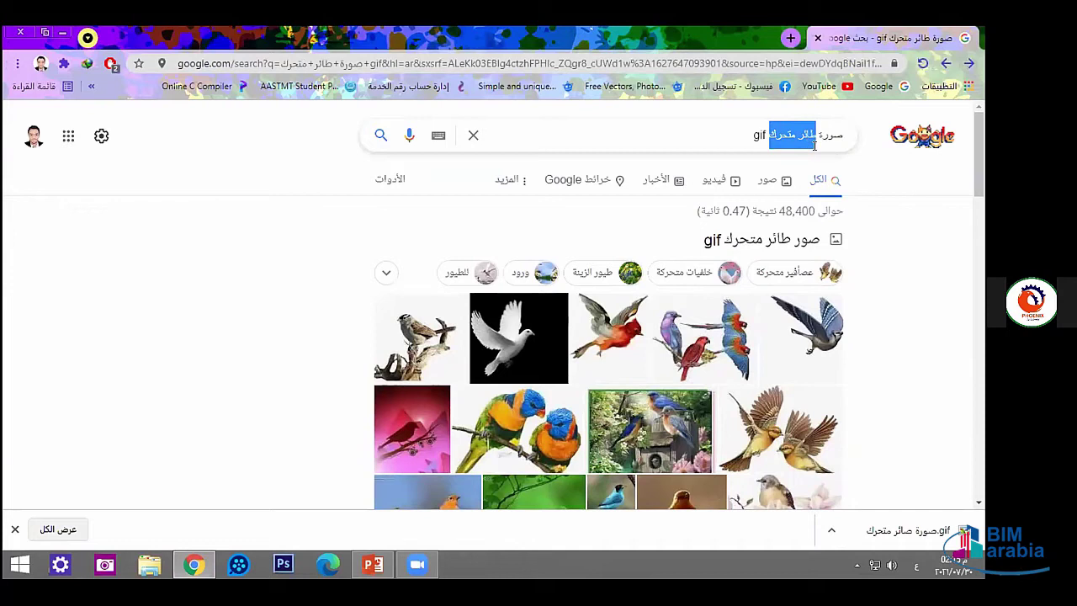
key("BackSpace")
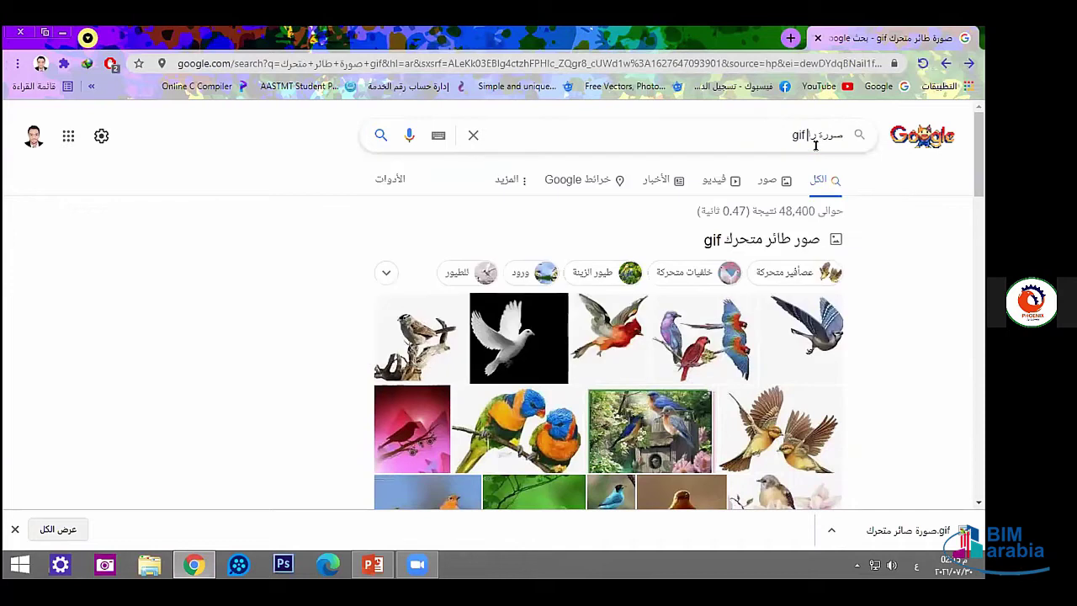
type("اجل")
type(" شمشى")
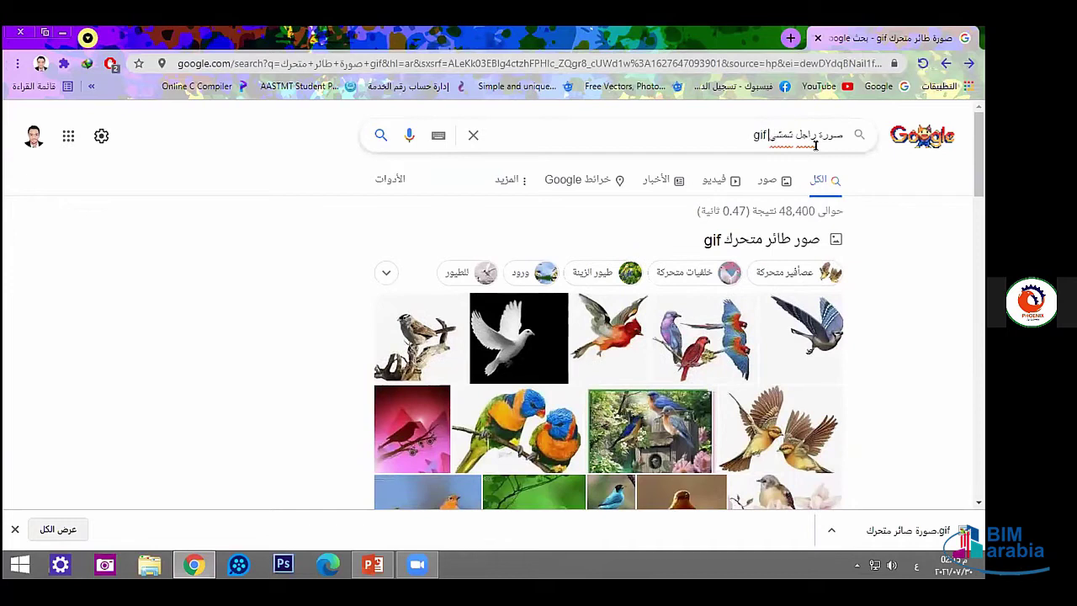
key("BackSpace")
key("BackSpace")
key("BackSpace")
key("BackSpace")
type("يمشي")
key("Return")
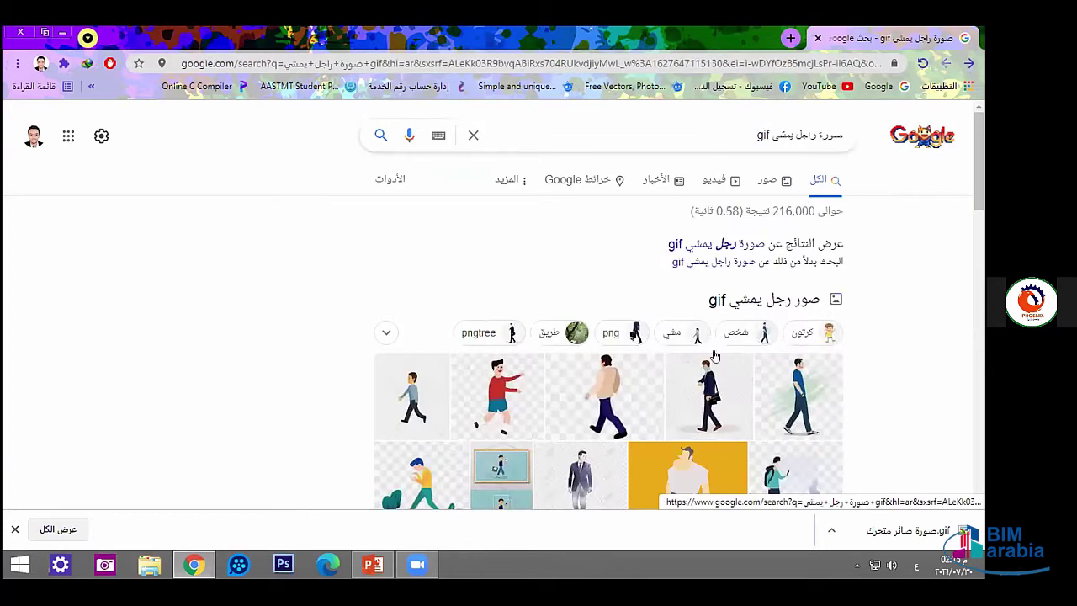
Show image-only results and preview the businessman carrying a briefcase.
left_click(760, 182)
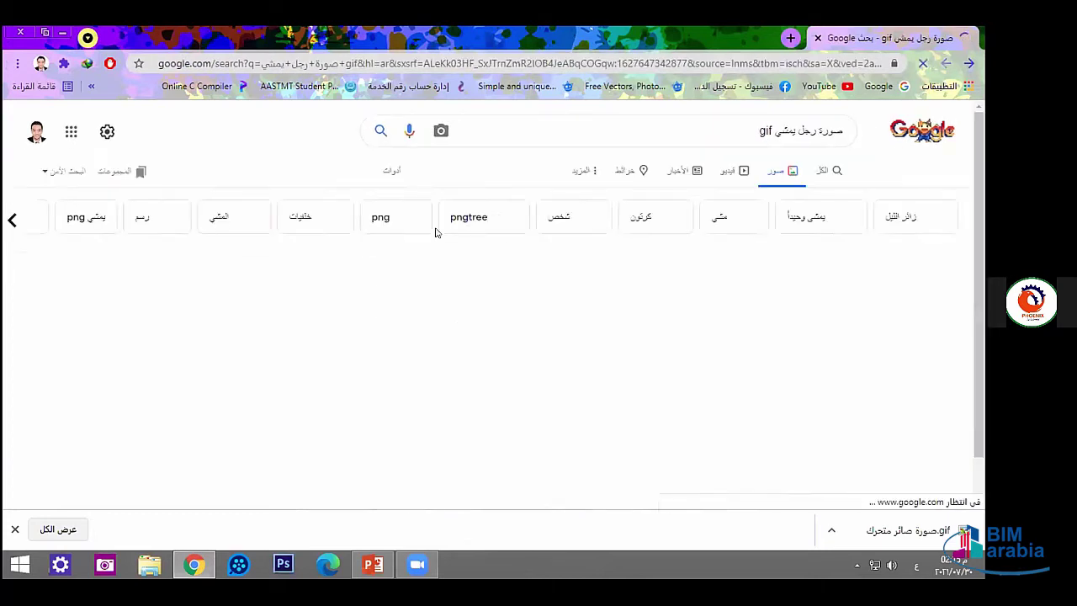
scroll(184, 457, "down", 3)
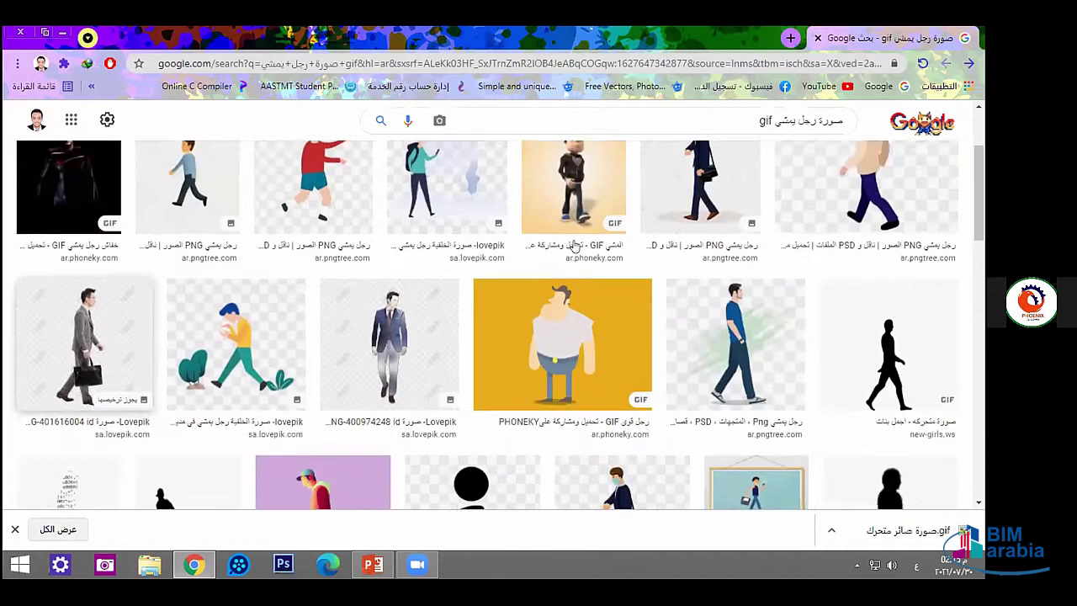
scroll(840, 280, "up", 3)
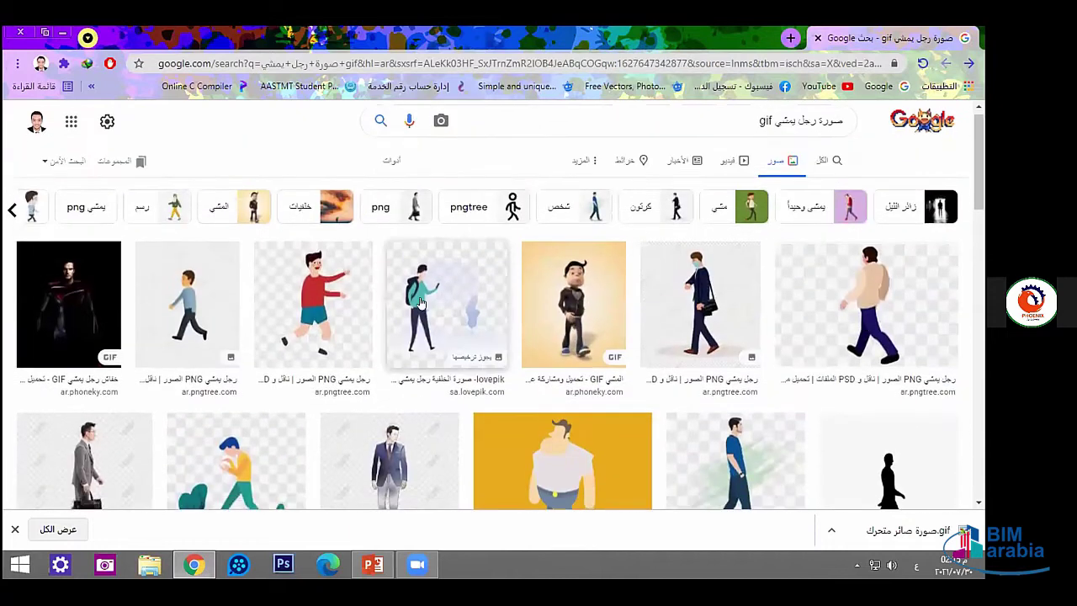
scroll(631, 277, "down", 4)
scroll(631, 277, "down", 2)
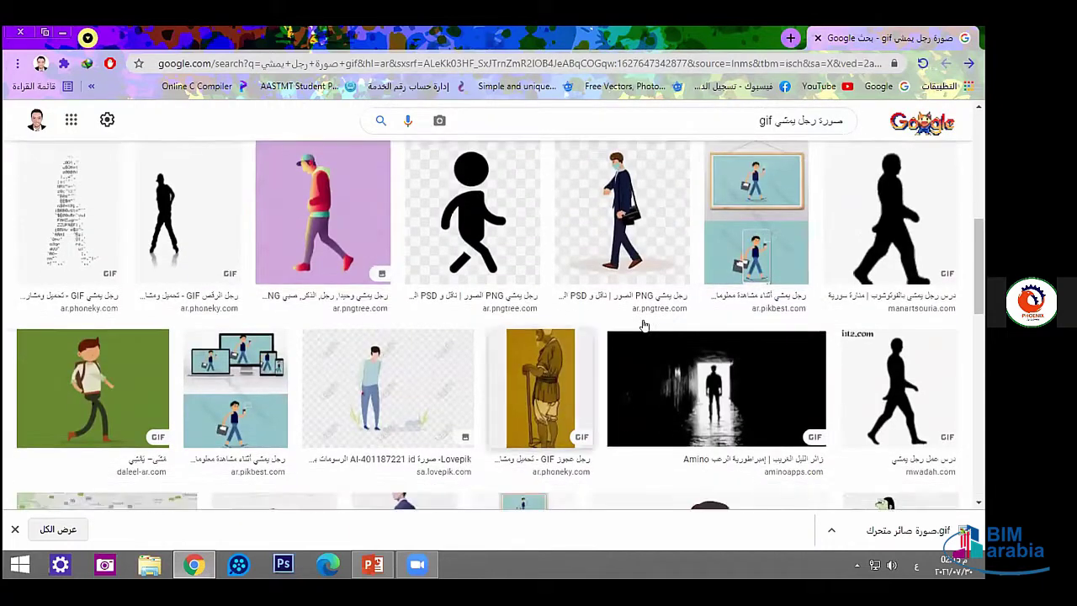
scroll(494, 414, "down", 2)
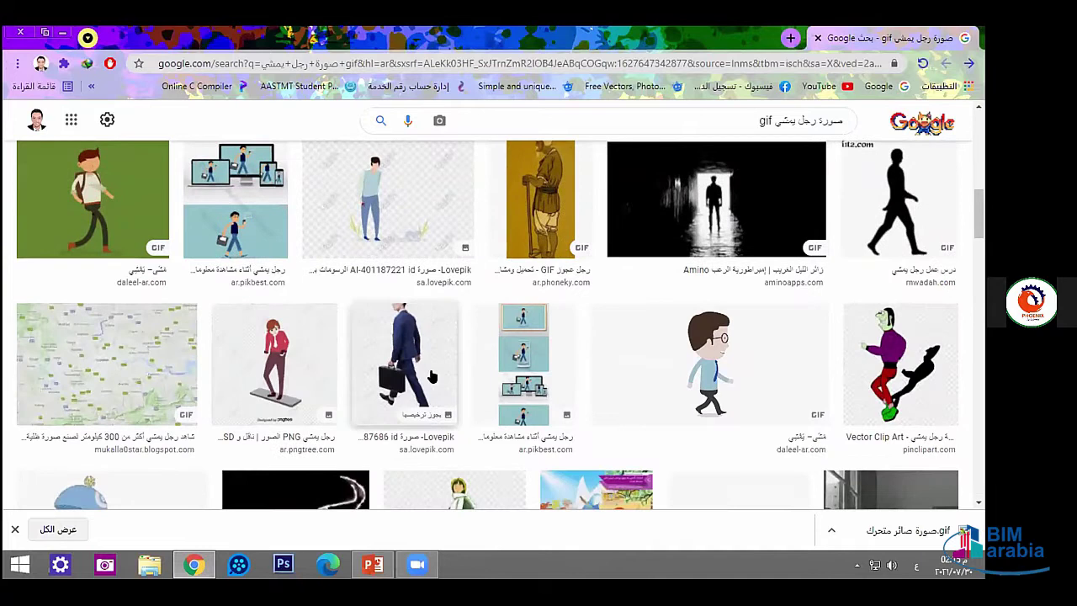
left_click(392, 376)
scroll(338, 364, "down", 3)
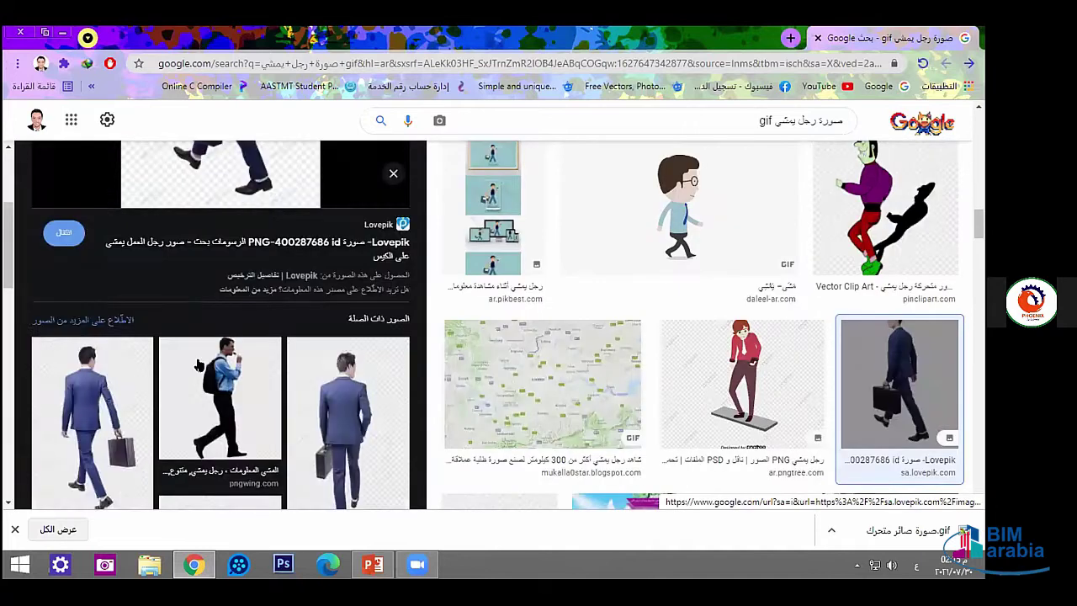
scroll(207, 357, "down", 3)
scroll(207, 356, "down", 2)
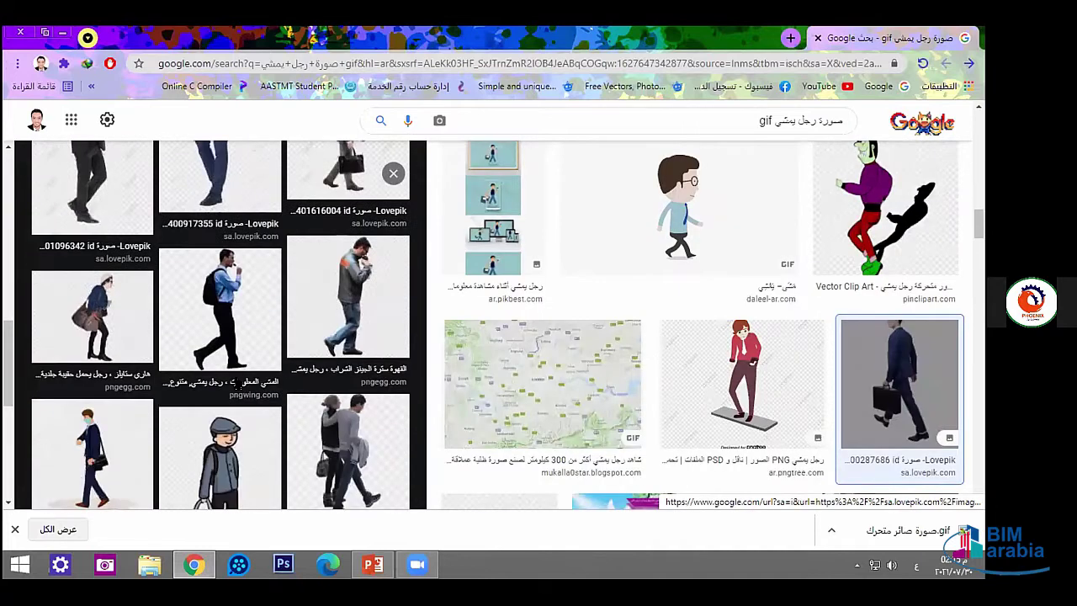
scroll(318, 367, "up", 3)
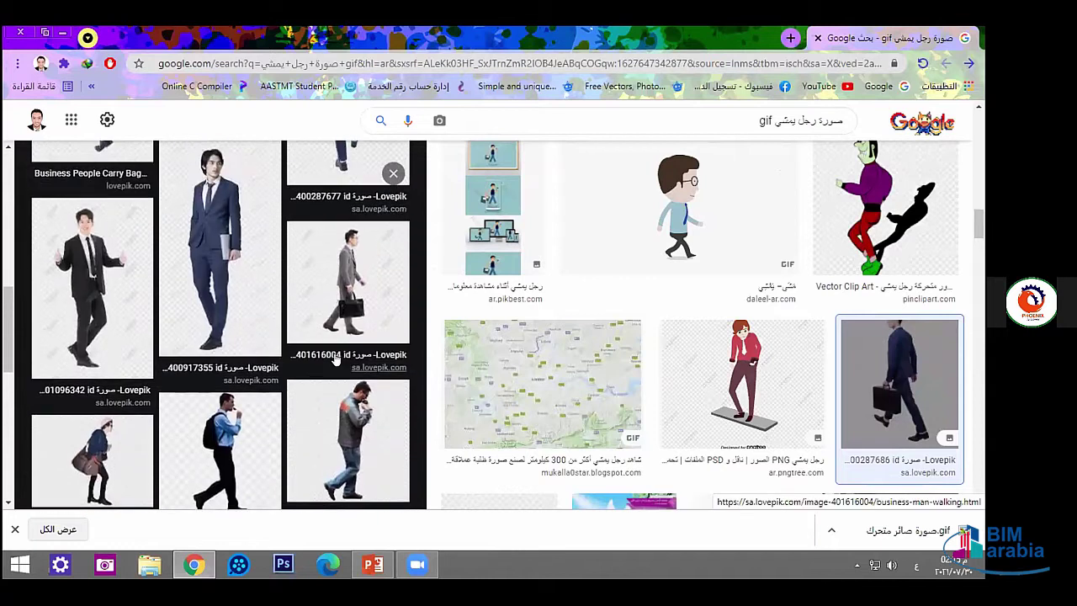
scroll(335, 359, "up", 3)
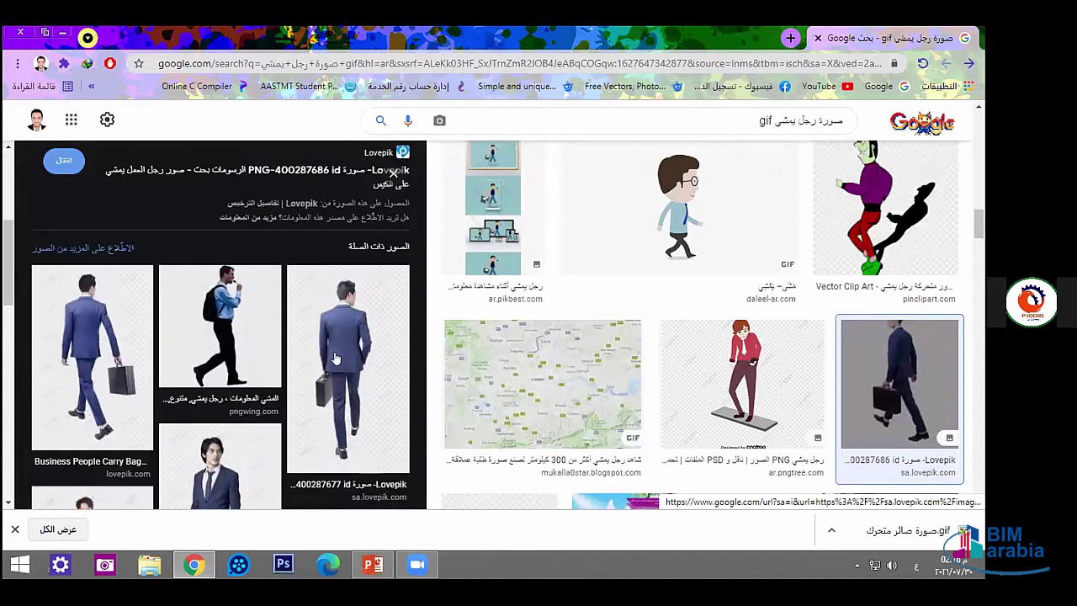
scroll(227, 313, "down", 3)
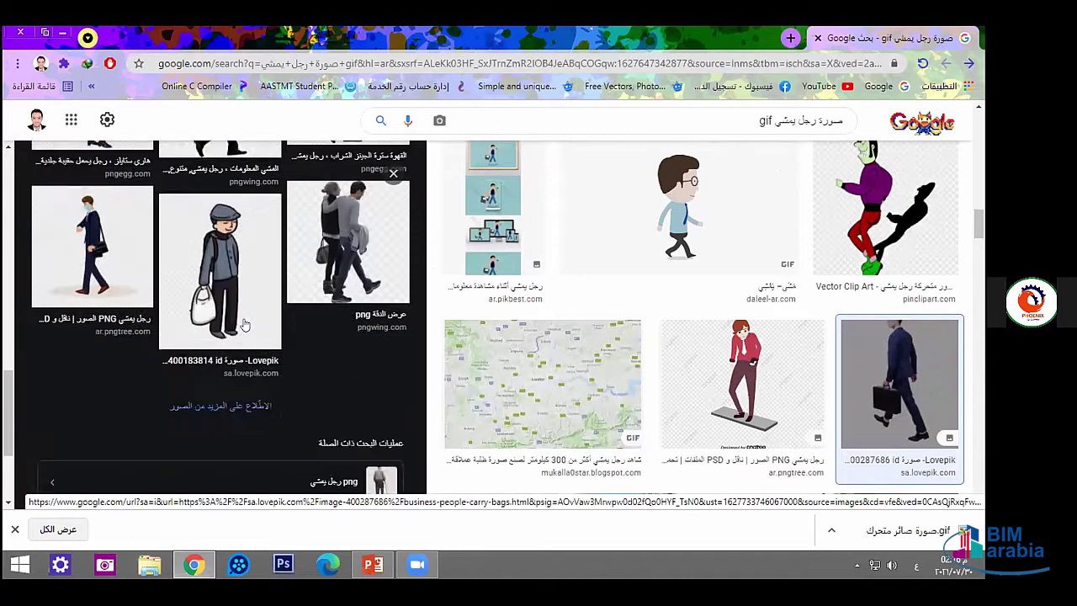
Preview the walking man with a backpack, then close the preview to the results grid.
left_click(241, 259)
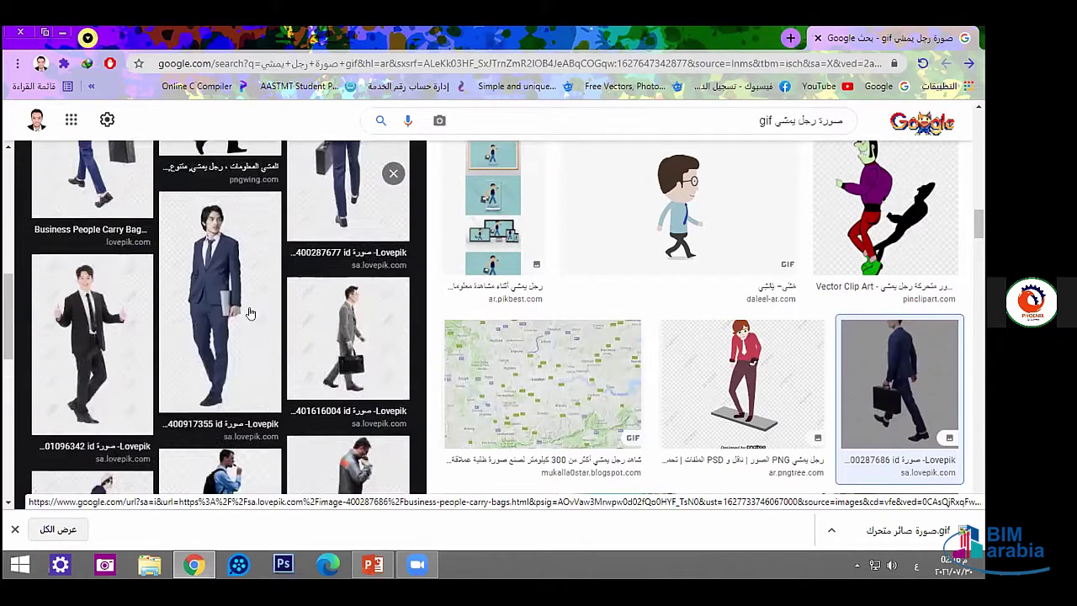
scroll(194, 312, "down", 2)
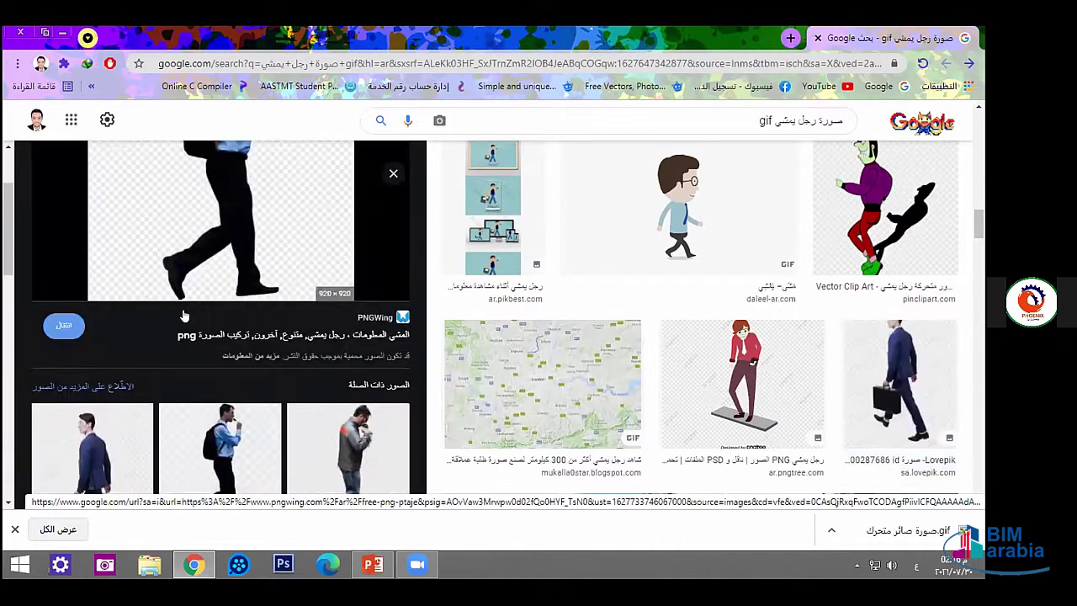
scroll(217, 313, "down", 3)
scroll(253, 313, "down", 2)
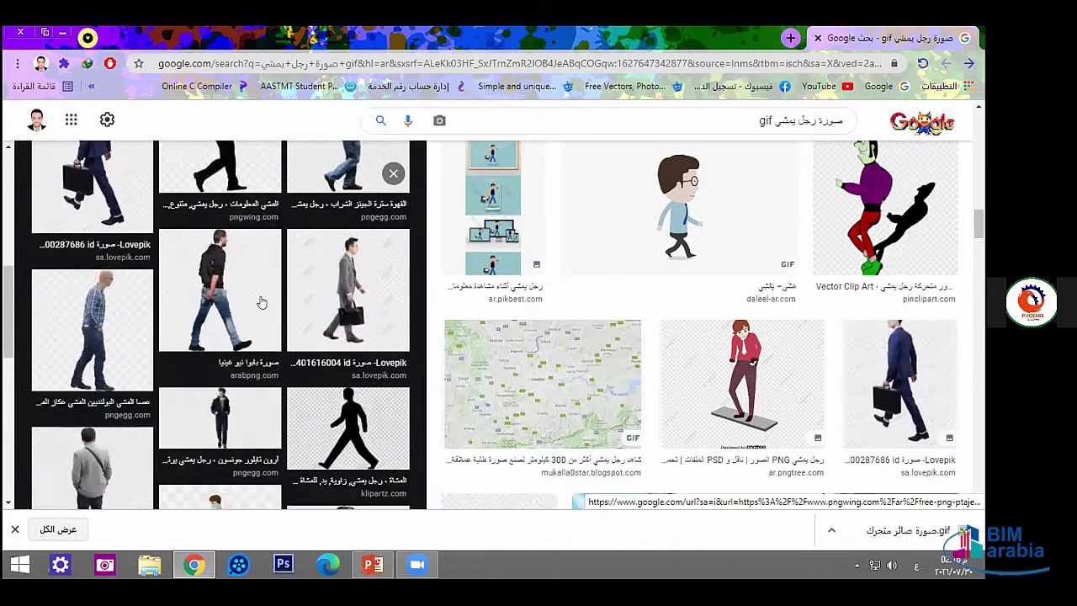
scroll(303, 303, "down", 2)
scroll(344, 323, "up", 3)
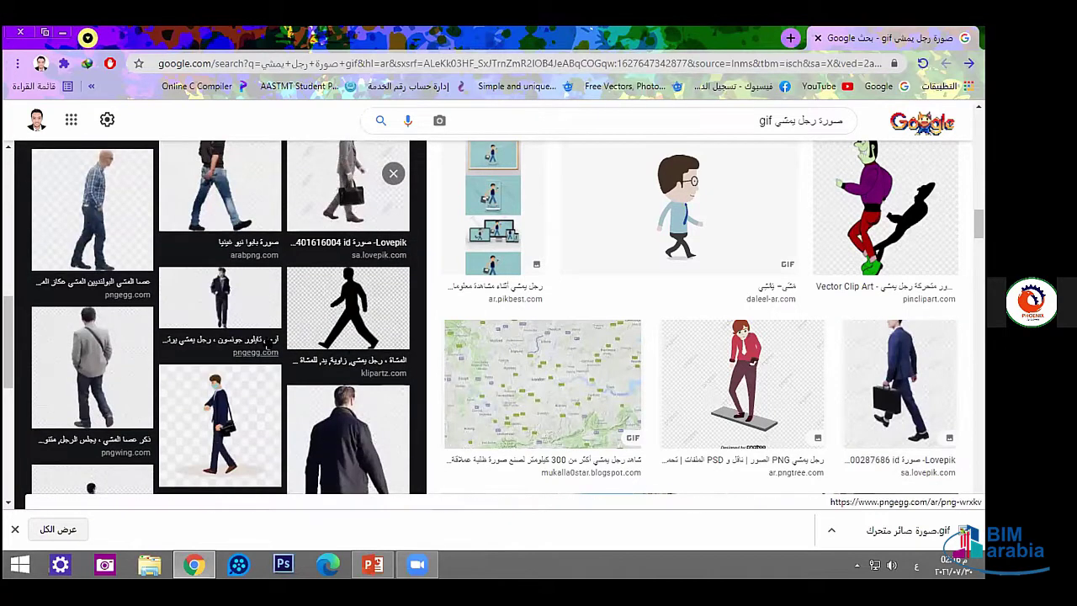
scroll(239, 333, "down", 2)
scroll(226, 412, "down", 3)
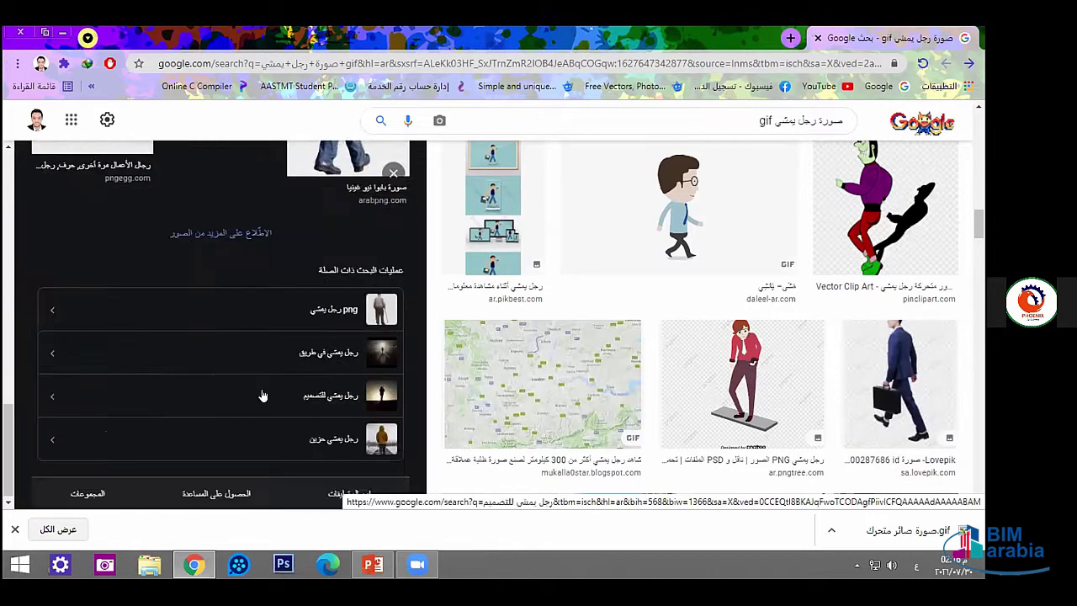
scroll(873, 380, "up", 3)
scroll(873, 380, "down", 2)
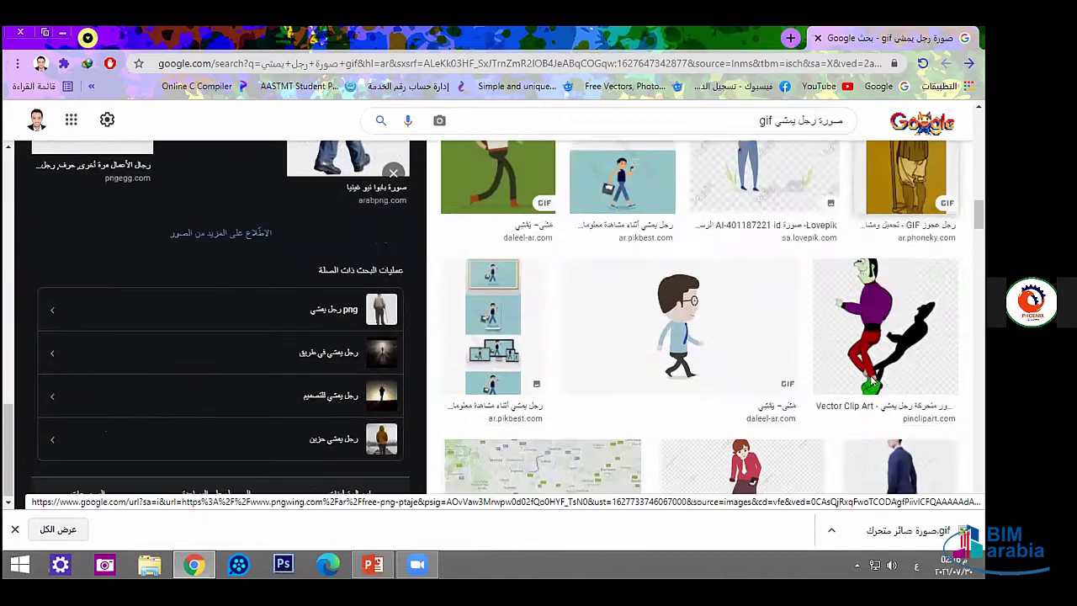
scroll(873, 380, "down", 3)
scroll(873, 383, "down", 3)
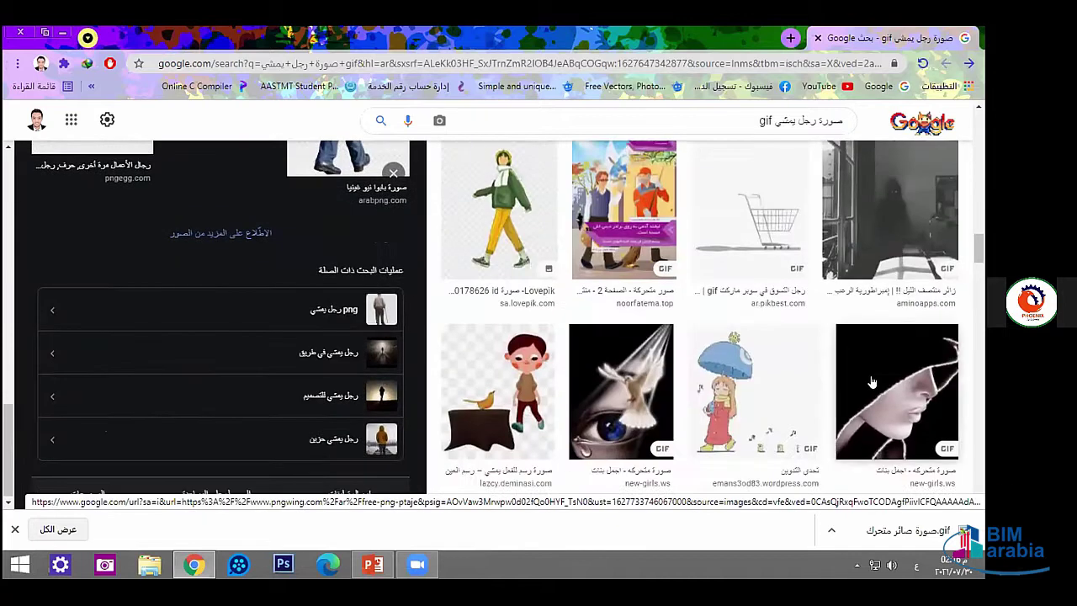
scroll(873, 383, "down", 2)
scroll(841, 379, "down", 2)
scroll(734, 364, "down", 2)
scroll(734, 364, "down", 2)
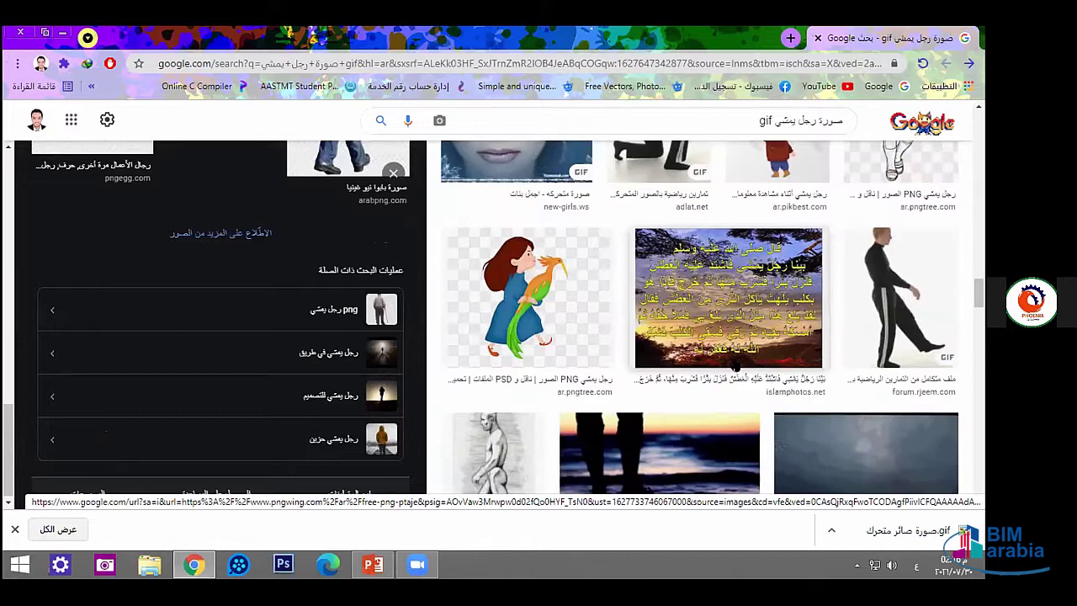
scroll(724, 336, "up", 3)
scroll(715, 319, "up", 2)
scroll(711, 313, "down", 3)
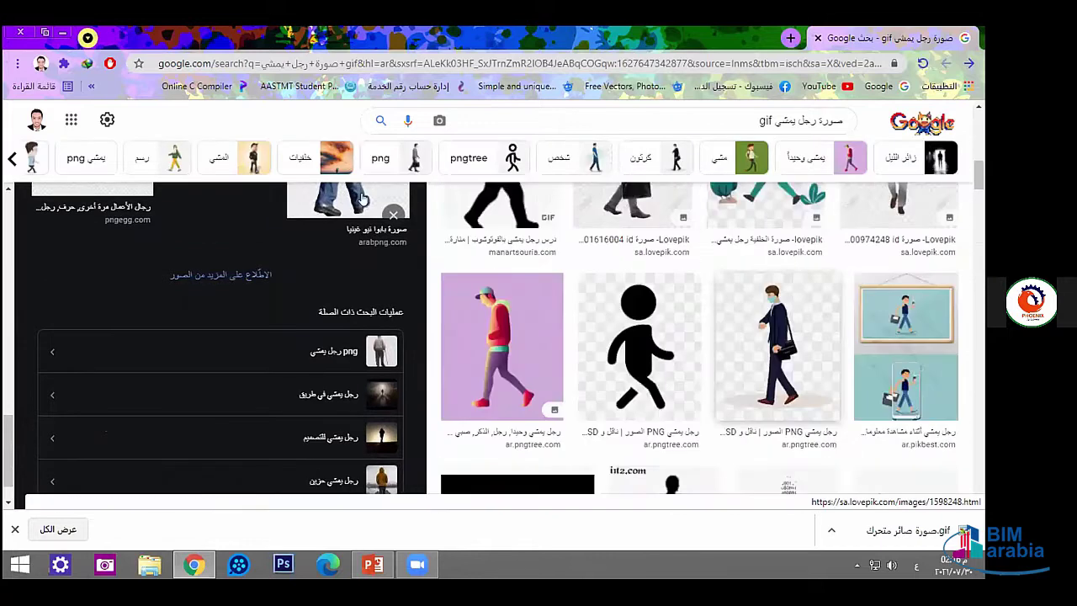
scroll(711, 313, "down", 3)
key("Escape")
scroll(757, 252, "down", 2)
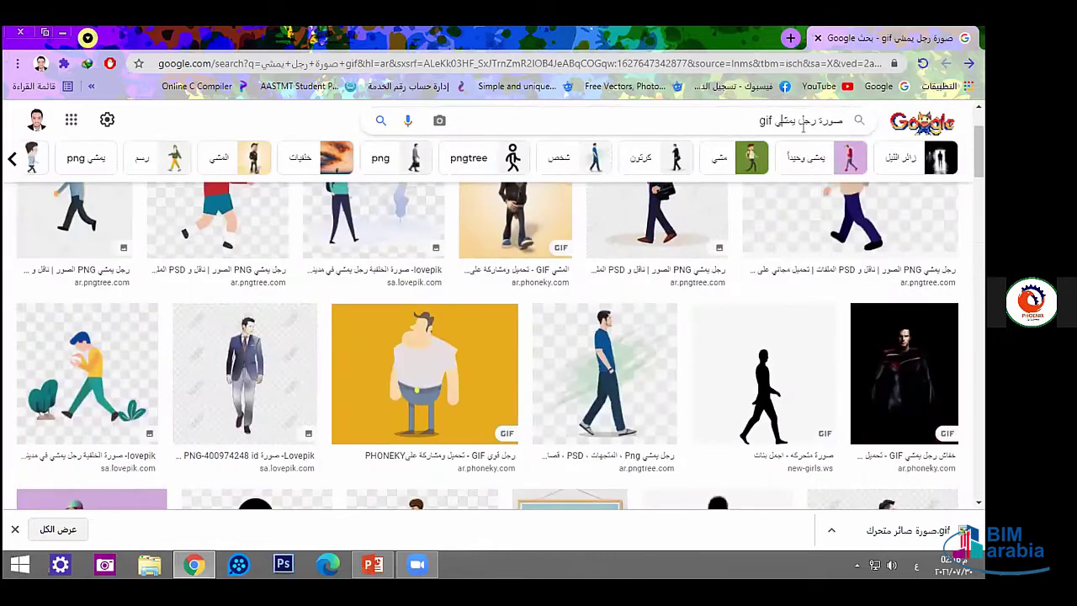
Clear the walking-man query and search for 'qualfiedFilmsyls opod' instead.
left_click_drag(803, 123, 836, 128)
key("BackSpace")
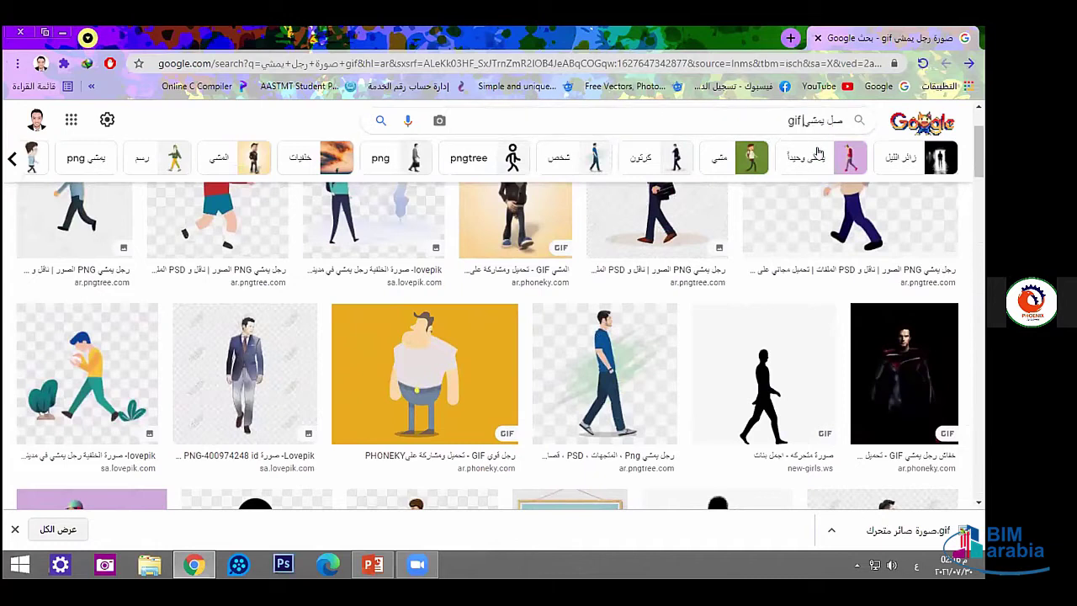
key("BackSpace")
key("BackSpace")
key("BackSpace")
key("BackSpace")
key("BackSpace")
key("BackSpace")
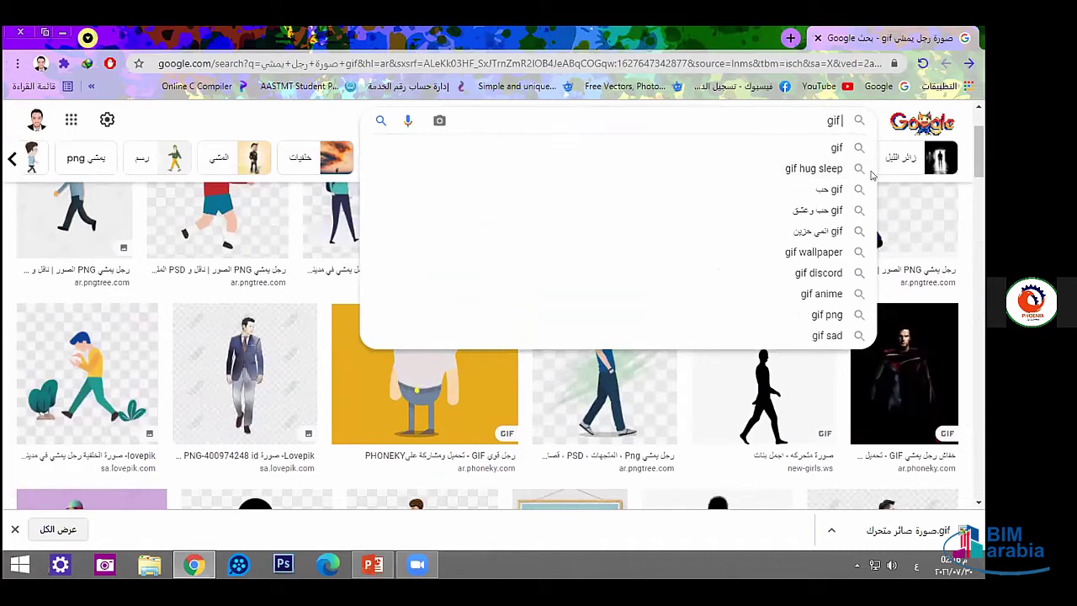
left_click_drag(813, 125, 880, 128)
type("ض")
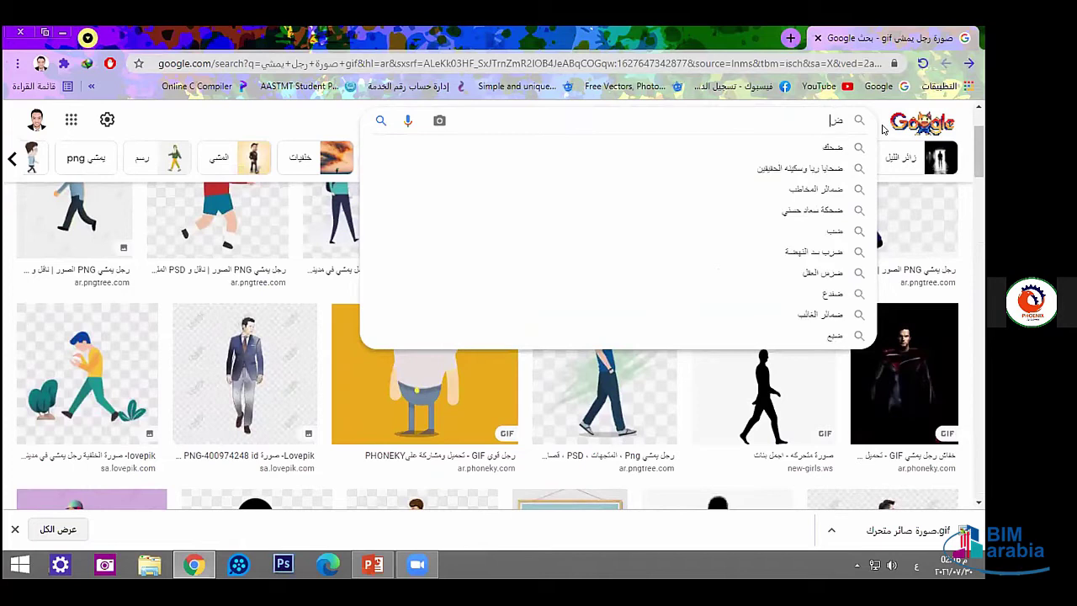
key("BackSpace")
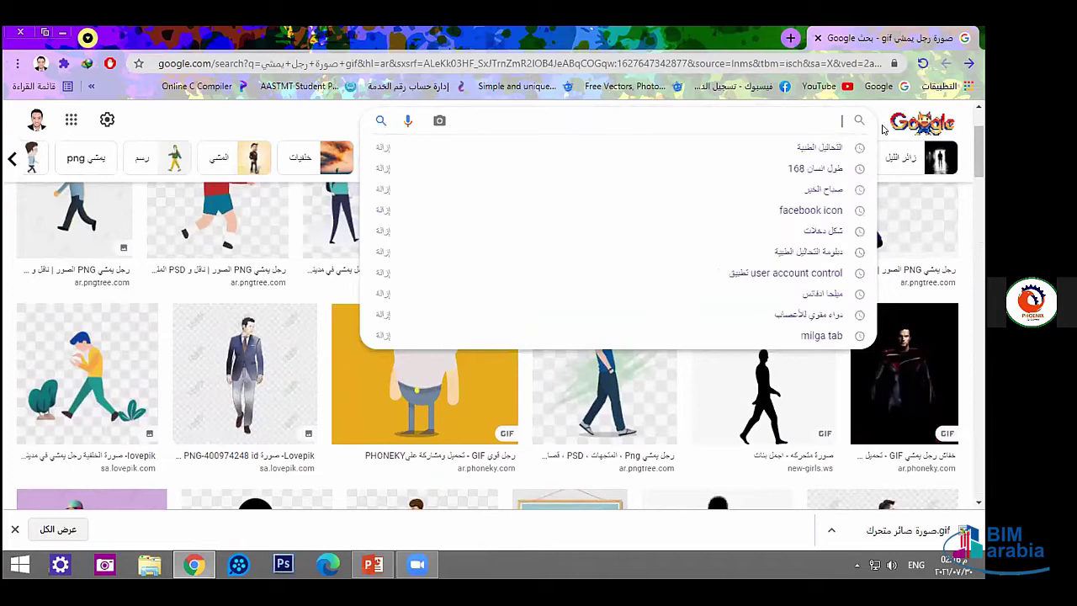
type("qu")
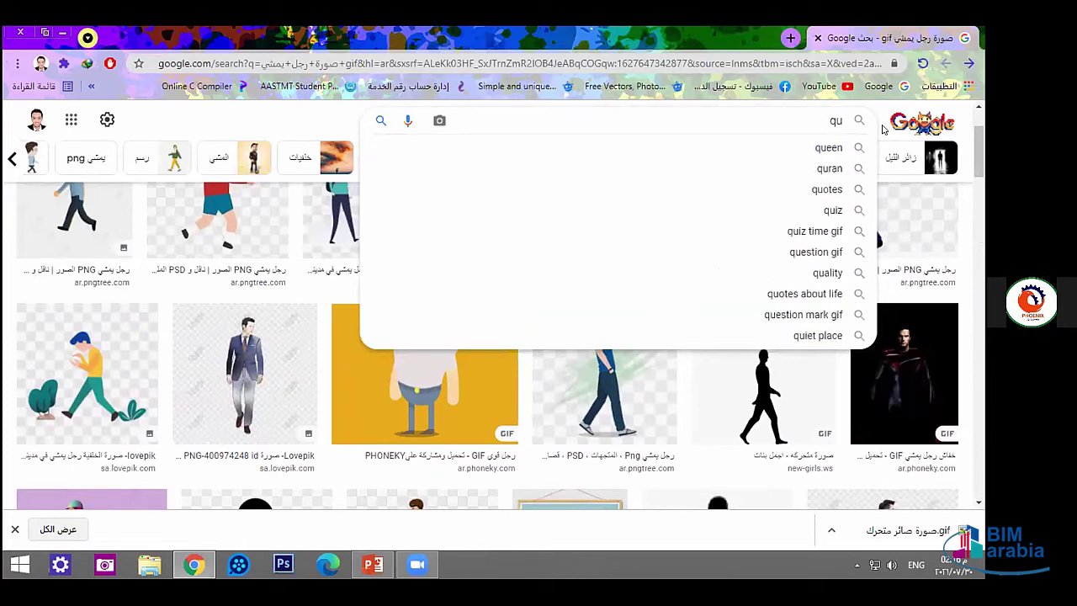
type("a")
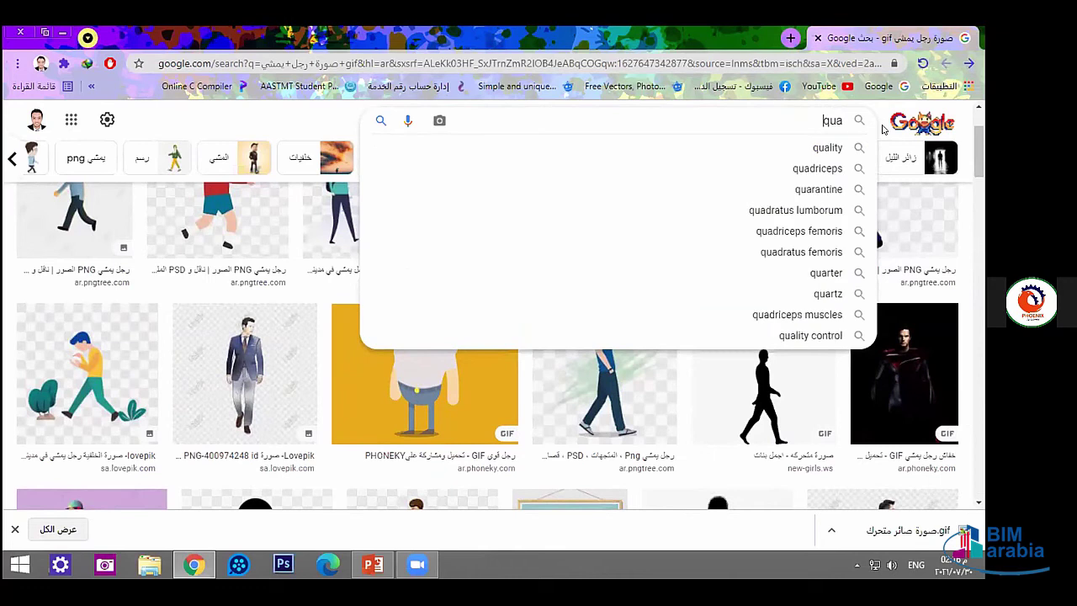
type("li")
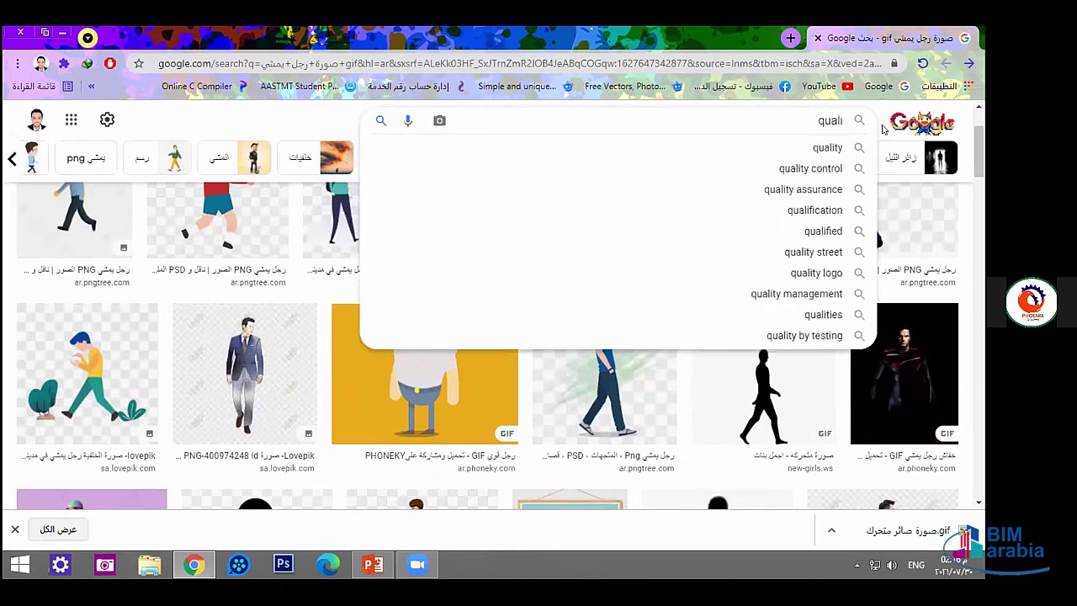
type("fie")
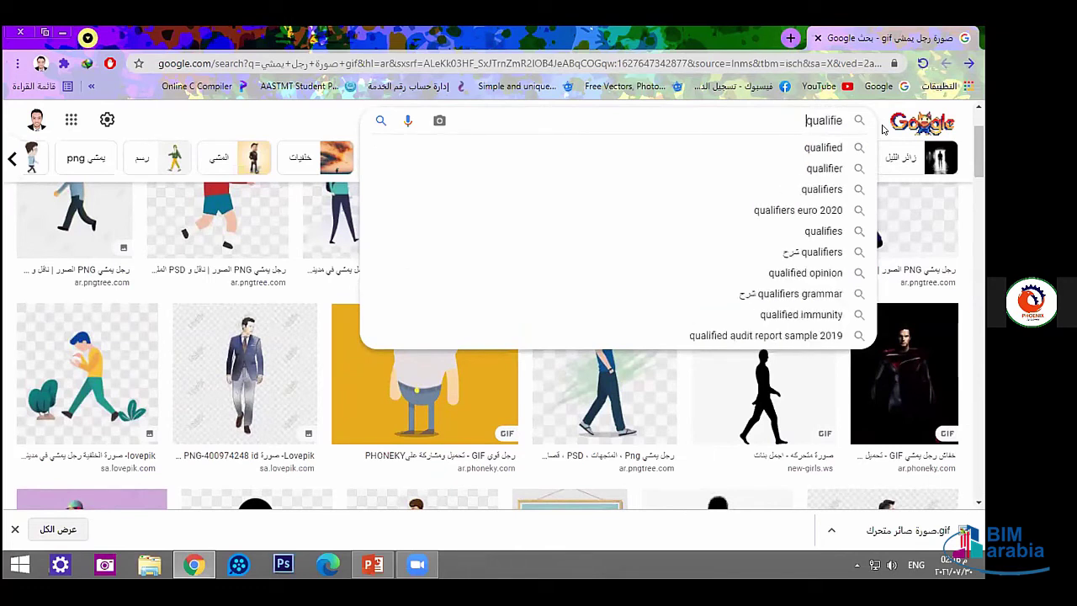
type("d")
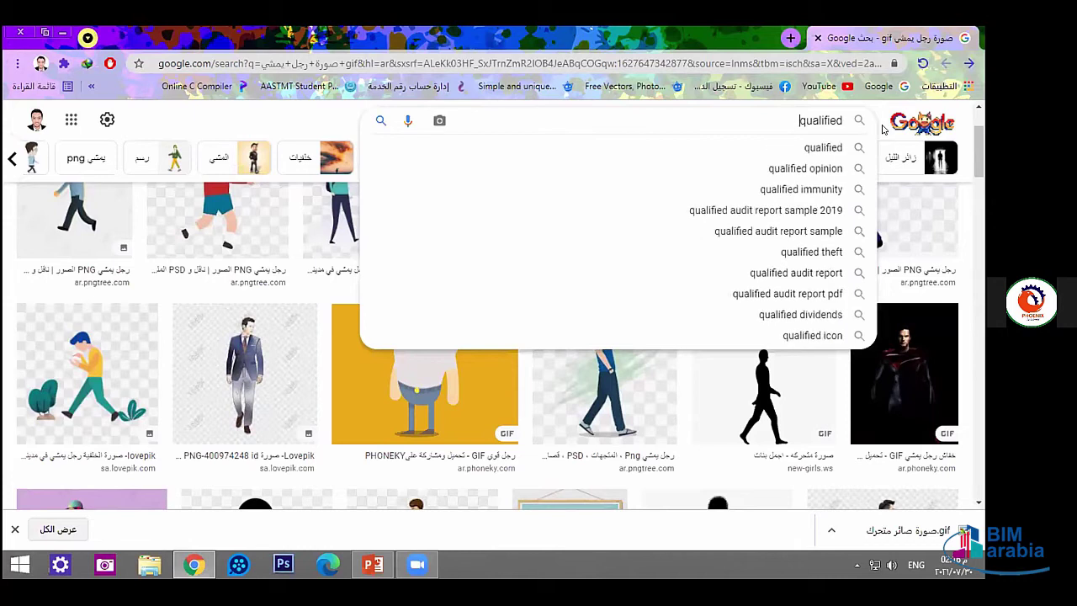
type("F")
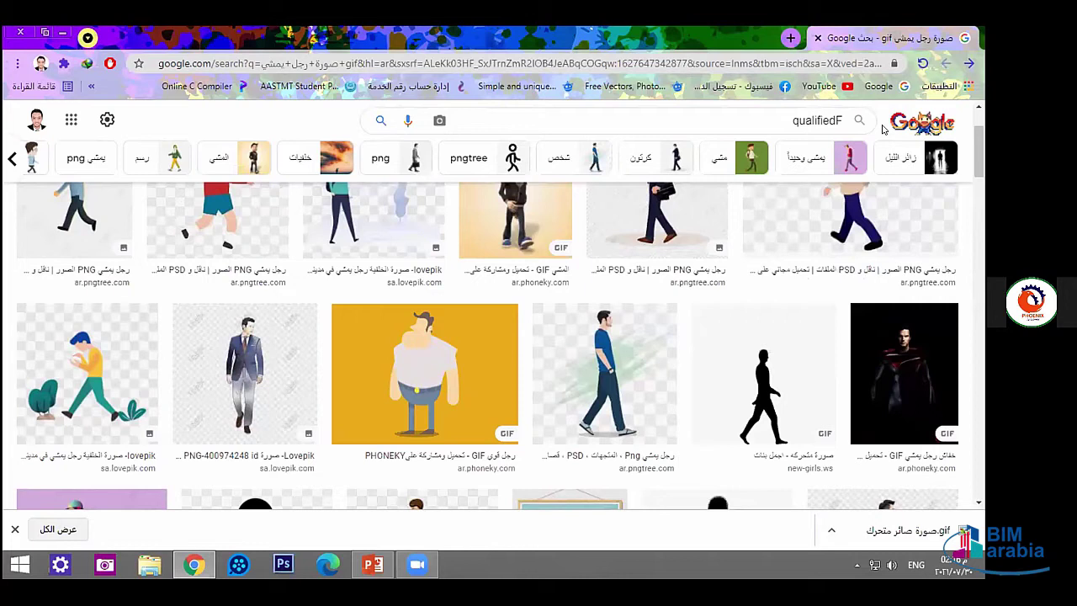
type("li")
type("l")
type("ms")
type("y")
type("ls o")
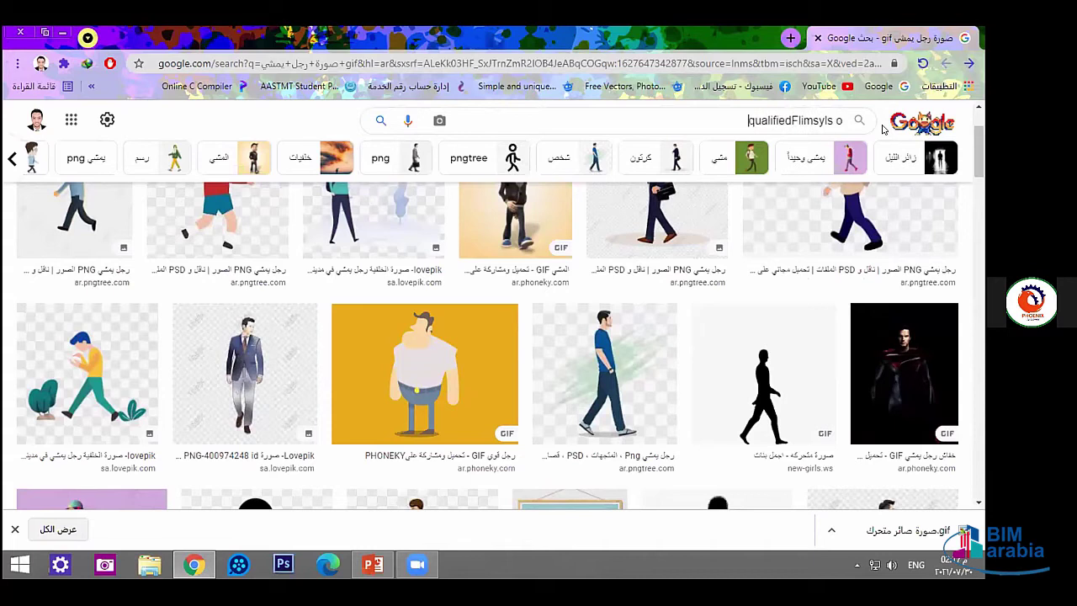
type("po")
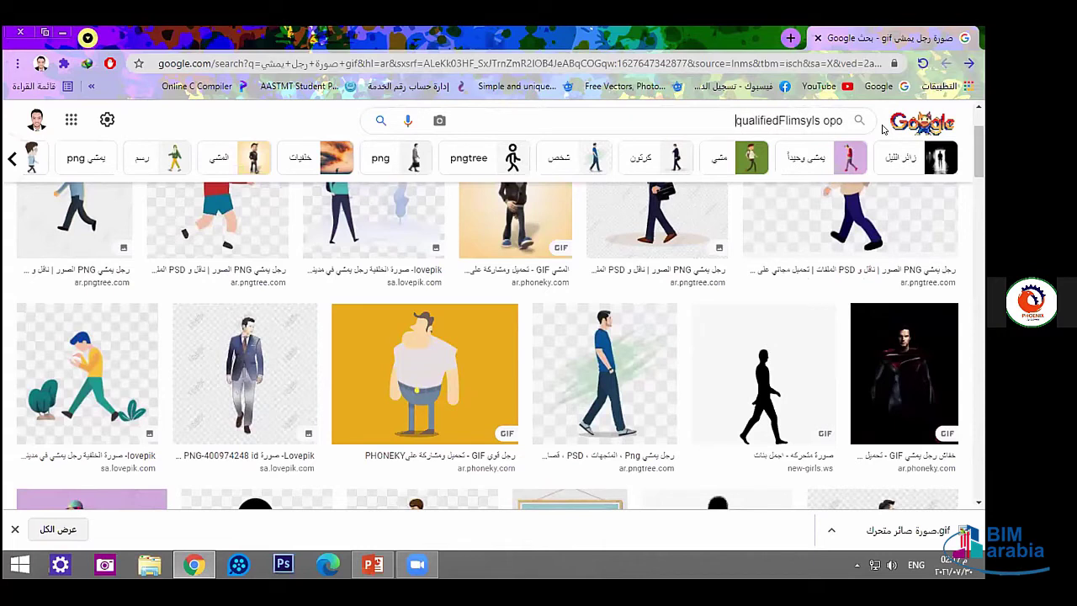
type("d")
key("Return")
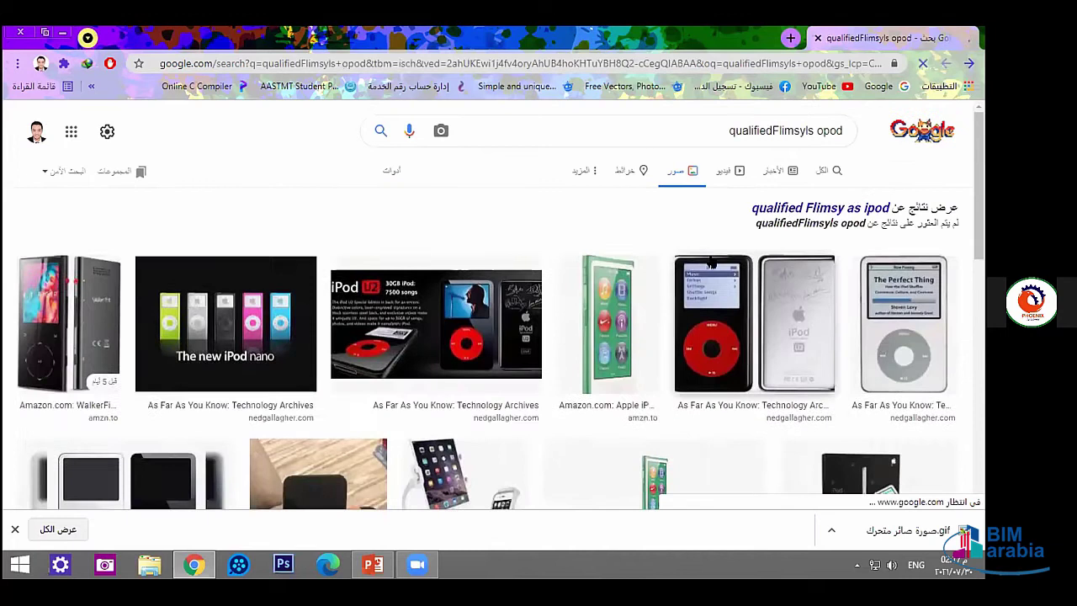
scroll(705, 253, "down", 3)
scroll(707, 210, "up", 4)
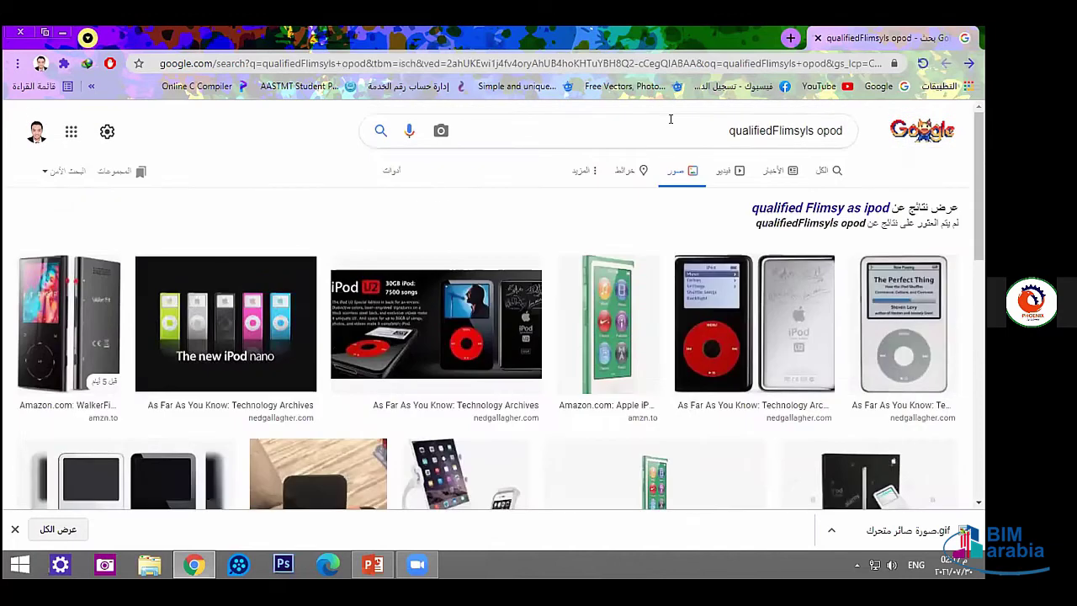
Return to the walking-man results and open the backpack man image preview.
left_click(968, 65)
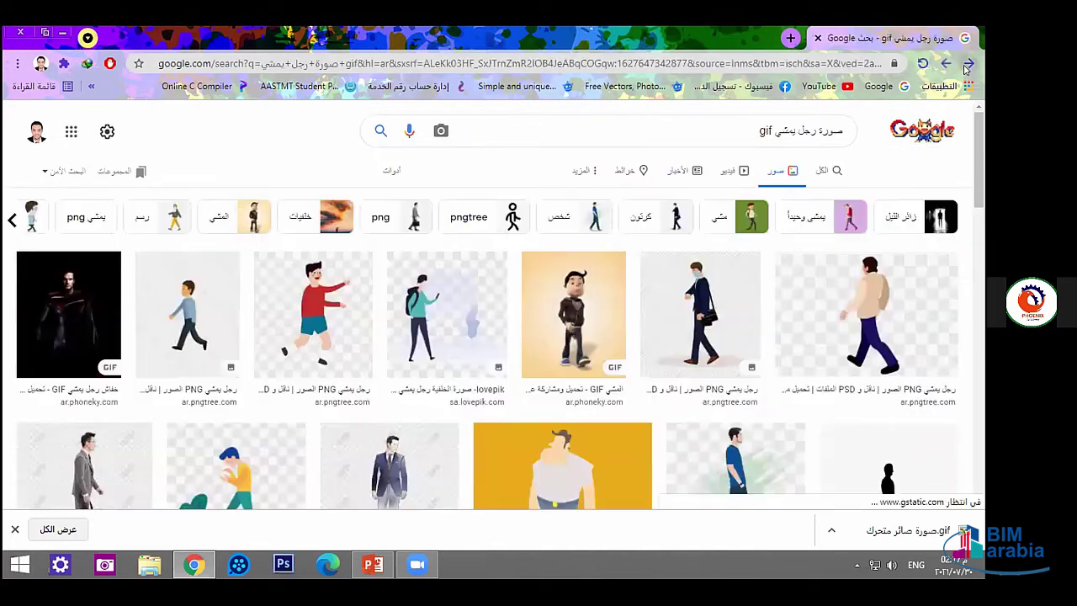
scroll(274, 348, "down", 3)
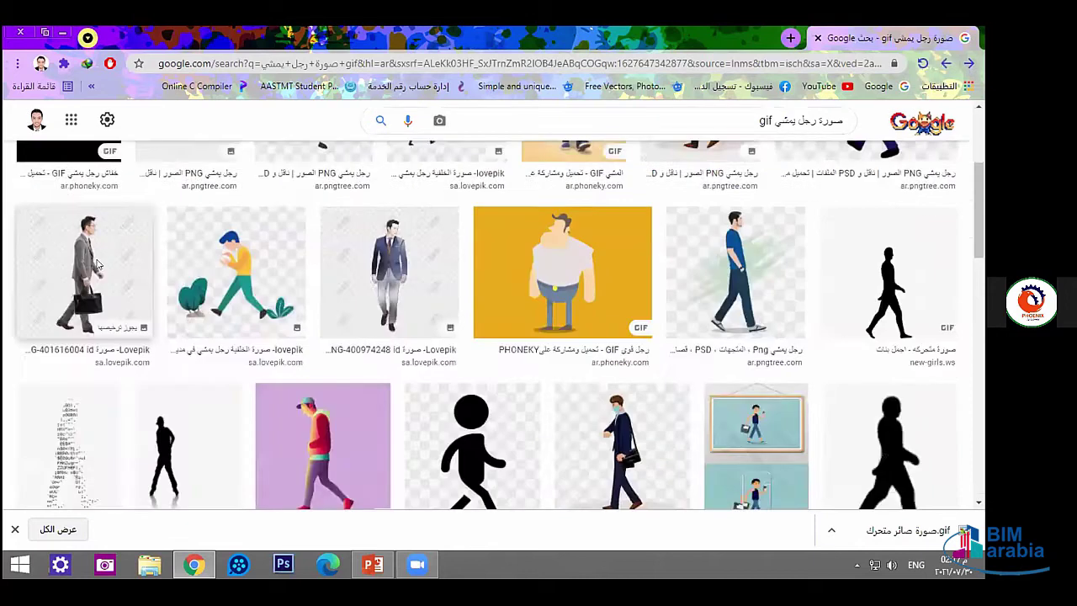
left_click(126, 252)
scroll(203, 261, "down", 3)
scroll(202, 261, "down", 3)
scroll(203, 261, "up", 3)
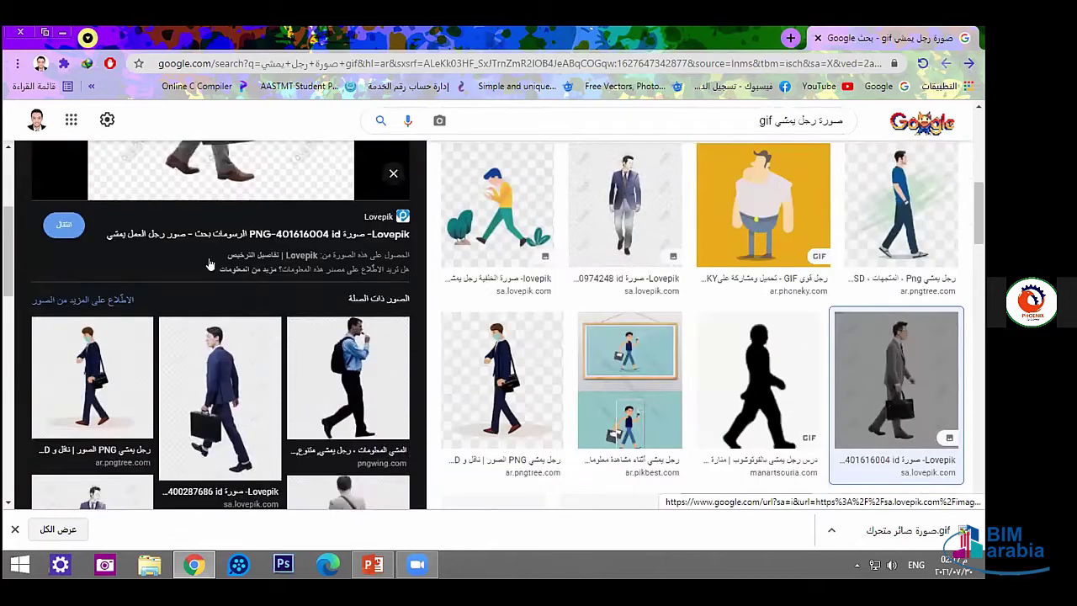
scroll(337, 311, "down", 1)
left_click(341, 316)
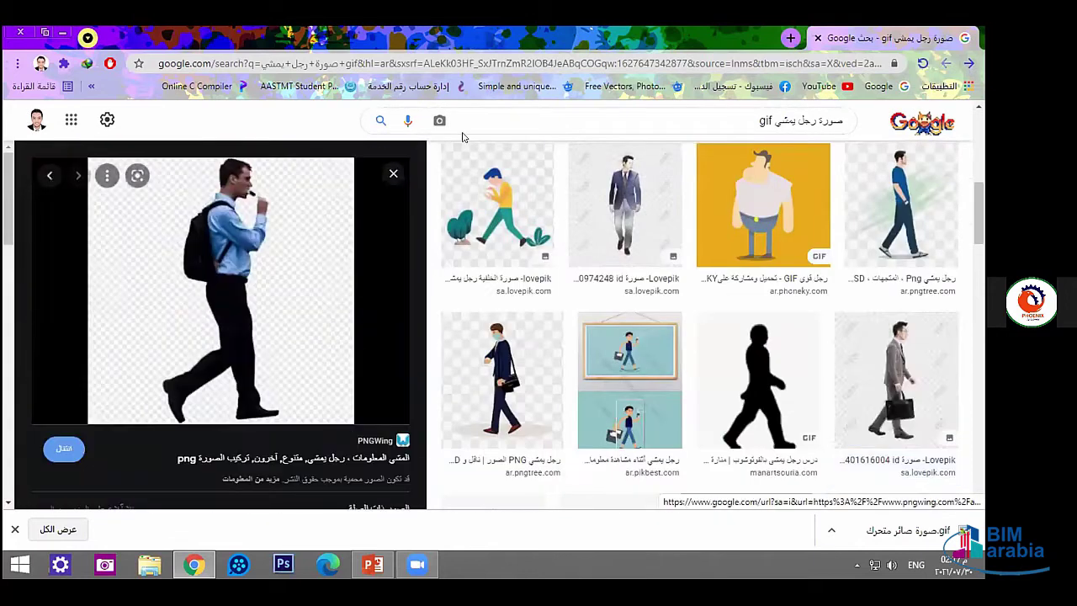
right_click(340, 238)
left_click(396, 229)
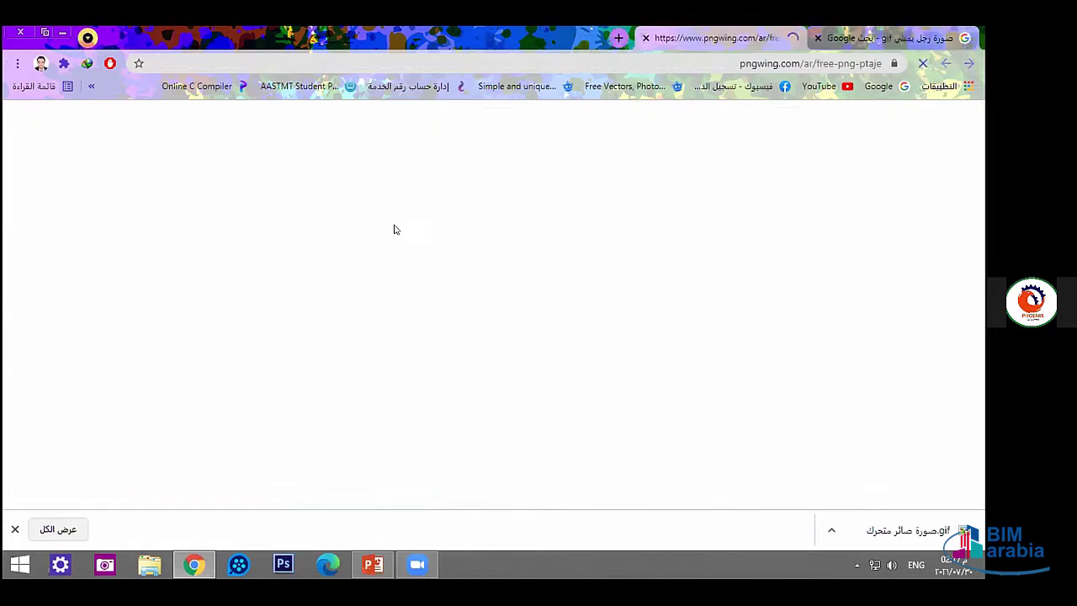
key("ctrl+w")
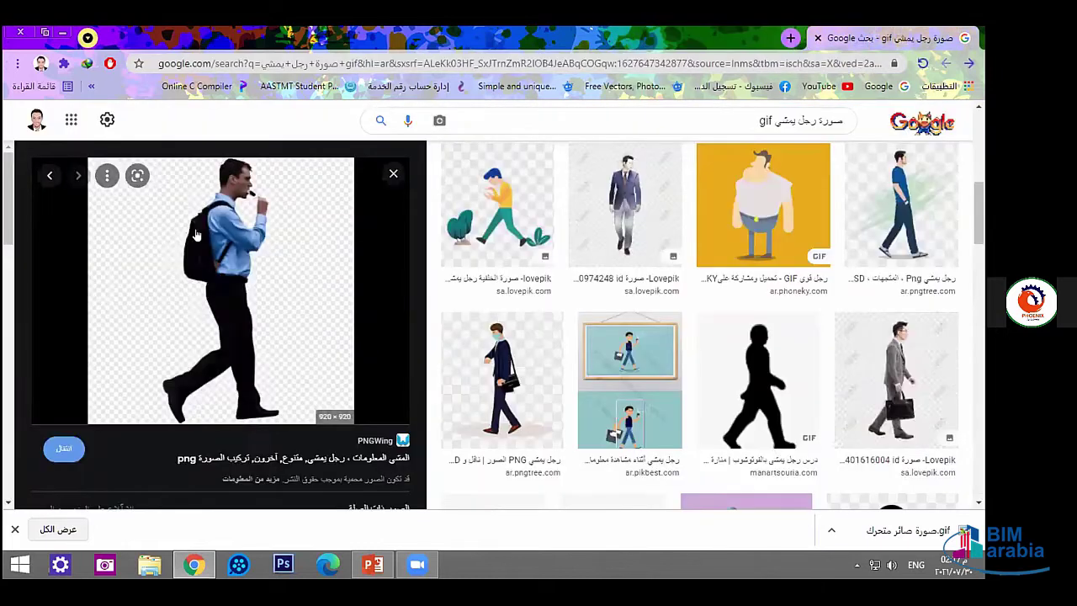
Save the backpack man picture as 'صورة راجل.png'.
right_click(195, 235)
left_click(212, 386)
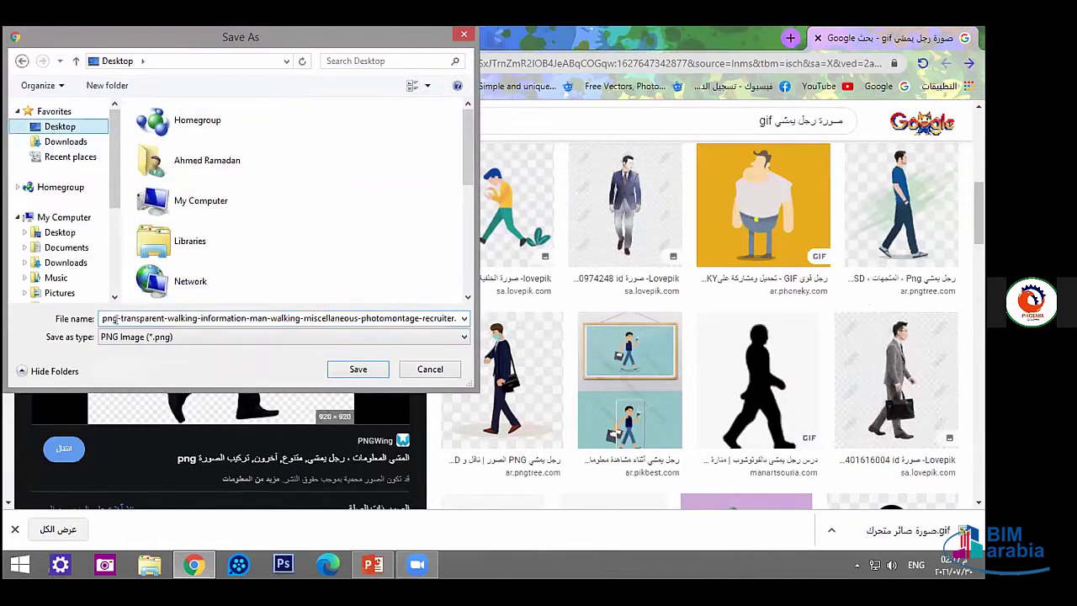
left_click(115, 318)
left_click_drag(100, 318, 300, 317)
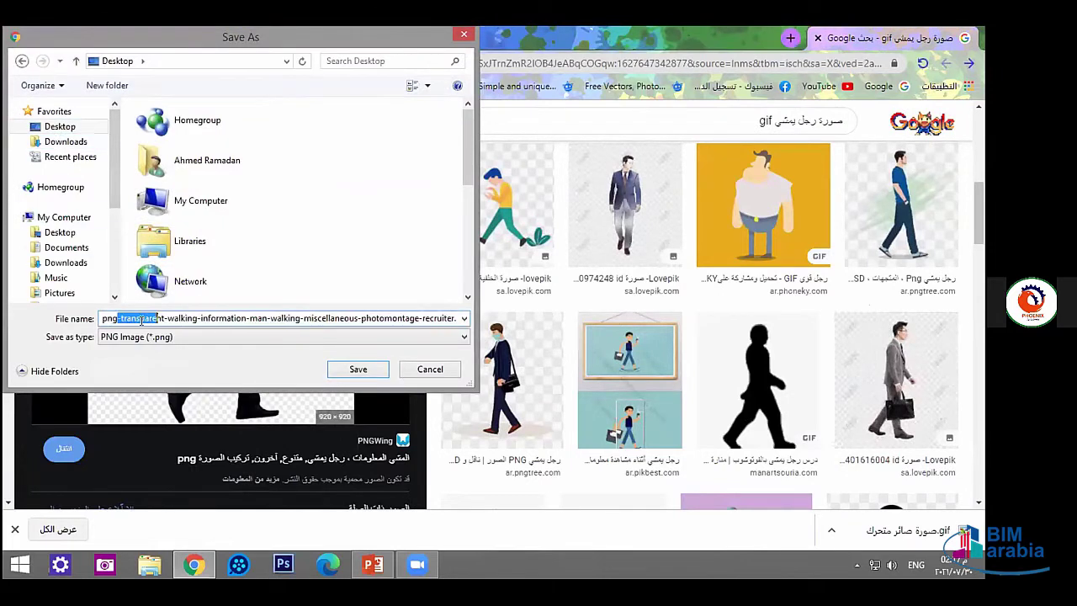
key("BackSpace")
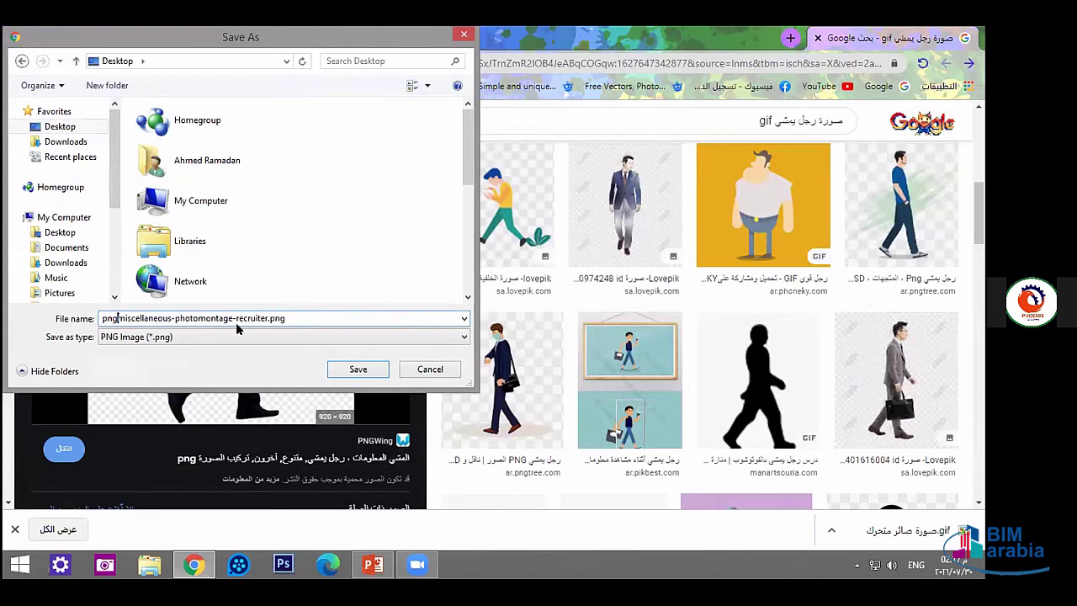
left_click_drag(246, 315, 103, 318)
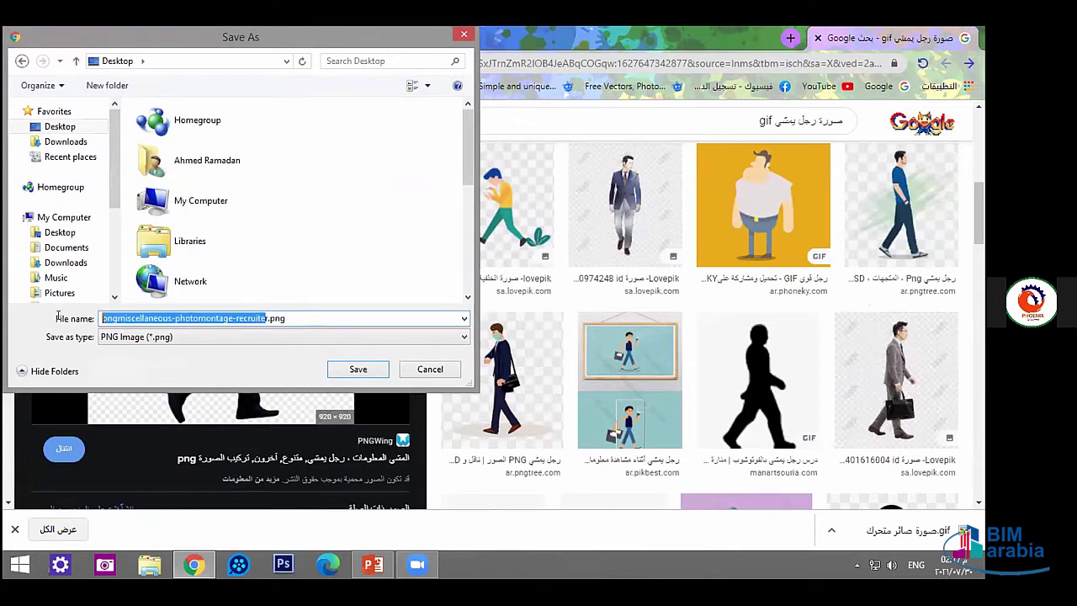
key("BackSpace")
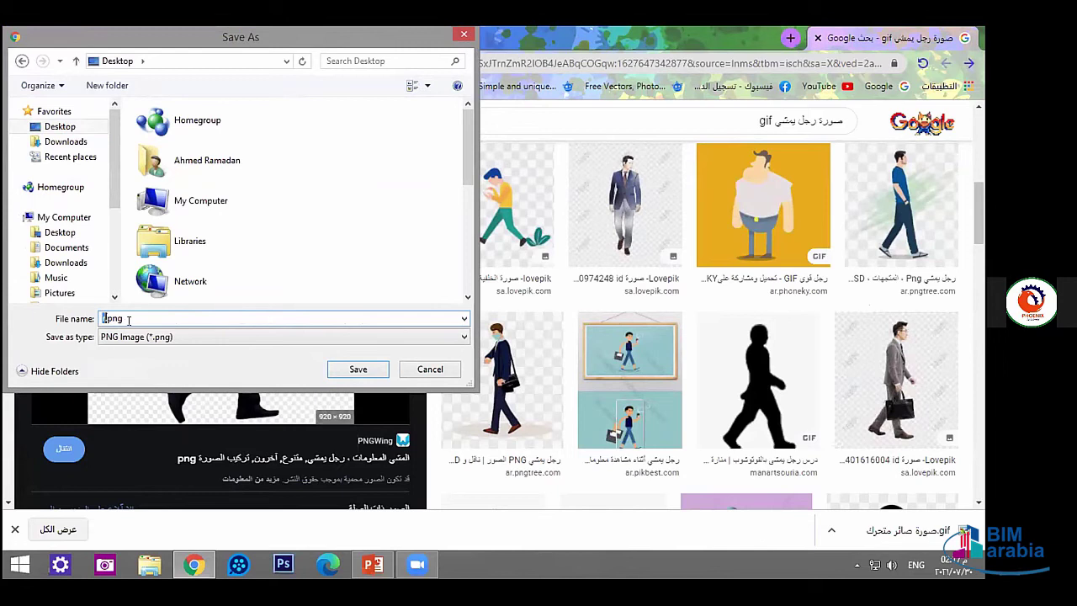
type("w")
key("BackSpace")
key("BackSpace")
key("BackSpace")
type("ة راجل")
left_click(361, 369)
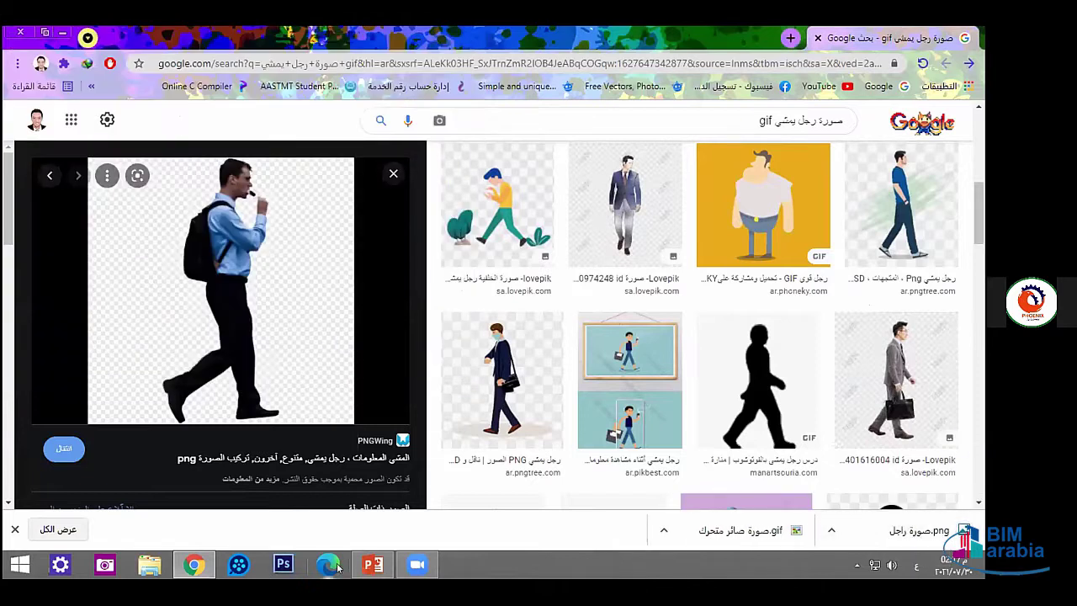
Insert the saved walking-man picture onto the slide and move it left.
left_click(372, 566)
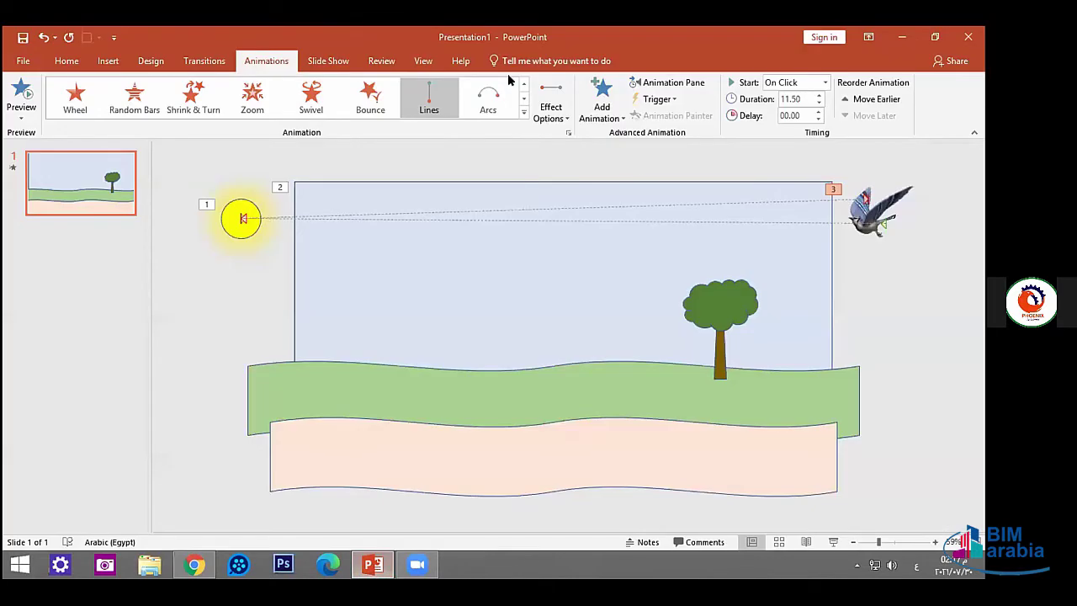
left_click(107, 63)
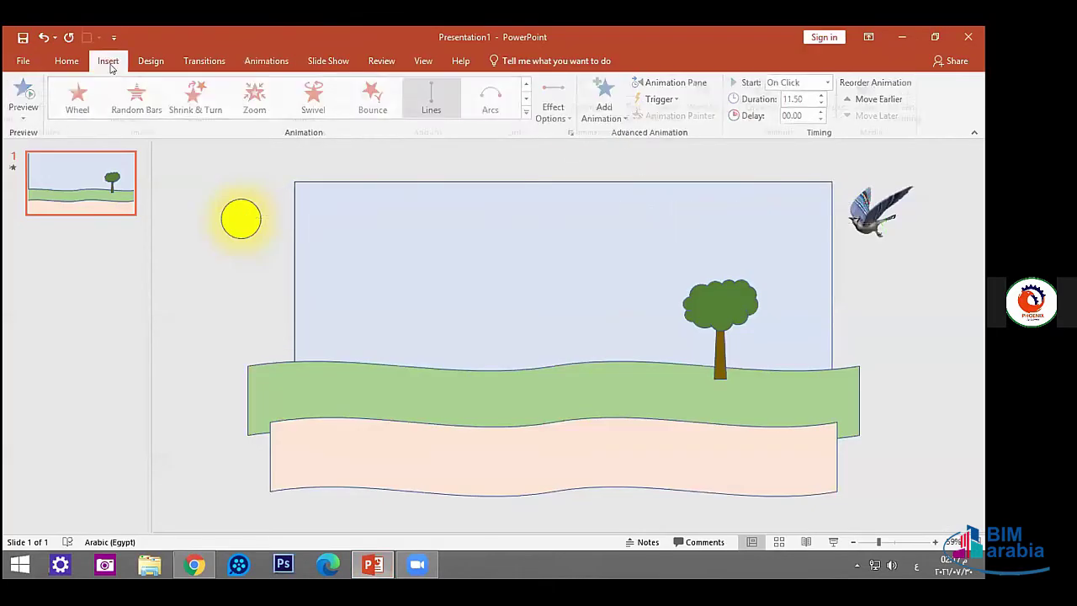
left_click(91, 105)
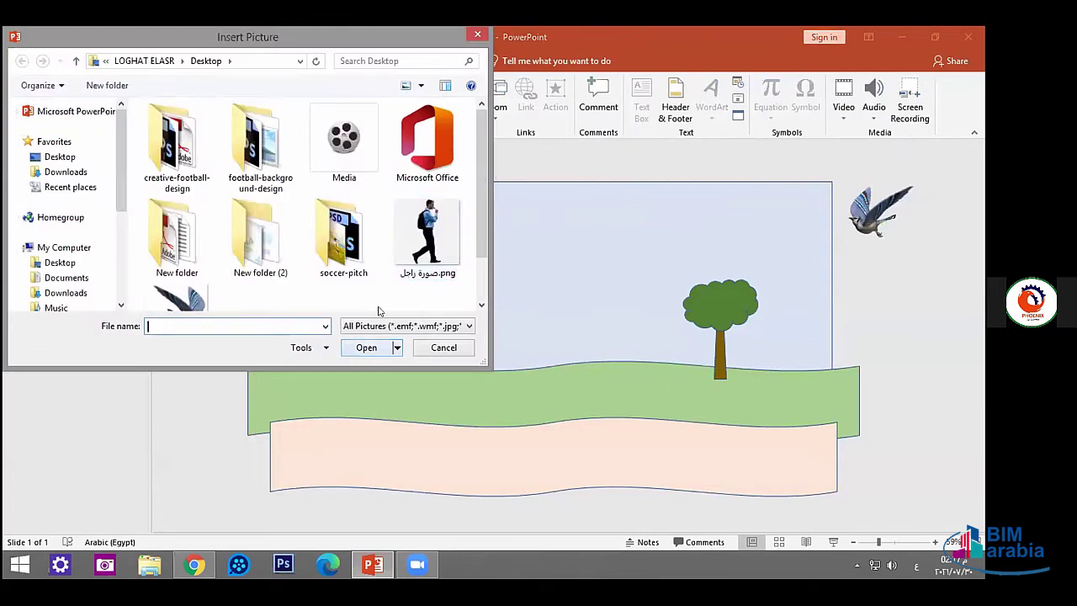
left_click(428, 240)
left_click(366, 348)
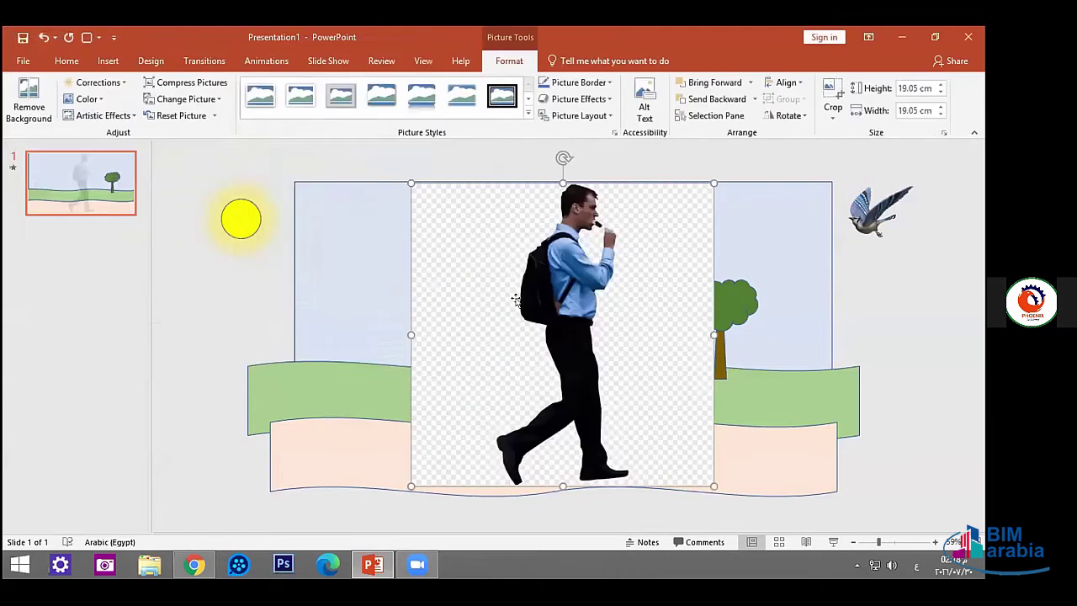
left_click_drag(516, 300, 365, 312)
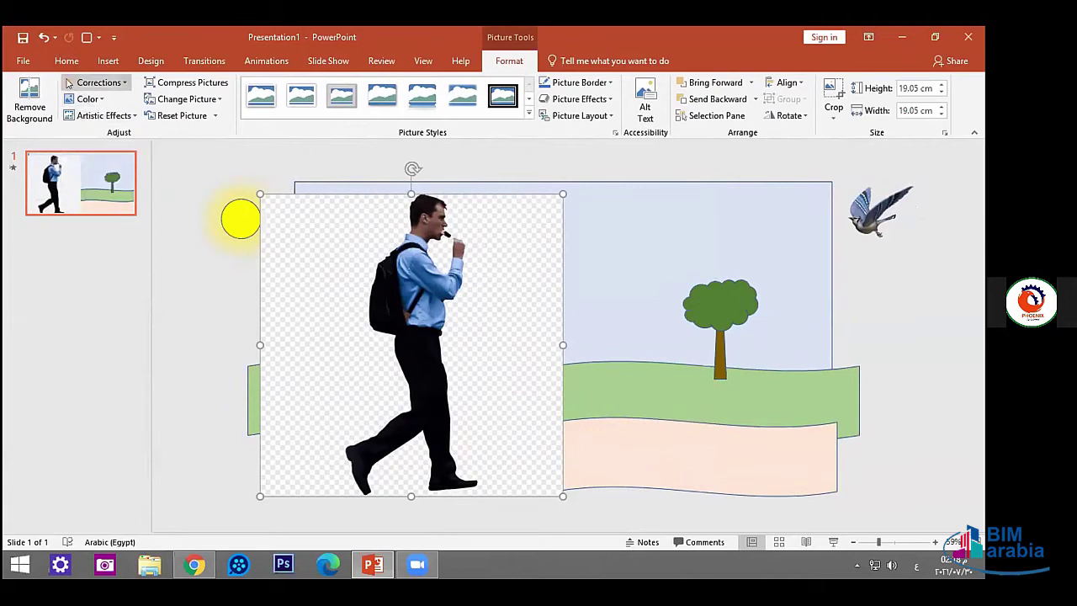
Make the photo's white background transparent, then delete the photo from the slide.
left_click(99, 100)
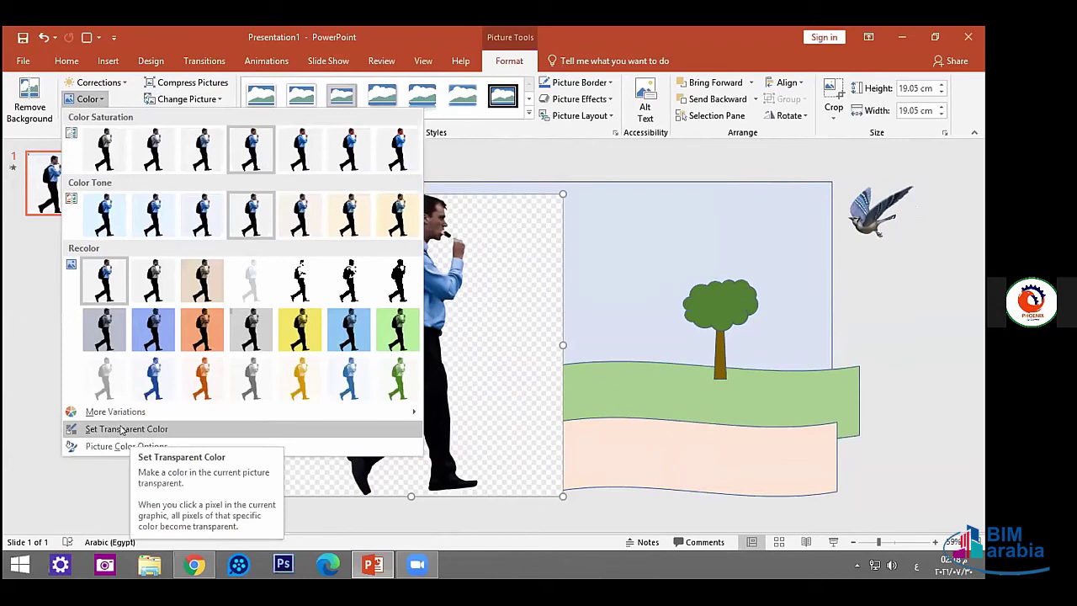
left_click(122, 430)
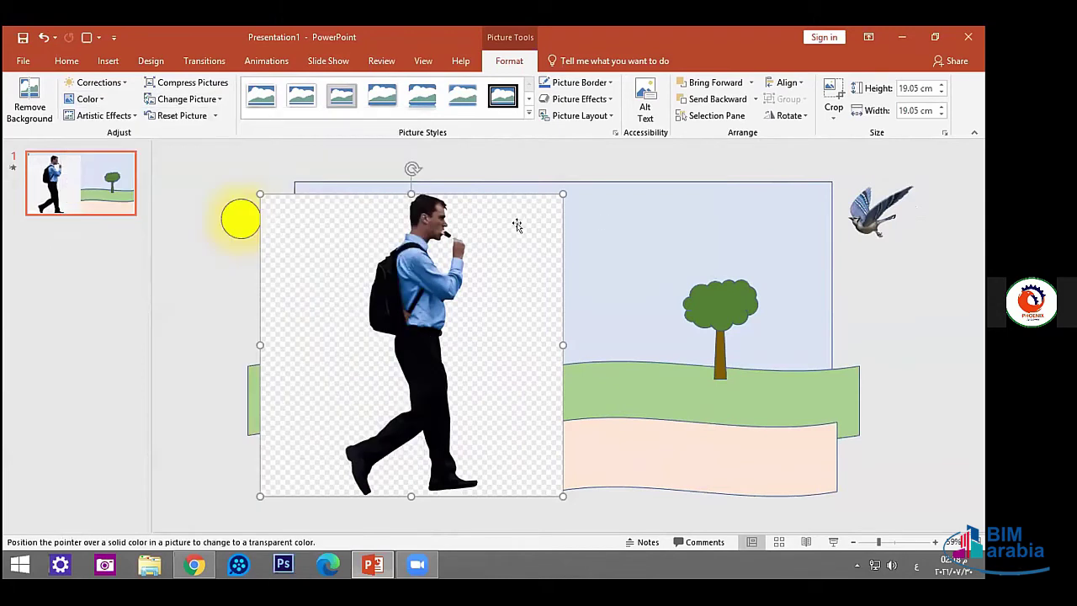
left_click(517, 226)
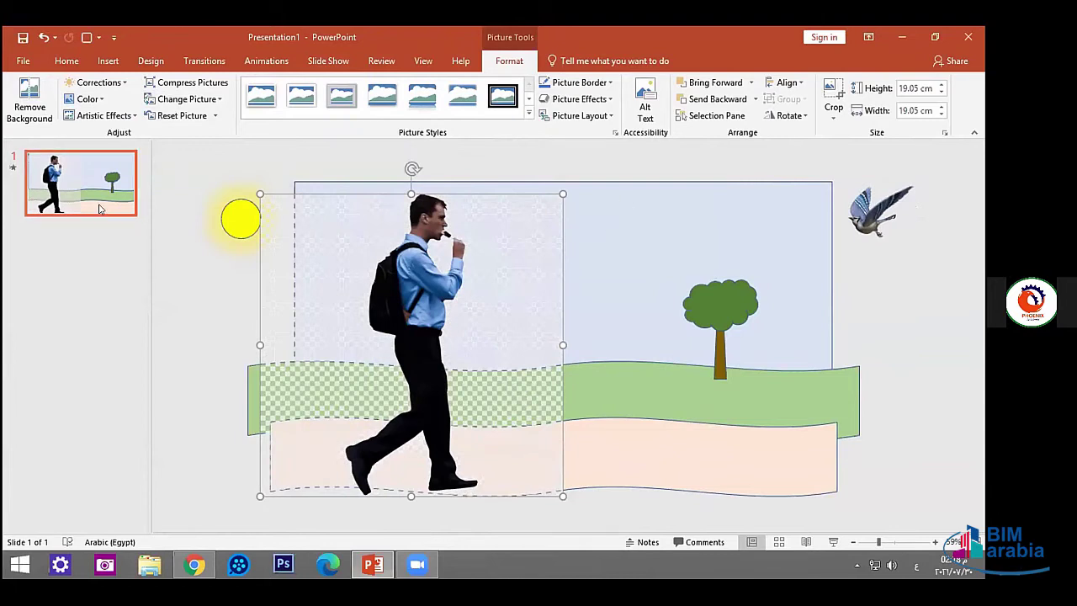
left_click(193, 284)
left_click_drag(413, 283, 502, 314)
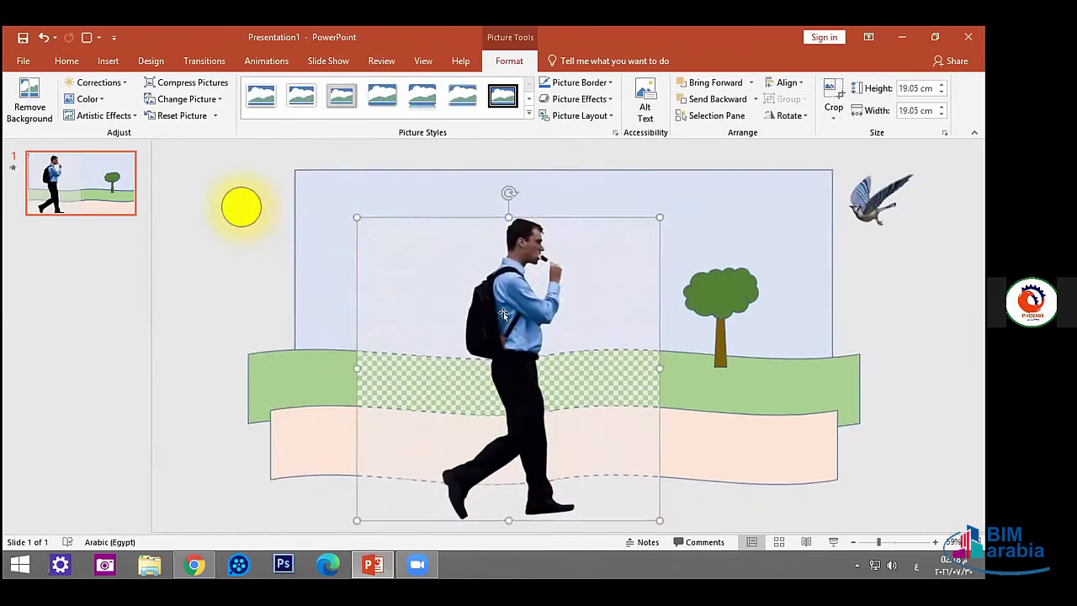
key("Delete")
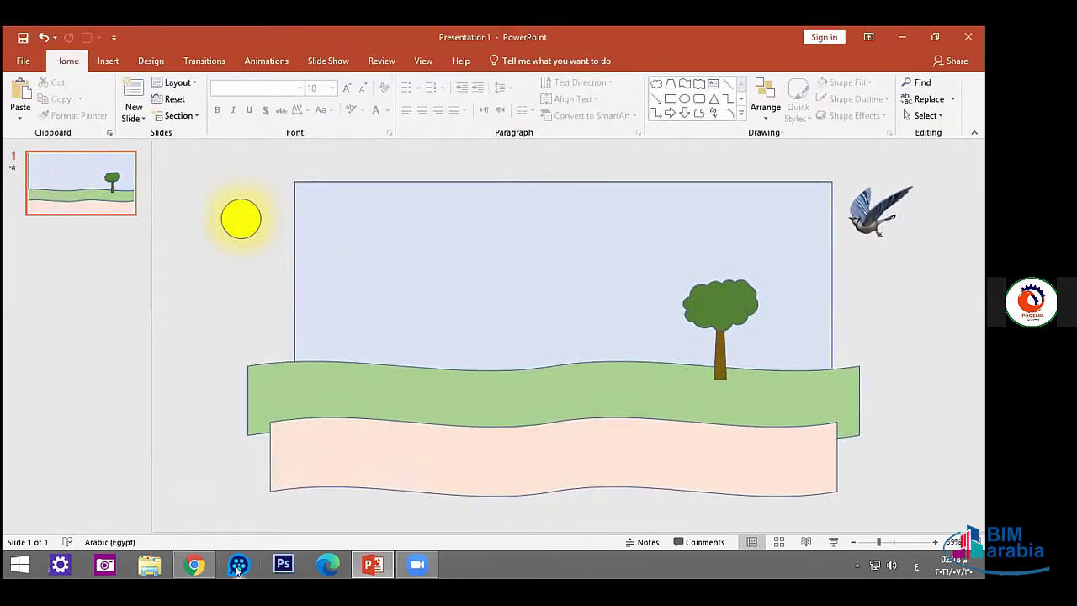
Back in Chrome, browse the image results and preview several walking-man GIFs.
left_click(194, 565)
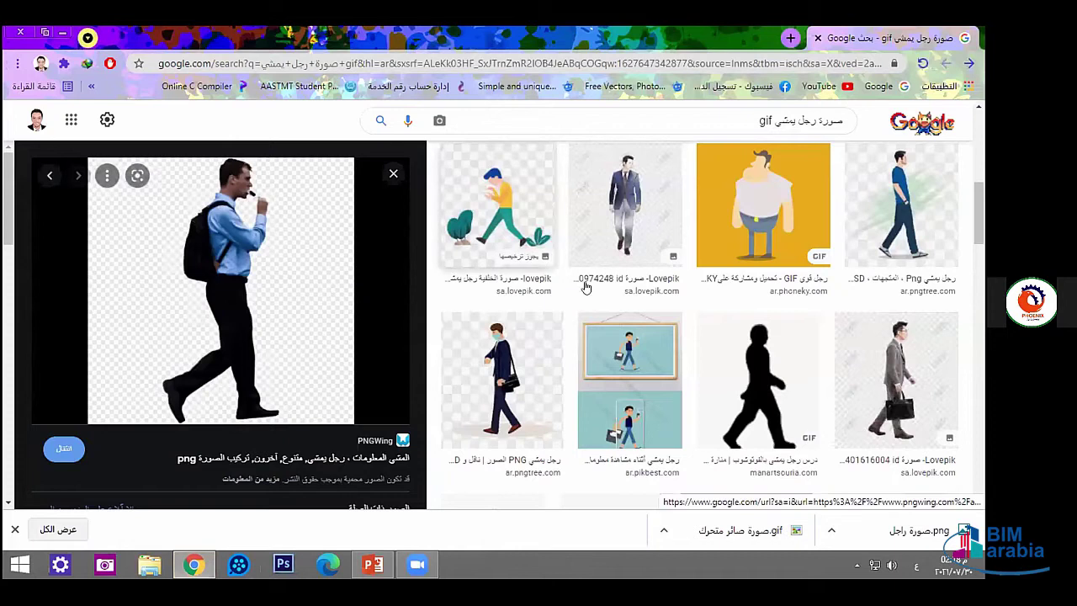
scroll(648, 299, "down", 3)
scroll(657, 336, "down", 2)
scroll(667, 335, "down", 4)
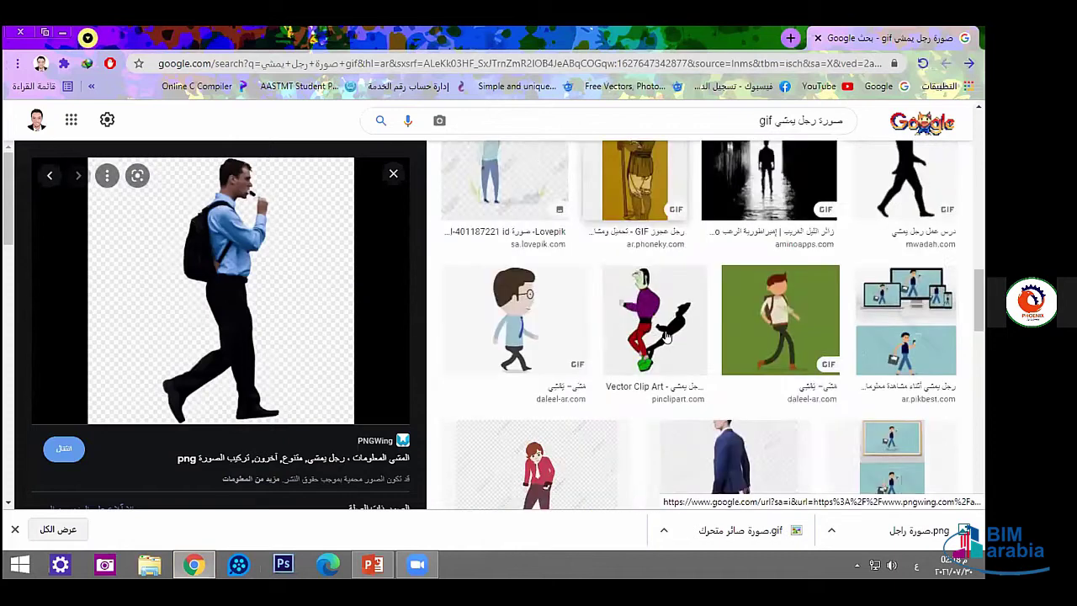
scroll(666, 335, "down", 3)
scroll(667, 335, "down", 3)
scroll(667, 335, "down", 3)
scroll(666, 335, "down", 2)
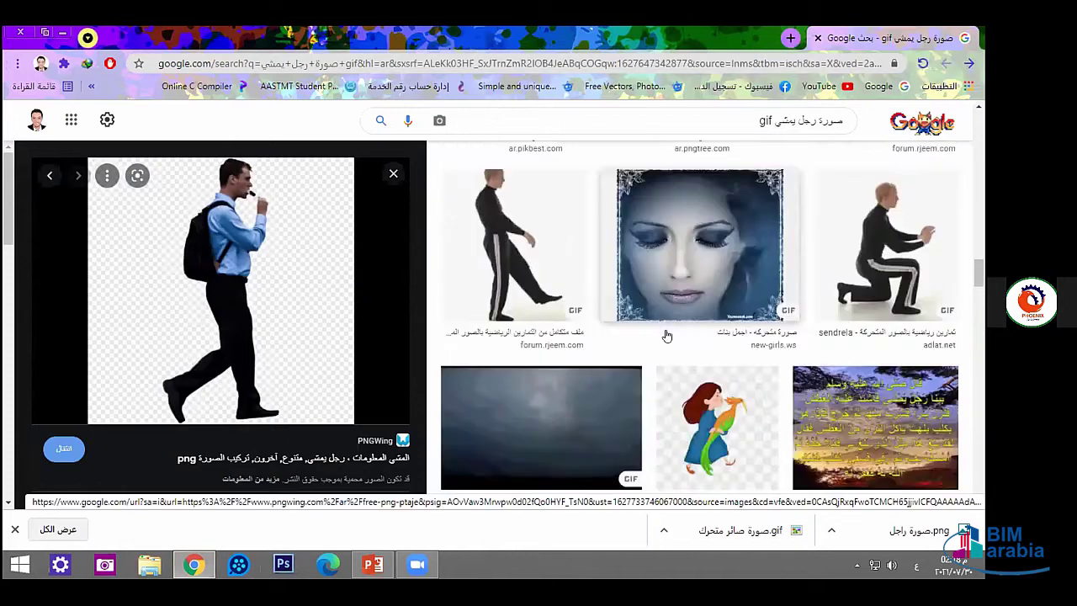
scroll(666, 335, "down", 3)
scroll(666, 335, "down", 2)
scroll(667, 335, "down", 3)
scroll(666, 335, "up", 3)
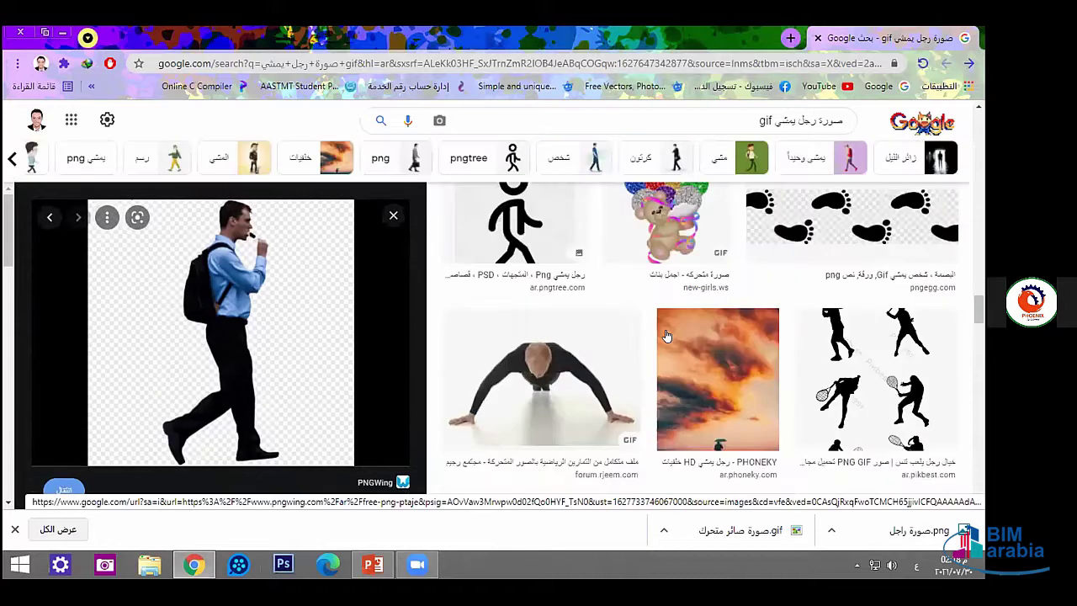
scroll(666, 335, "up", 2)
scroll(364, 451, "down", 3)
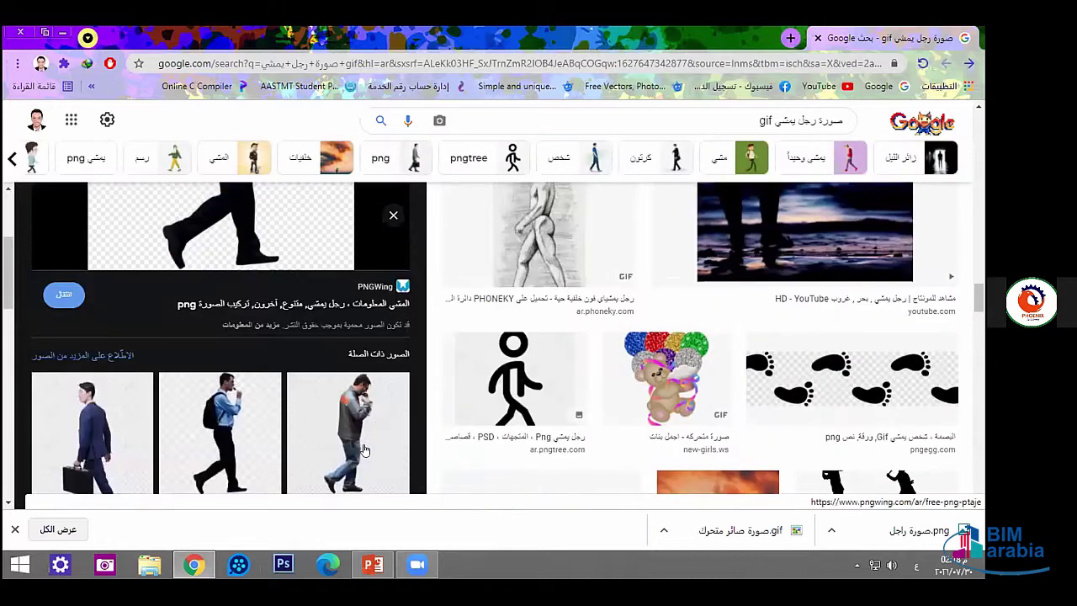
scroll(365, 450, "down", 2)
scroll(365, 450, "down", 3)
scroll(185, 366, "down", 3)
scroll(186, 366, "down", 3)
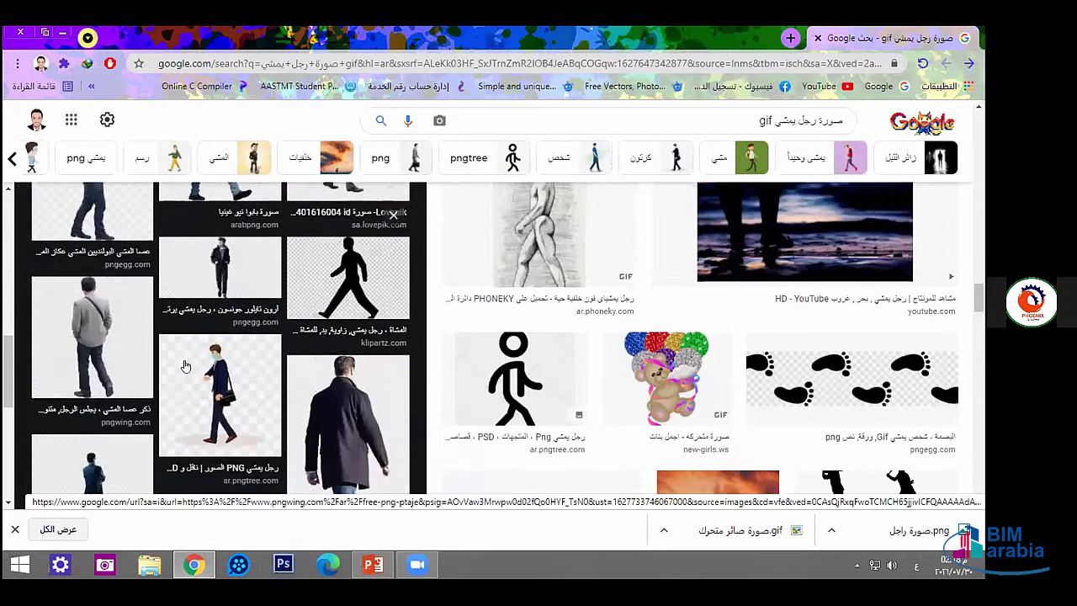
left_click(185, 366)
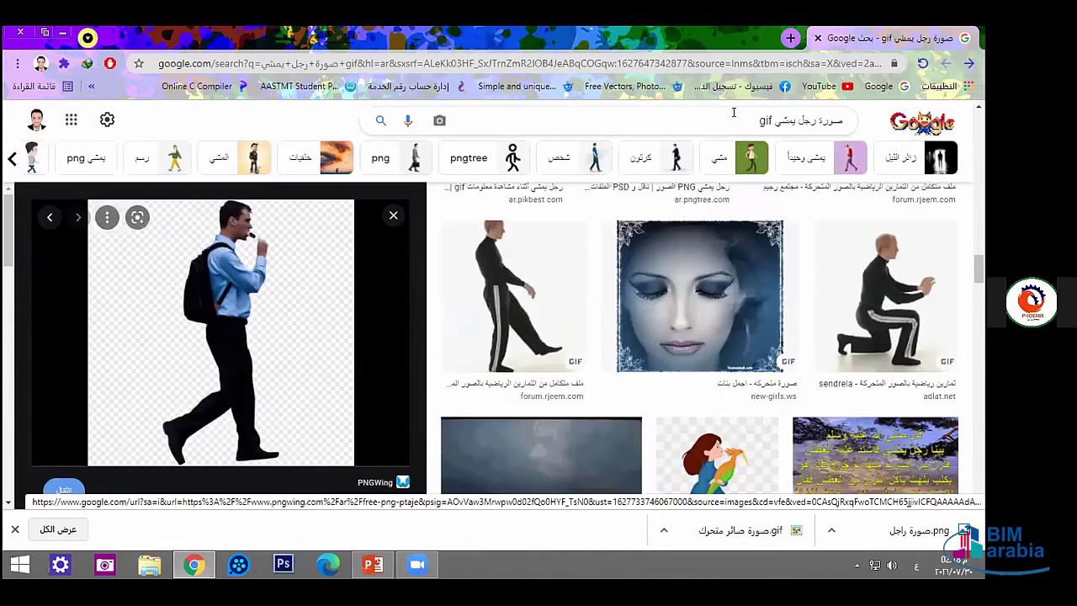
scroll(782, 175, "up", 3)
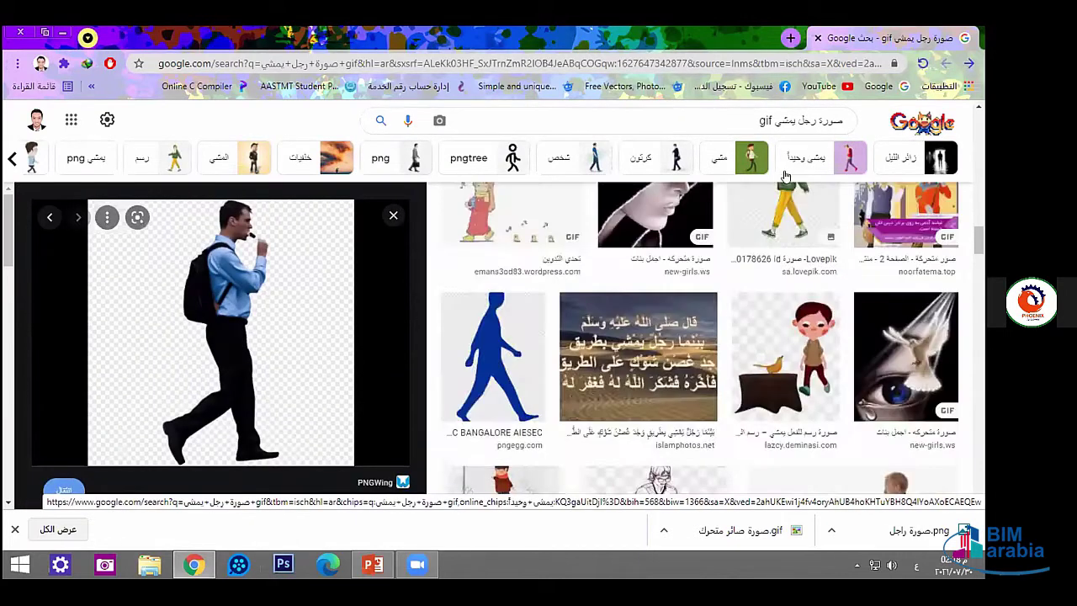
scroll(785, 175, "up", 2)
scroll(758, 253, "up", 3)
scroll(716, 295, "up", 3)
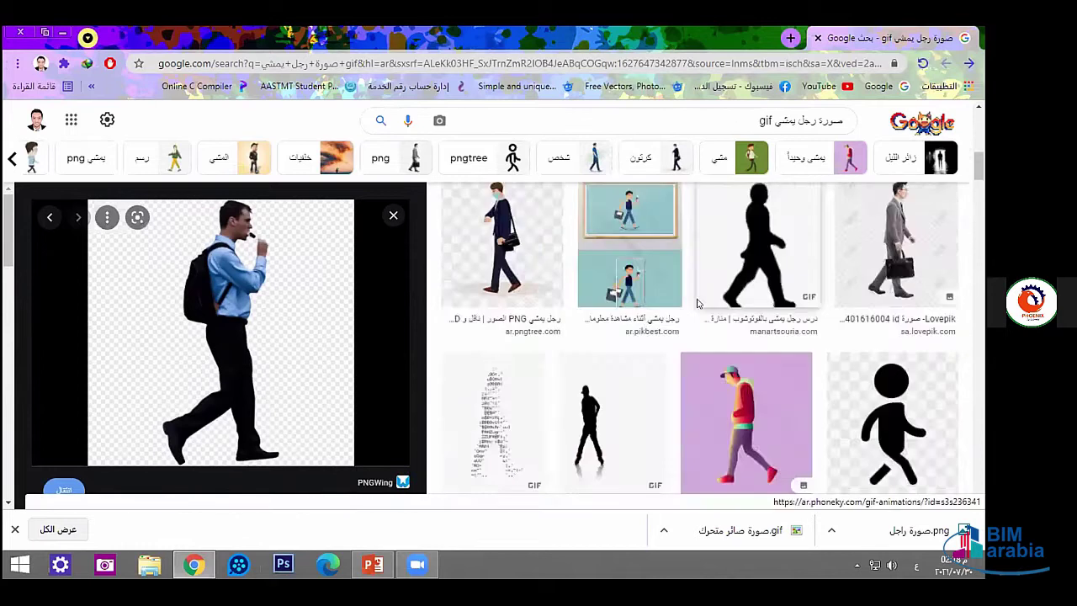
scroll(674, 332, "up", 3)
left_click(627, 324)
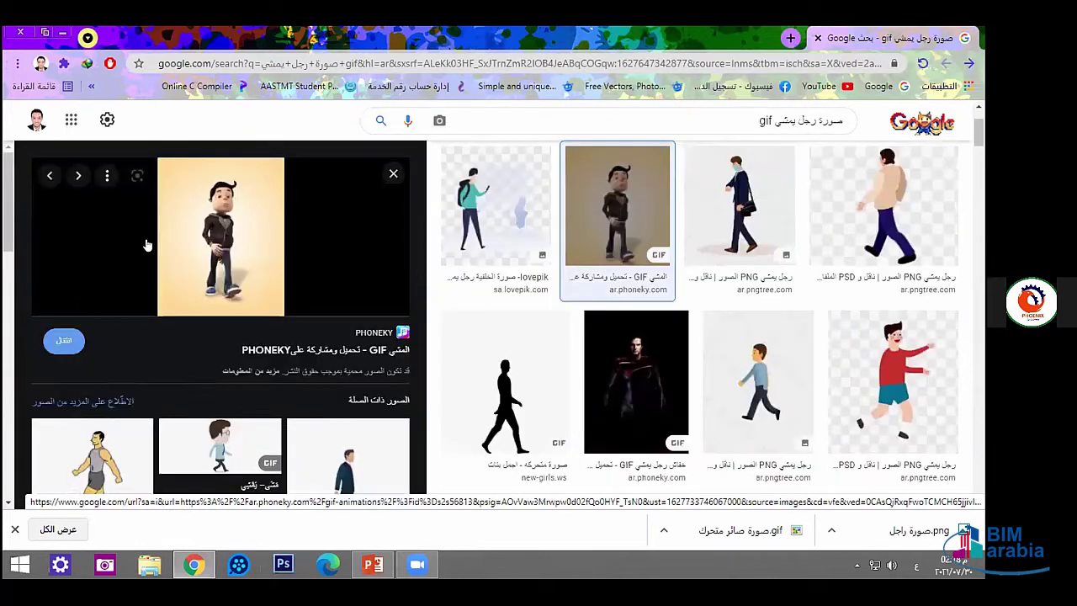
scroll(299, 359, "down", 3)
Save the businessman-with-briefcase GIF to the Desktop as 'QualifiedFlimsyIsopod-size_restricted.gif'.
left_click(339, 268)
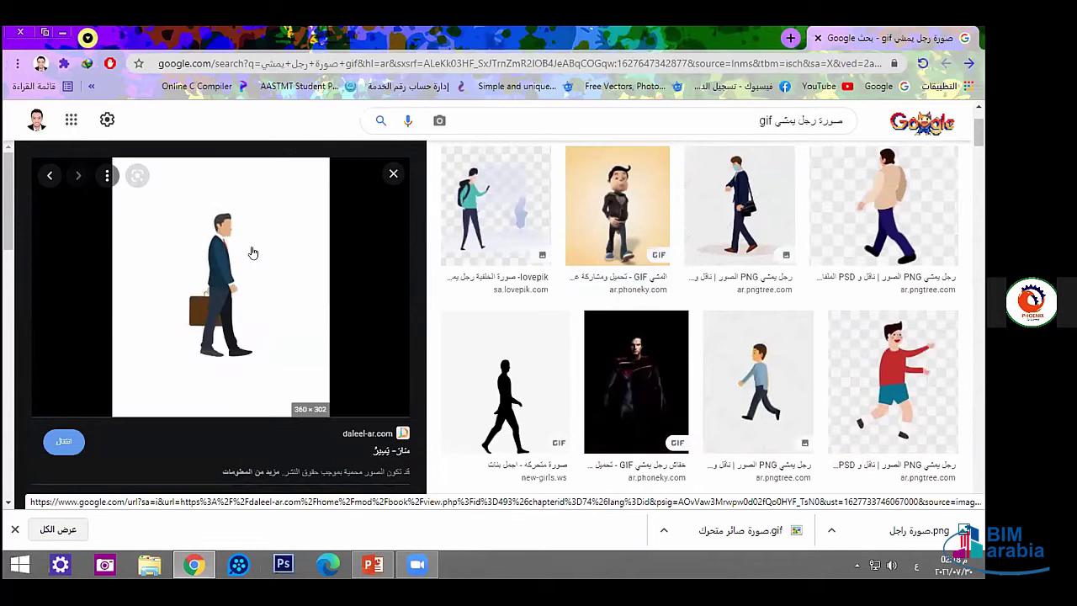
right_click(226, 268)
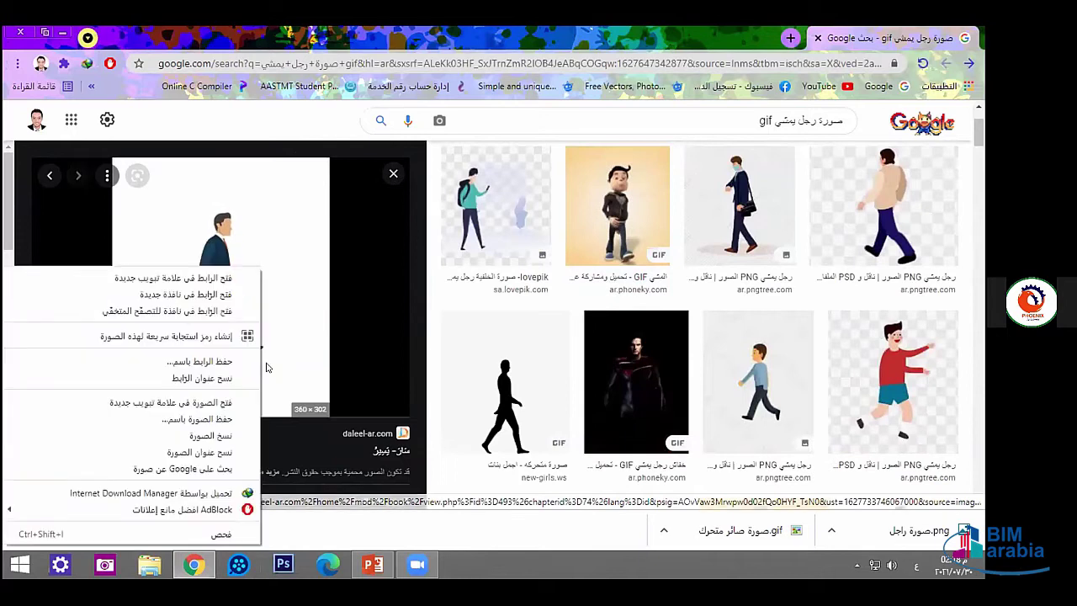
left_click(214, 420)
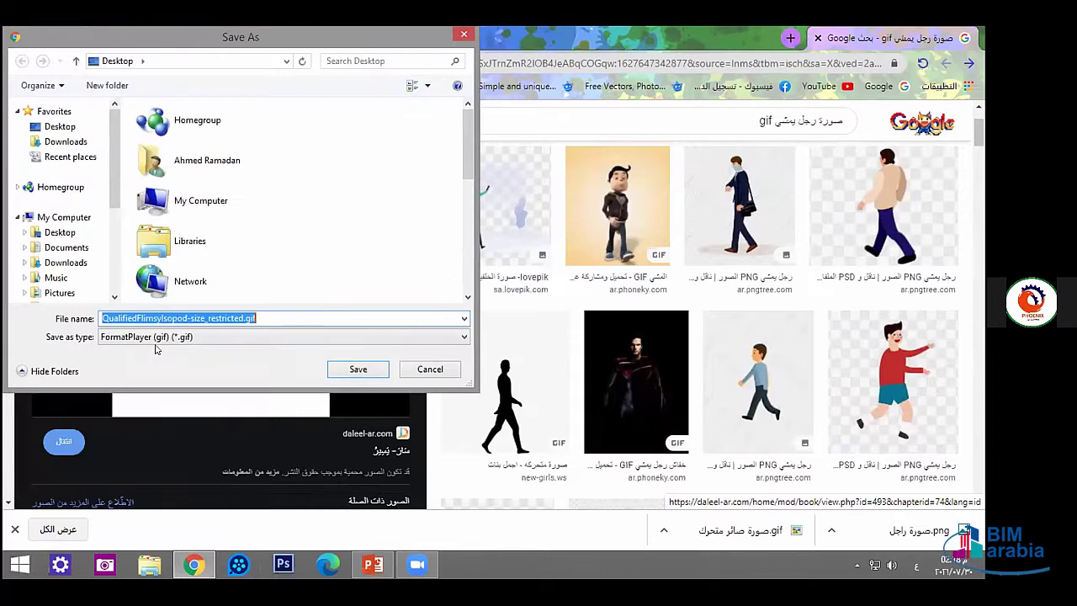
left_click(67, 128)
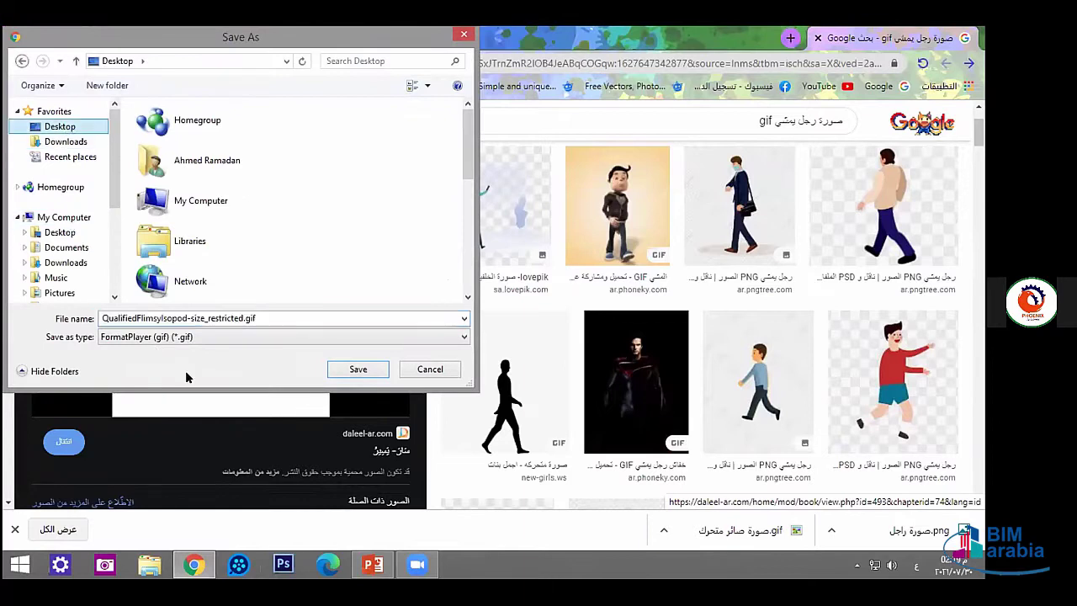
left_click(124, 318)
left_click(117, 318)
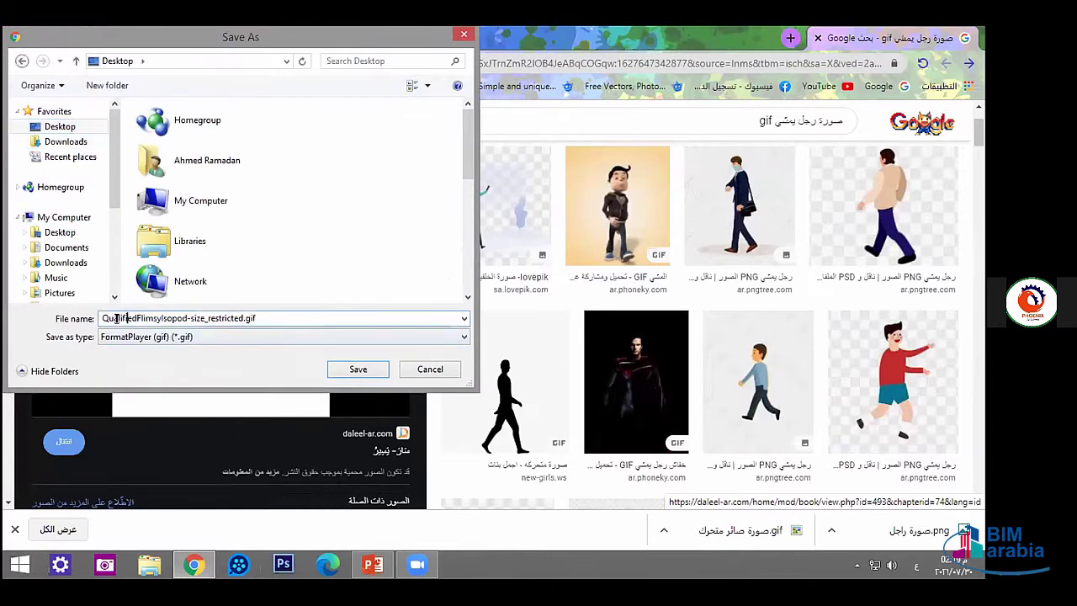
left_click_drag(101, 318, 227, 320)
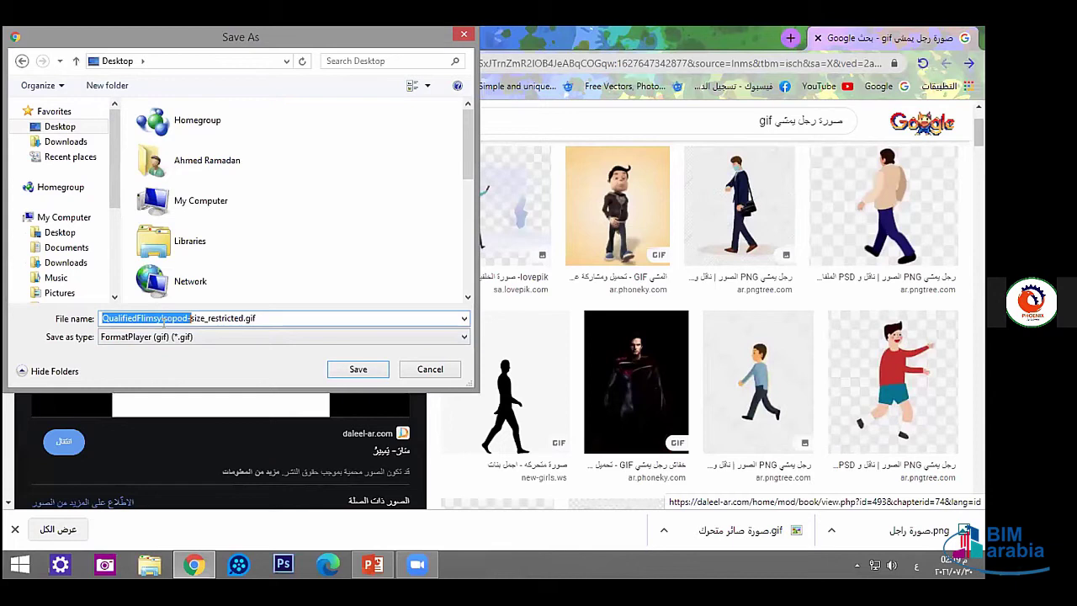
left_click(230, 318)
left_click(358, 369)
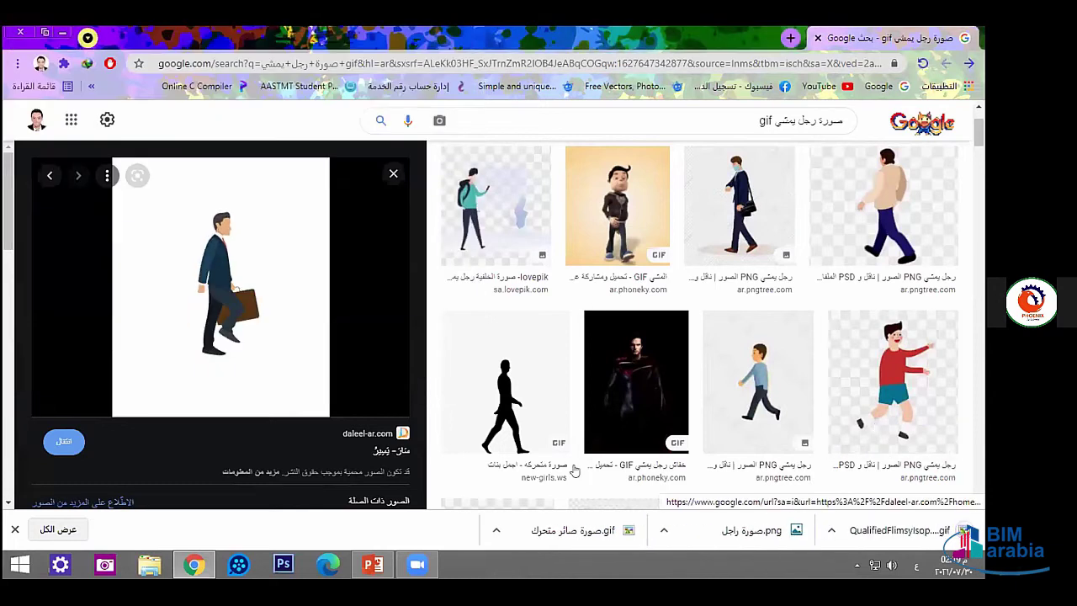
Insert the saved businessman GIF onto the PowerPoint slide.
left_click(374, 564)
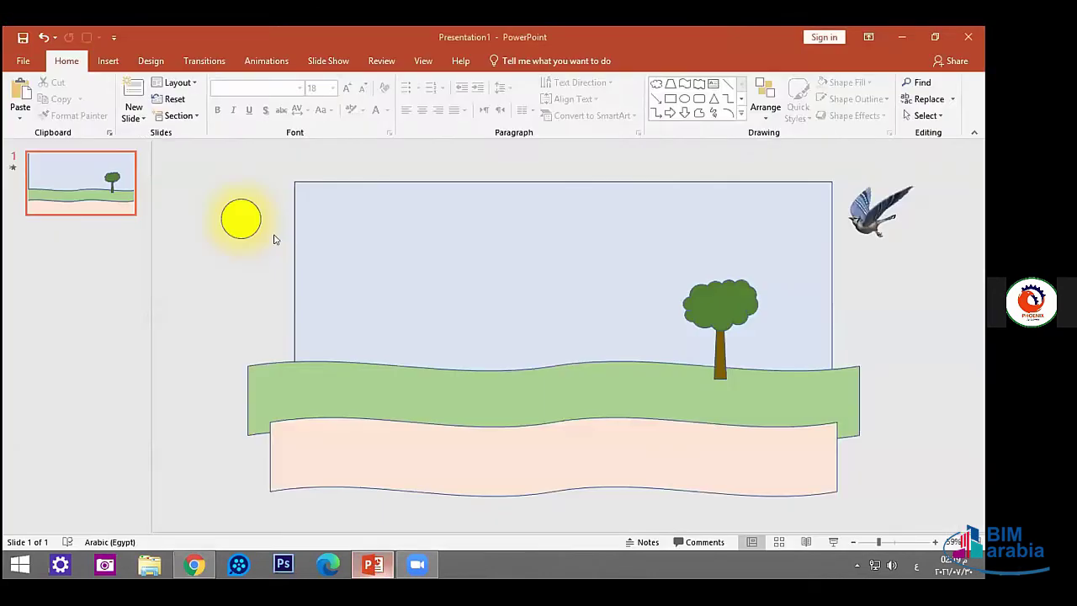
left_click(108, 60)
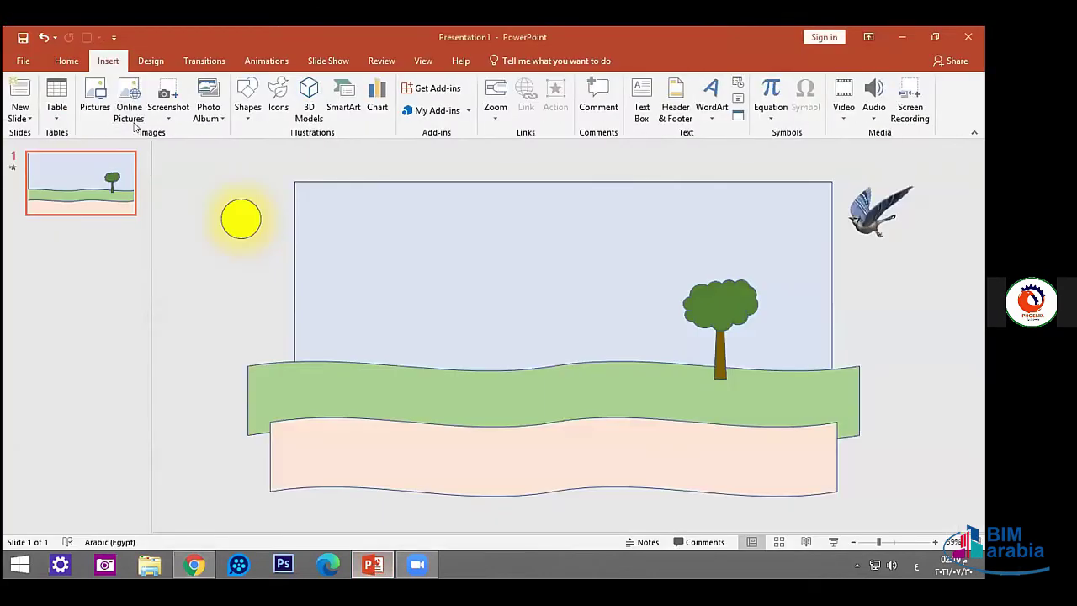
left_click(95, 99)
left_click(426, 240)
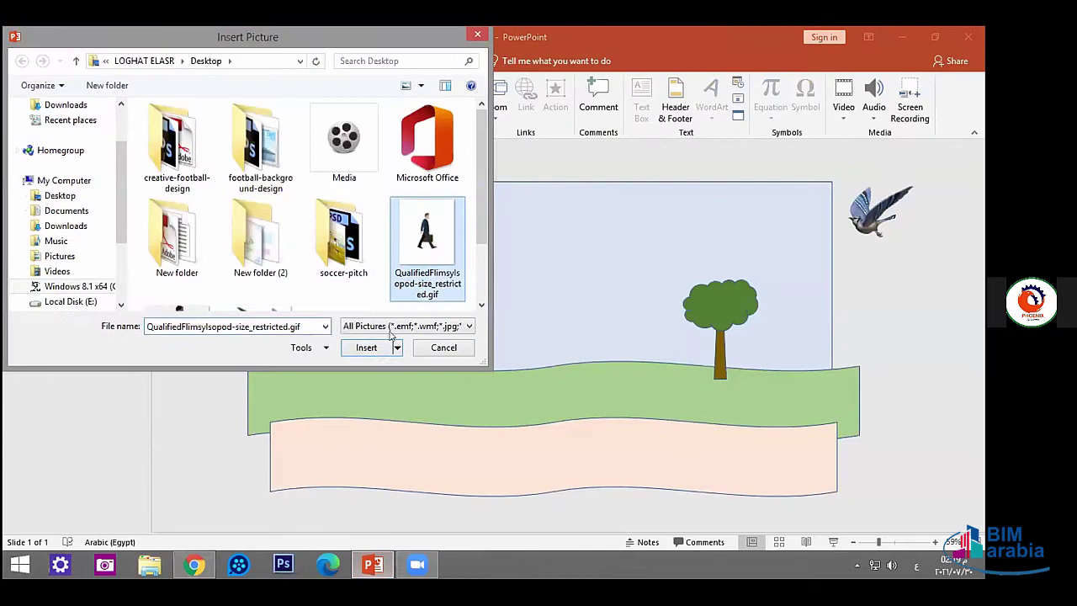
left_click(373, 353)
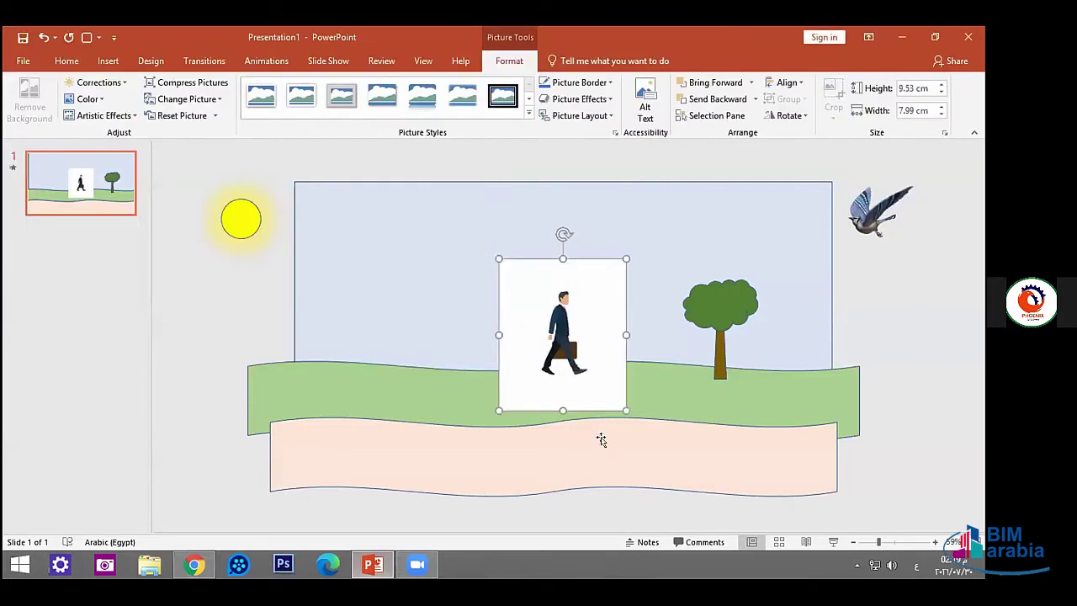
Make the GIF's white background transparent and drag it to the slide's lower left.
left_click(86, 98)
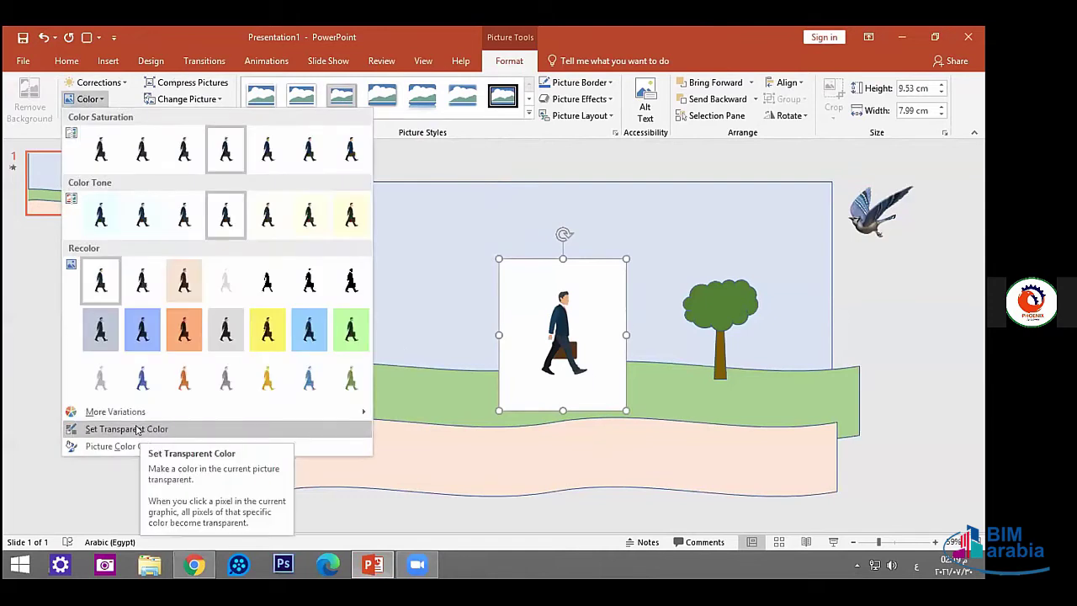
left_click(136, 430)
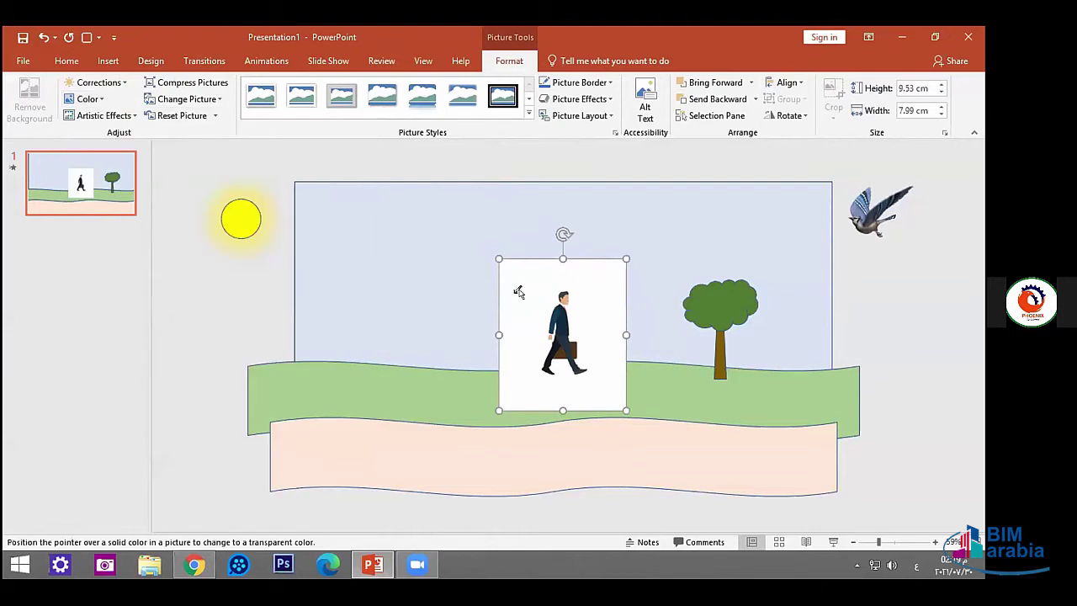
left_click(523, 277)
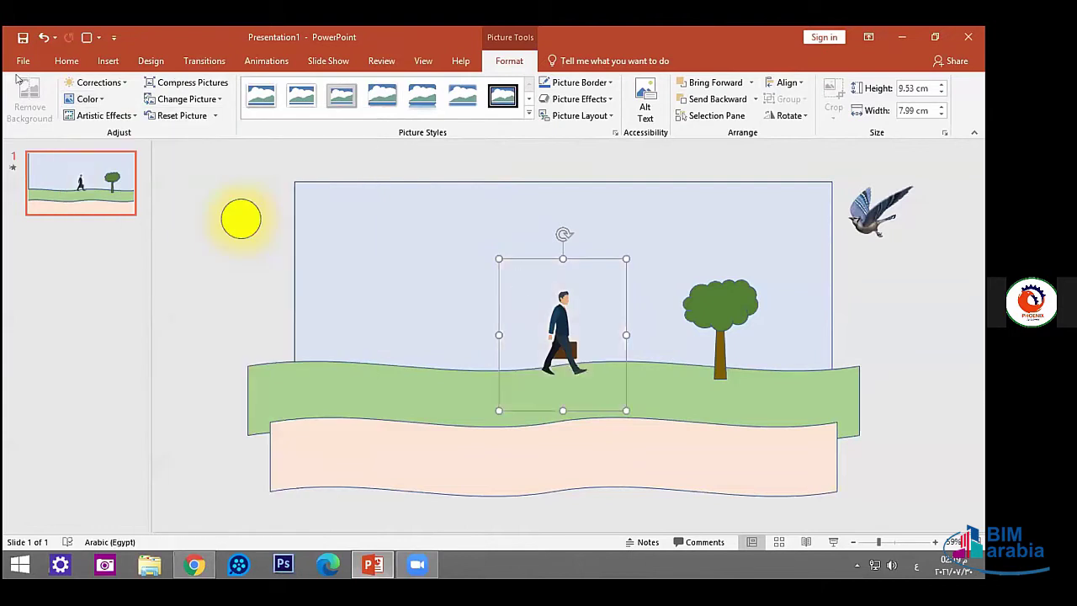
mouse_move(549, 351)
left_mouse_down()
mouse_move(208, 469)
mouse_move(214, 452)
left_mouse_up()
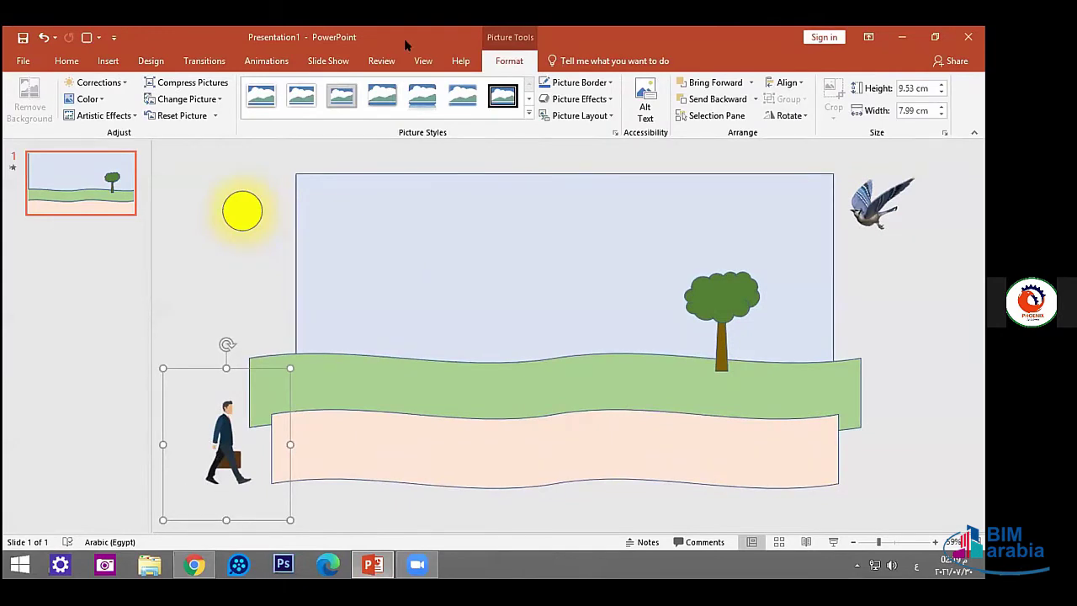
Show the Animations ribbon and open the gallery of animation effects.
left_click(261, 64)
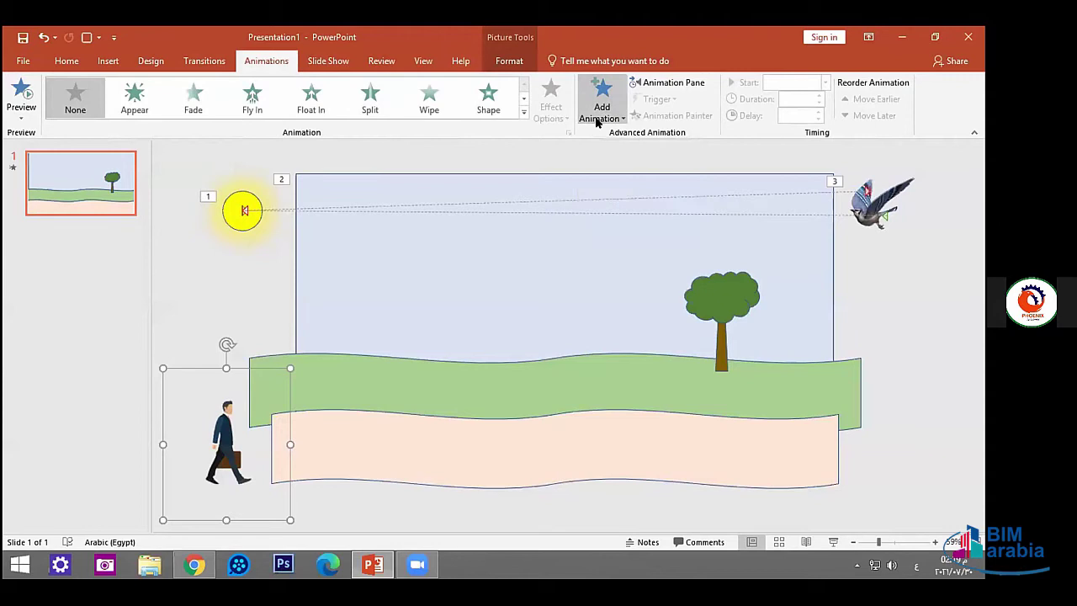
left_click(607, 105)
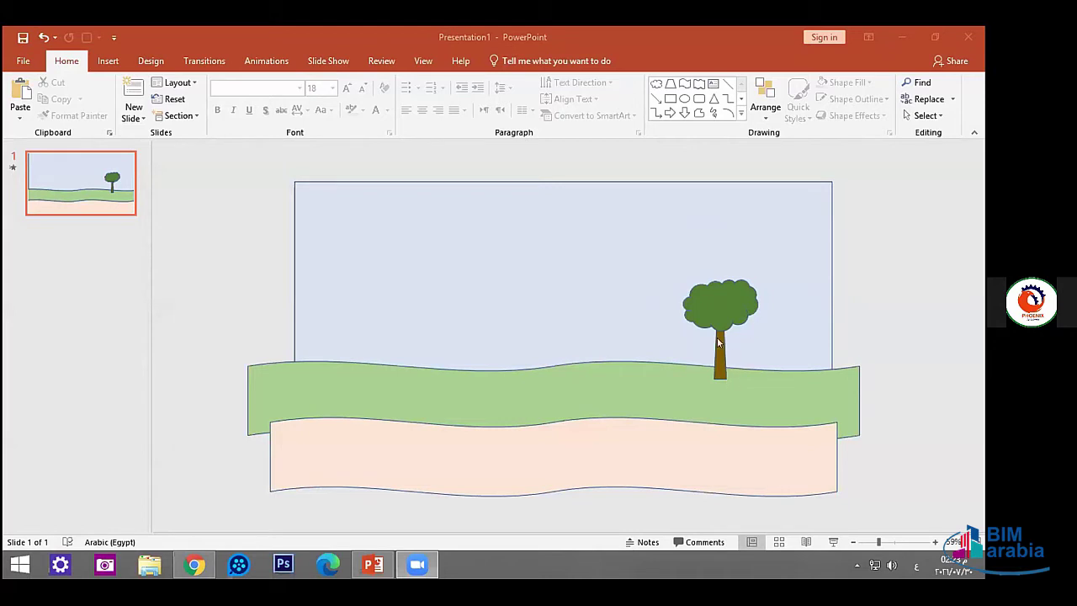
Group the tree's trunk and green canopy into a single object.
left_click(712, 307)
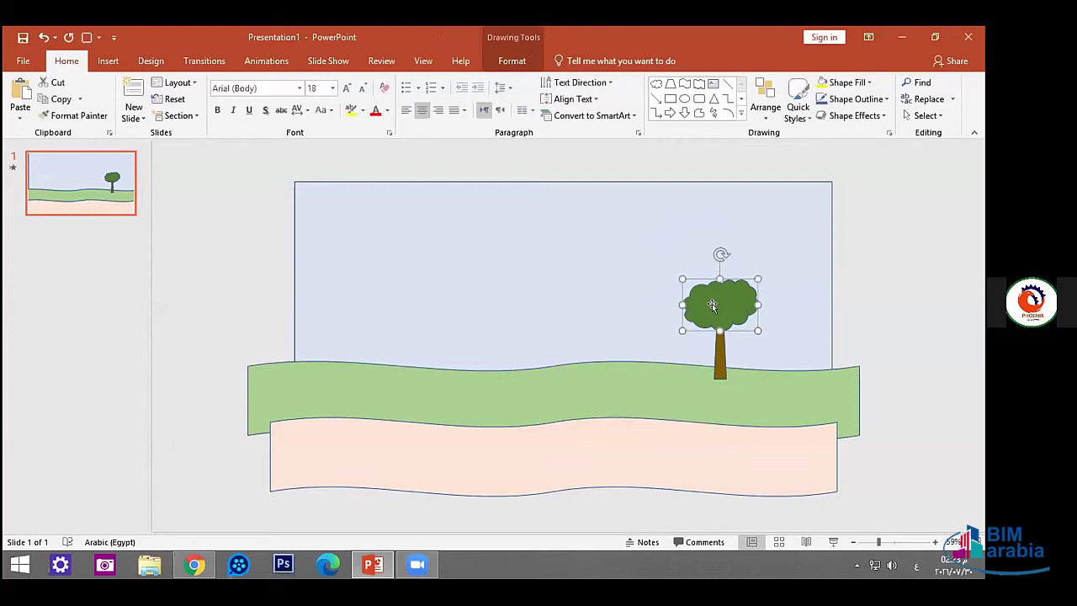
left_click(717, 357)
left_click(699, 309)
left_click_drag(728, 327, 618, 287)
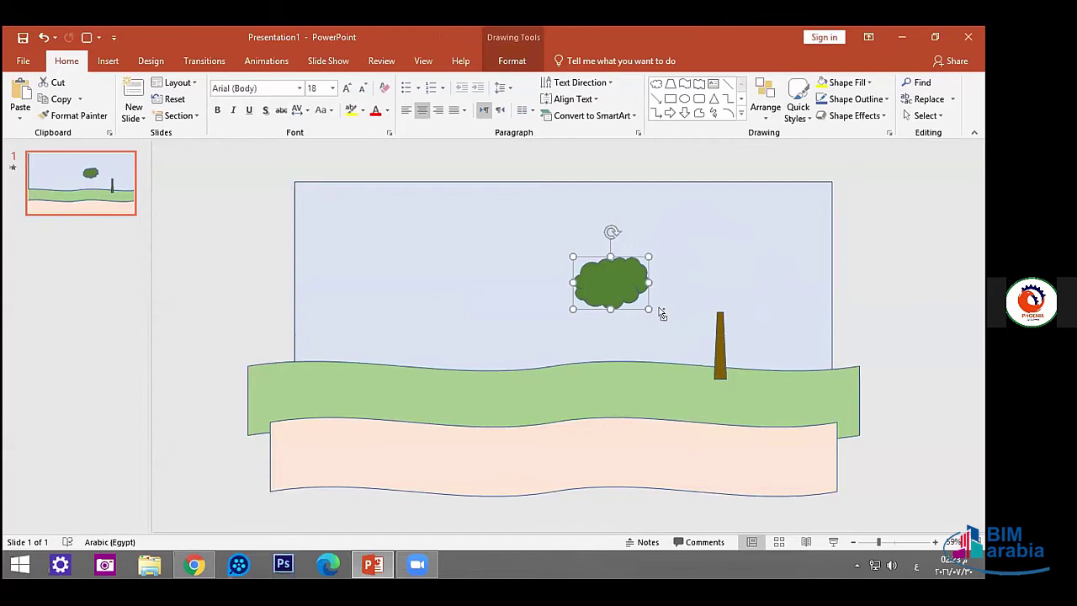
key("ctrl+z")
left_click(641, 354)
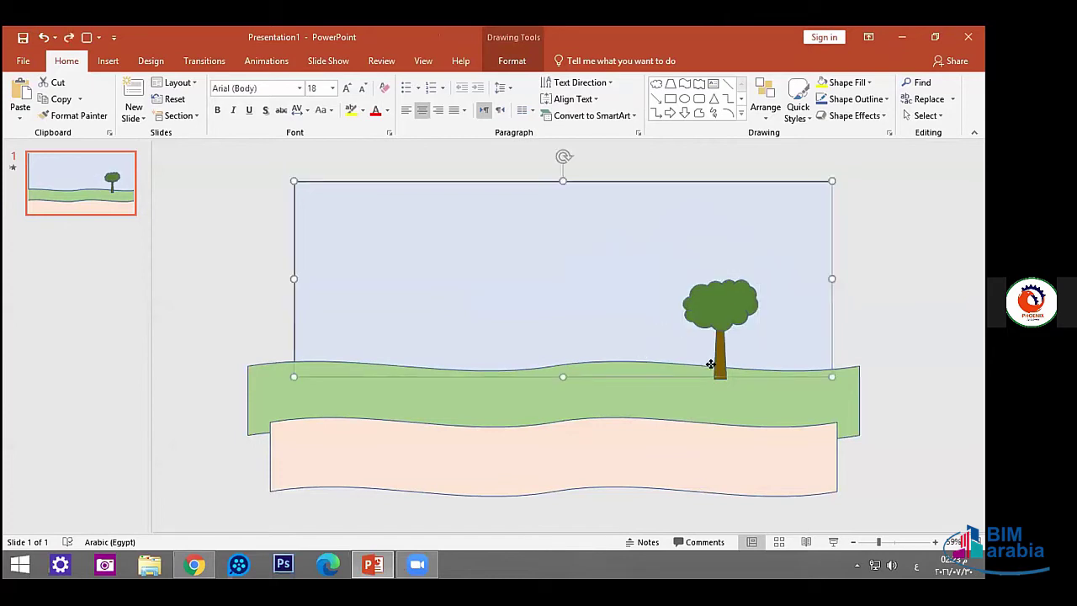
left_click(717, 358)
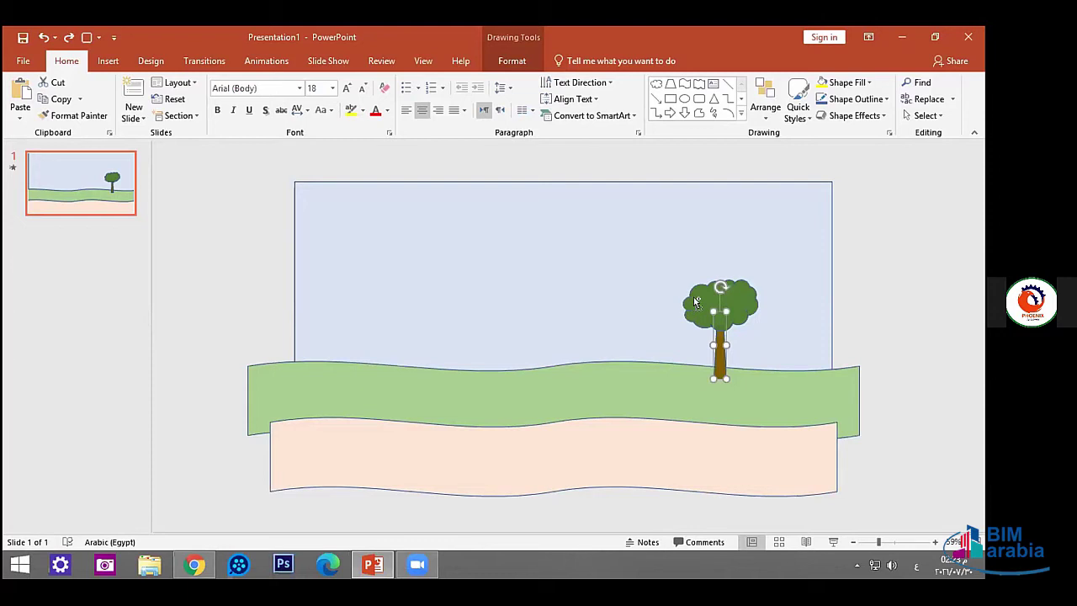
left_click(701, 300, "shift")
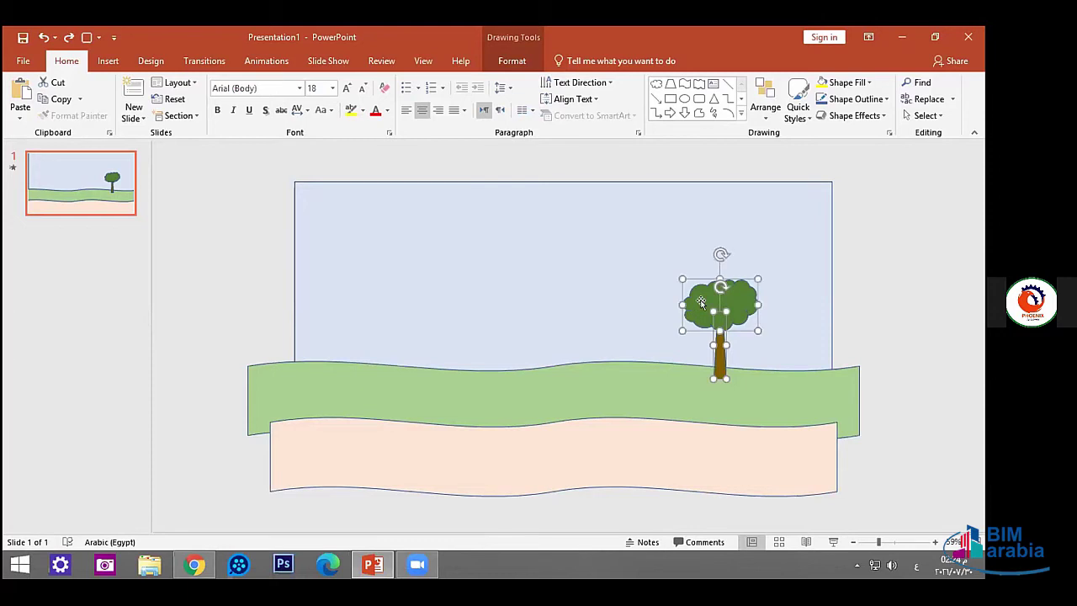
right_click(701, 297)
mouse_move(740, 382)
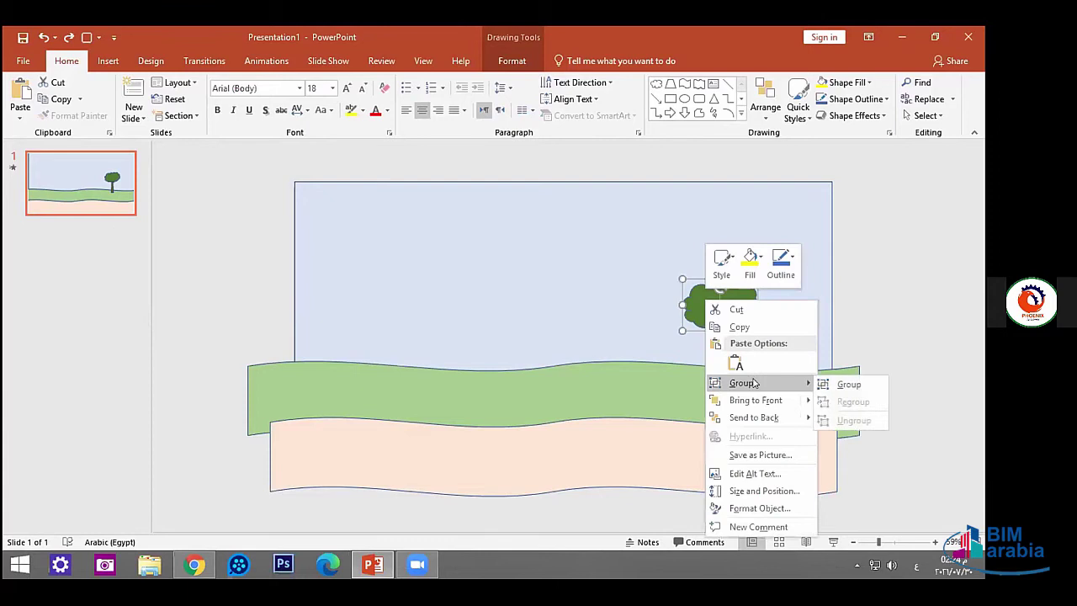
left_click(842, 386)
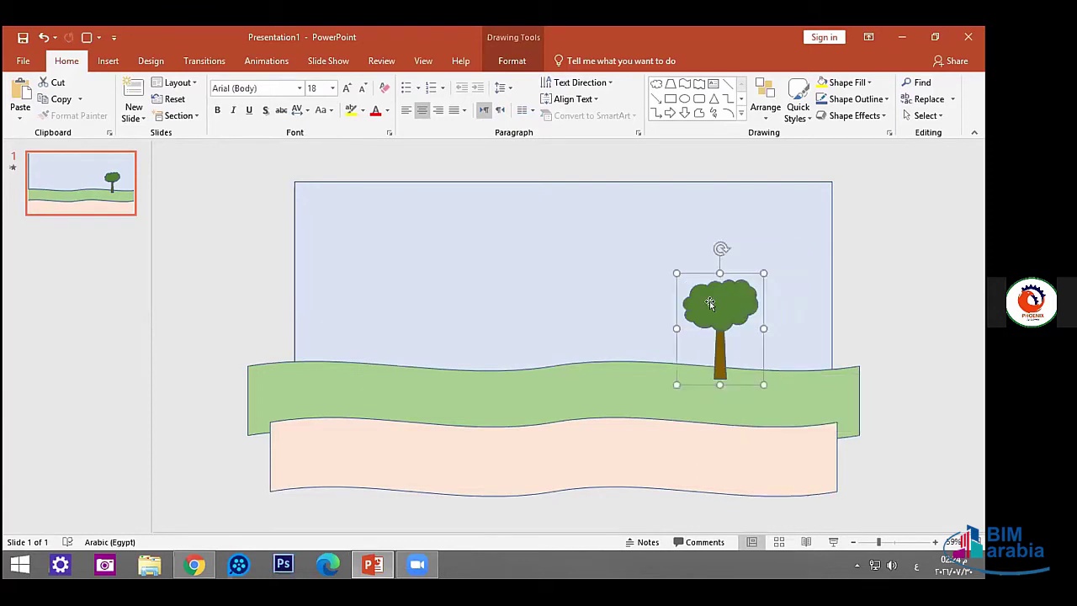
Nudge the grouped tree slightly right so it stands on the grass.
left_click_drag(546, 281, 497, 281)
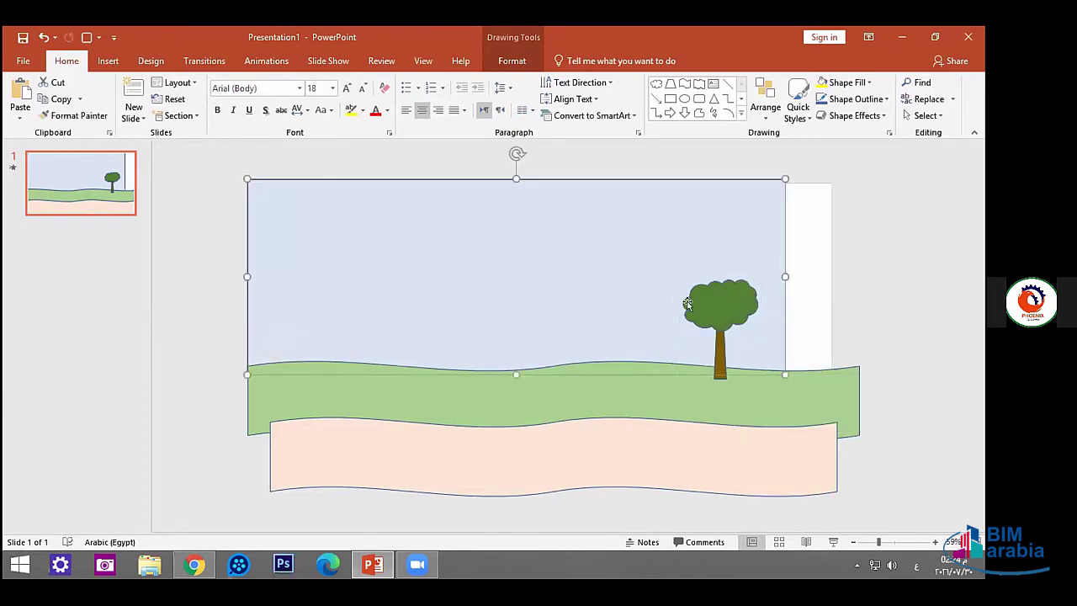
key("ctrl+z")
mouse_move(710, 303)
left_mouse_down()
mouse_move(542, 277)
mouse_move(724, 306)
left_mouse_up()
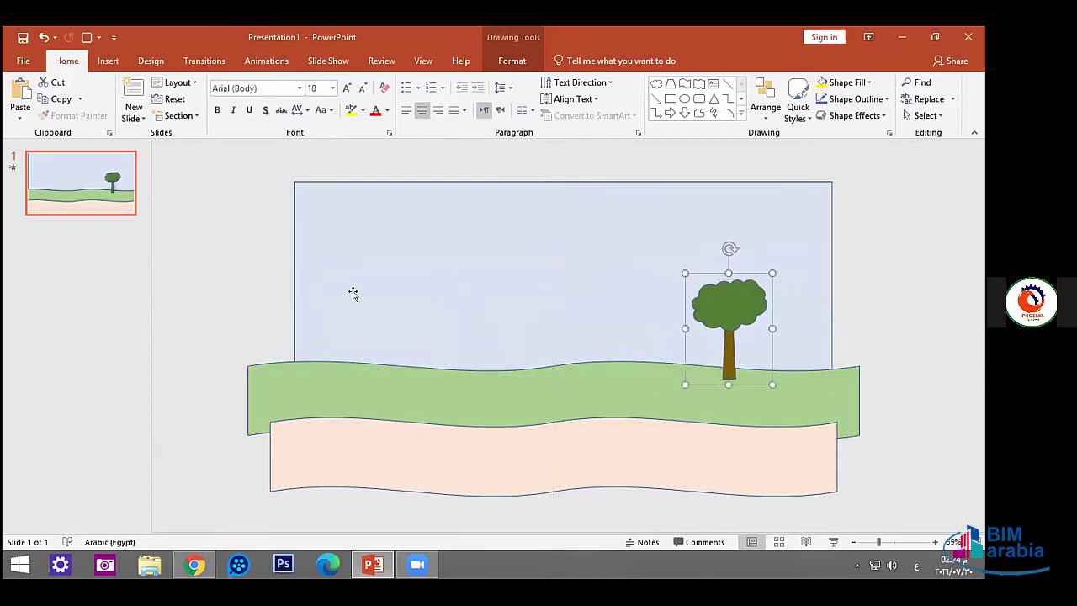
Draw a roughly 2.25 cm yellow circle just off the slide's top-left corner.
left_click(107, 60)
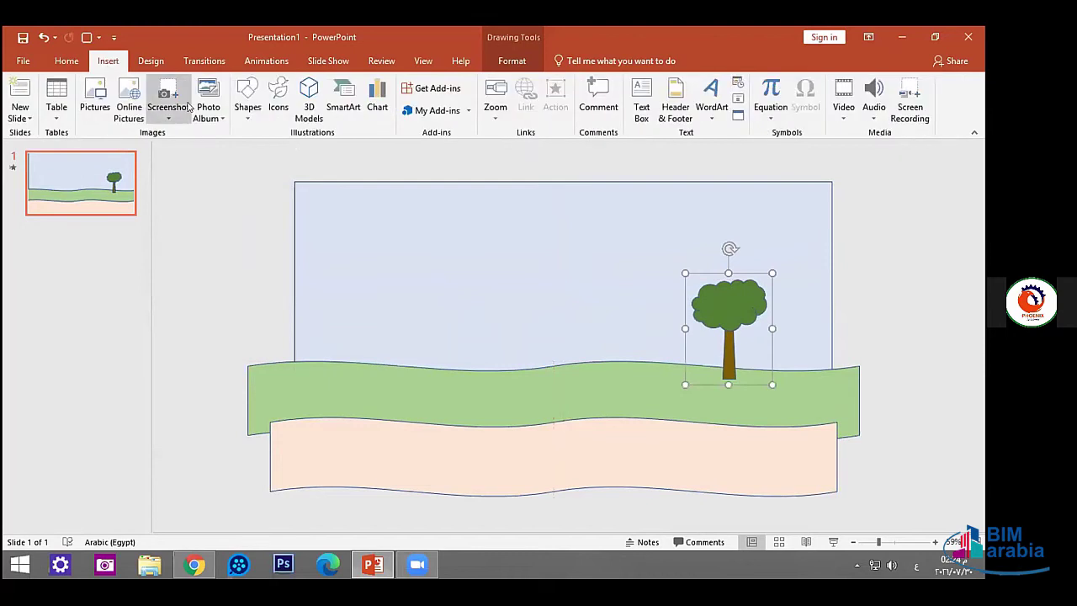
left_click(248, 99)
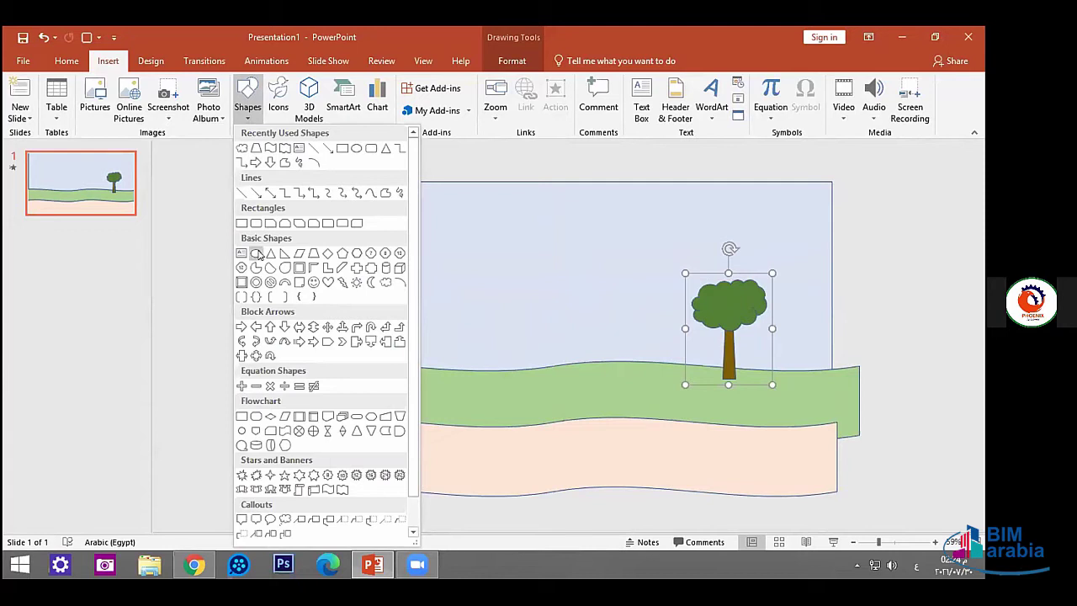
left_click(256, 253)
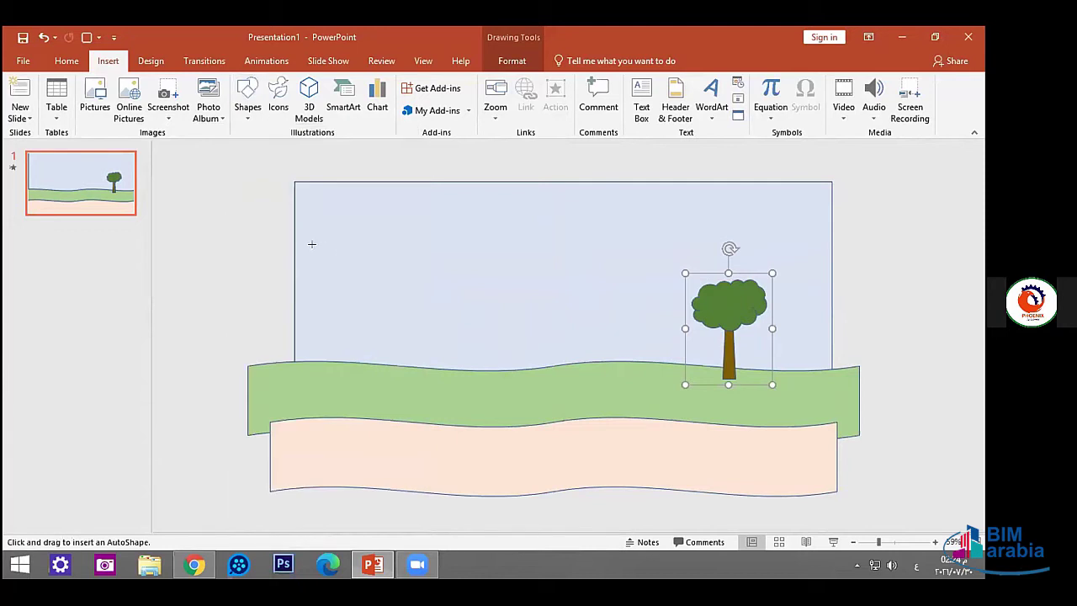
left_click(315, 217)
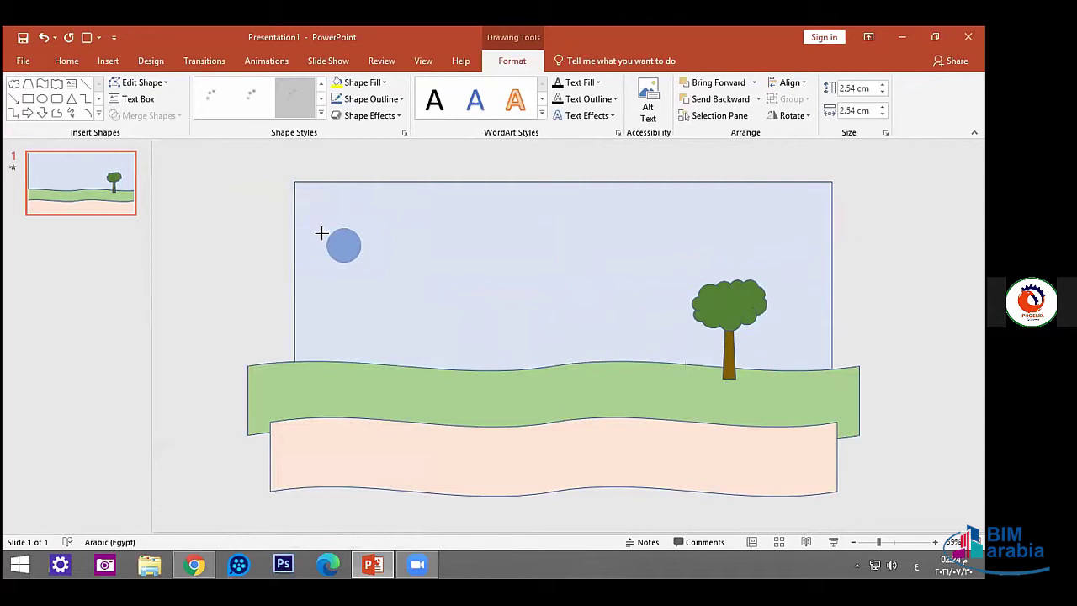
mouse_move(322, 234)
left_mouse_down()
mouse_move(332, 232)
mouse_move(254, 208)
left_mouse_up()
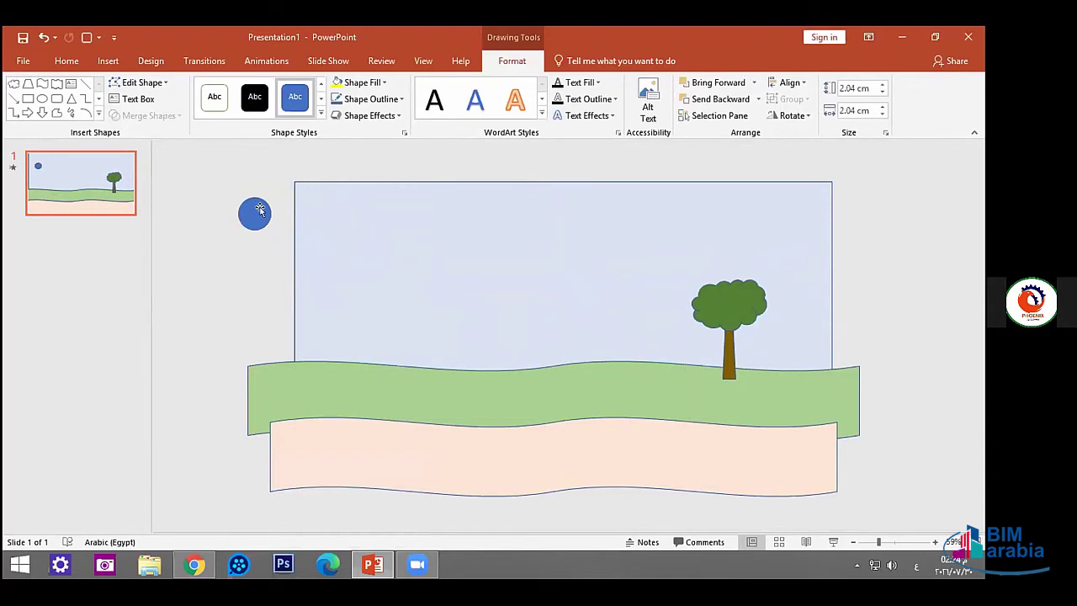
left_click(260, 210)
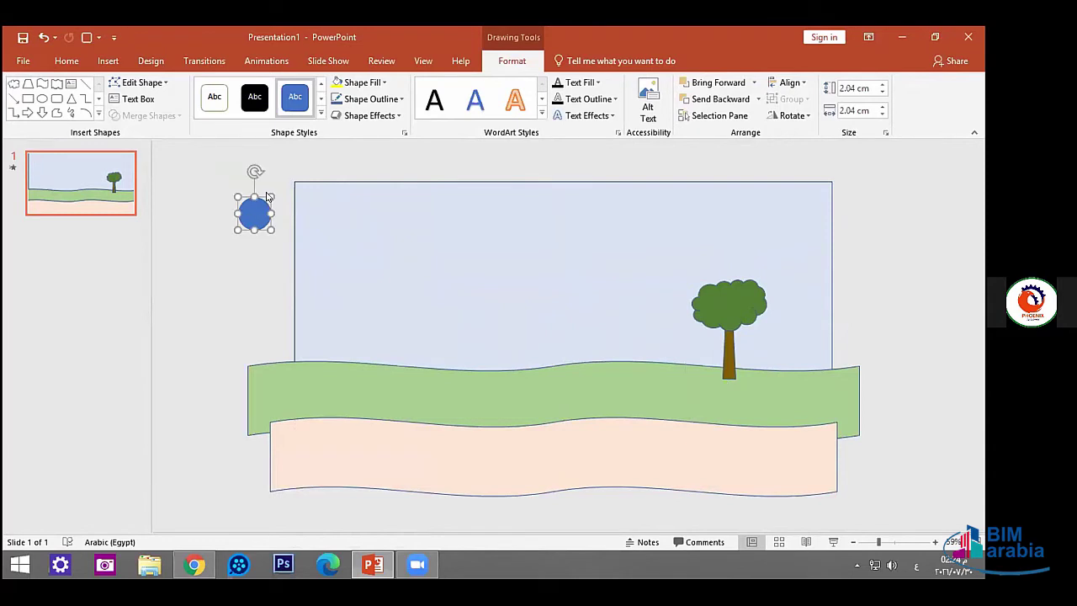
left_click(368, 82)
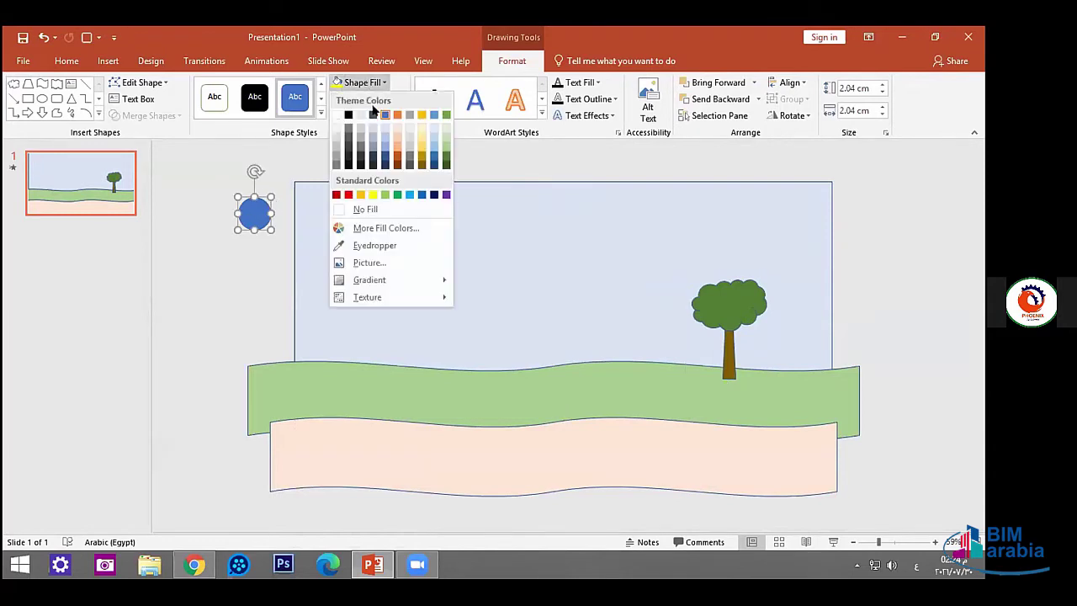
left_click(372, 195)
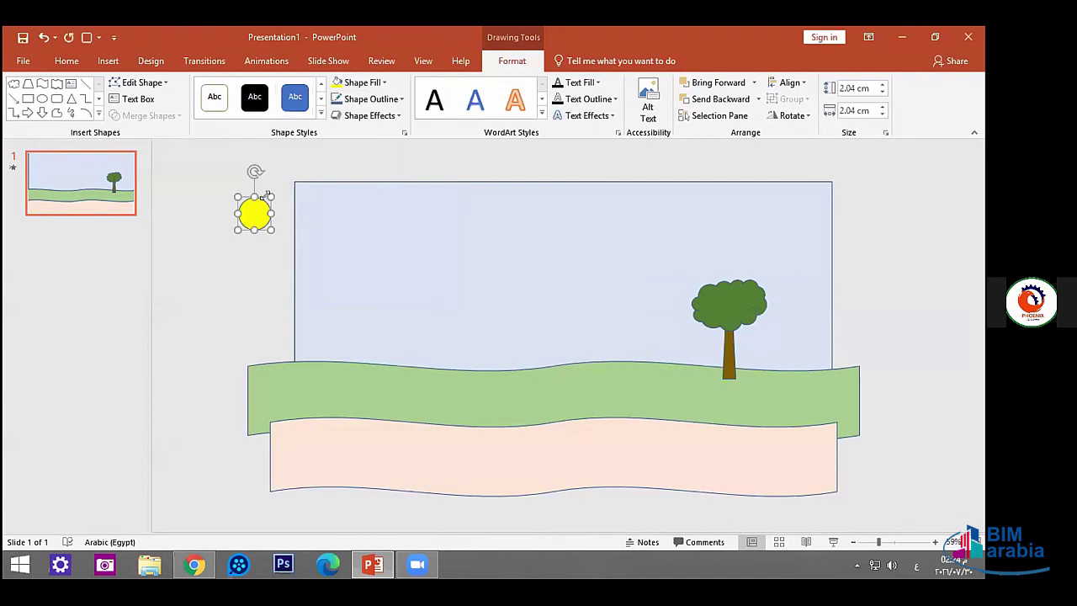
left_click_drag(266, 196, 275, 193)
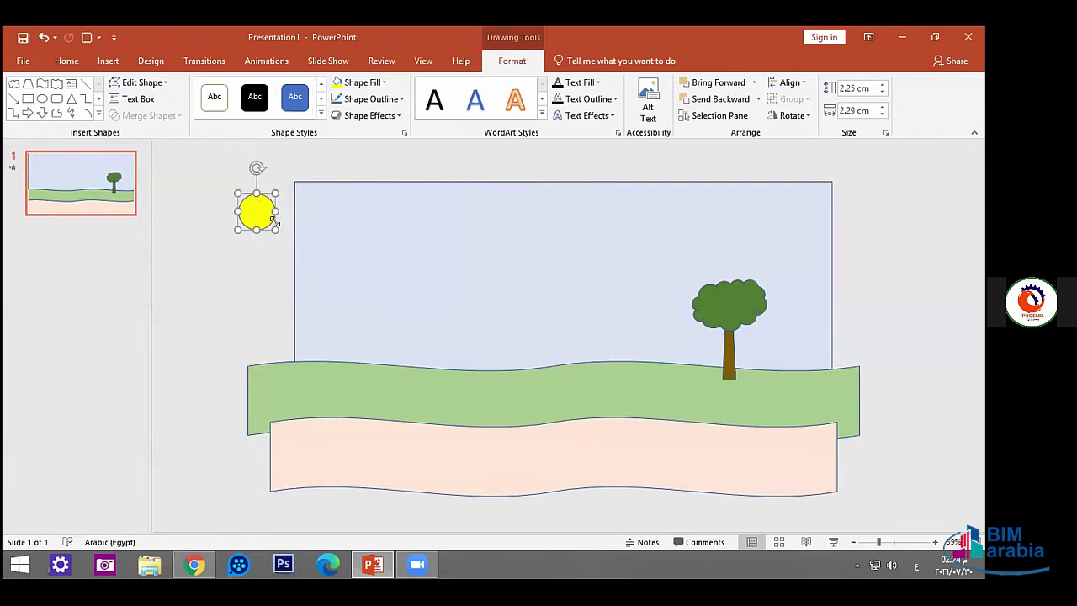
Give the sun a gold glow widened to 49 pt, then settle its position.
left_click(353, 115)
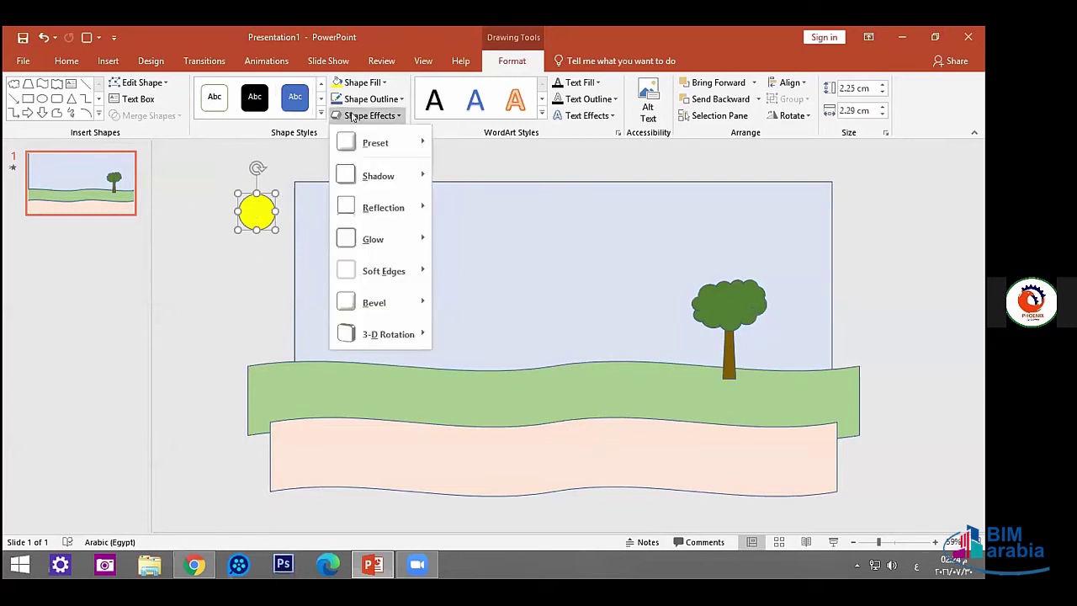
mouse_move(394, 239)
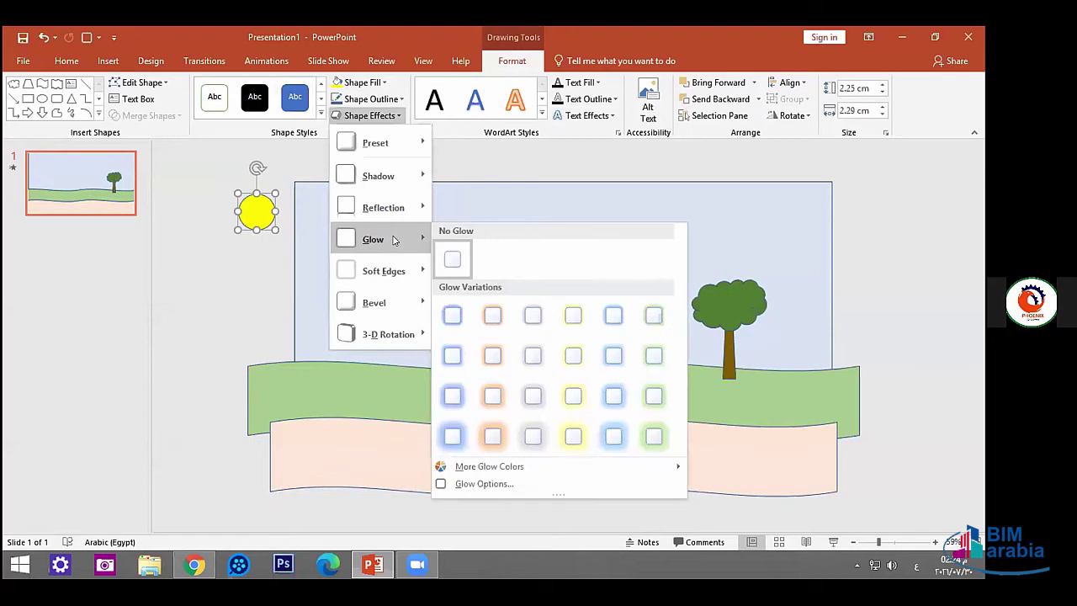
left_click(575, 437)
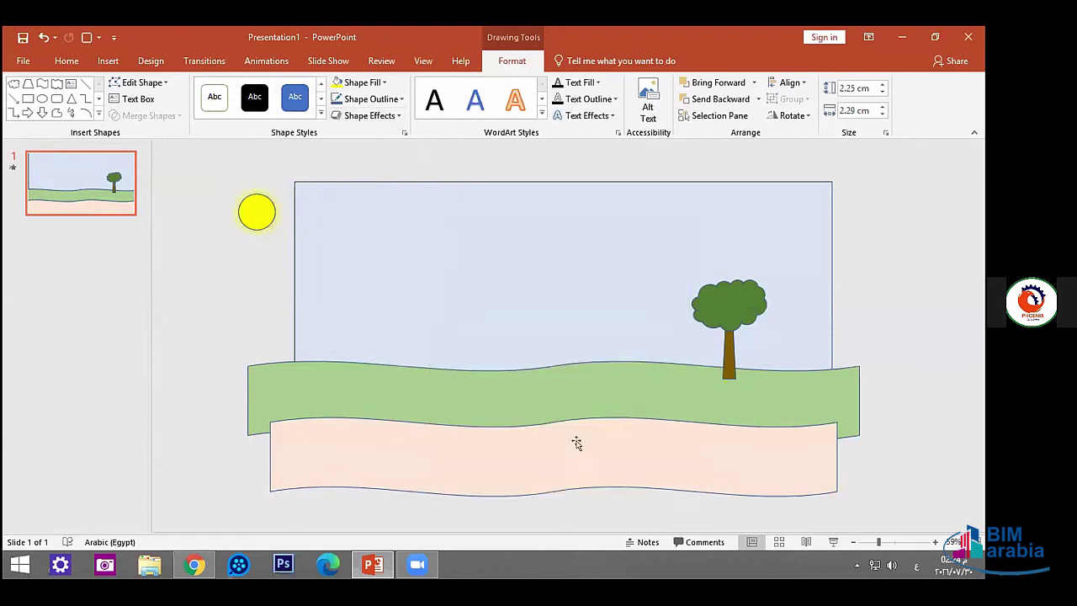
left_click(383, 83)
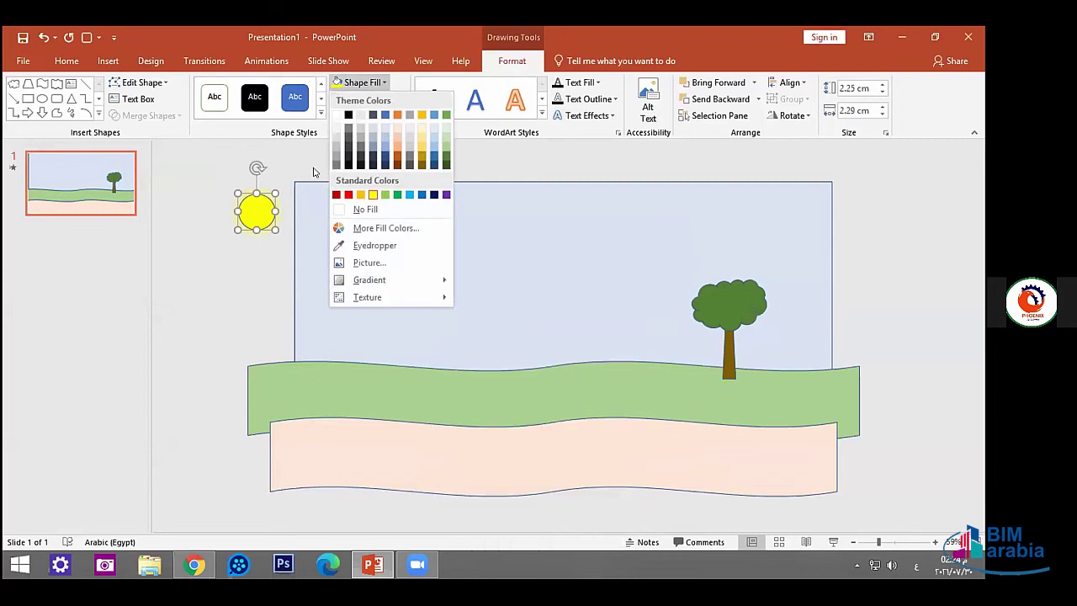
left_click(378, 82)
left_click(388, 115)
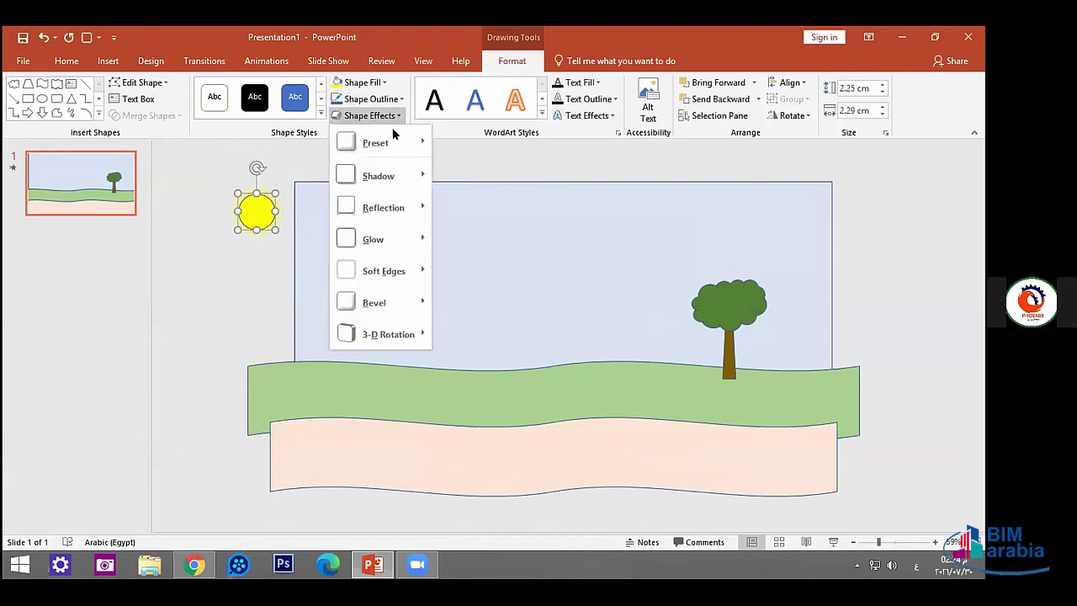
mouse_move(411, 239)
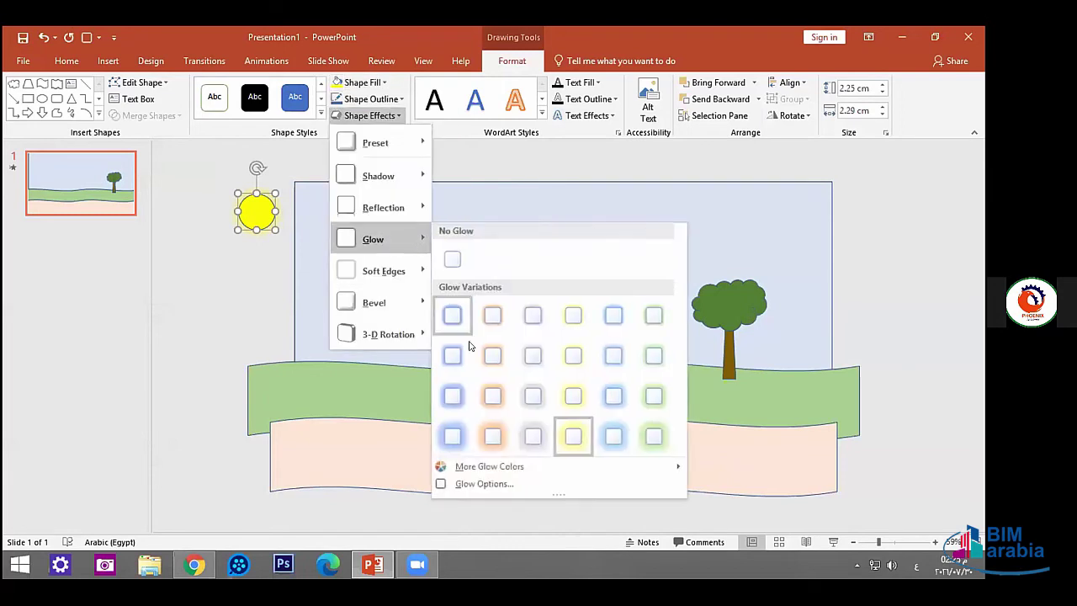
left_click(492, 484)
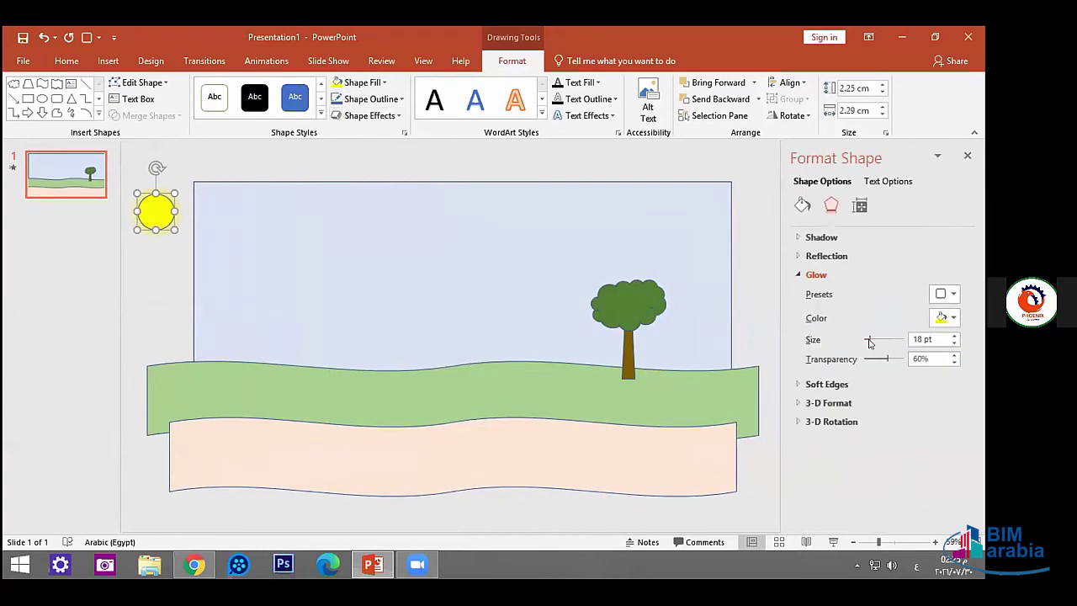
left_click_drag(869, 340, 877, 339)
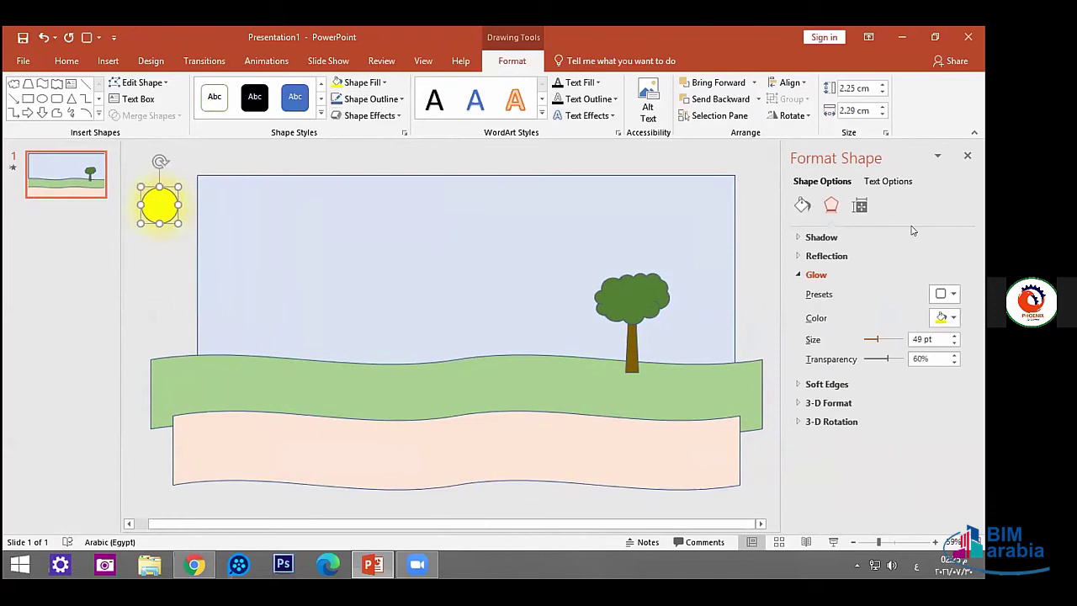
left_click(968, 156)
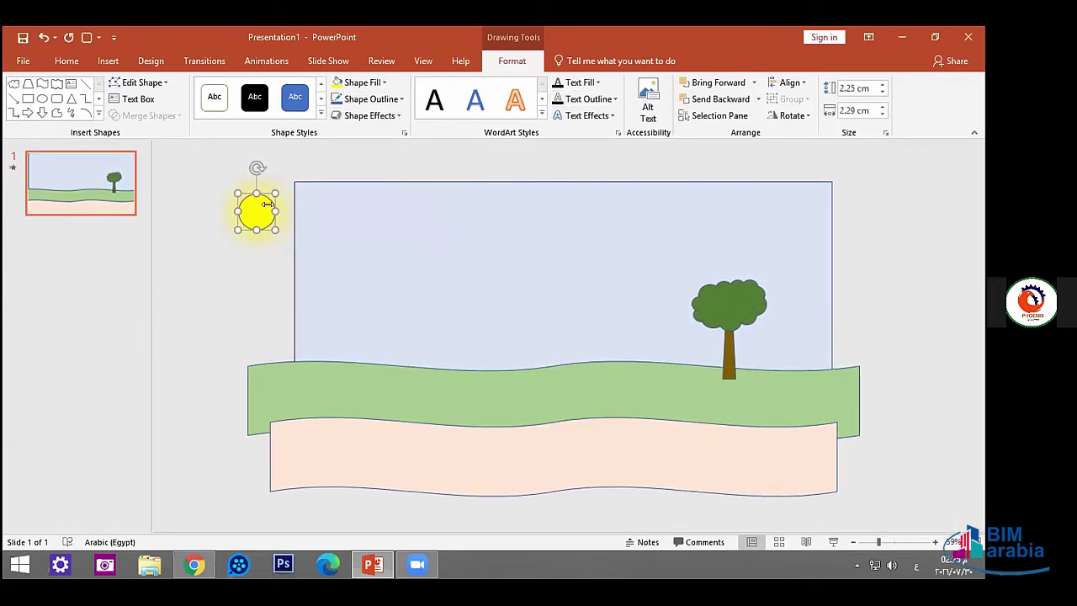
mouse_move(255, 213)
left_mouse_down()
mouse_move(853, 210)
mouse_move(263, 206)
mouse_move(255, 215)
left_mouse_up()
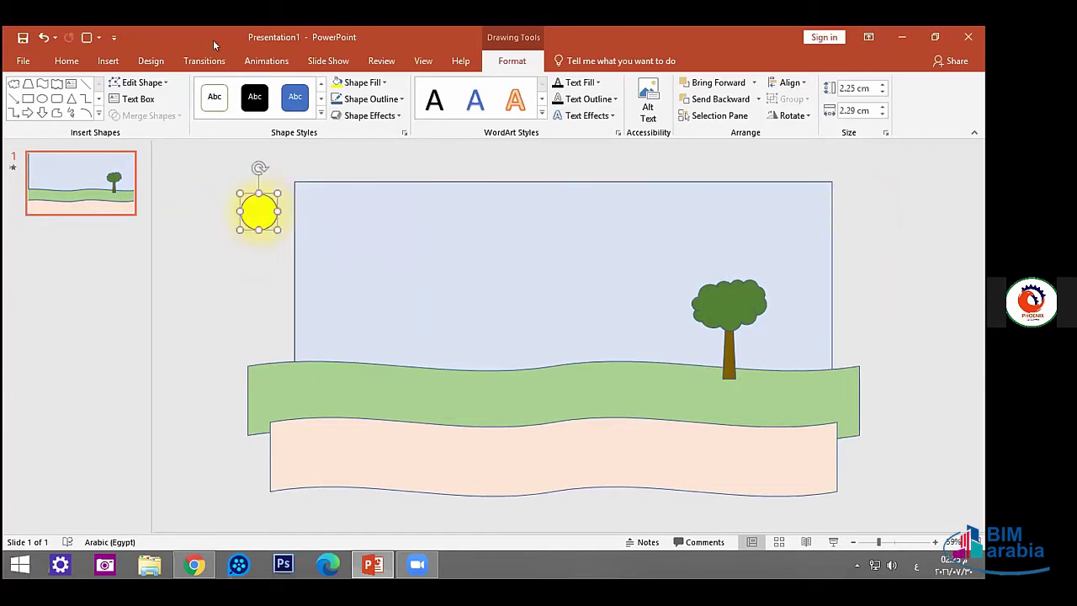
Apply the straight Right motion path from More Motion Paths to the sun.
left_click(263, 62)
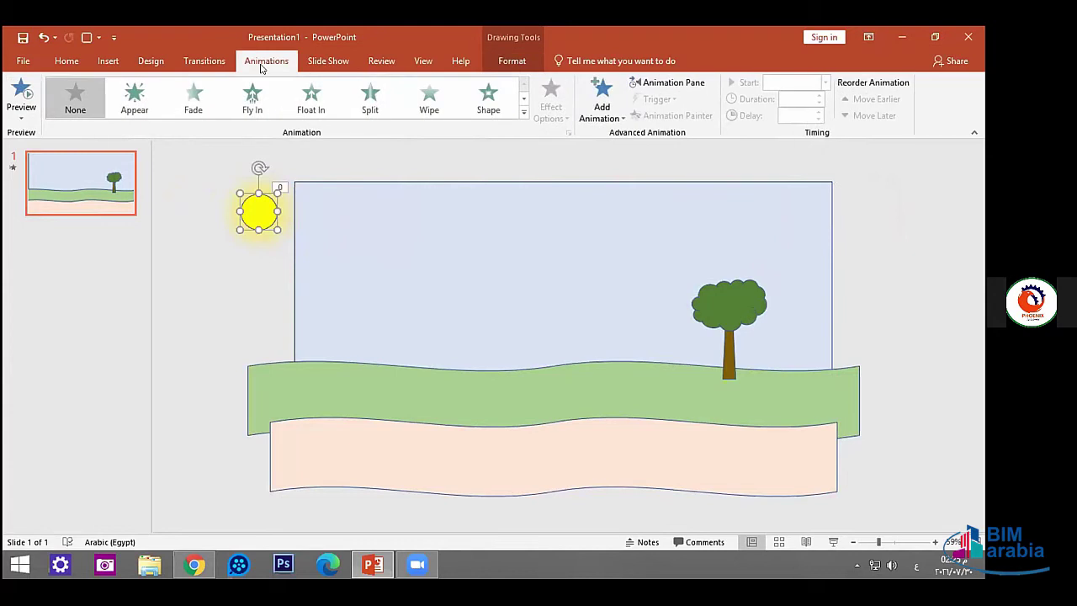
left_click(603, 113)
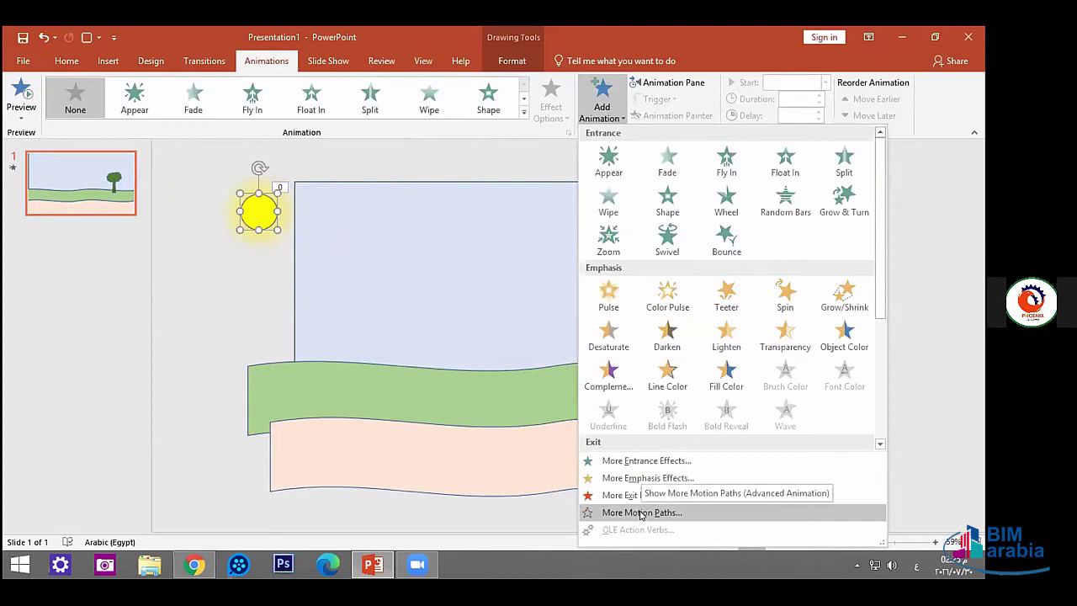
left_click(642, 512)
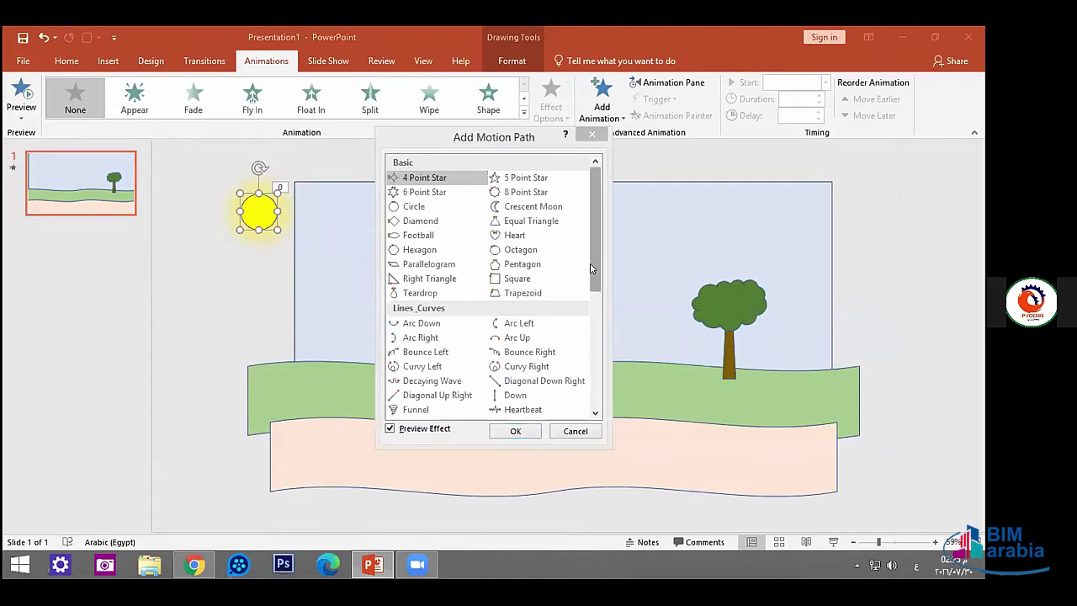
left_click_drag(595, 259, 598, 298)
left_click(515, 361)
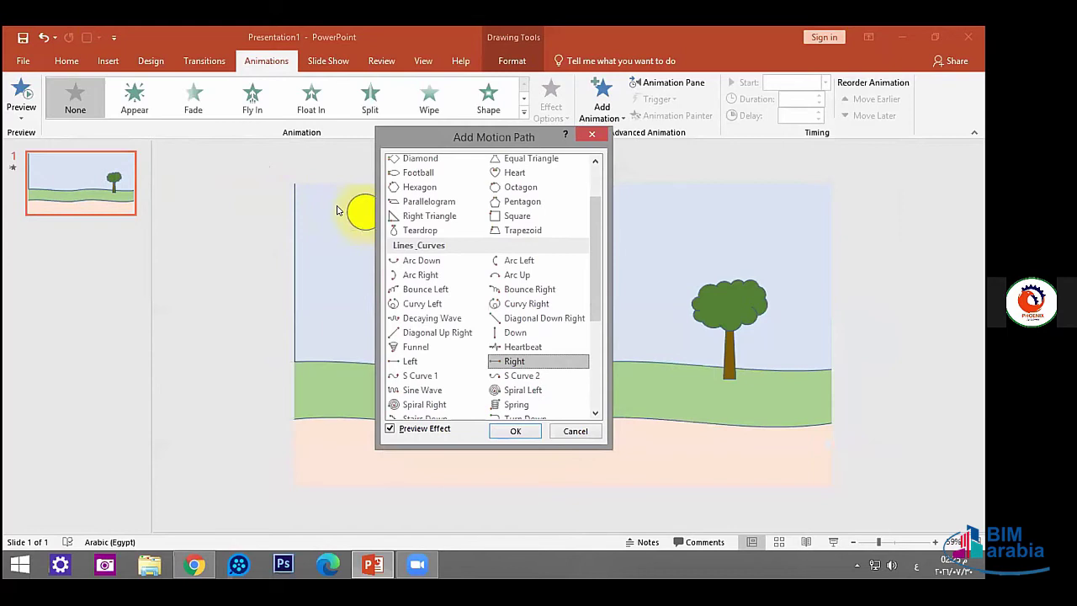
left_click(502, 433)
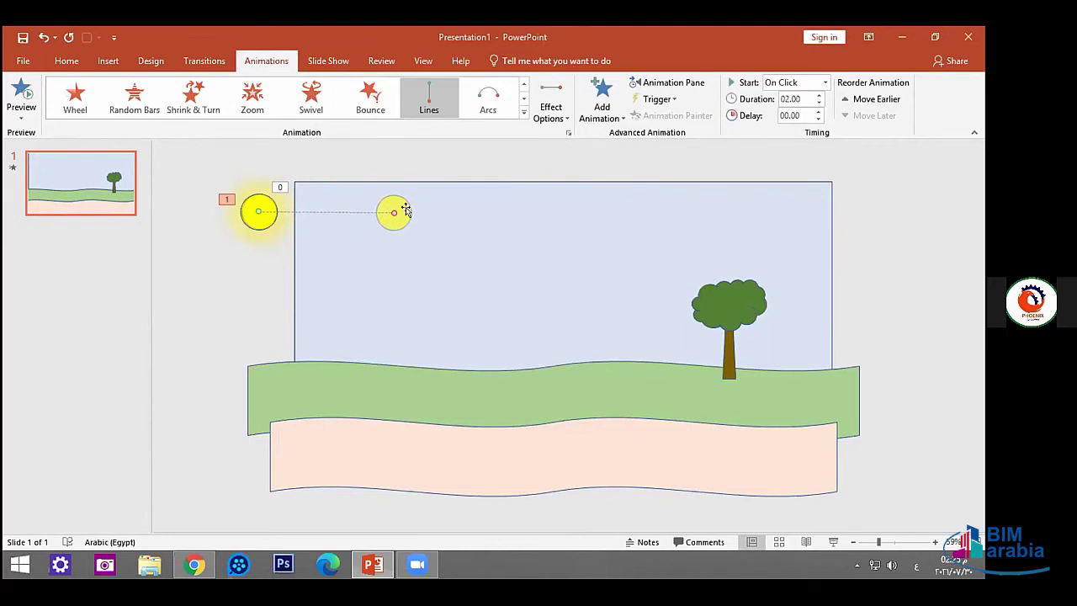
Extend the sun's path end past the sky's right edge.
left_click(686, 210)
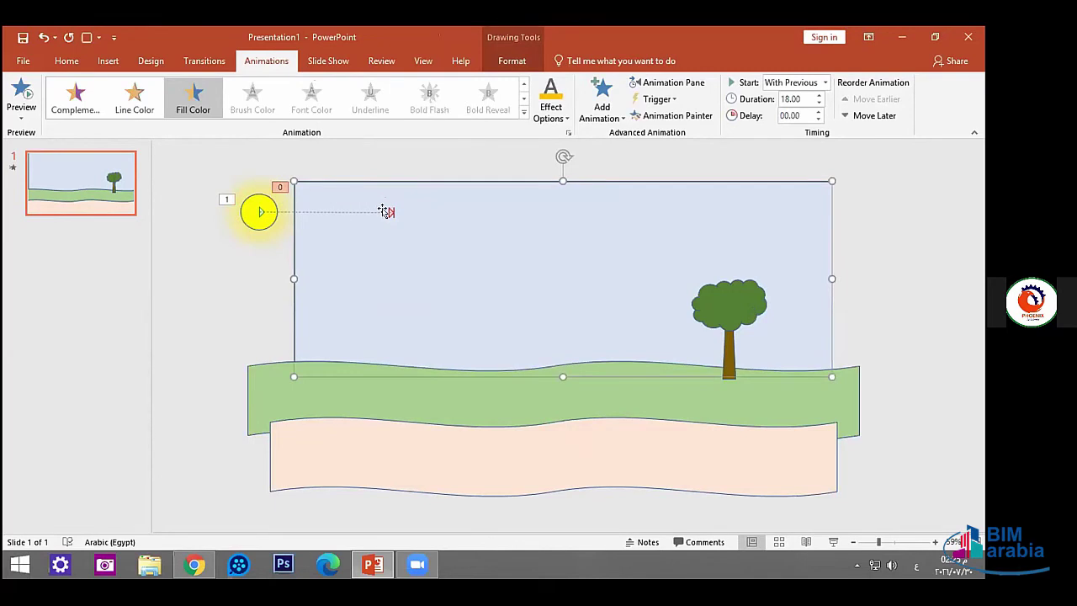
left_click_drag(389, 211, 883, 187)
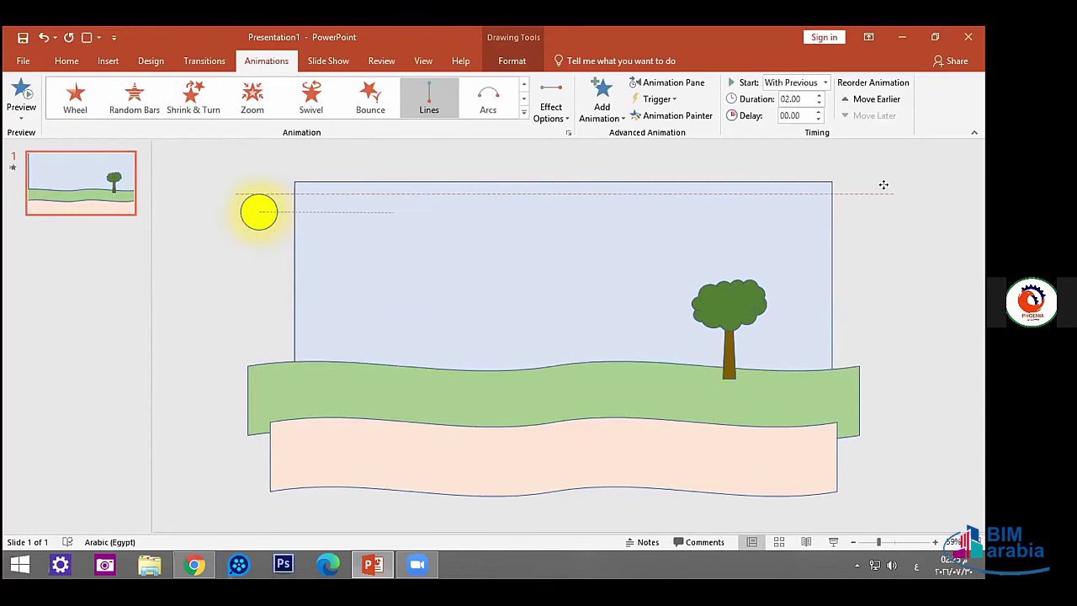
left_click_drag(885, 188, 892, 194)
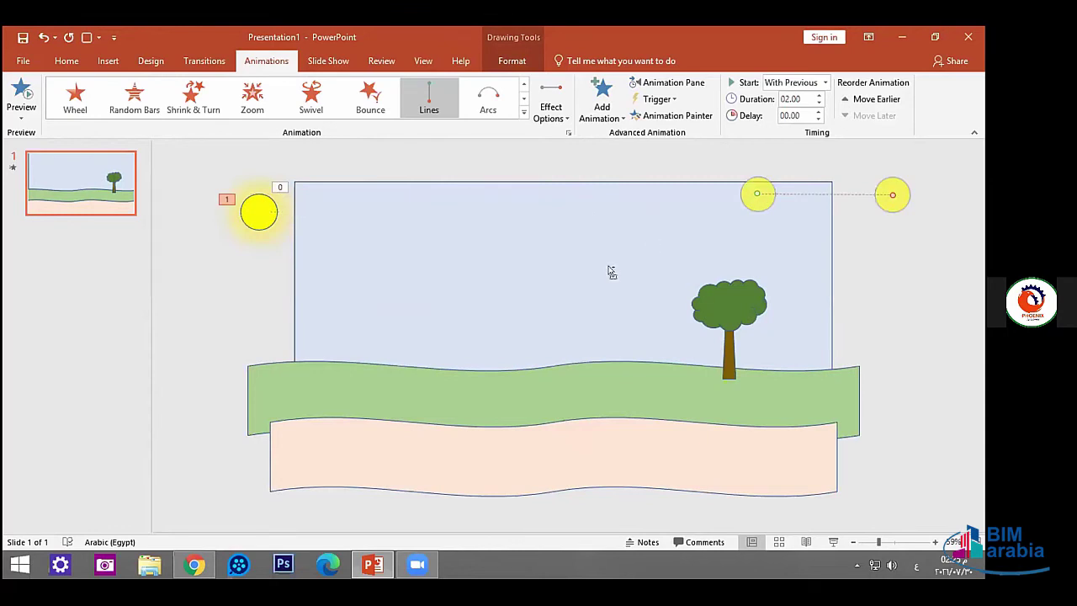
key("ctrl+z")
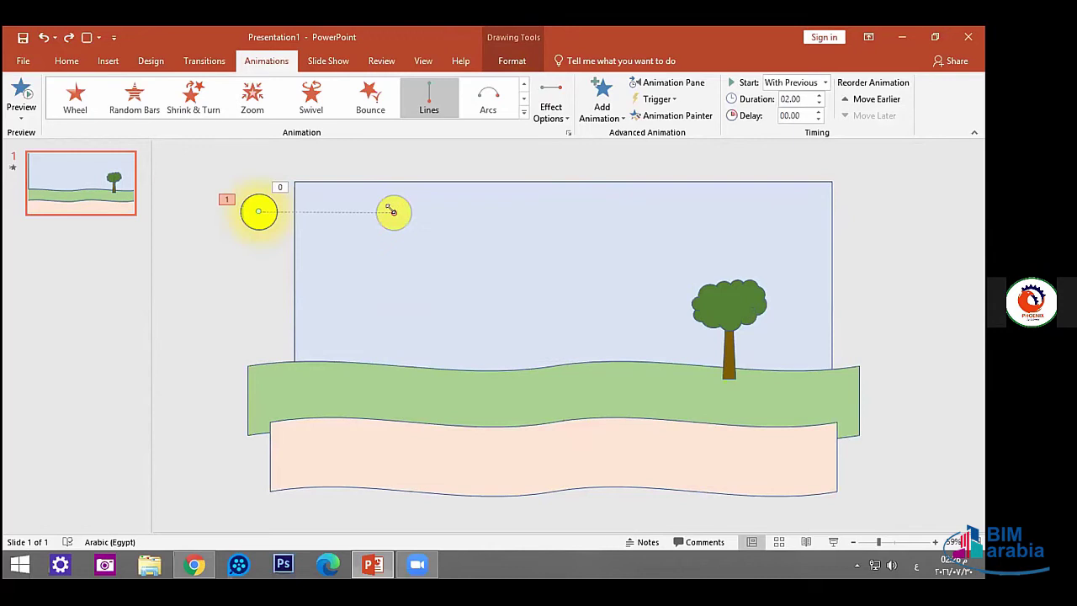
left_click_drag(391, 210, 870, 193)
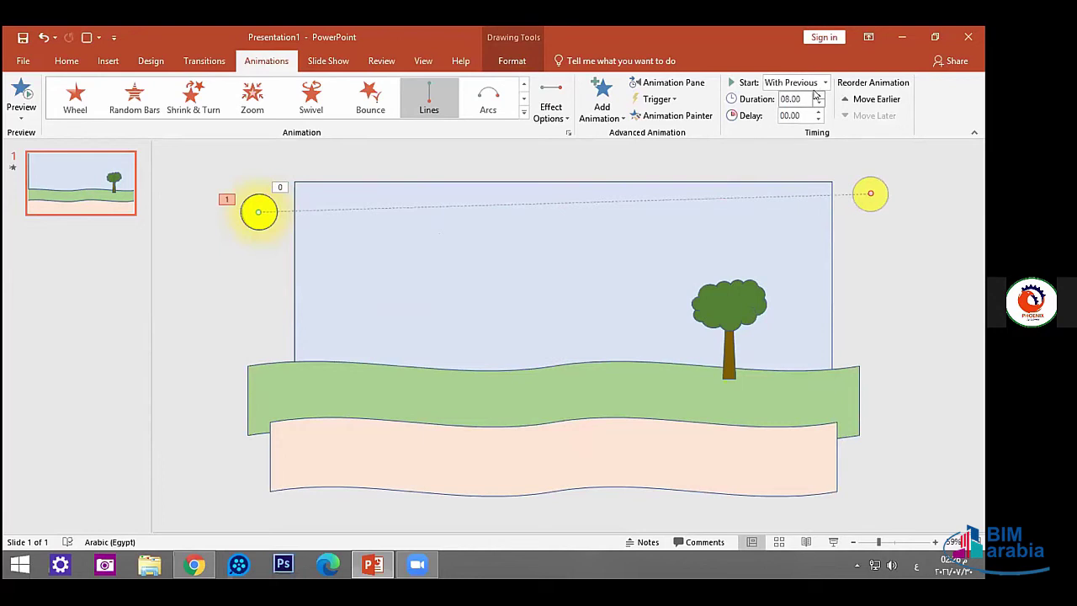
Set the sun's animation duration to 13 seconds and preview the slide.
left_click(818, 95)
left_click(818, 102)
left_click(814, 97)
left_click(16, 91)
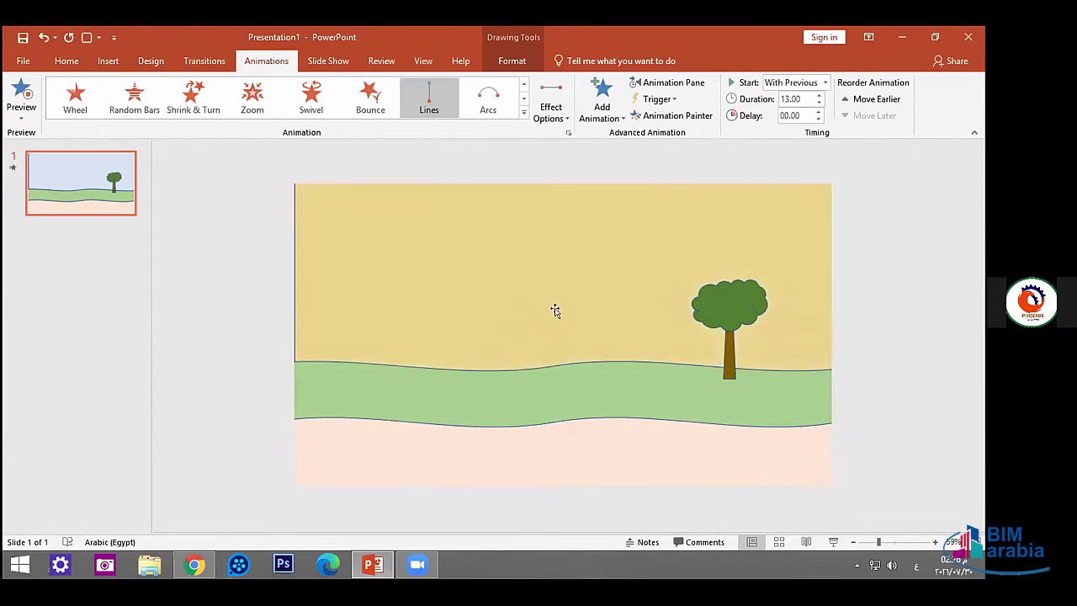
Stop, replay and stop again the slide's animation preview.
left_click(160, 232)
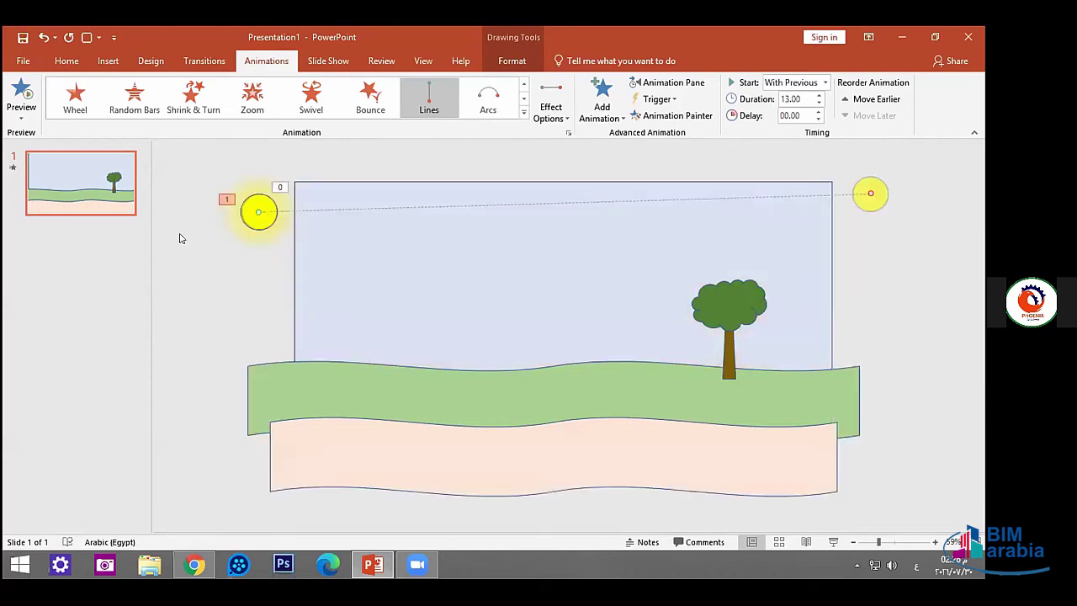
left_click(18, 90)
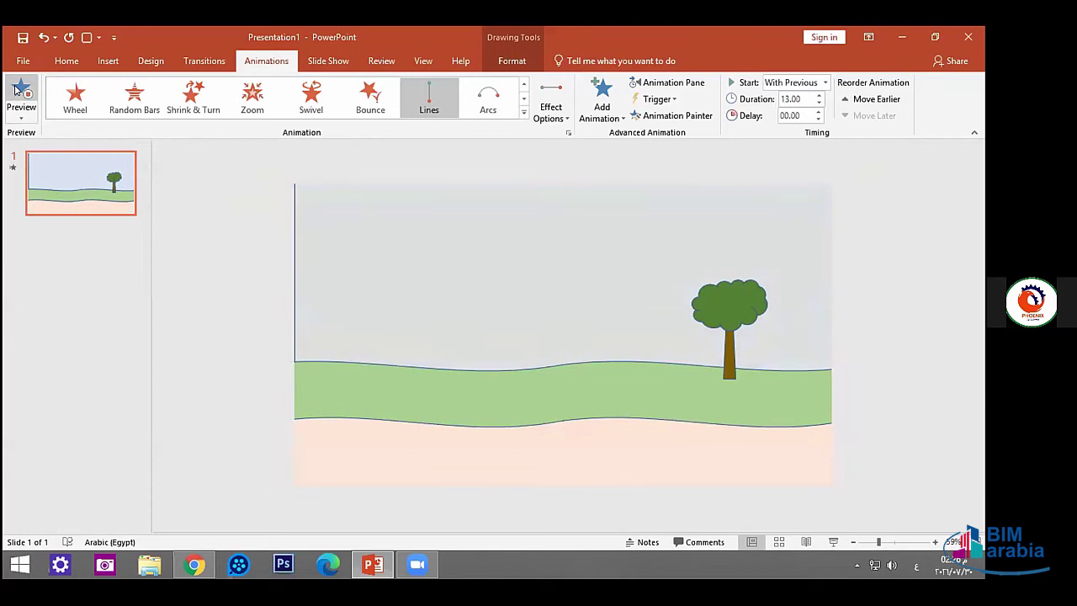
left_click(19, 89)
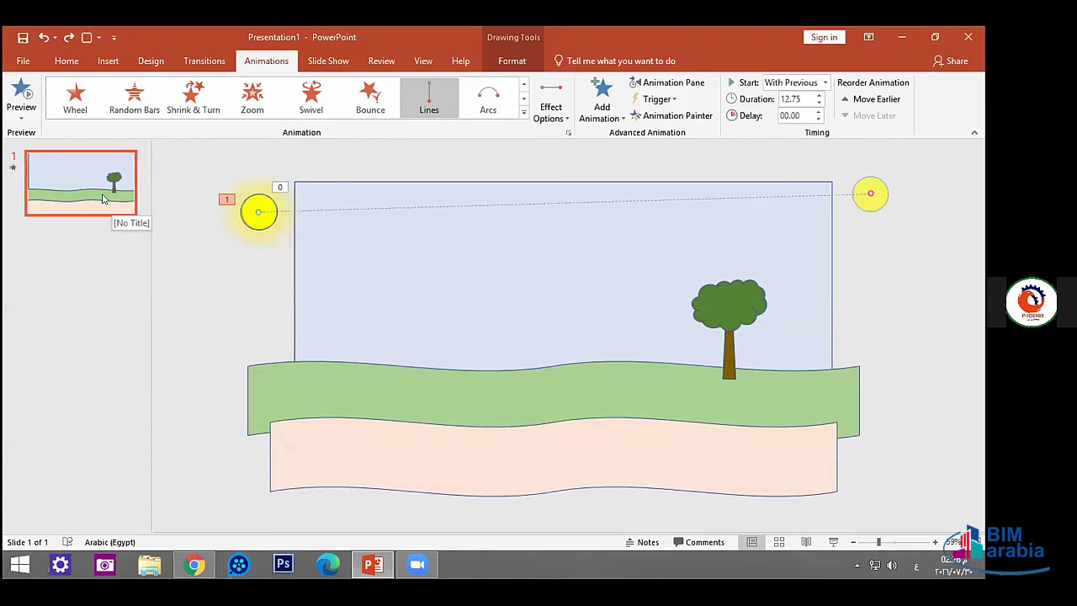
Add a Fill Color animation to the sky that changes it to orange-yellow.
left_click(348, 283)
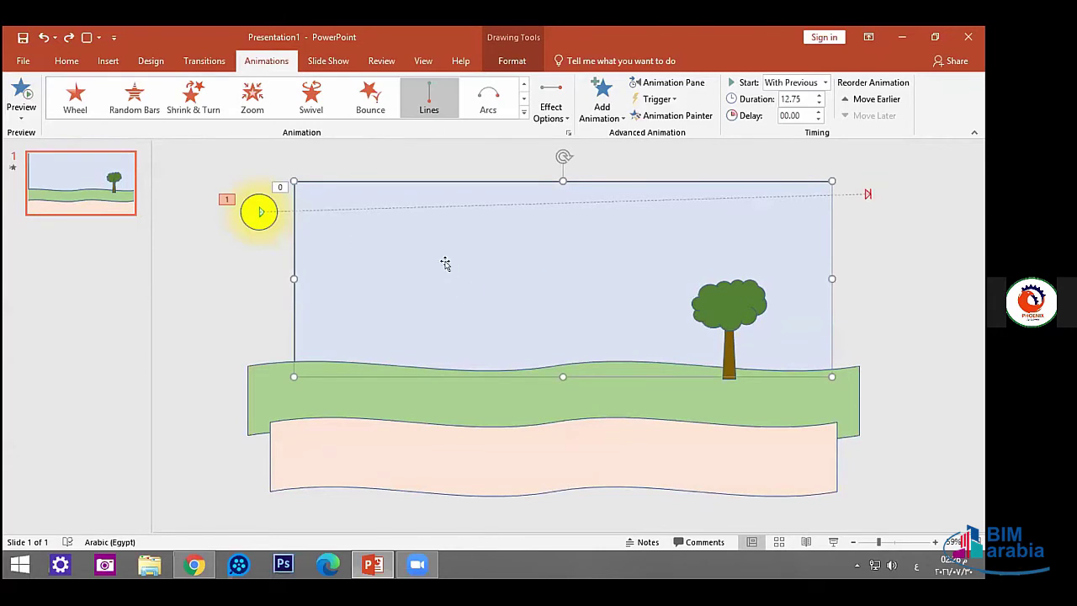
left_click(522, 114)
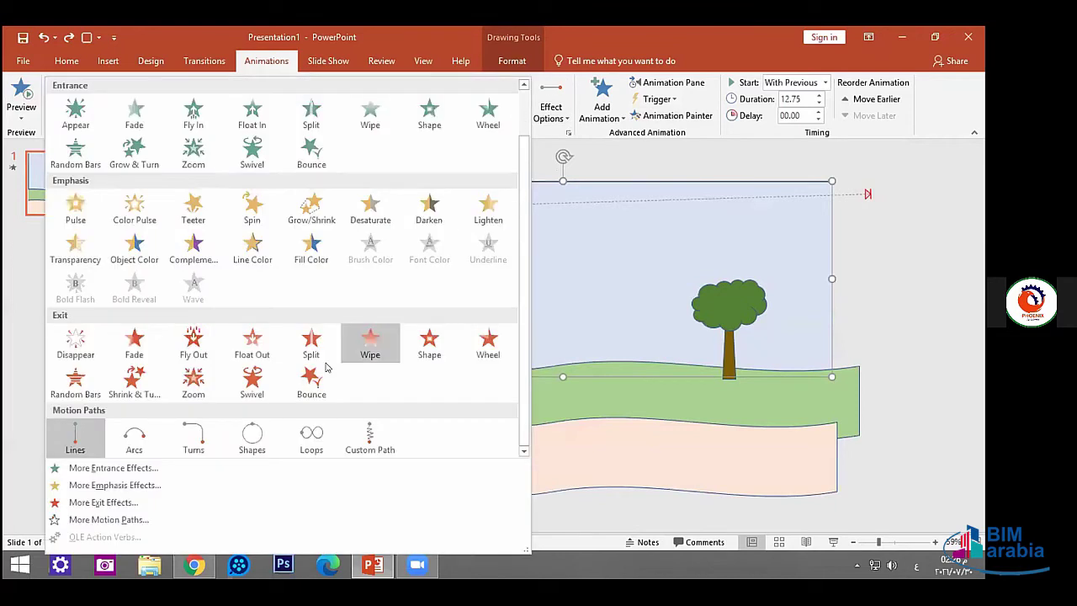
left_click(310, 251)
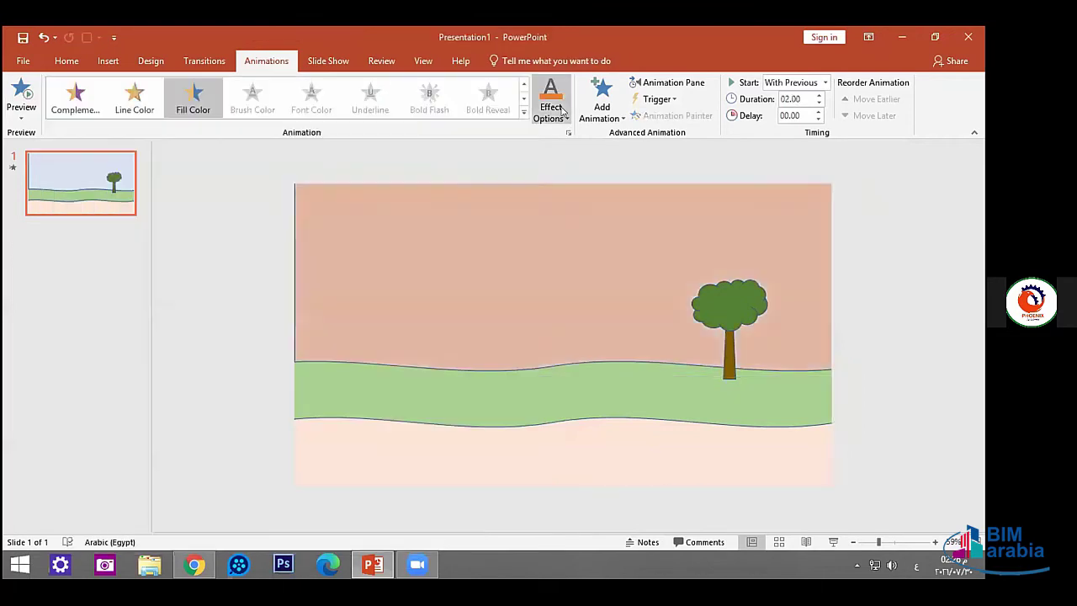
left_click(550, 116)
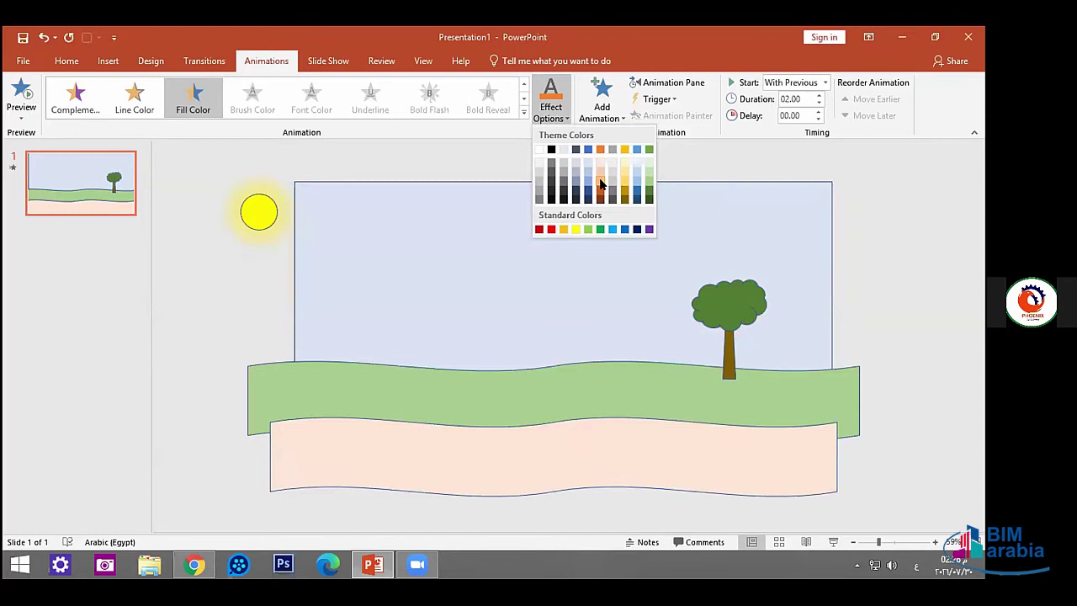
left_click(563, 229)
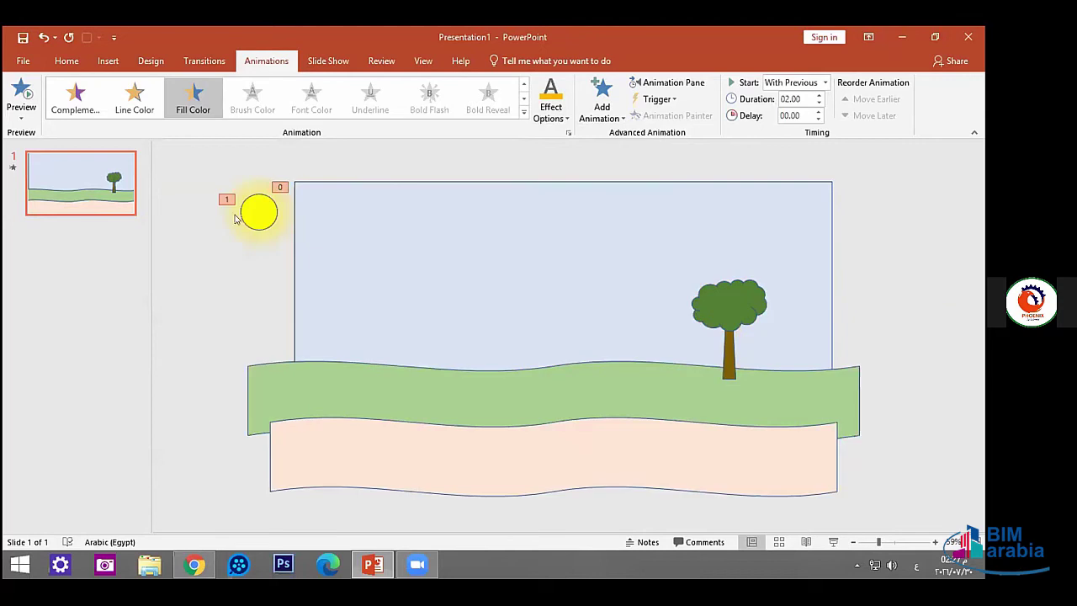
left_click(393, 249)
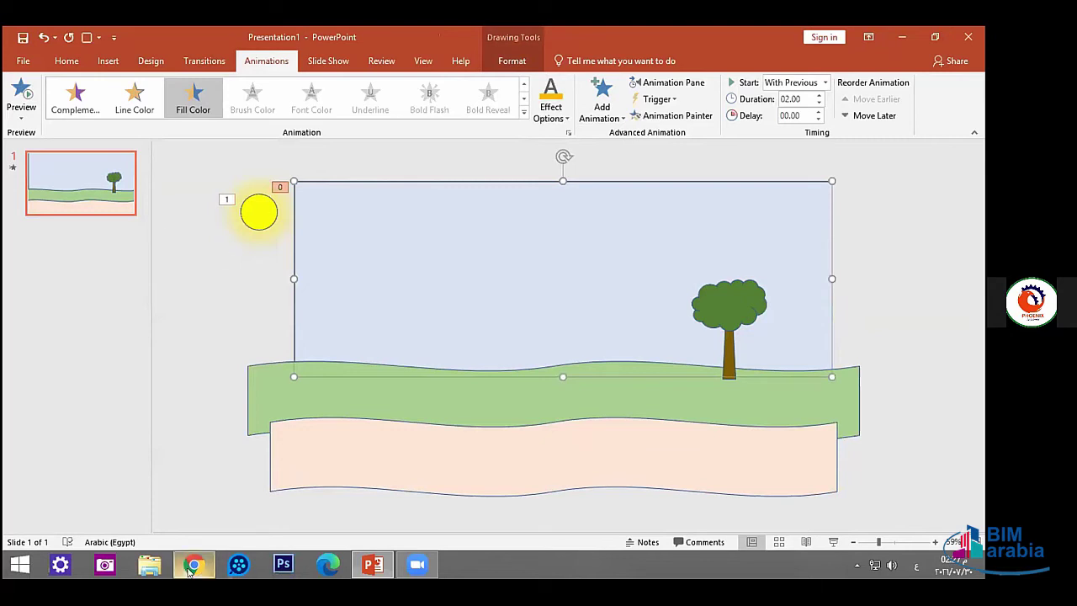
mouse_move(194, 570)
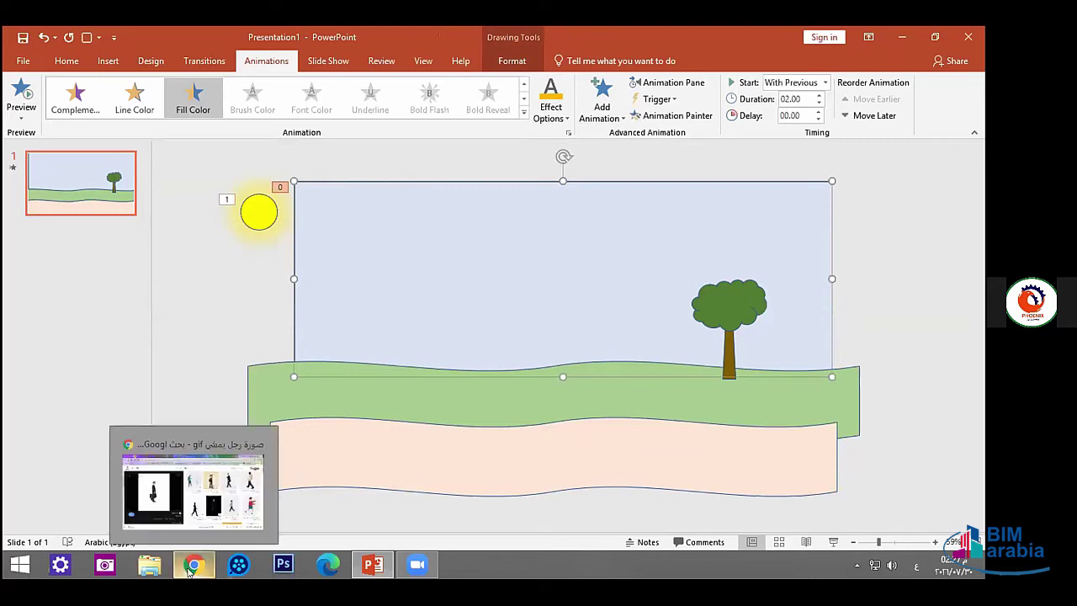
Search Google Images for 'صورة طائر متحرك gif', preview the blue jay GIF, then return to PowerPoint.
left_click(140, 497)
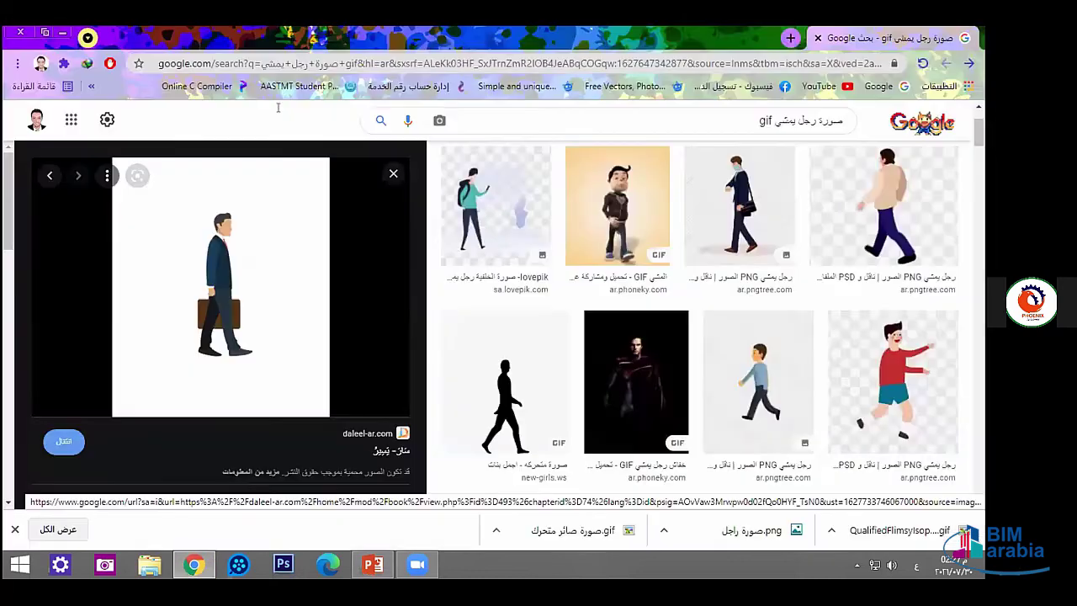
left_click(790, 38)
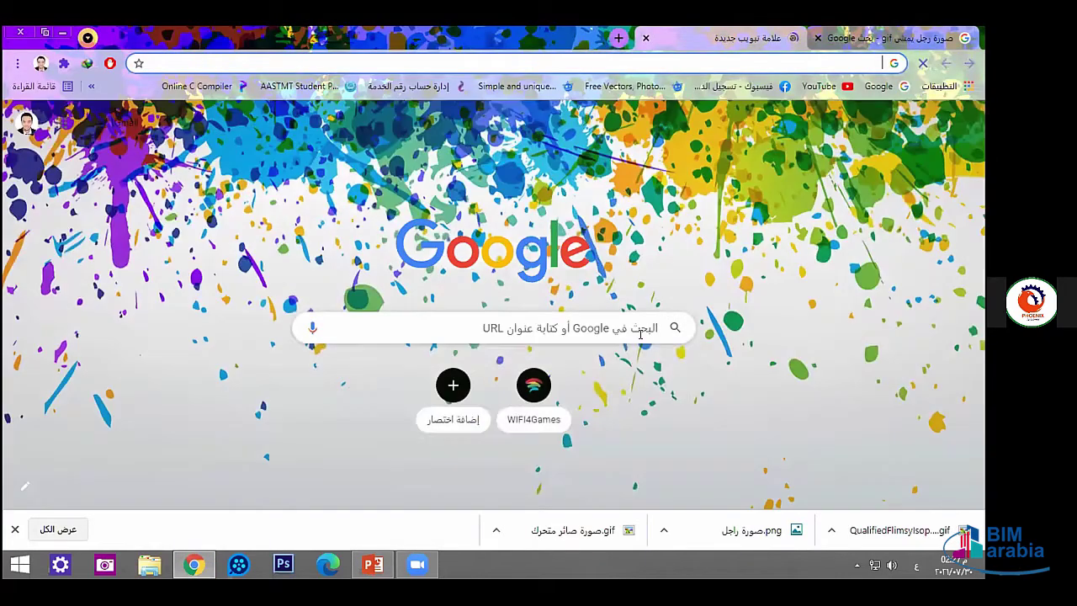
left_click(641, 334)
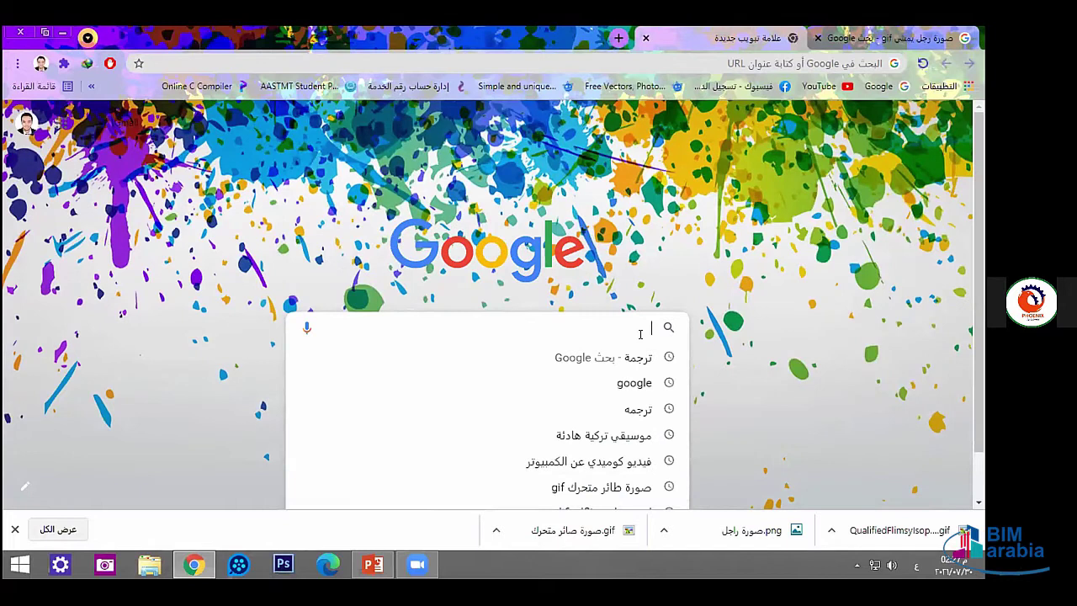
left_click(619, 487)
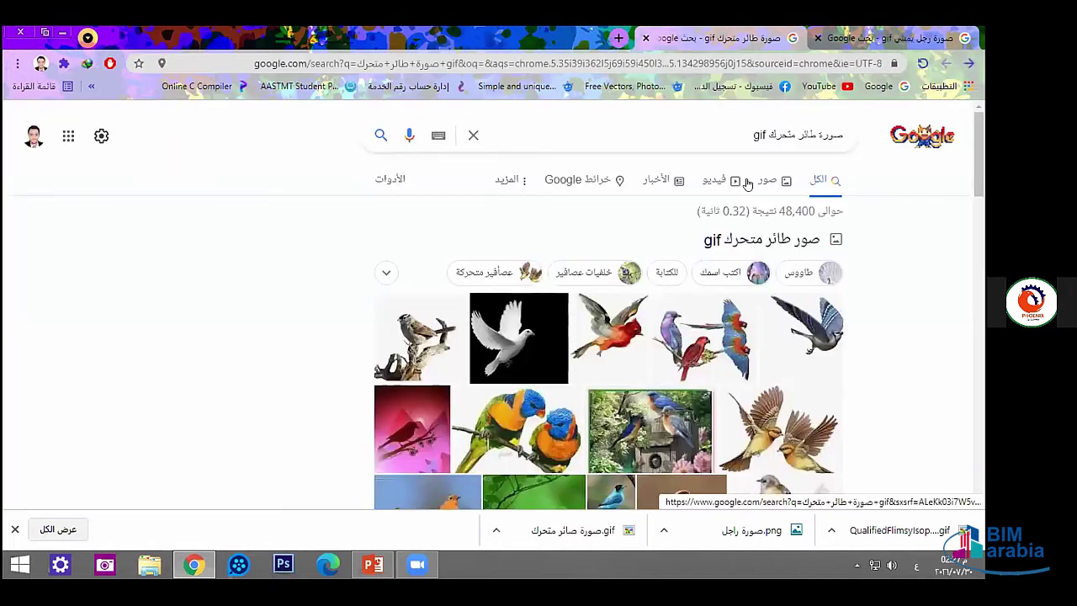
left_click(774, 181)
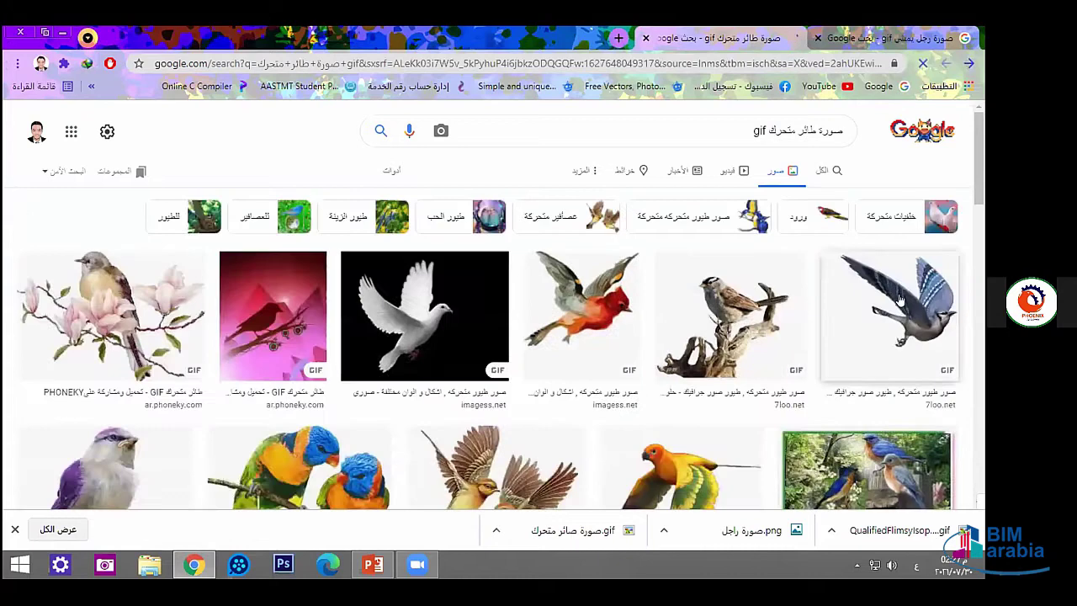
left_click(909, 303)
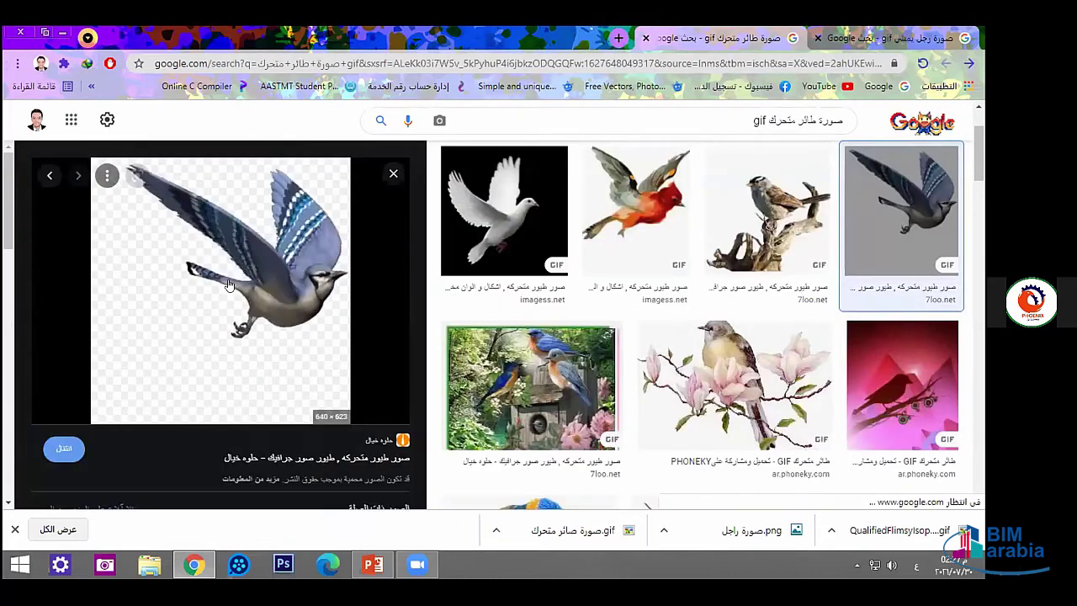
right_click(231, 274)
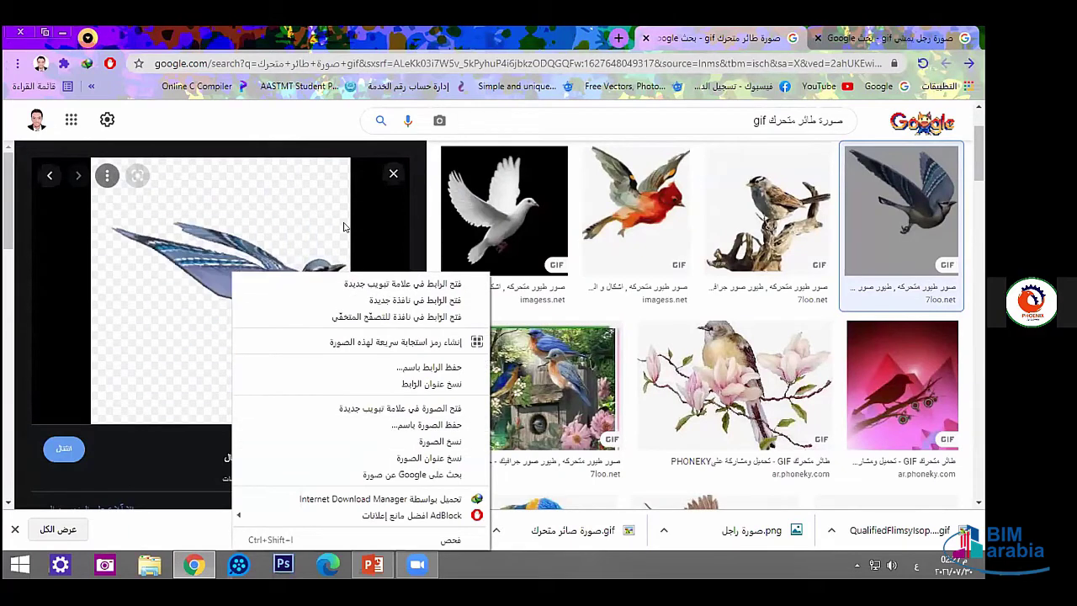
left_click(392, 173)
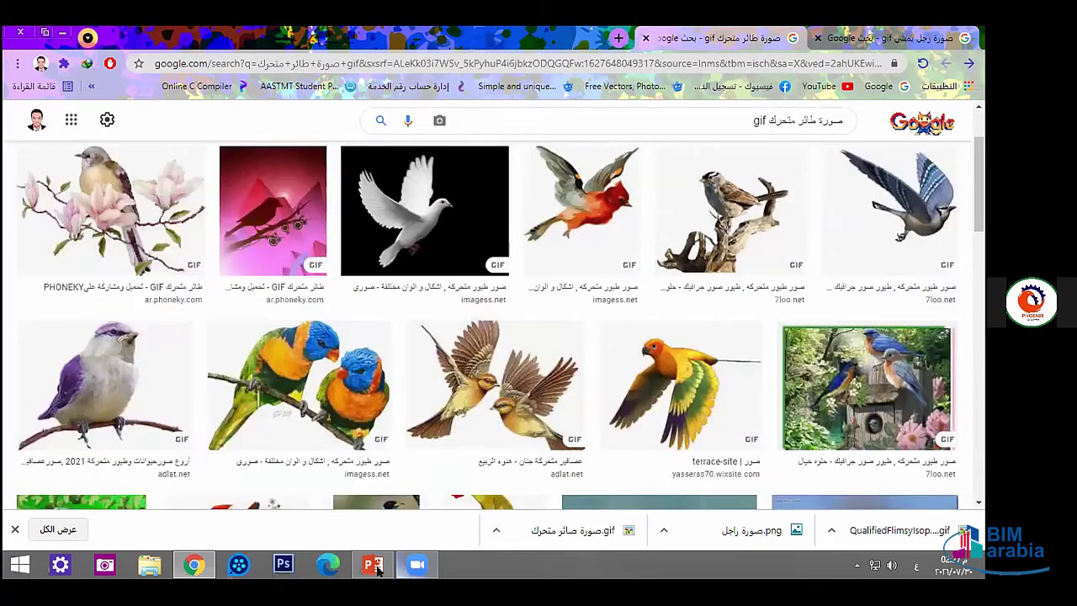
left_click(373, 565)
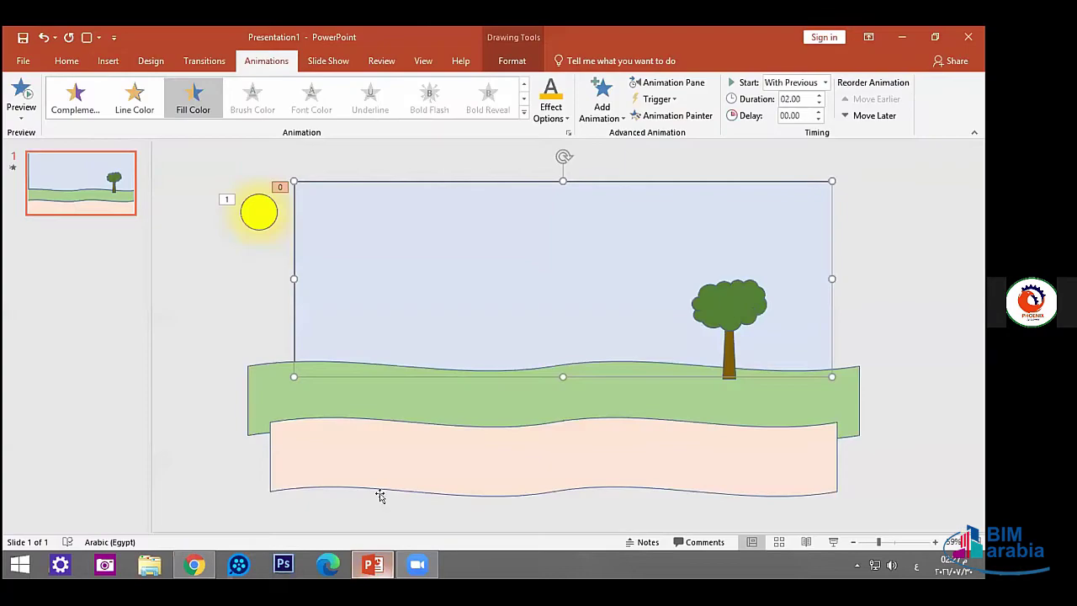
Insert the flying bird GIF onto the slide and move it higher.
left_click(107, 62)
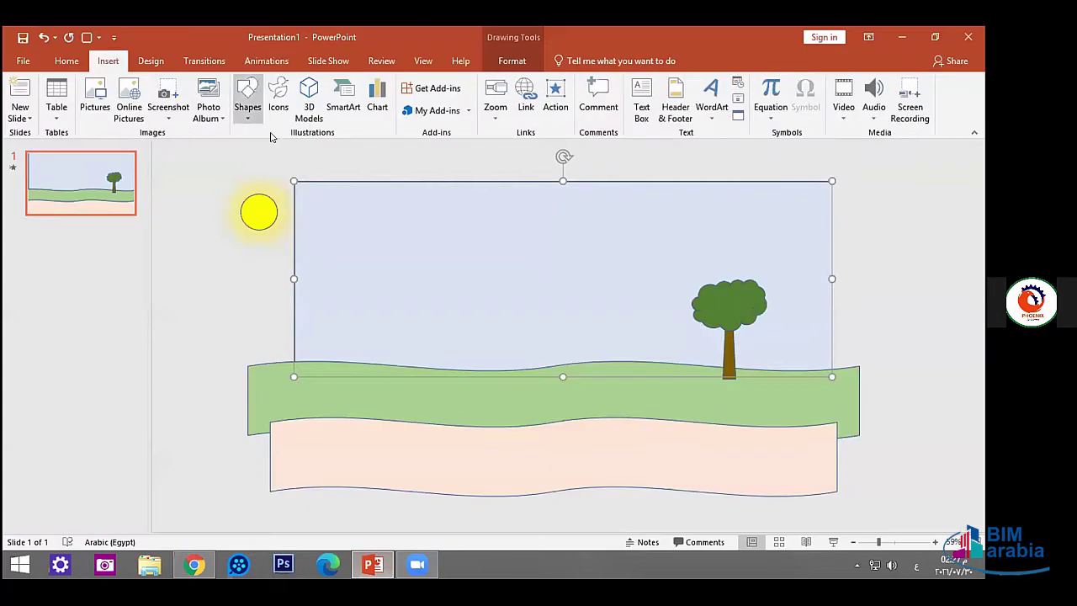
left_click(92, 93)
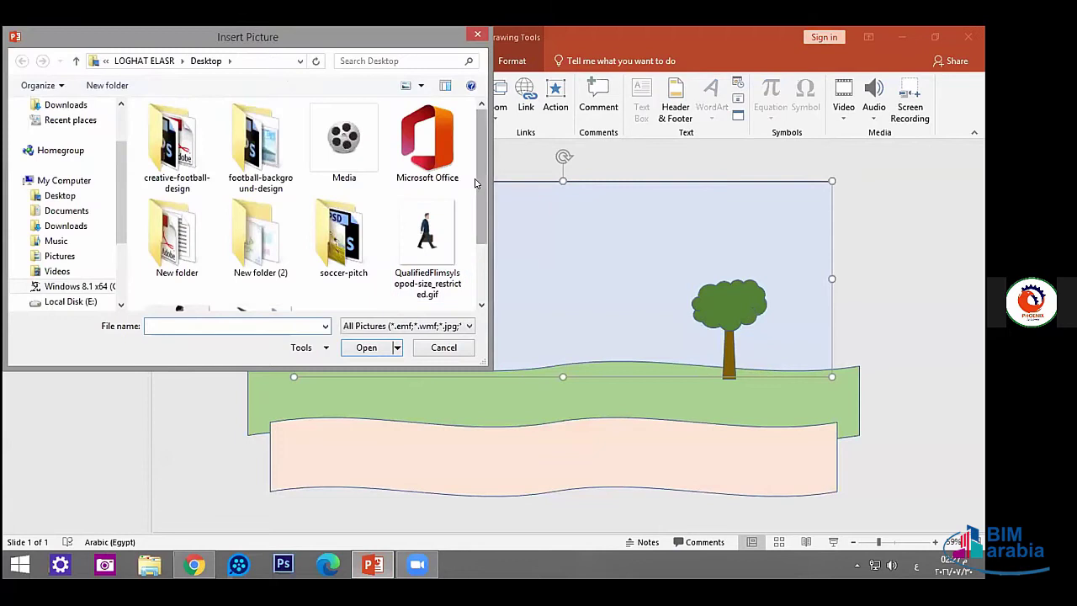
scroll(475, 215, "down", 3)
left_click(260, 252)
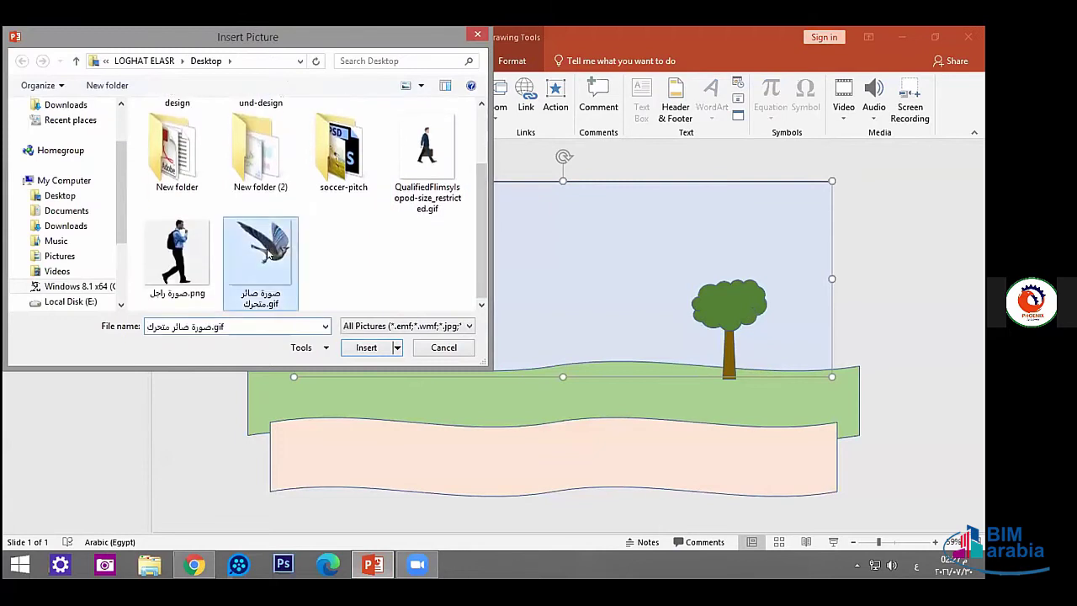
left_click(365, 349)
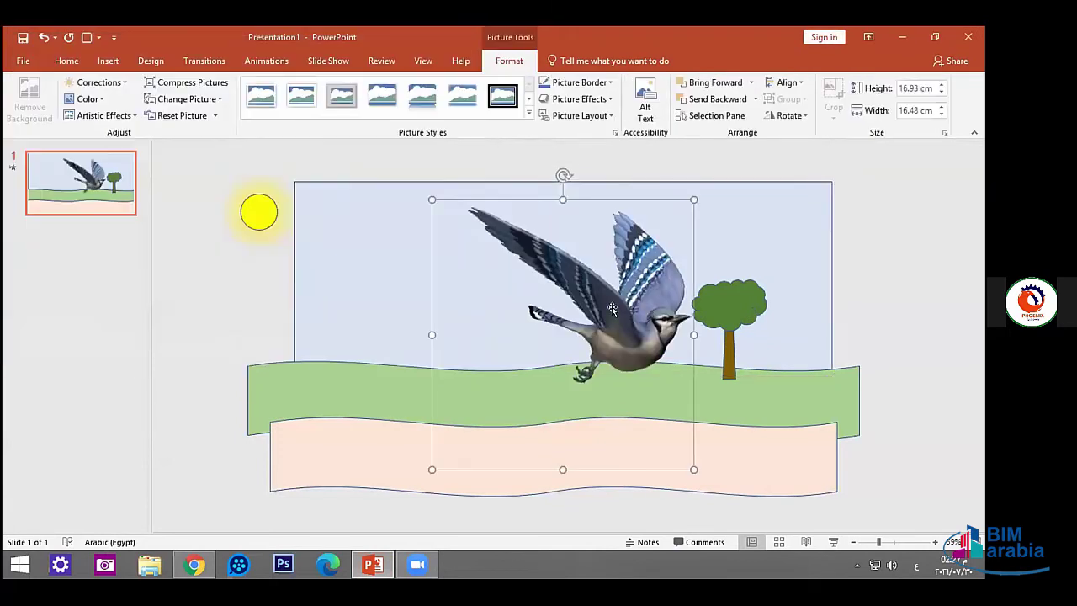
mouse_move(620, 318)
left_mouse_down()
mouse_move(536, 286)
mouse_move(617, 292)
left_mouse_up()
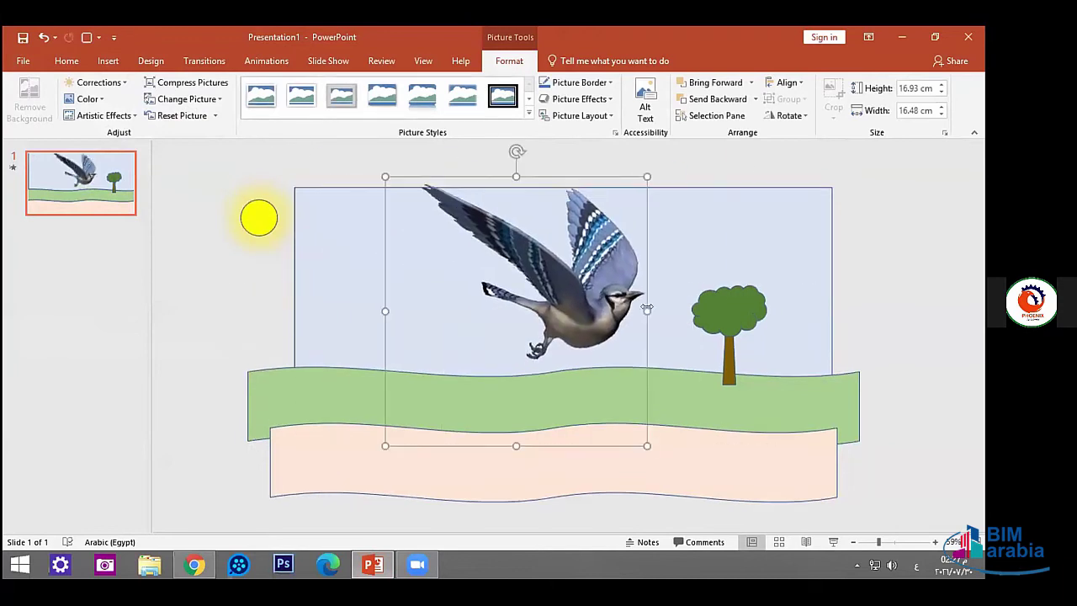
Flip the bird horizontally to face left and shrink it to 4.6 × 4.47 cm beside the sky's right edge.
left_click(791, 116)
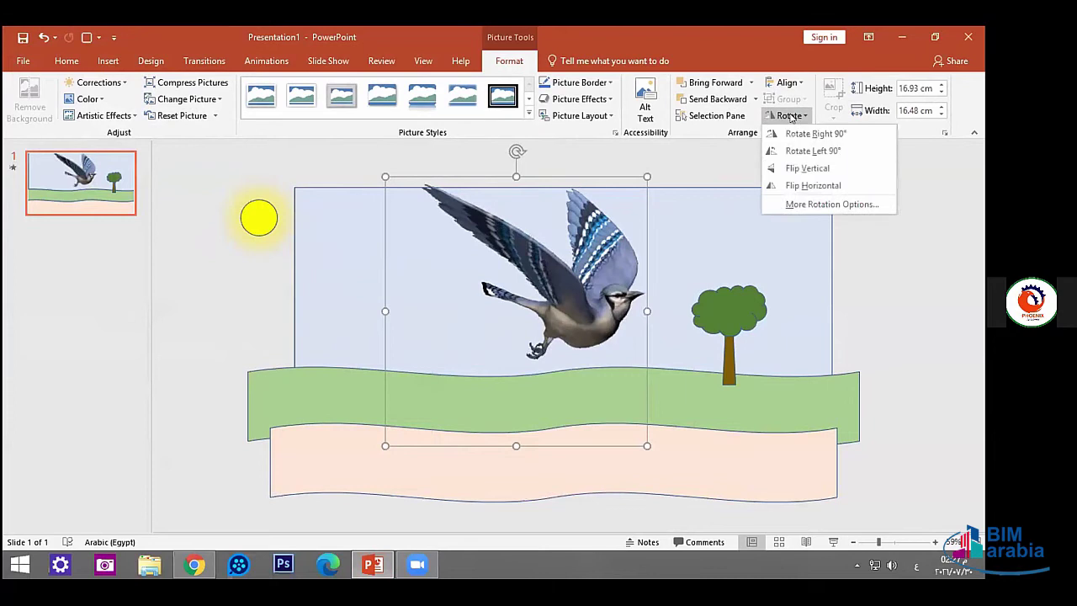
left_click(802, 184)
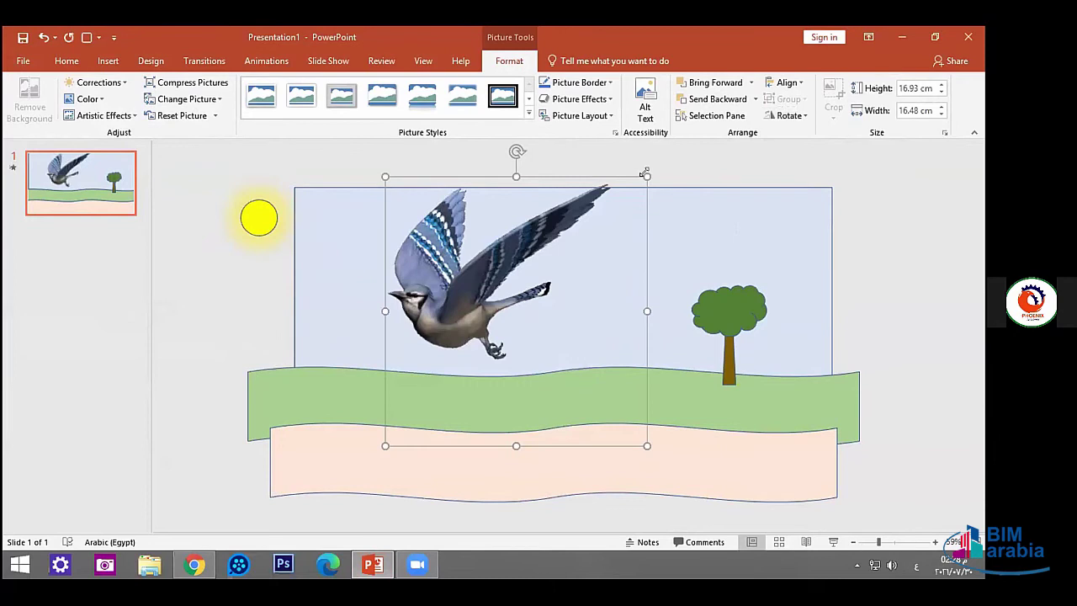
mouse_move(647, 175)
left_mouse_down()
mouse_move(419, 361)
mouse_move(442, 342)
mouse_move(865, 220)
mouse_move(884, 225)
left_mouse_up()
left_click_drag(931, 190, 871, 221)
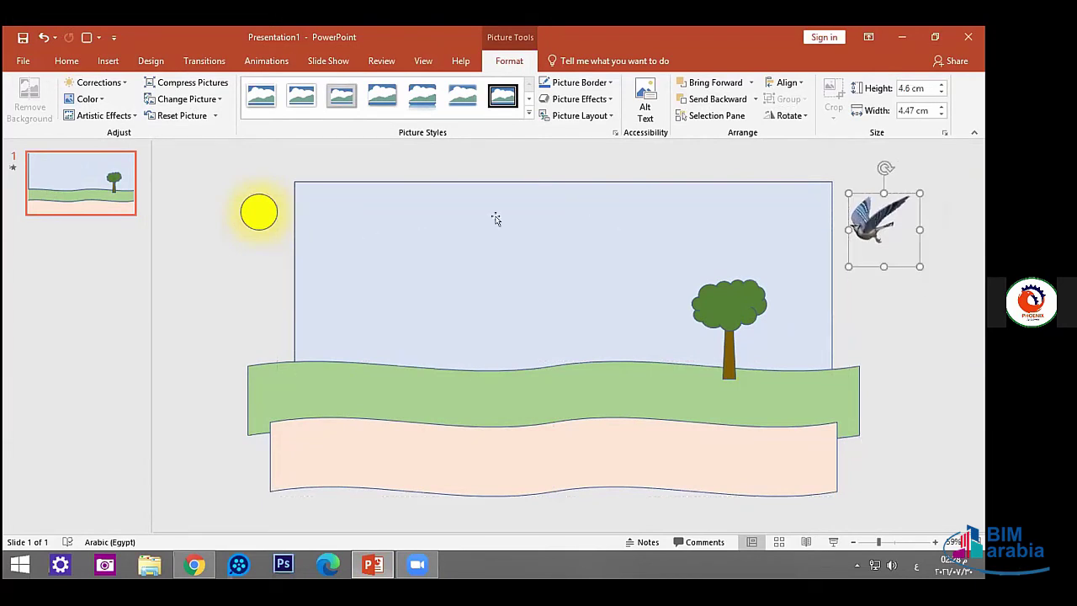
left_click(266, 61)
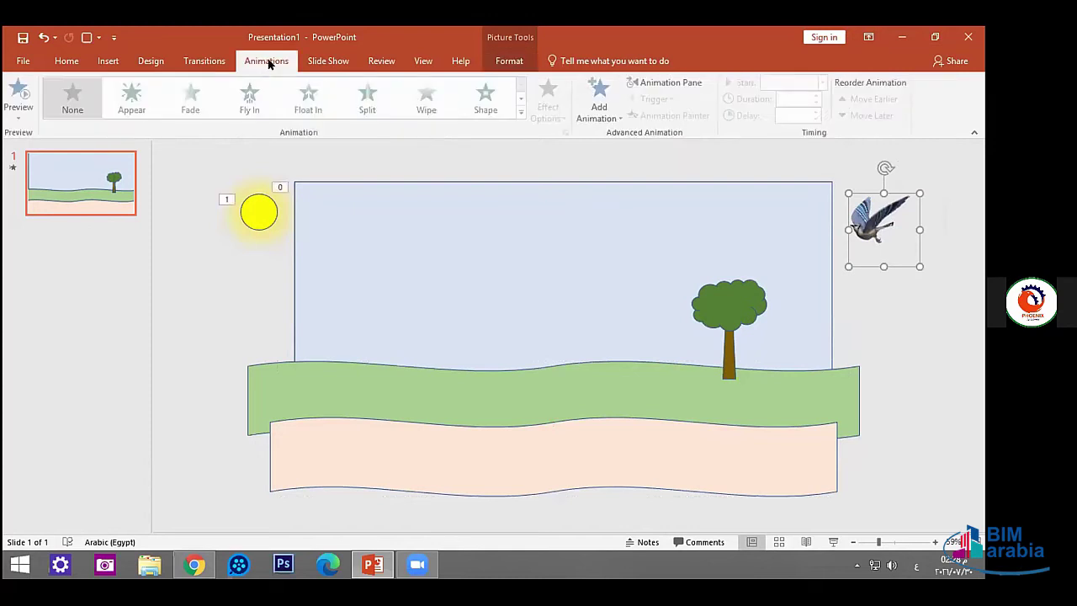
Apply the straight Left motion path from More Motion Paths to the bird.
left_click(602, 110)
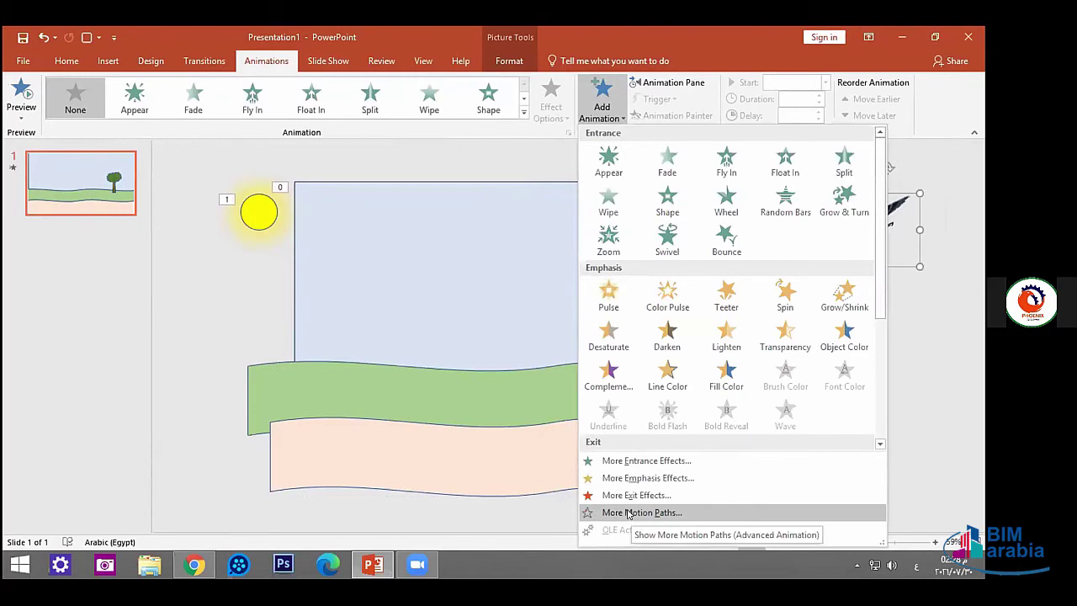
left_click(627, 514)
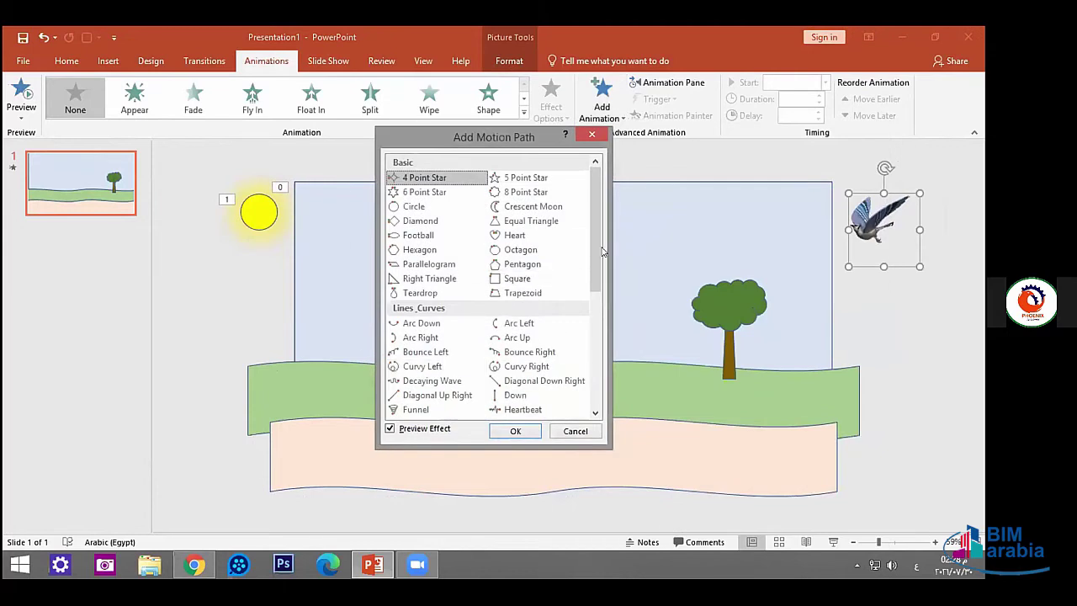
scroll(593, 290, "down", 2)
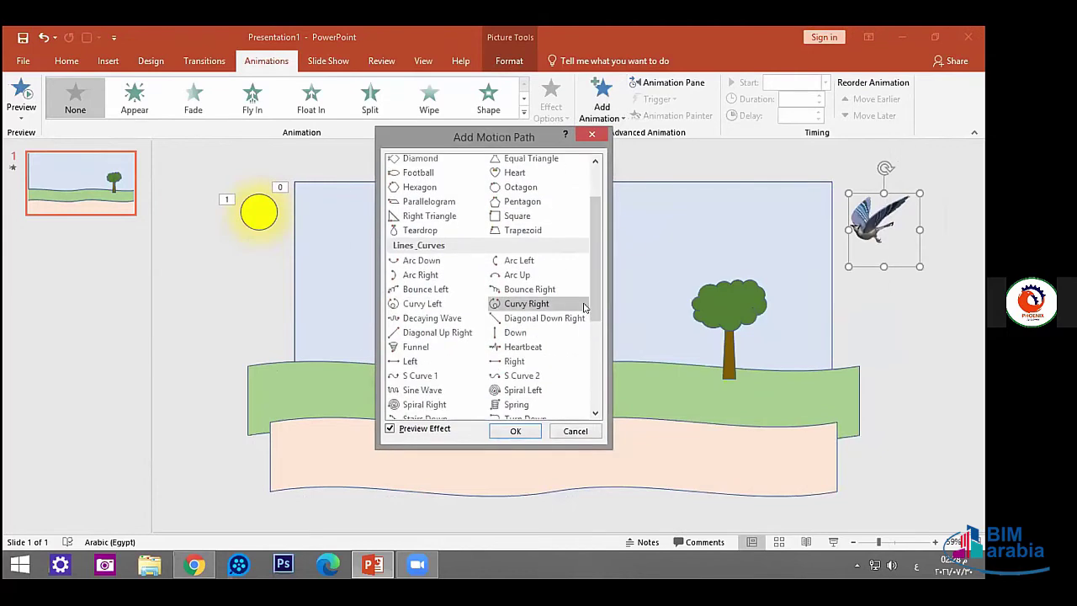
left_click(509, 360)
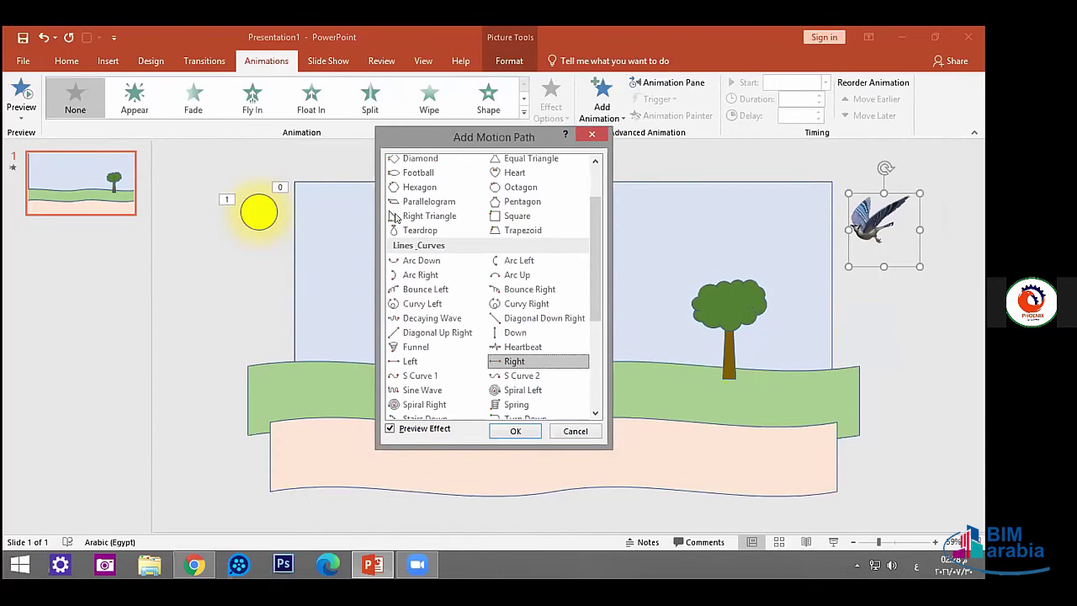
left_click(418, 361)
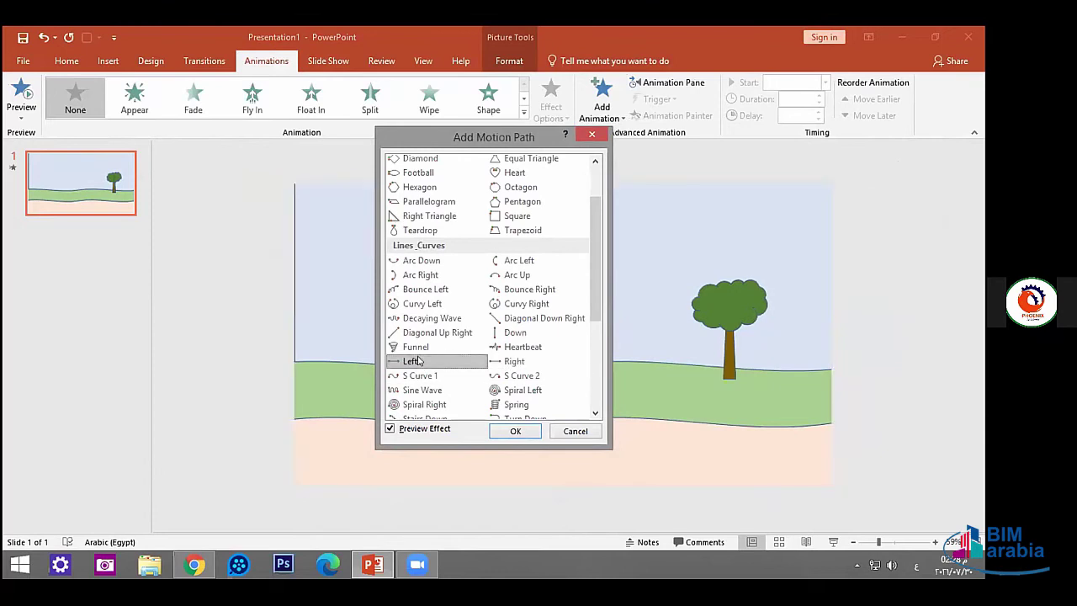
left_click(520, 430)
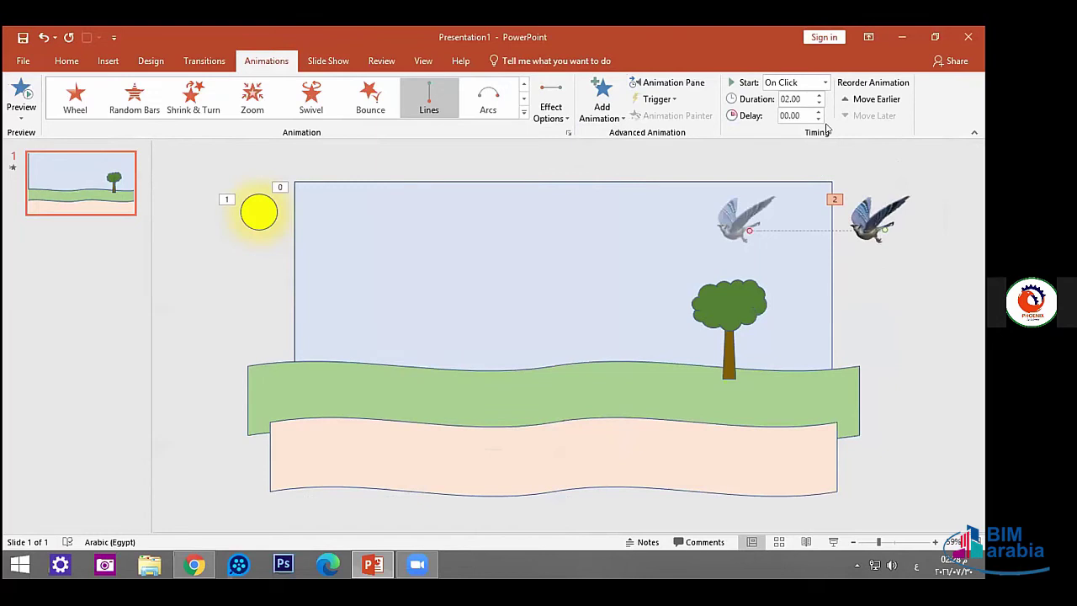
Set the bird's flight duration to 9 seconds.
left_click(822, 95)
left_click(821, 95)
left_click_drag(748, 227, 260, 207)
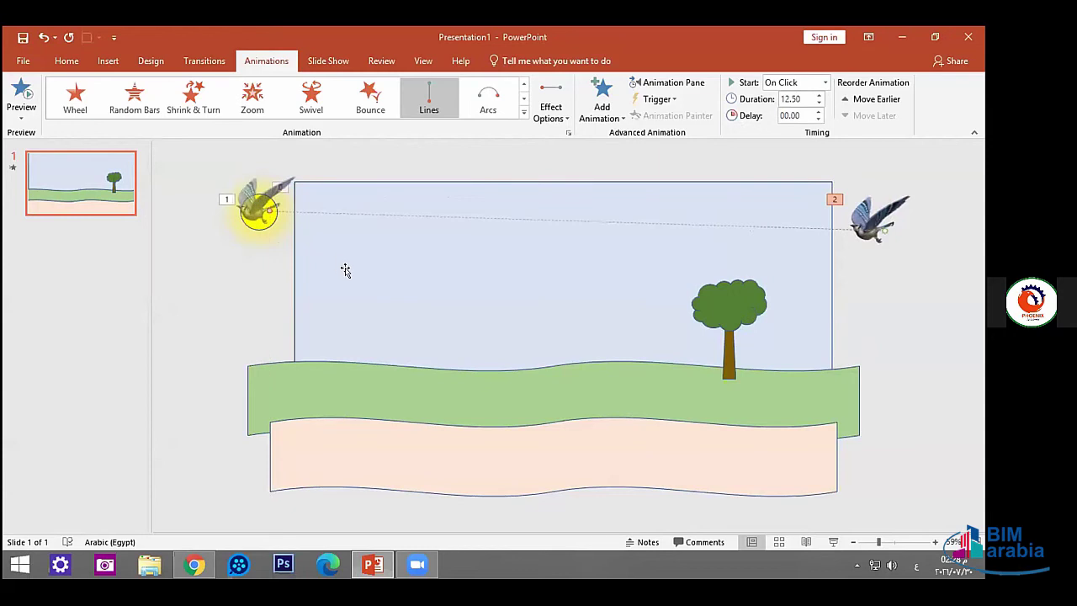
left_click(254, 201)
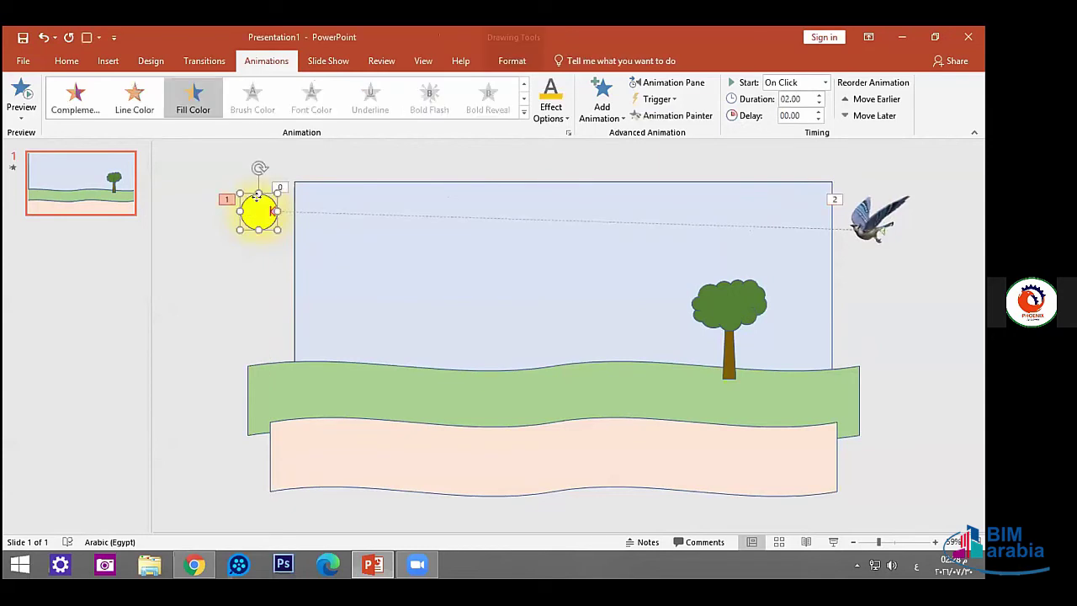
key("ctrl+z")
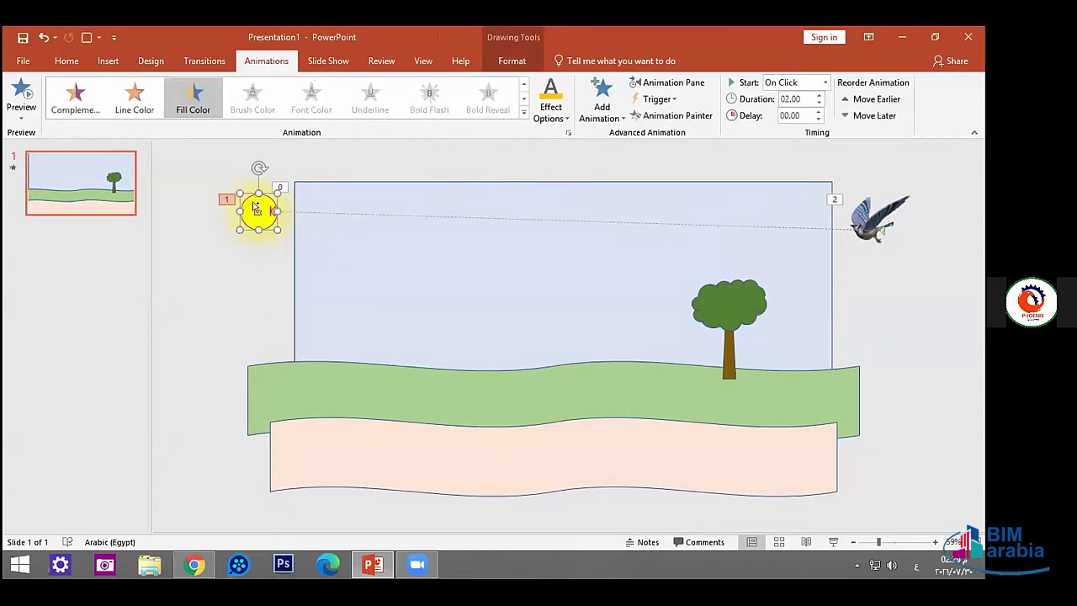
key("ctrl+z")
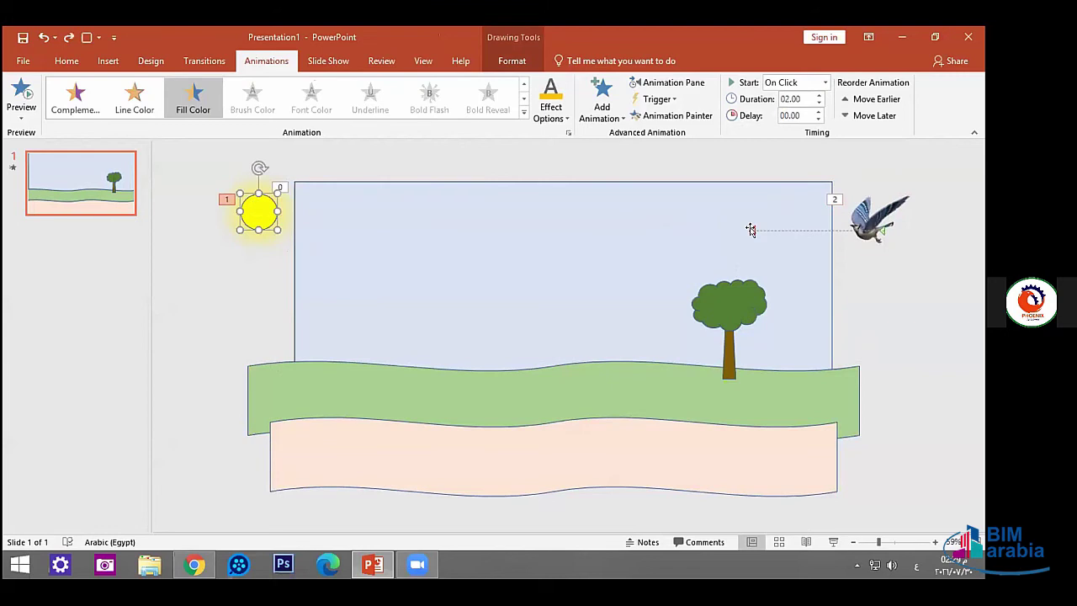
left_click(752, 230)
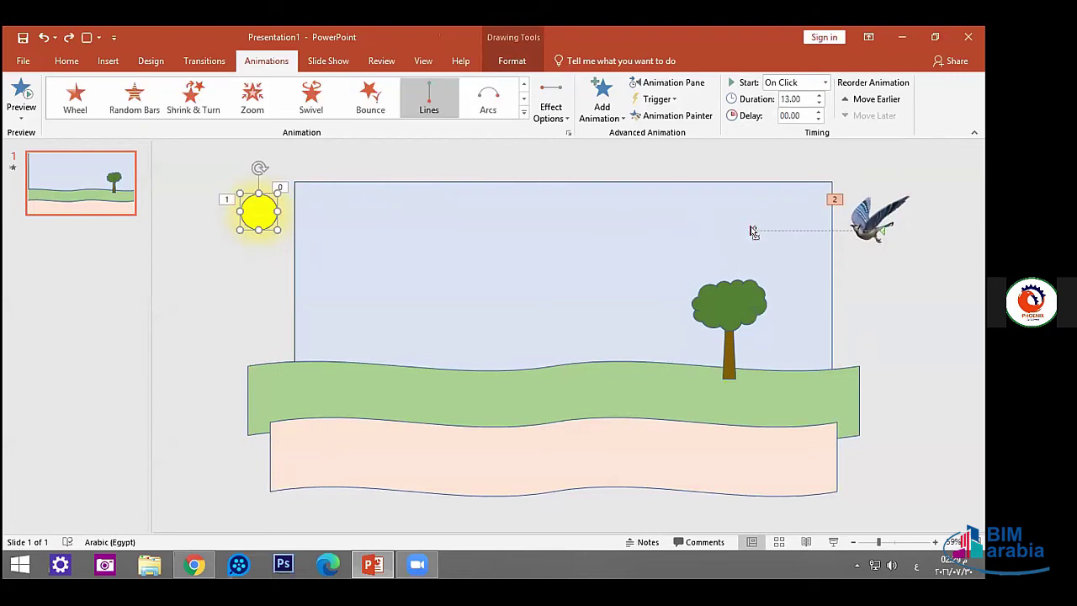
left_click(717, 233)
left_click(681, 233)
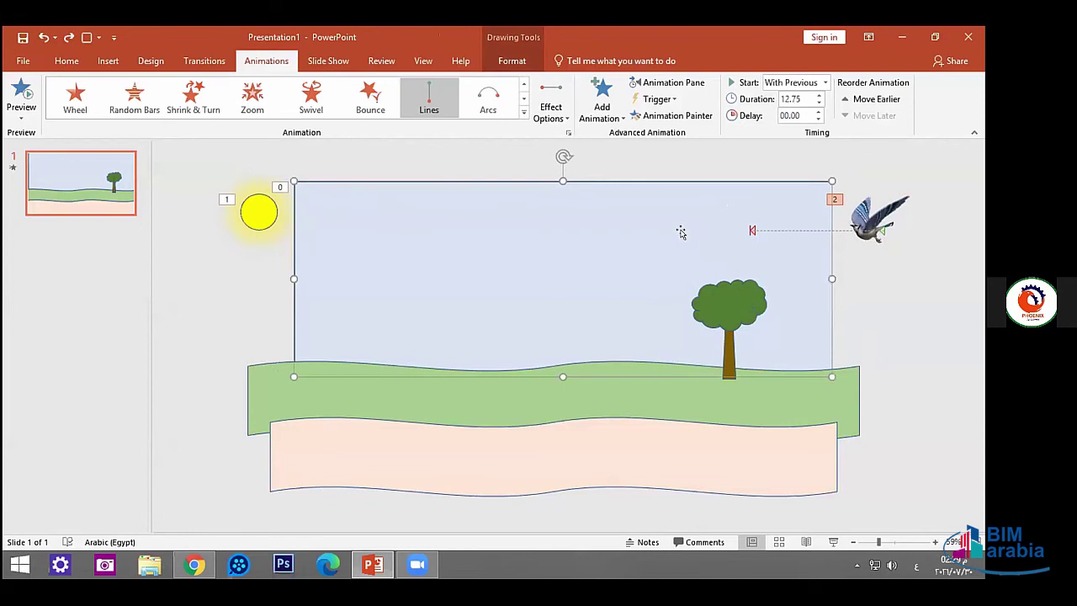
key("Down")
Drag the bird's motion path left so it finishes at the sun.
left_click_drag(749, 229, 276, 212)
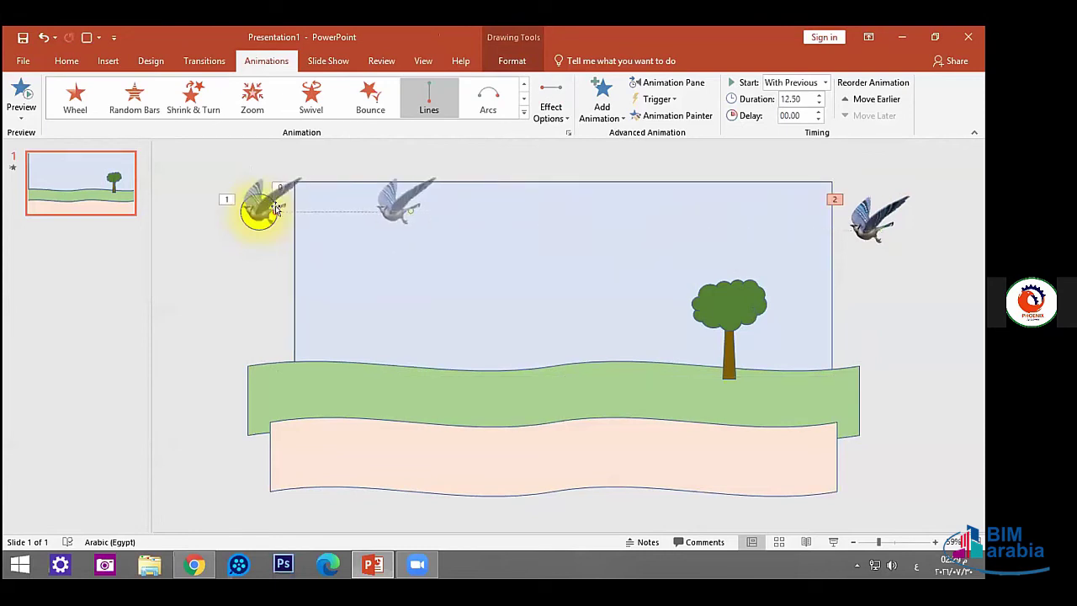
left_click(437, 267)
key("ctrl+z")
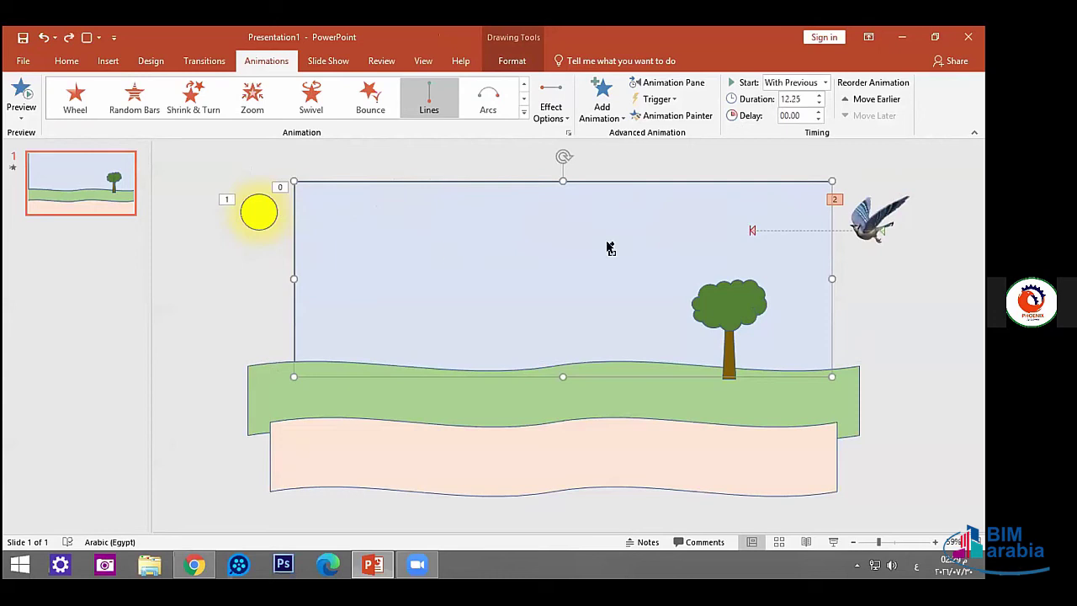
left_click(247, 336)
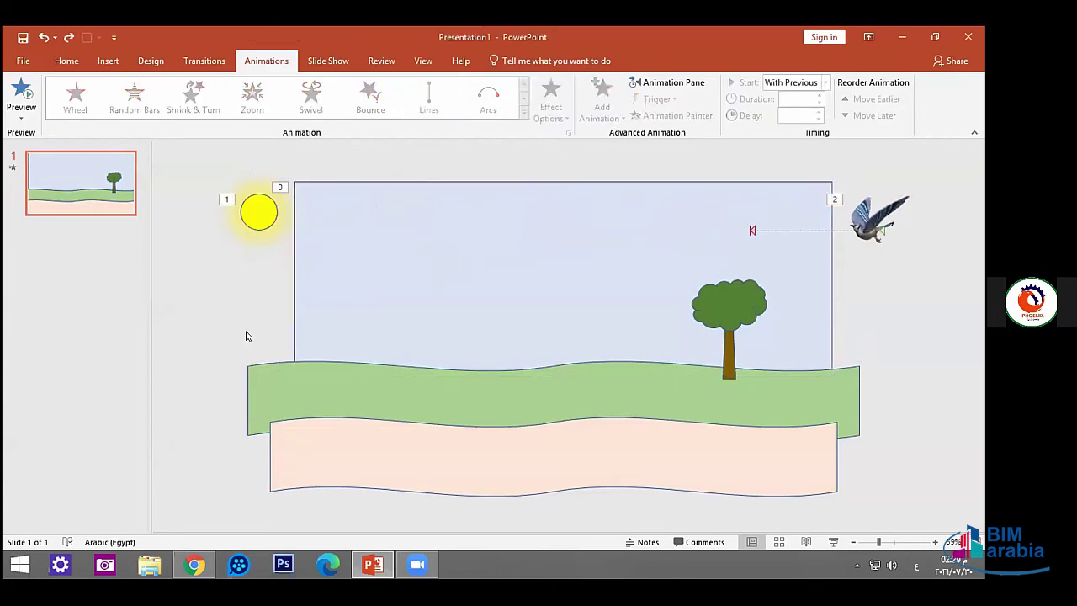
key("ctrl+z")
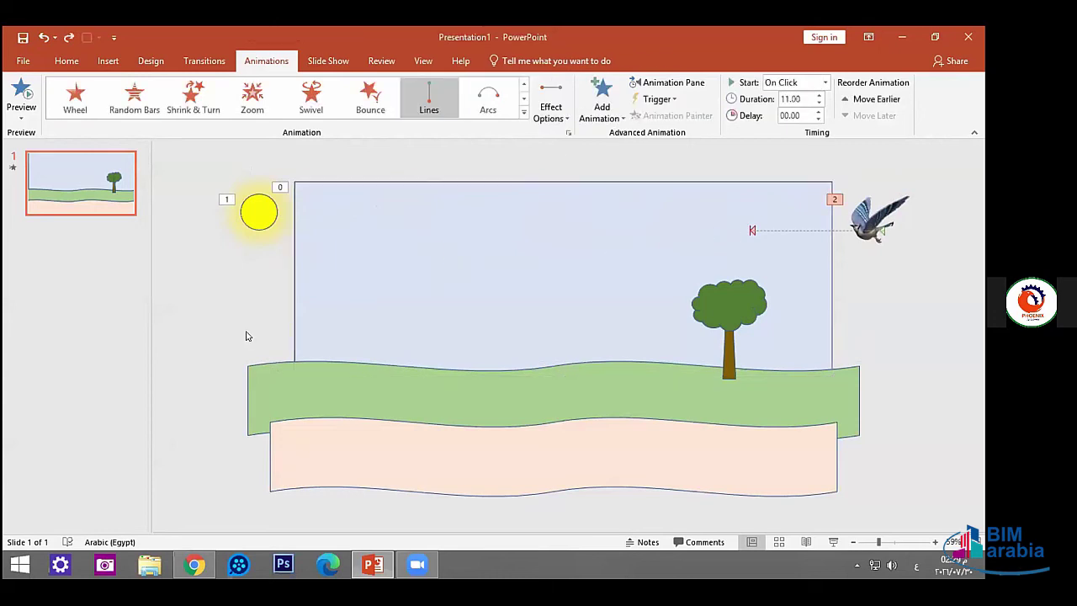
key("ctrl+z")
left_click_drag(749, 228, 360, 245)
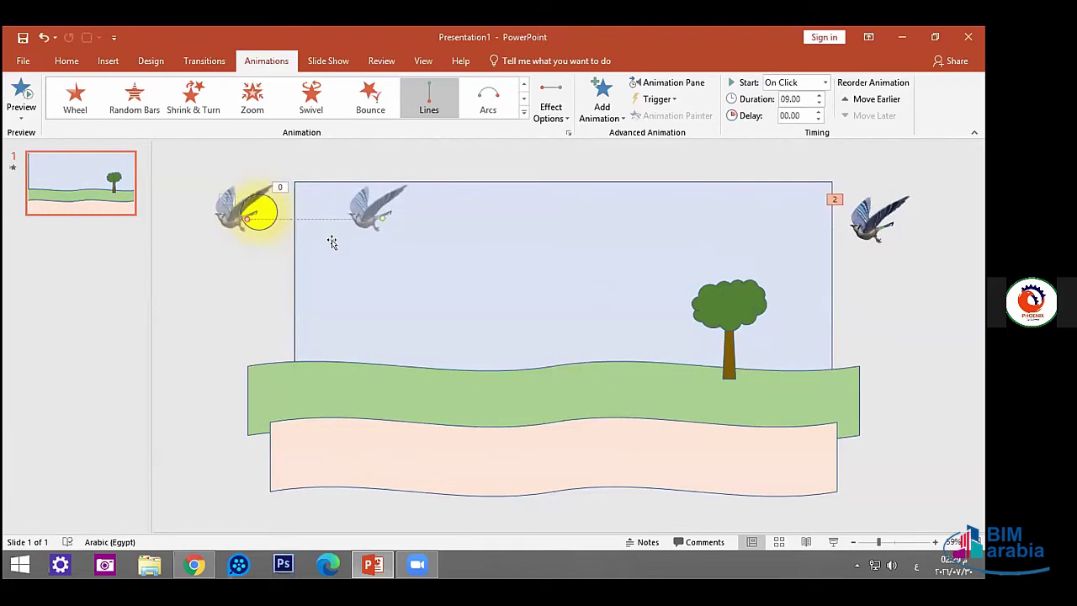
left_click(244, 303)
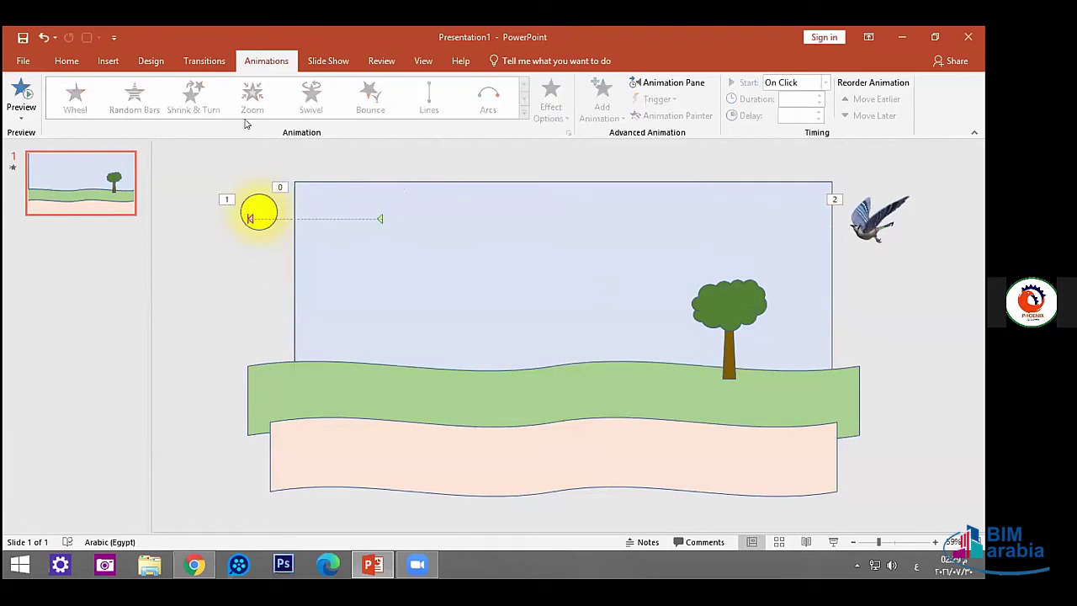
Preview the animations and pull the bird's path end beside the sun.
left_click(19, 91)
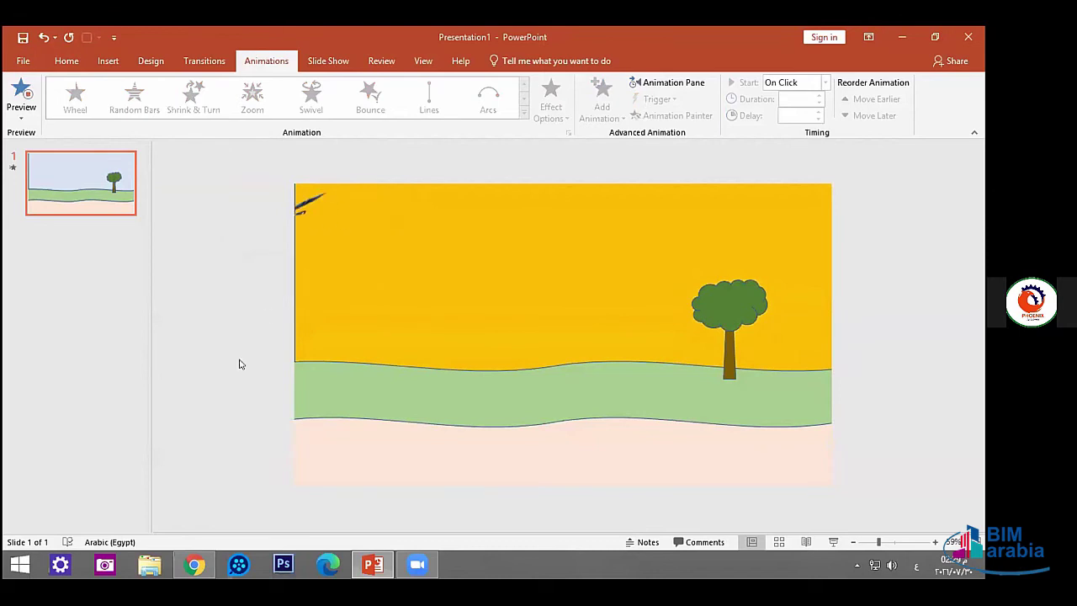
left_click(381, 218)
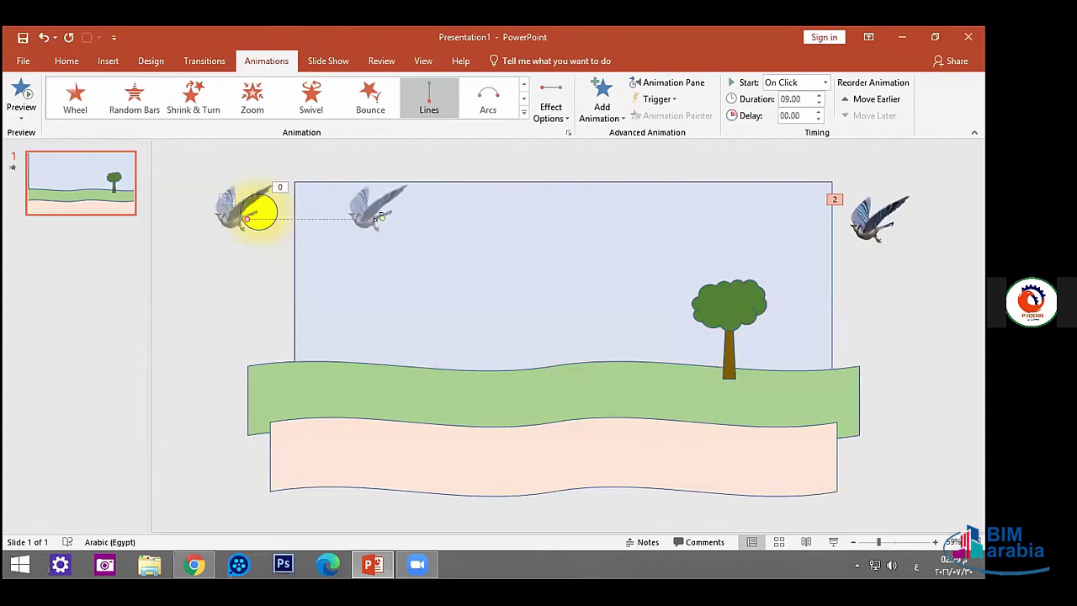
double_click(381, 218)
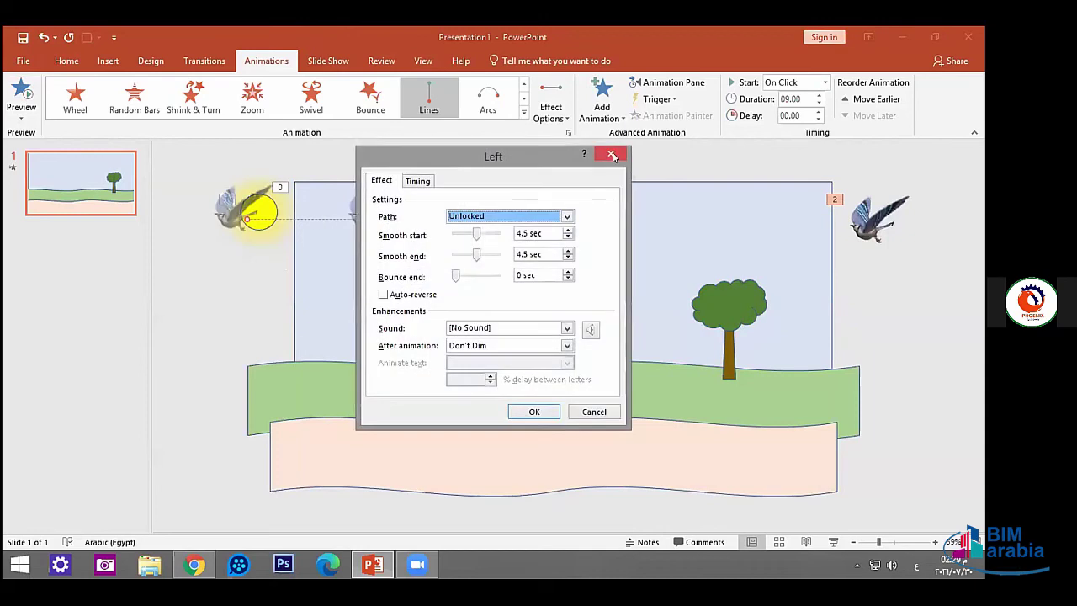
left_click(612, 154)
left_click_drag(380, 217, 255, 212)
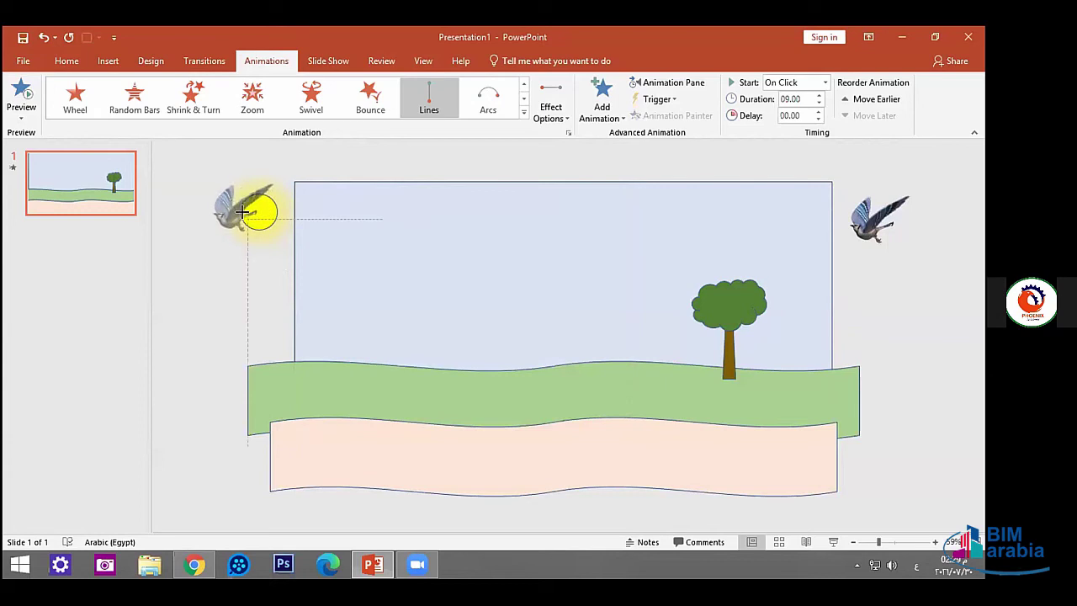
left_click_drag(255, 212, 255, 213)
left_click(248, 296)
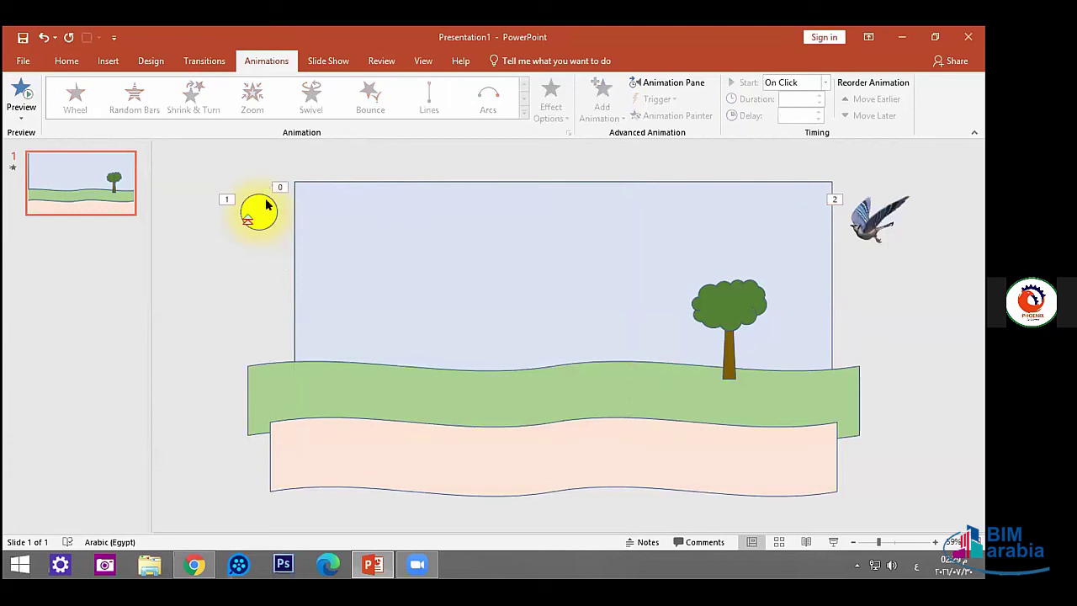
Switch to Chrome's Google Images results for walking-man GIFs.
left_click(213, 59)
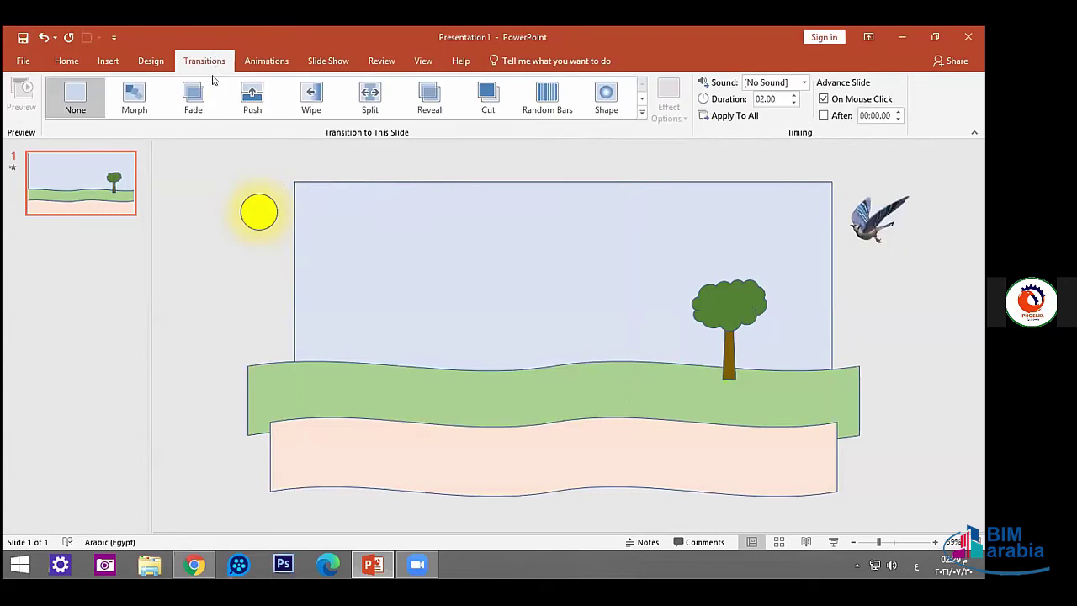
left_click(107, 62)
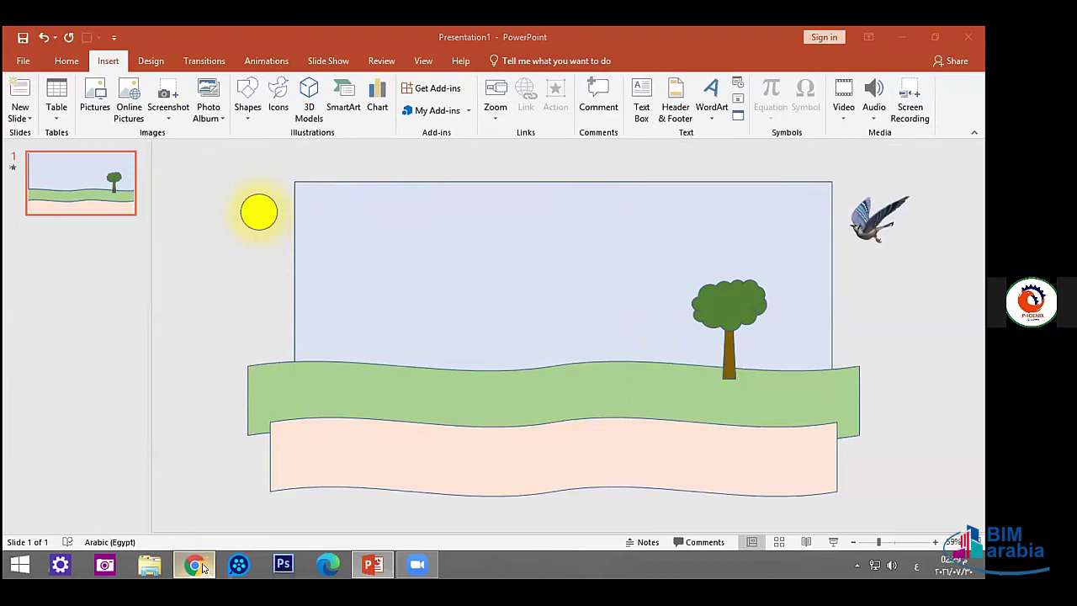
key("alt+Tab")
left_click(808, 34)
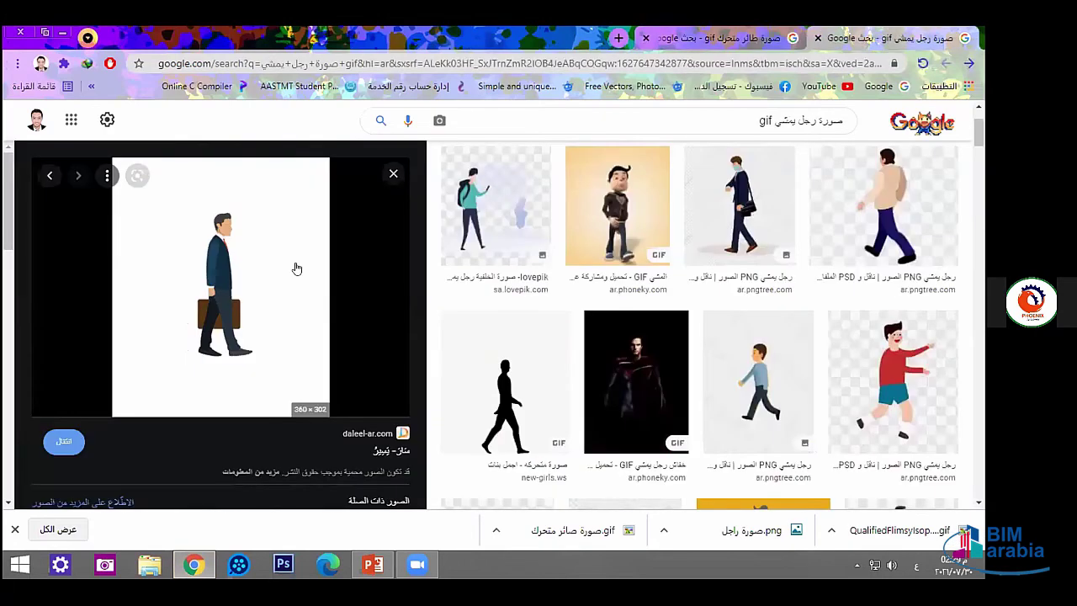
Bring up the save options for the previewed walking-man GIF.
right_click(256, 249)
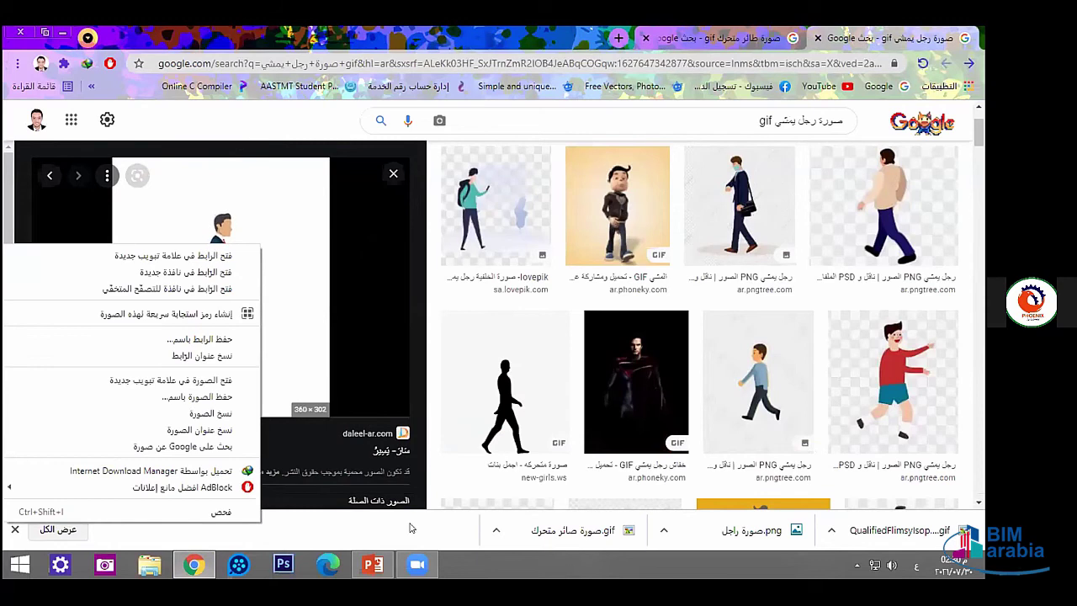
Insert the walking businessman GIF and drag it down to the lower left over the grass.
left_click(373, 564)
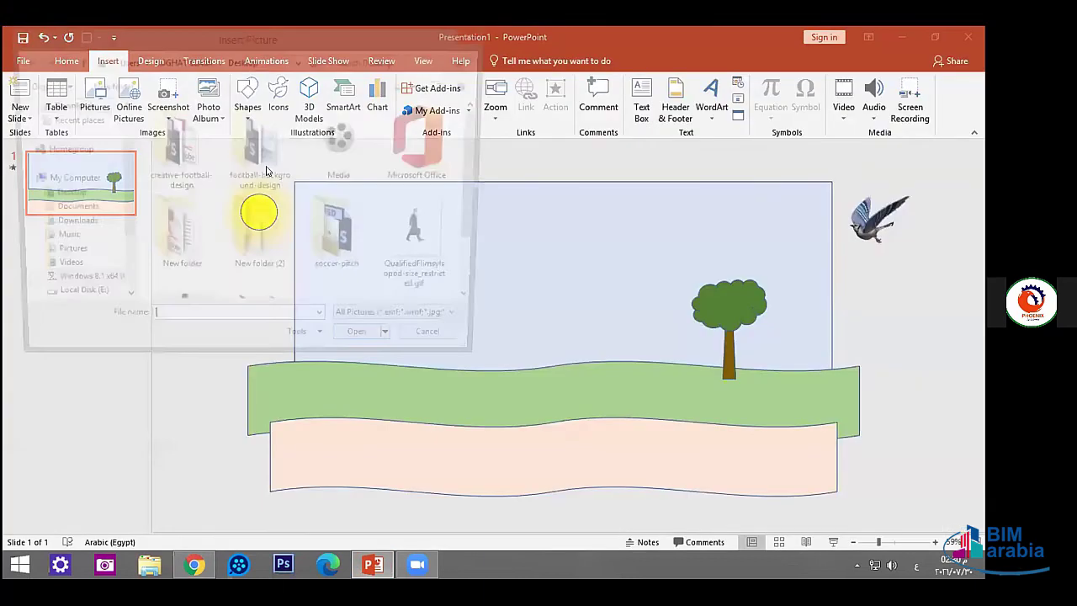
left_click(426, 240)
left_click(368, 348)
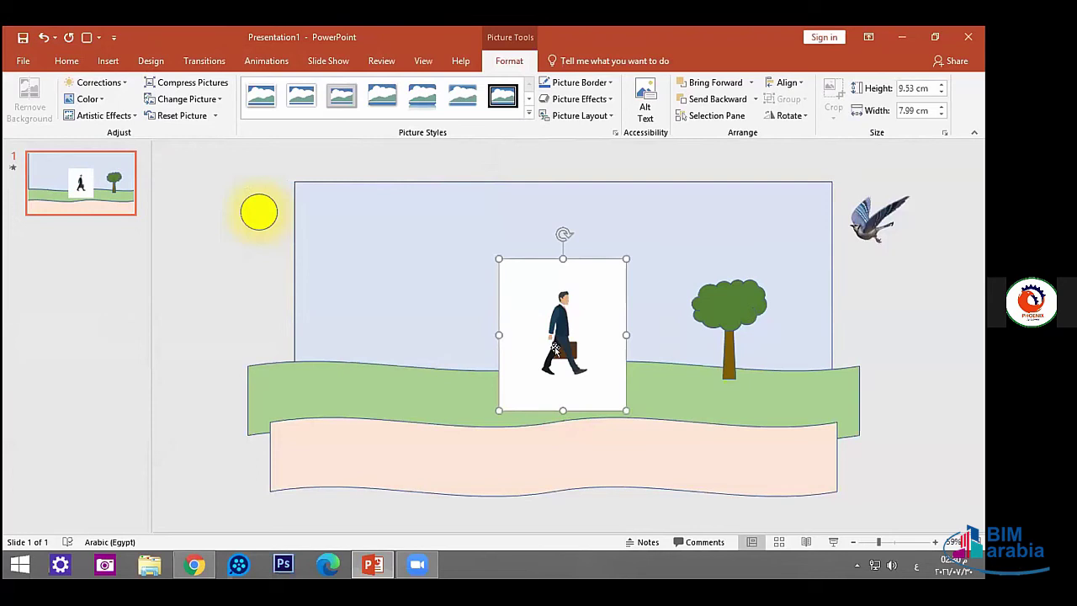
left_click_drag(556, 349, 377, 411)
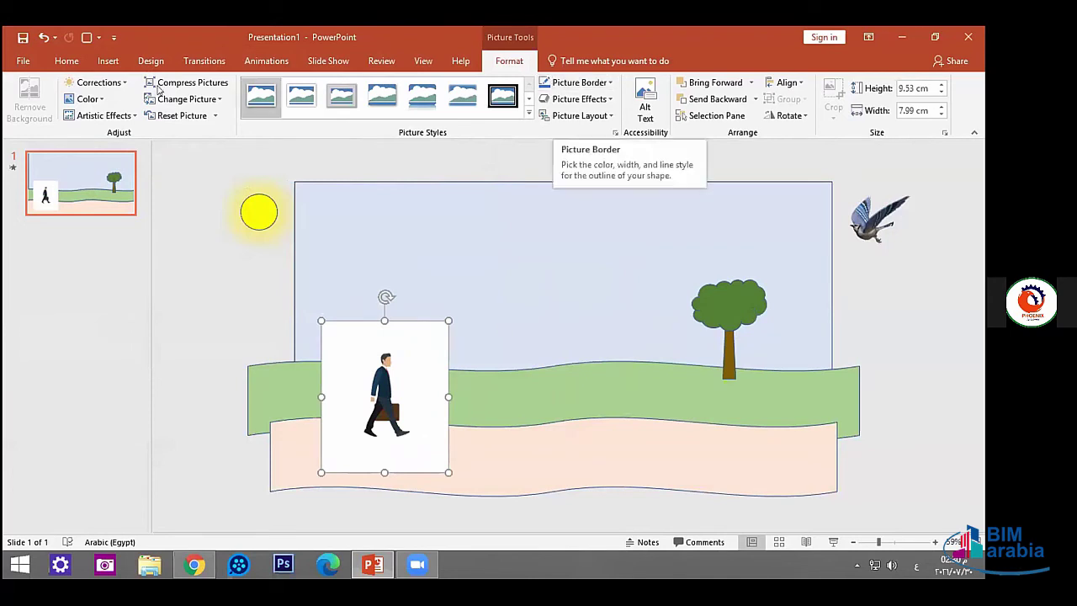
Make the walking man's white background transparent with Set Transparent Color.
left_click(85, 100)
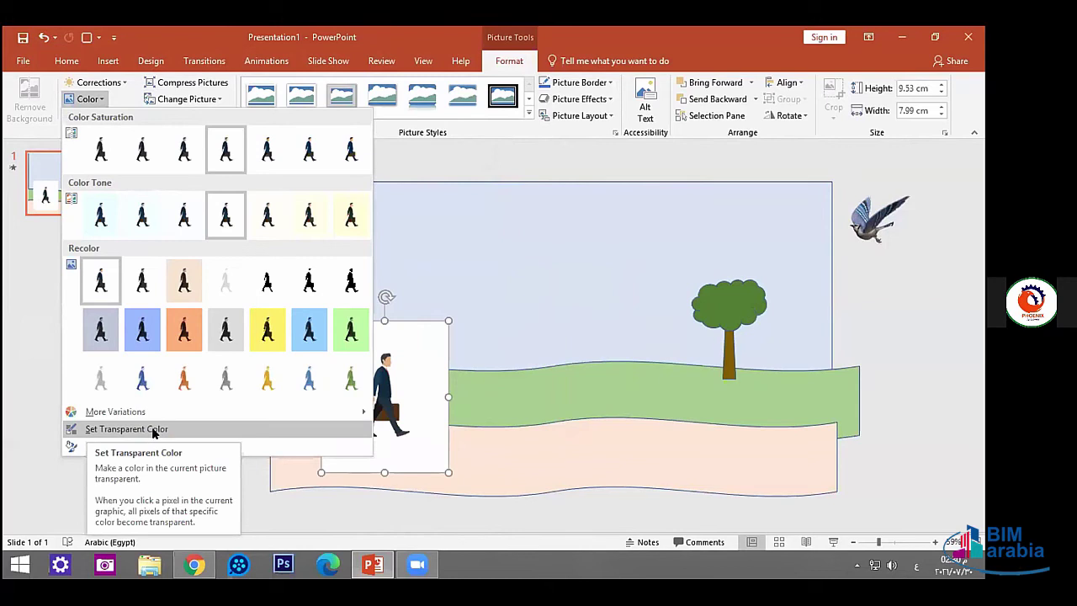
left_click(126, 429)
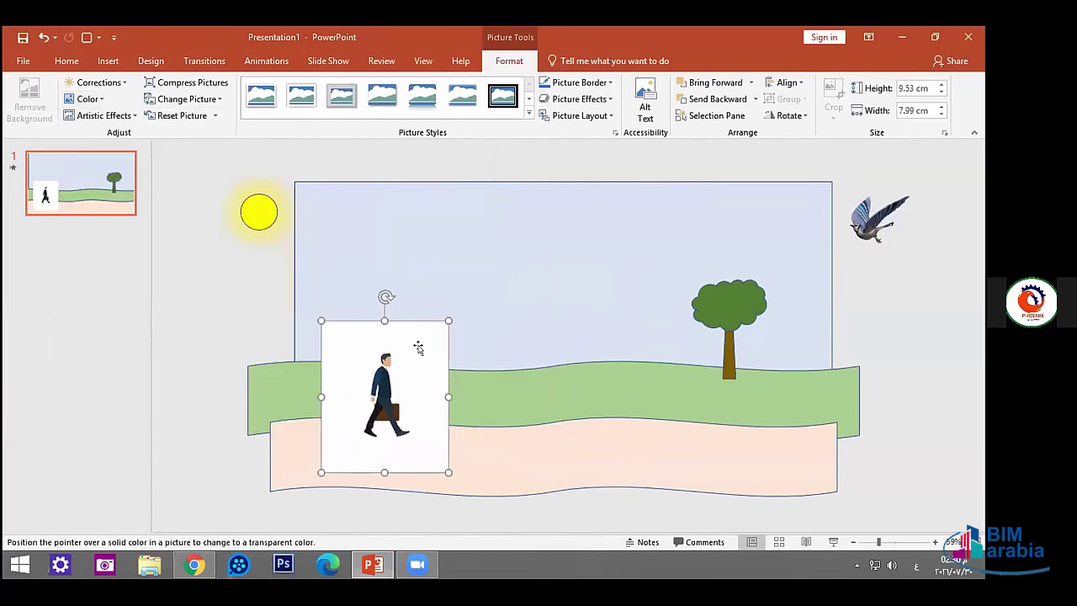
left_click(423, 343)
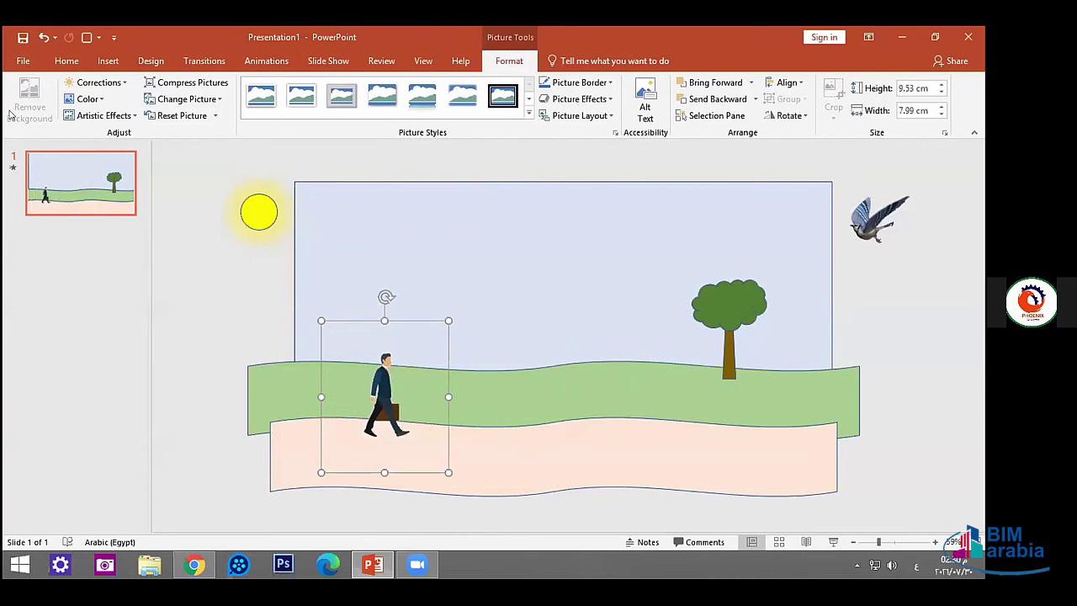
Move the walking man to the slide's lower-left edge and enlarge him slightly.
left_click(283, 350)
left_click_drag(380, 404, 217, 457)
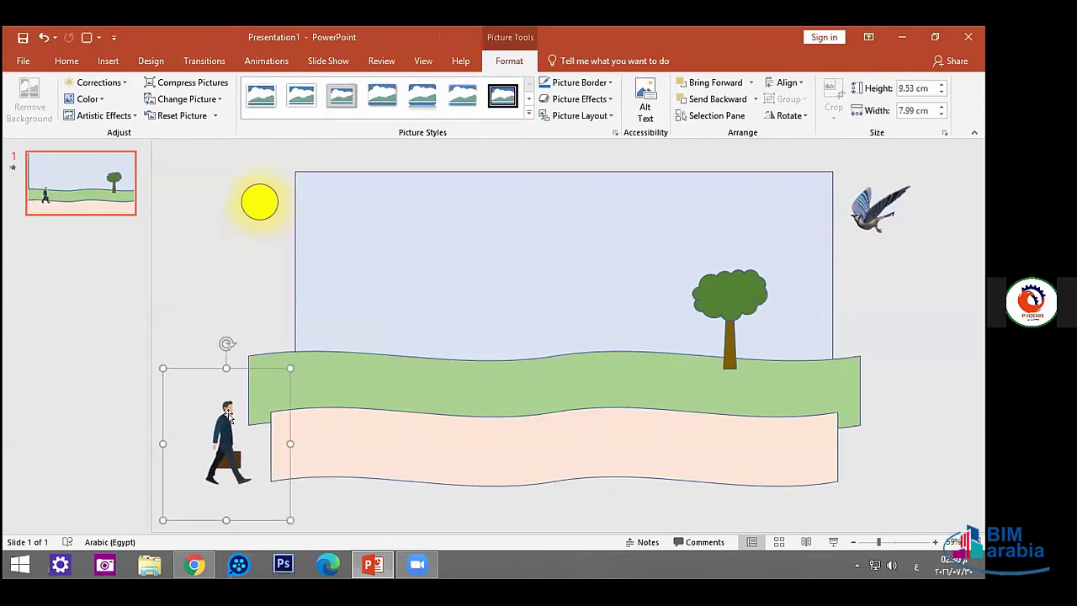
left_click(277, 372)
left_click_drag(267, 393, 274, 386)
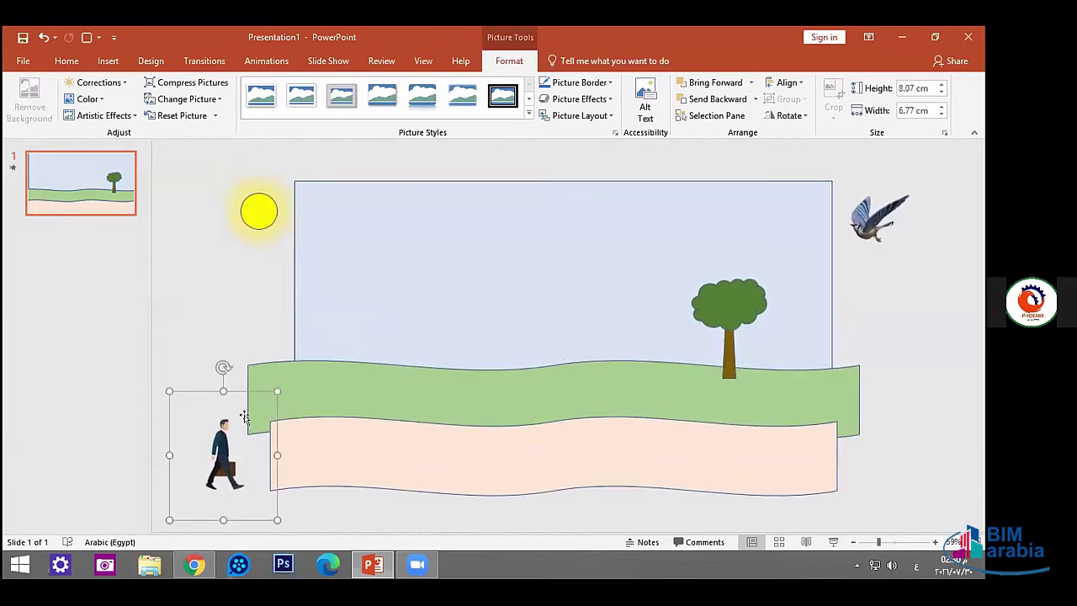
left_click_drag(277, 384, 281, 385)
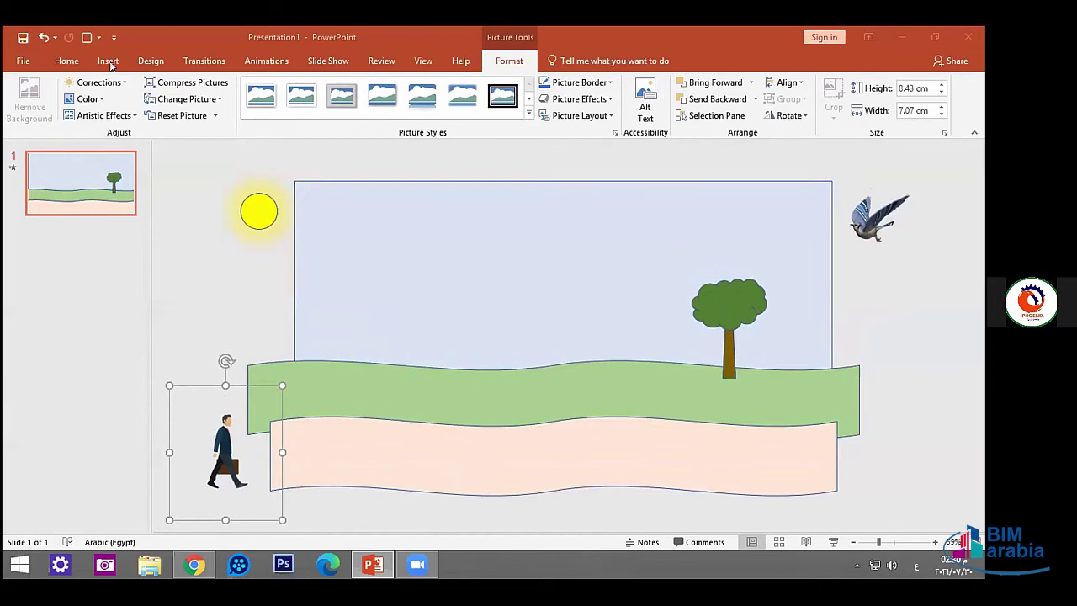
Add a straight Right motion path to the walking man.
left_click(261, 59)
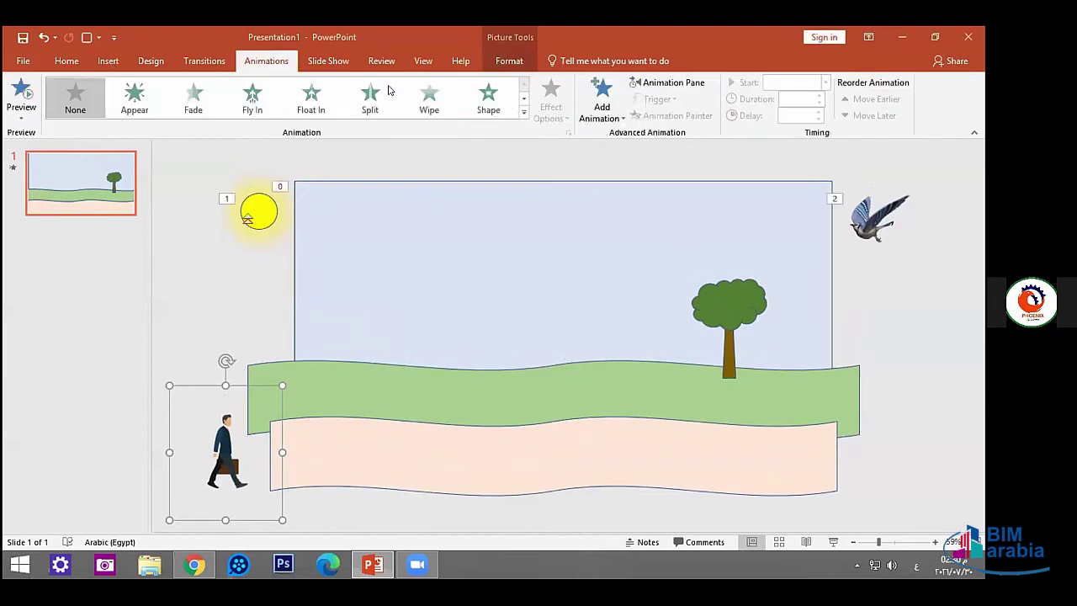
left_click(603, 102)
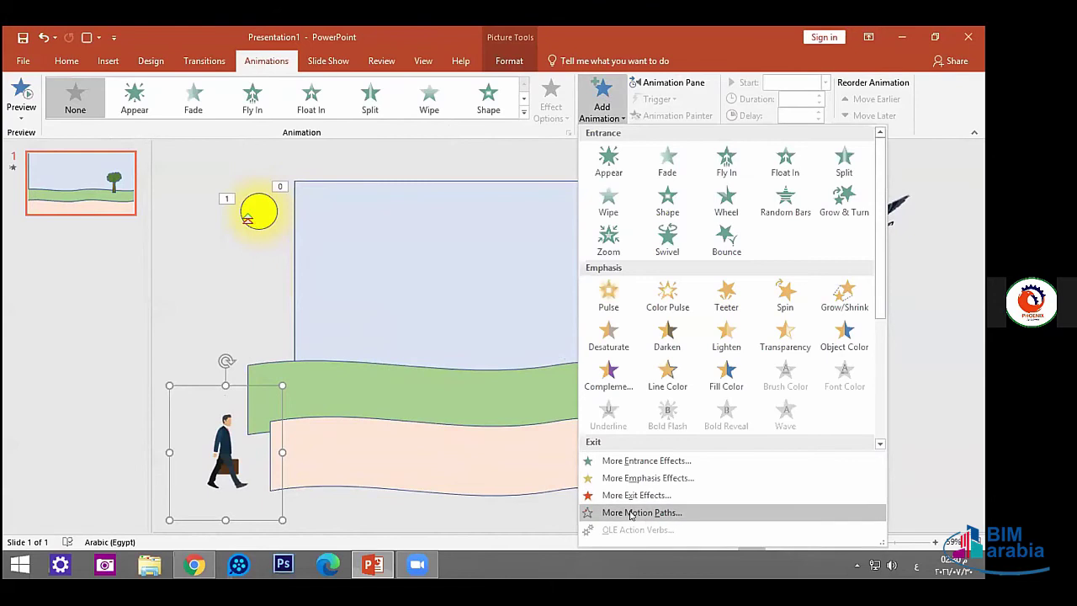
left_click(628, 513)
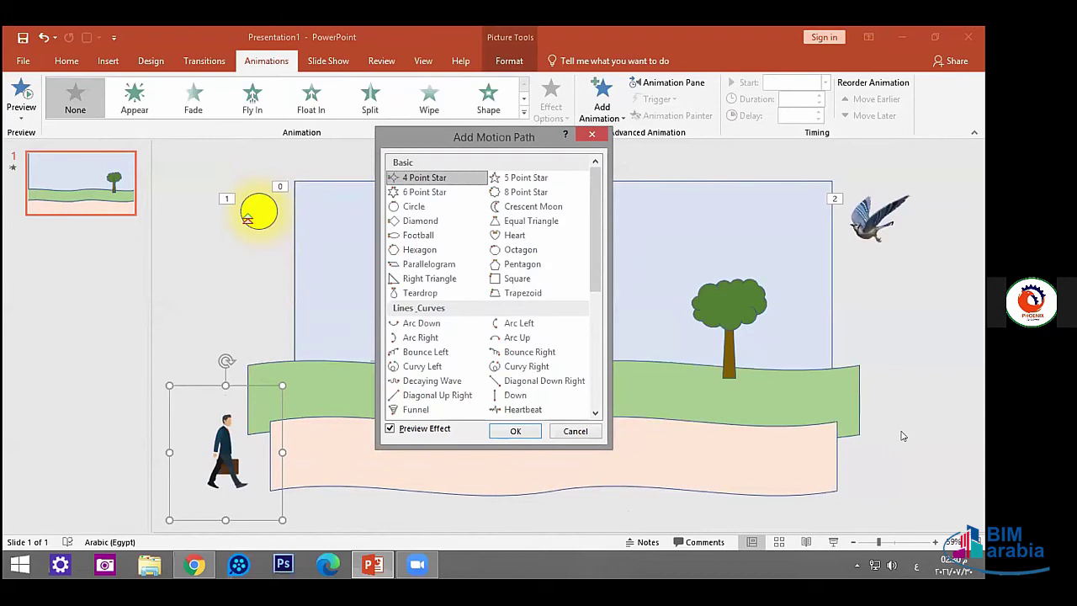
scroll(589, 328, "down", 2)
left_click(493, 364)
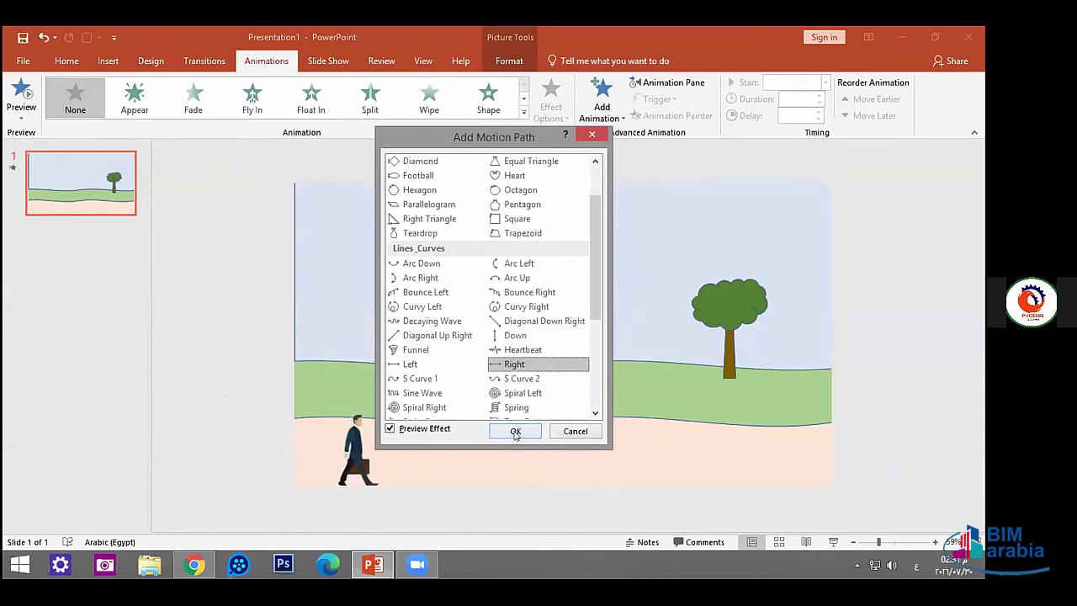
left_click(515, 431)
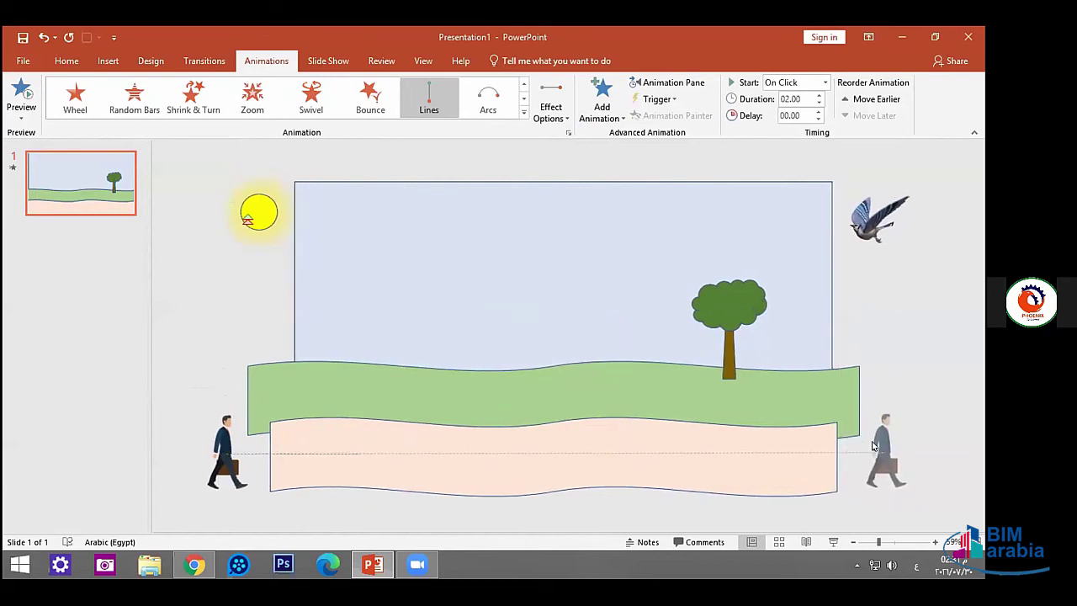
Set the walking man's animation duration to 18.00 seconds.
left_click(818, 94)
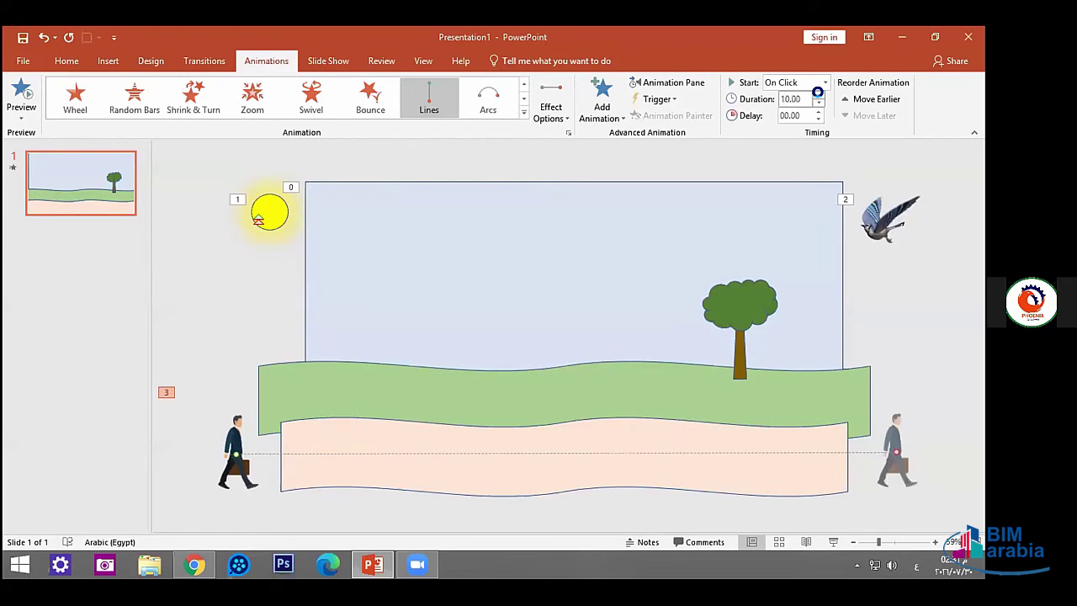
left_click(817, 95)
left_click(818, 94)
left_click(817, 94)
Set all four animations to start With Previous, then preview the sky turning yellow as the man walks.
left_click(663, 84)
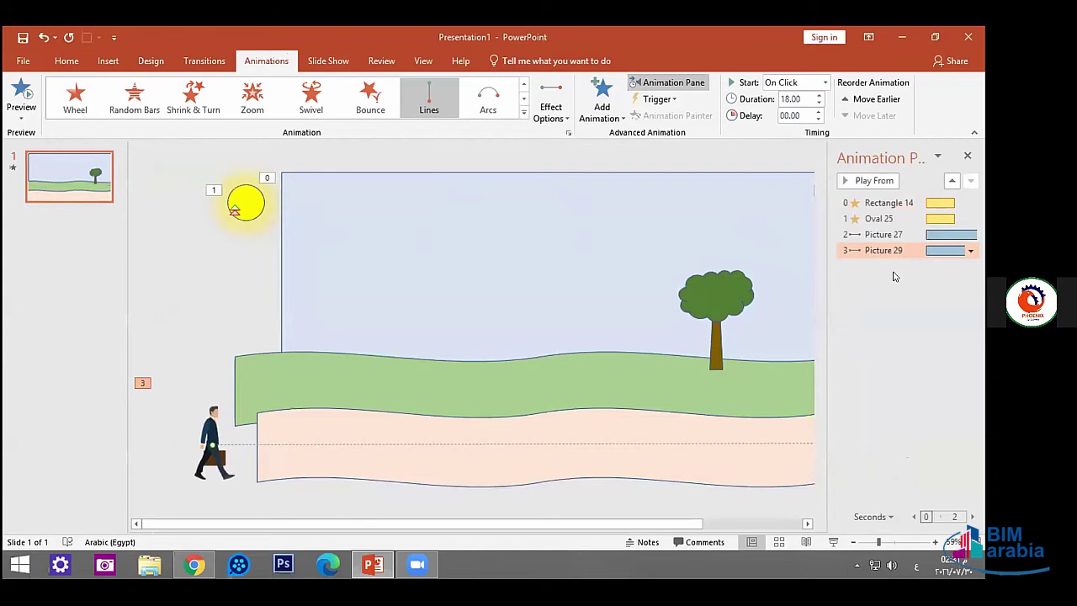
key("ctrl+a")
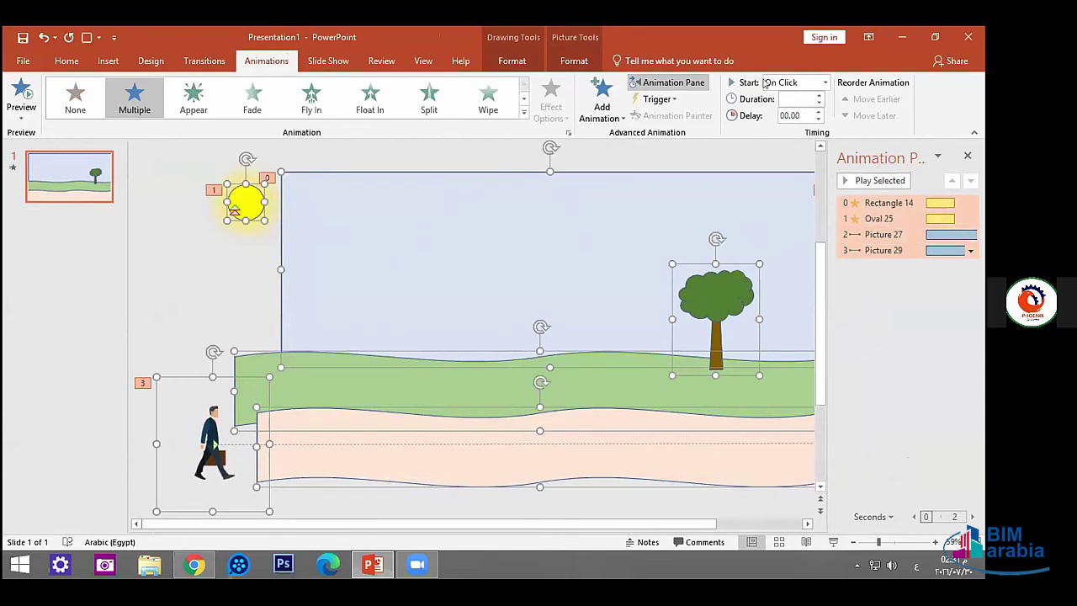
left_click(765, 82)
left_click(799, 107)
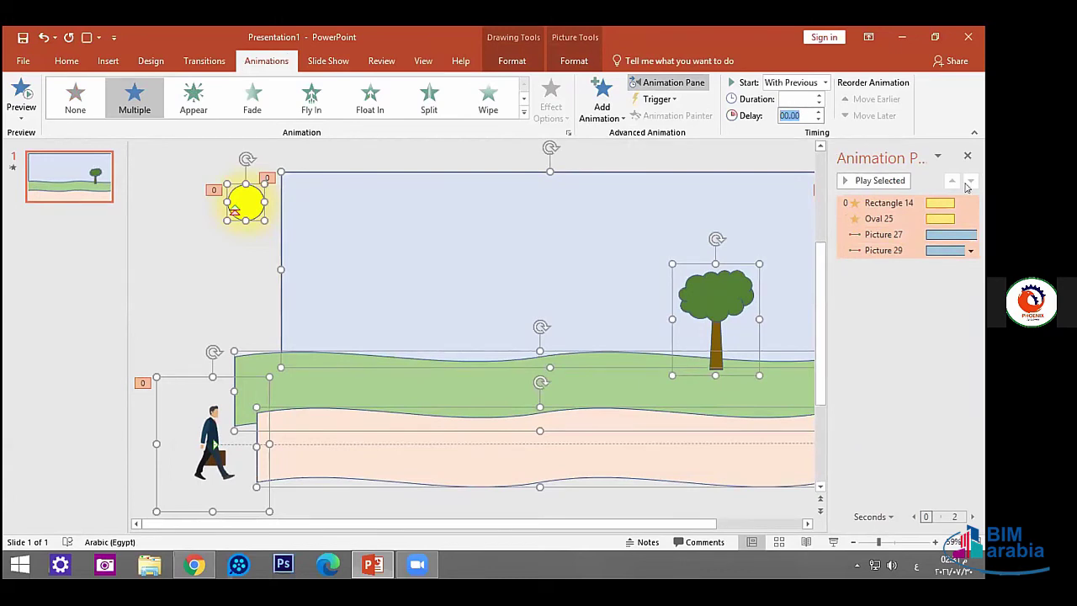
left_click(969, 157)
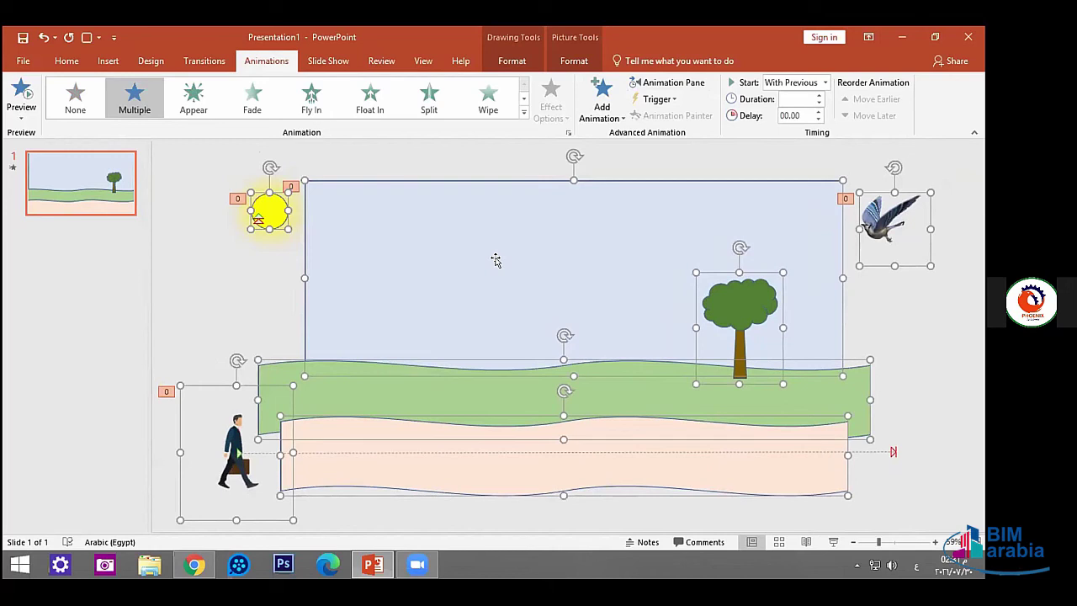
left_click(19, 91)
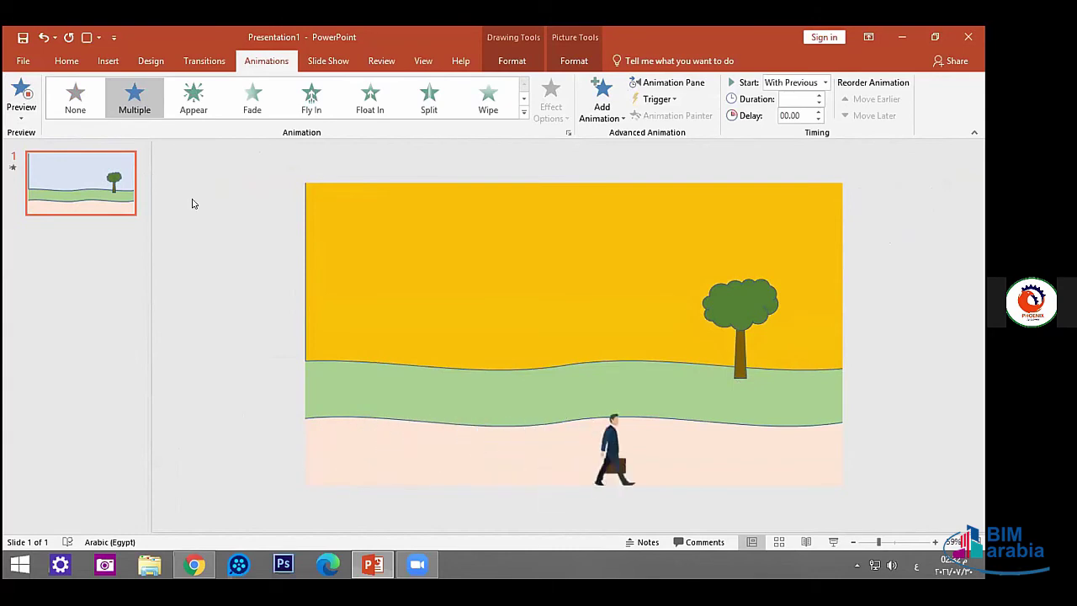
Stop the preview and remove the sky rectangle's colour-change animation.
left_click(329, 446)
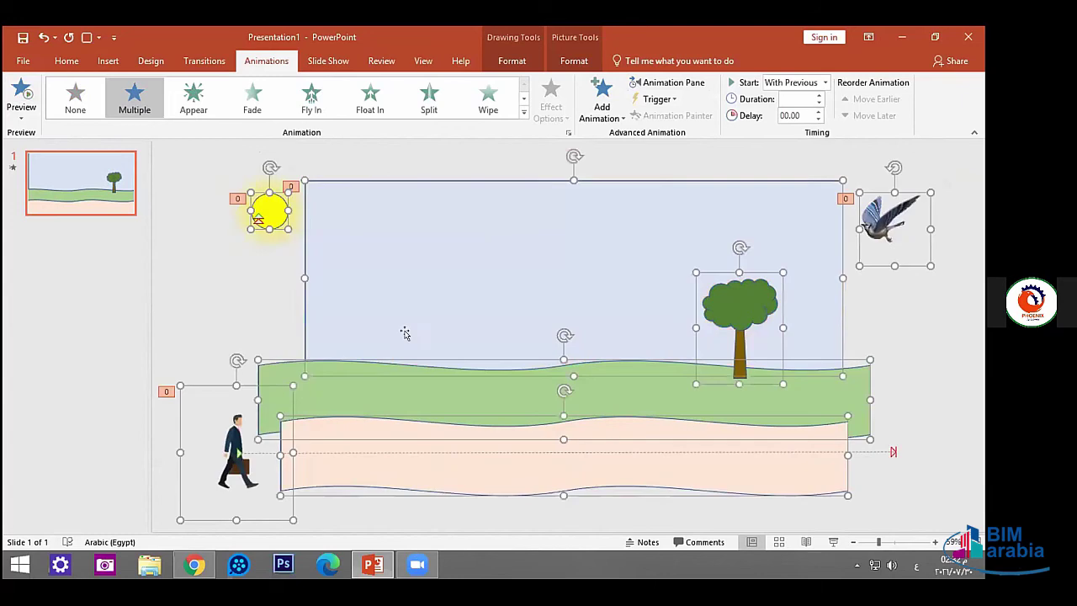
left_click(291, 276)
left_click(267, 206)
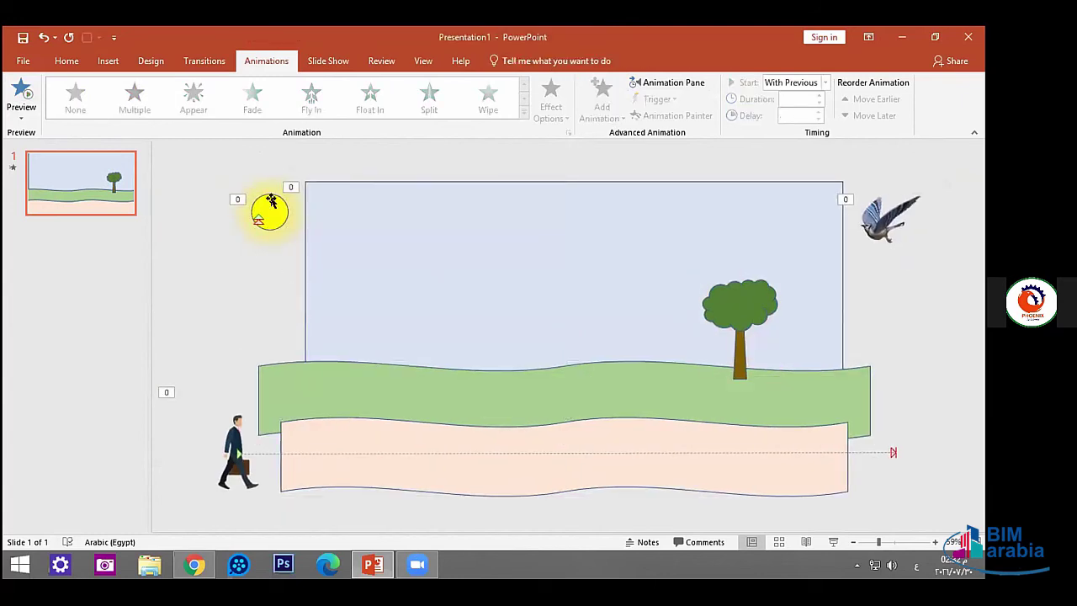
left_click(21, 91)
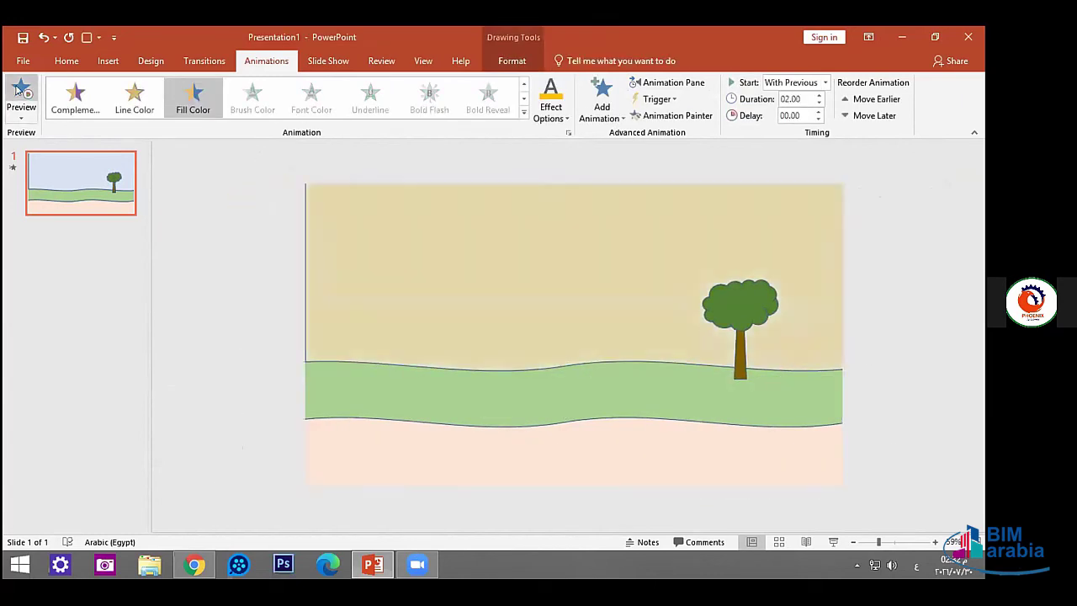
left_click(383, 240)
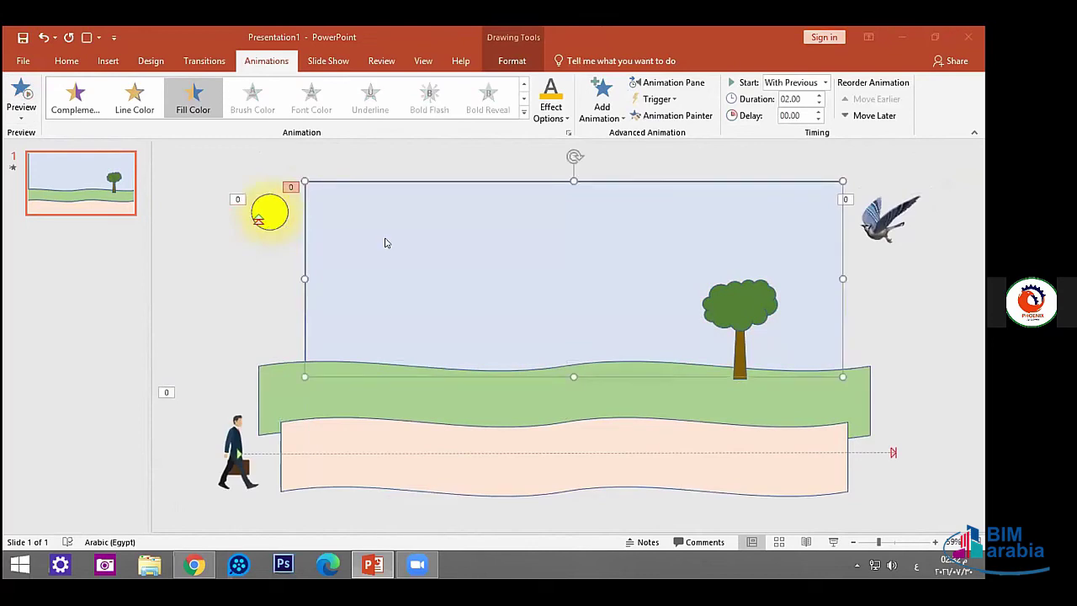
left_click(523, 87)
left_click(524, 88)
left_click(523, 88)
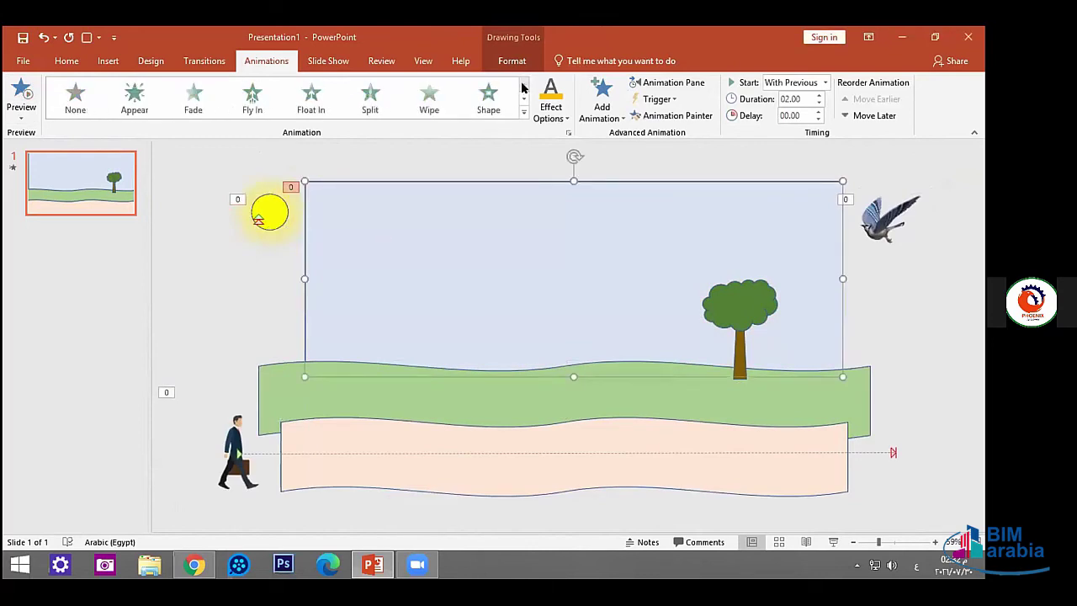
left_click(79, 104)
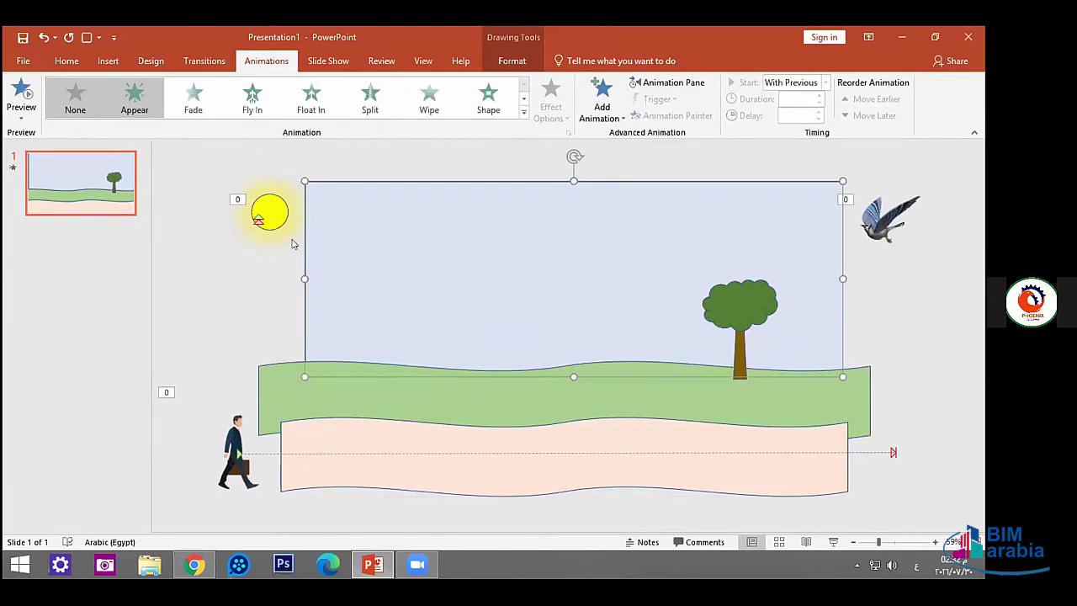
Delete the sun and the bird picture from the slide.
left_click(278, 217)
key("Delete")
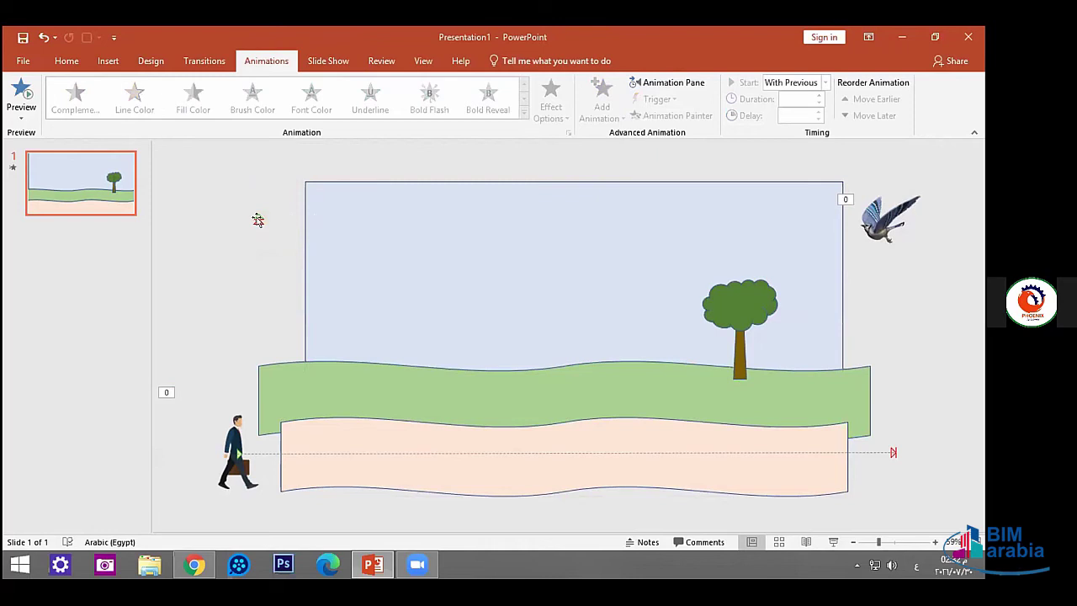
left_click(258, 219)
left_click(890, 221)
key("Delete")
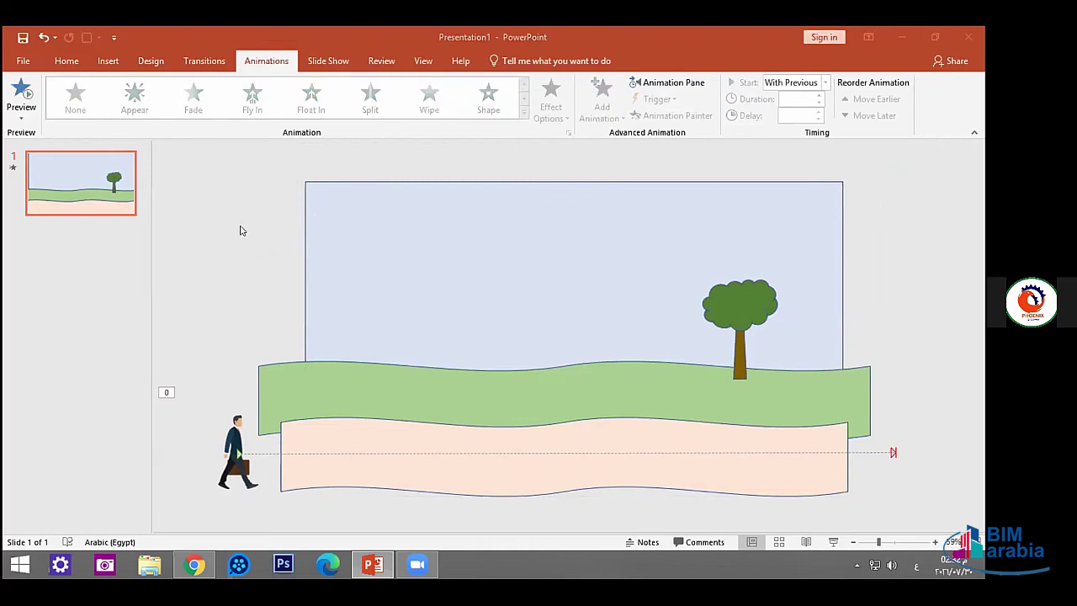
Draw a small oval sun at the sky's top-left corner and give it a yellow glow.
left_click(105, 64)
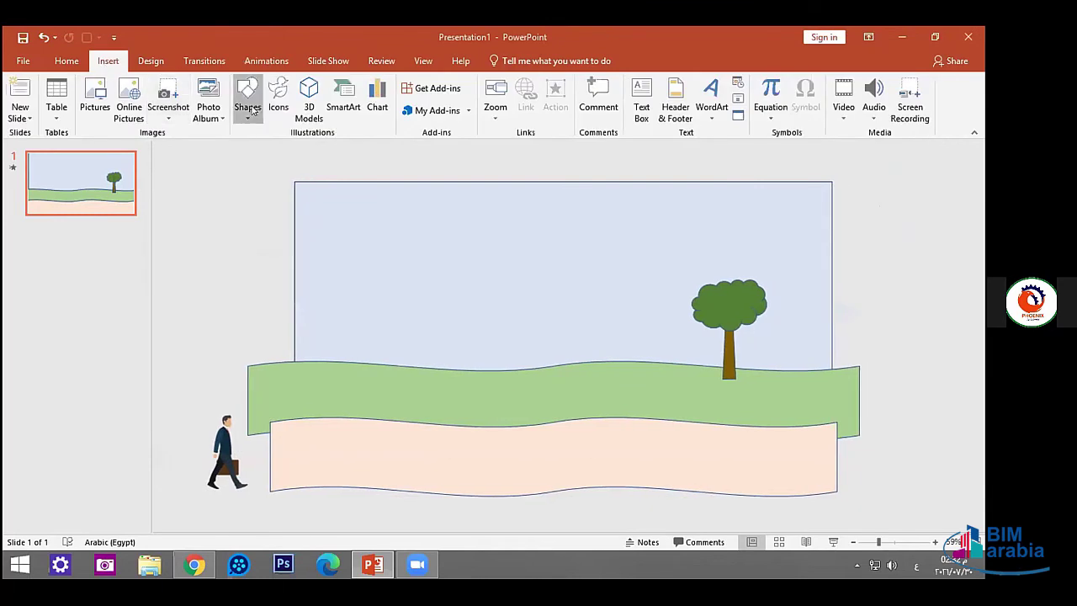
left_click(249, 107)
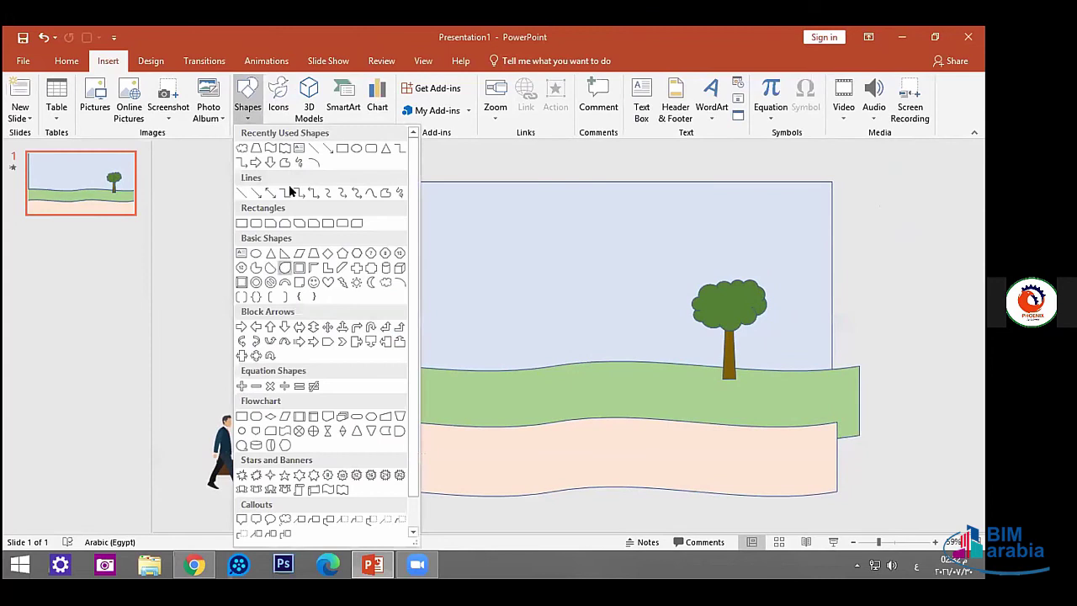
left_click(356, 148)
mouse_move(248, 215)
left_mouse_down()
mouse_move(277, 235)
mouse_move(263, 219)
left_mouse_up()
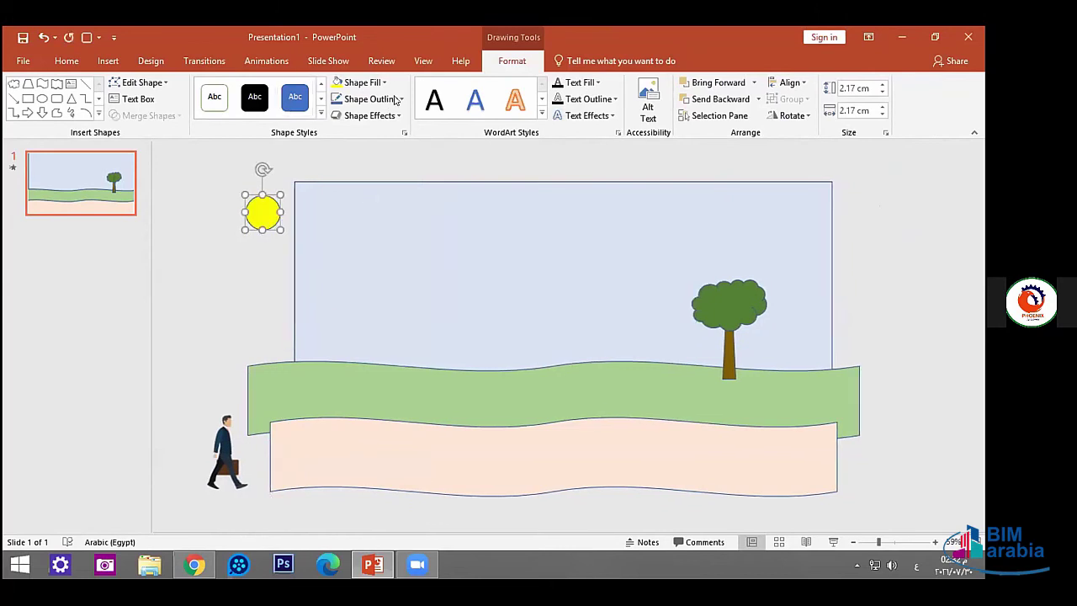
left_click(371, 115)
mouse_move(412, 239)
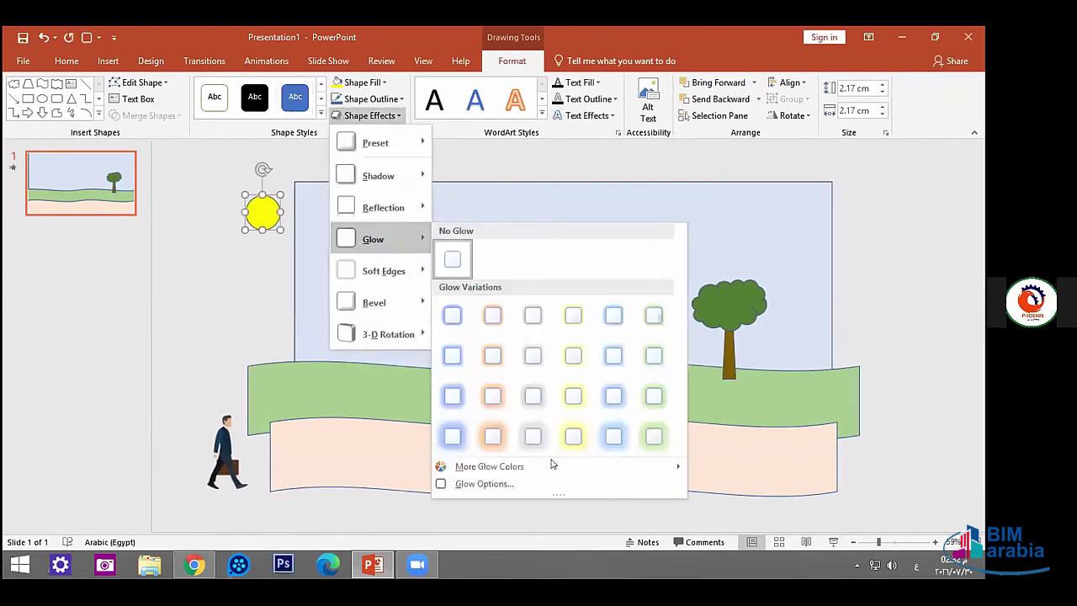
left_click(579, 438)
left_click(377, 83)
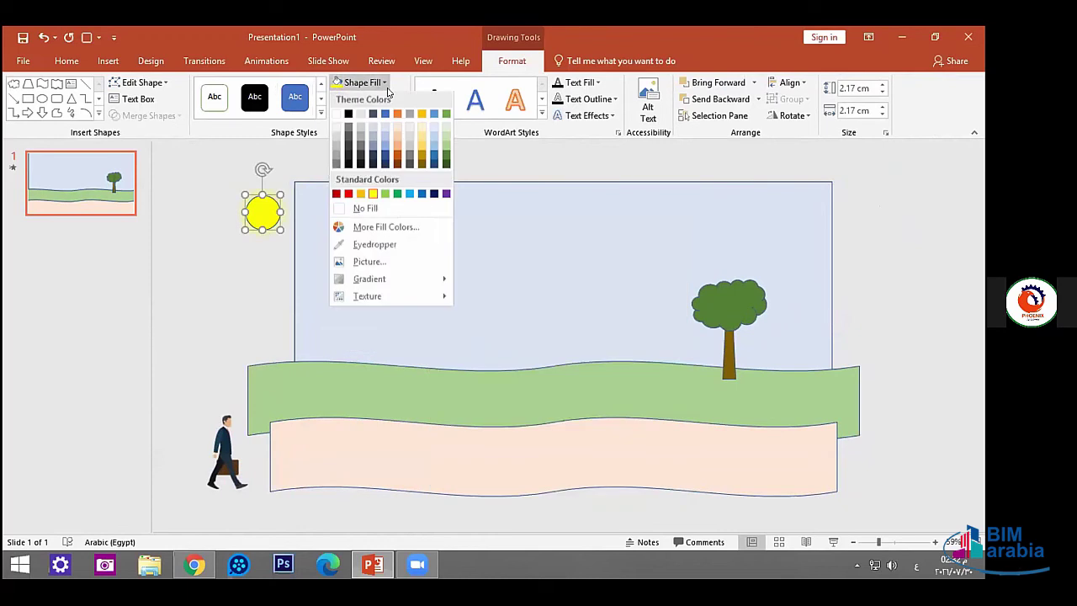
left_click(383, 82)
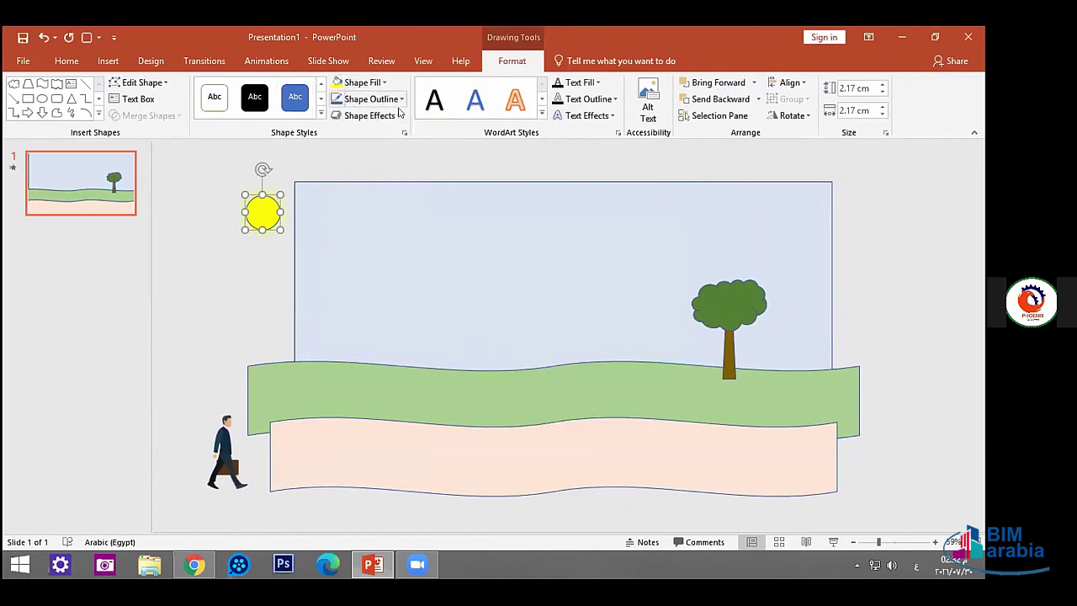
Enlarge the sun's glow to 42 pt in Glow Options.
left_click(370, 115)
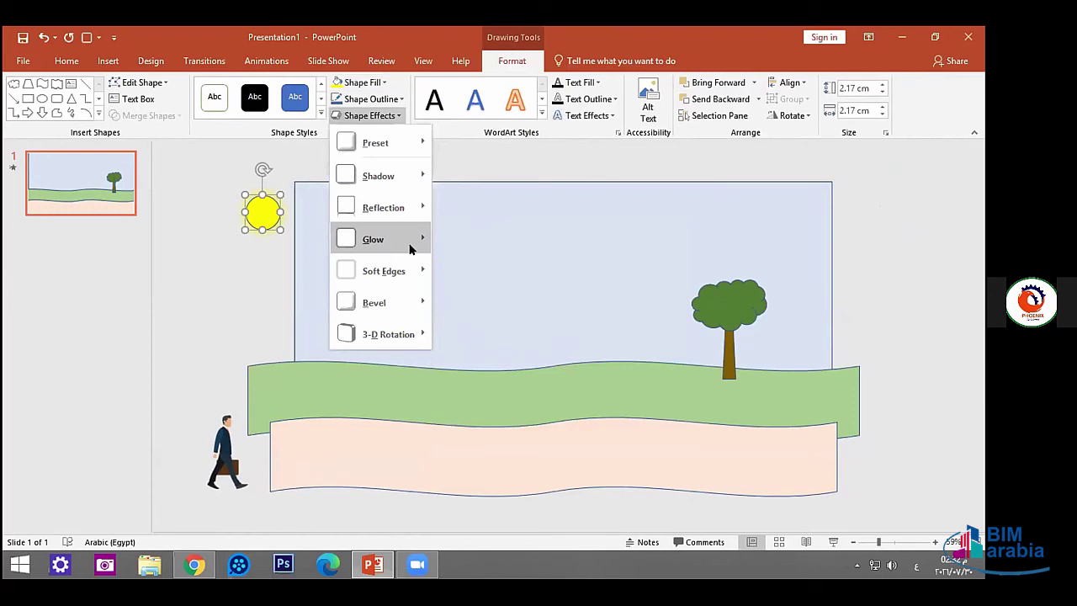
mouse_move(410, 248)
left_click(480, 486)
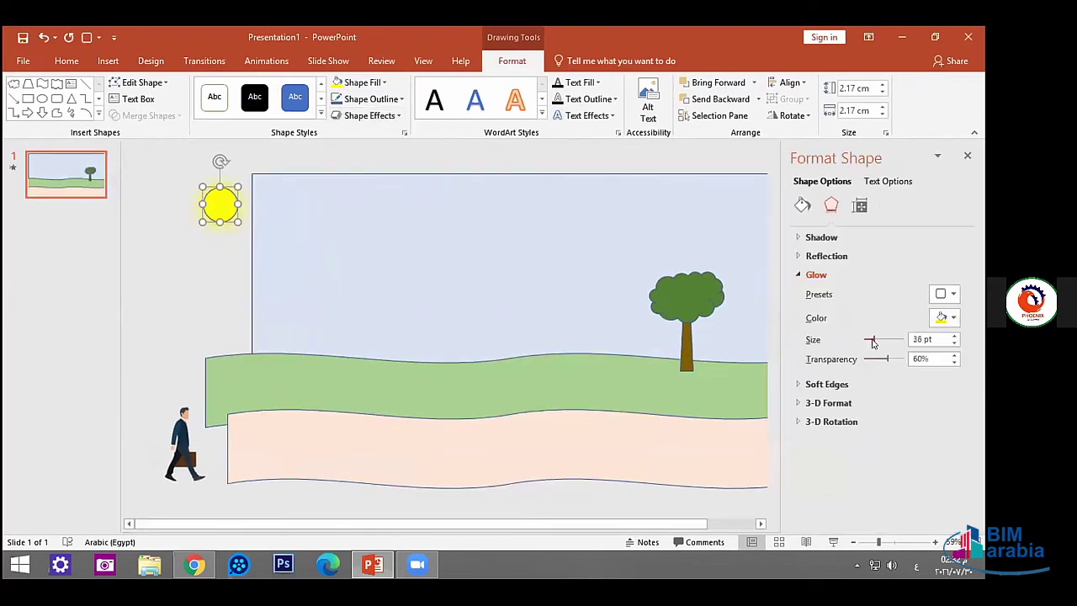
left_click_drag(873, 342, 875, 340)
left_click(967, 155)
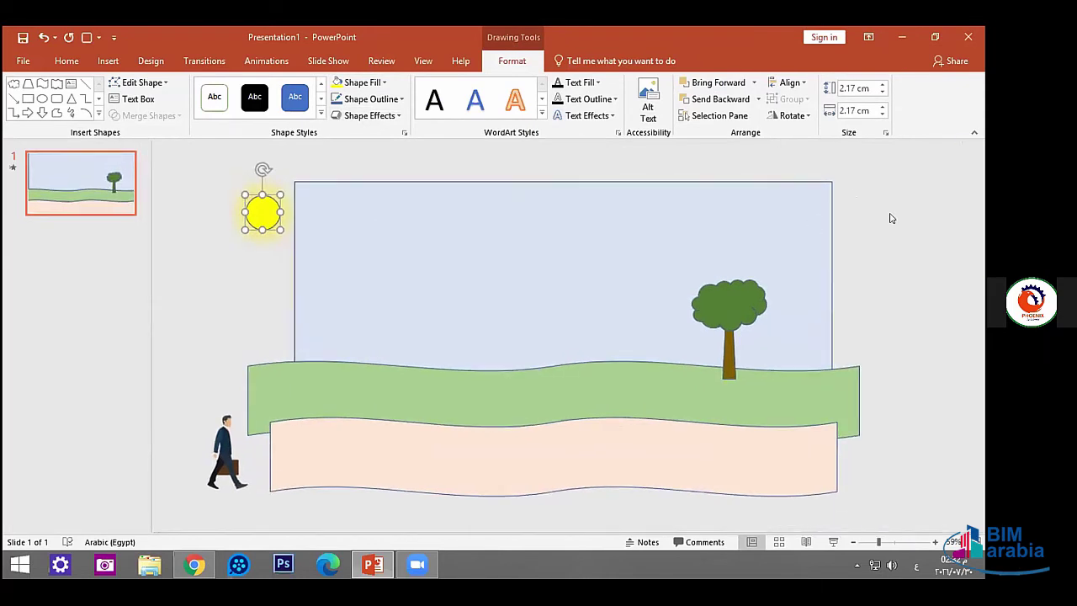
left_click(268, 62)
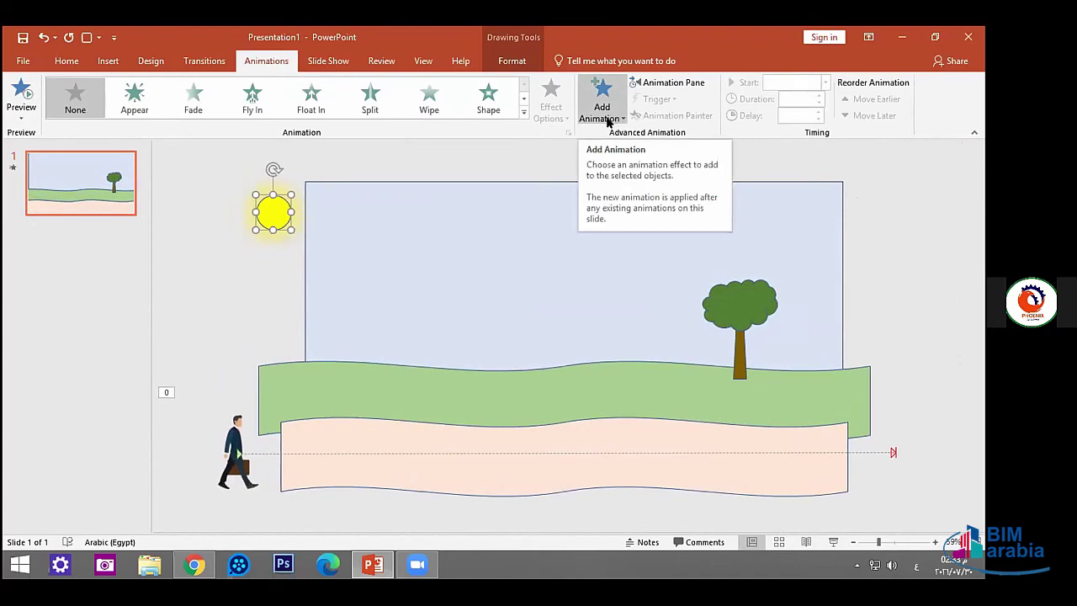
Give the sun a Right lines motion path and stretch its end past the sky's right edge.
left_click(599, 108)
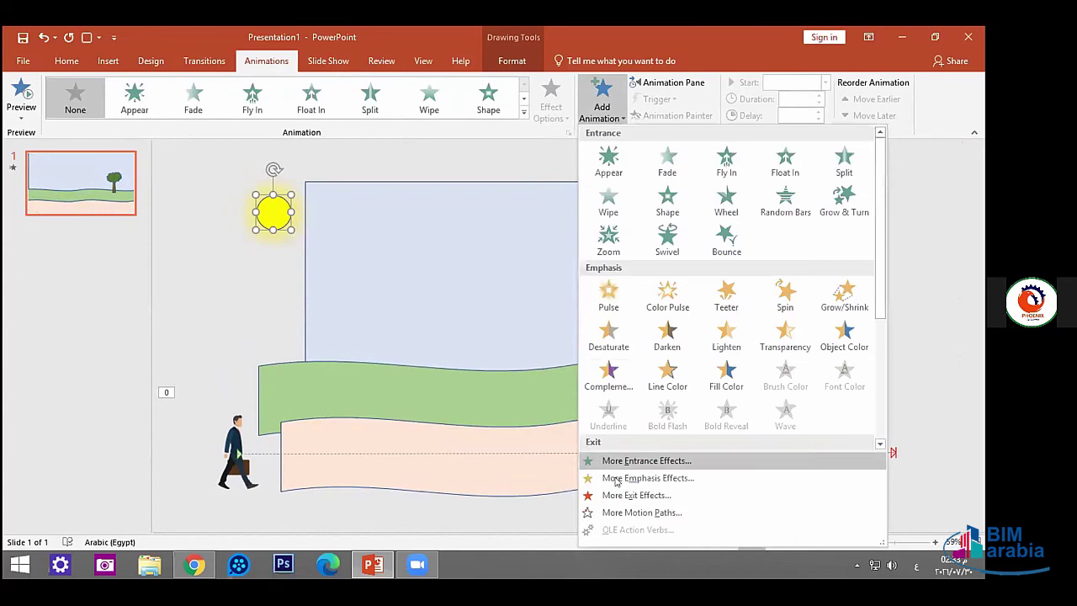
left_click(641, 513)
scroll(505, 319, "down", 3)
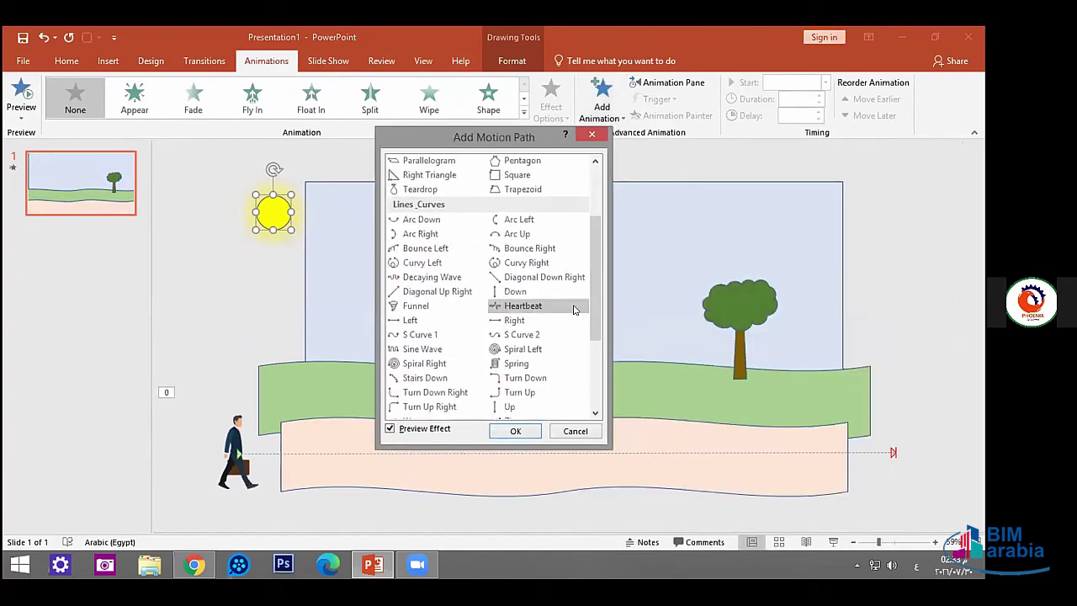
left_click(515, 320)
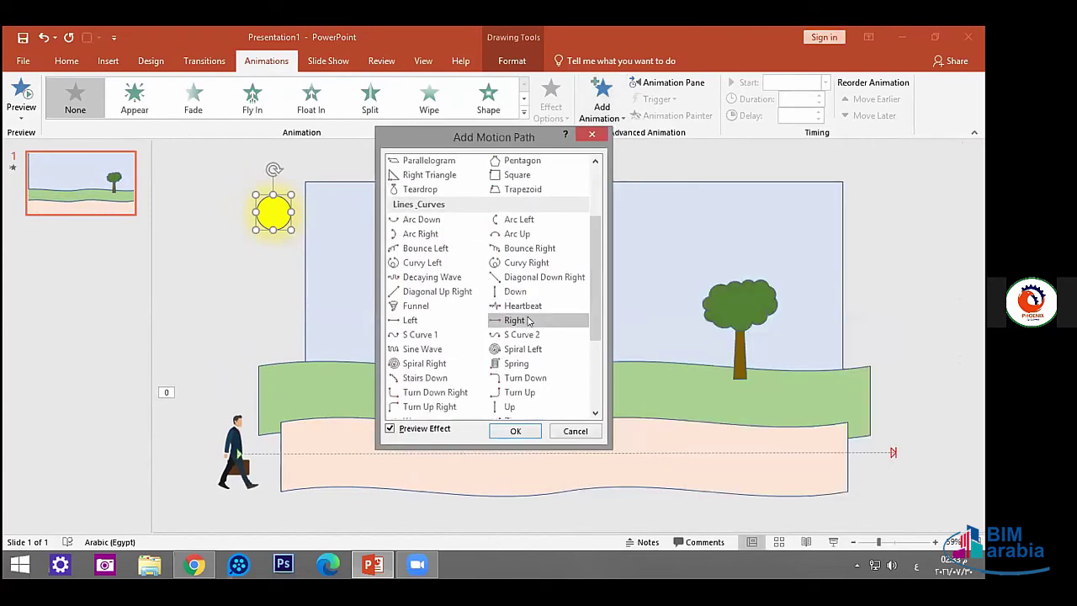
left_click(519, 434)
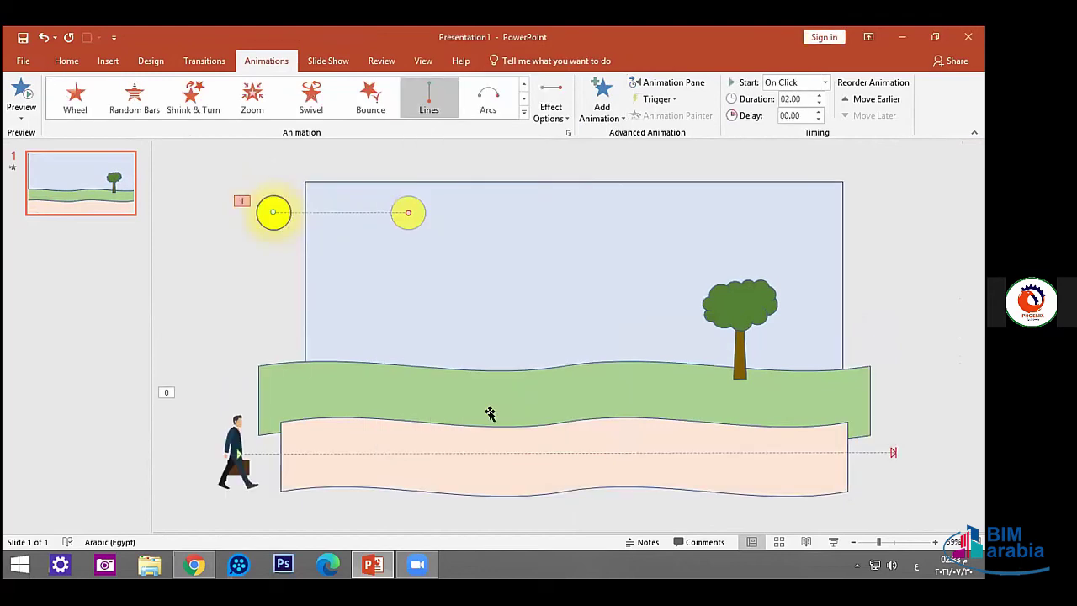
left_click_drag(405, 210, 875, 196)
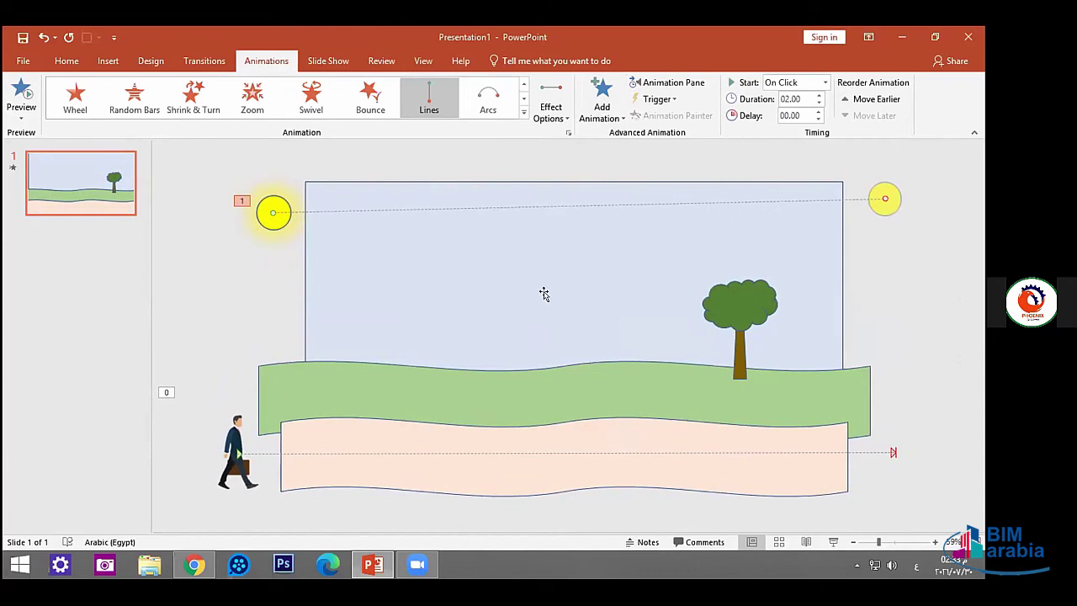
Add a Fill Color emphasis to the sky rectangle, turning it pale orange-yellow, then preview.
left_click(449, 270)
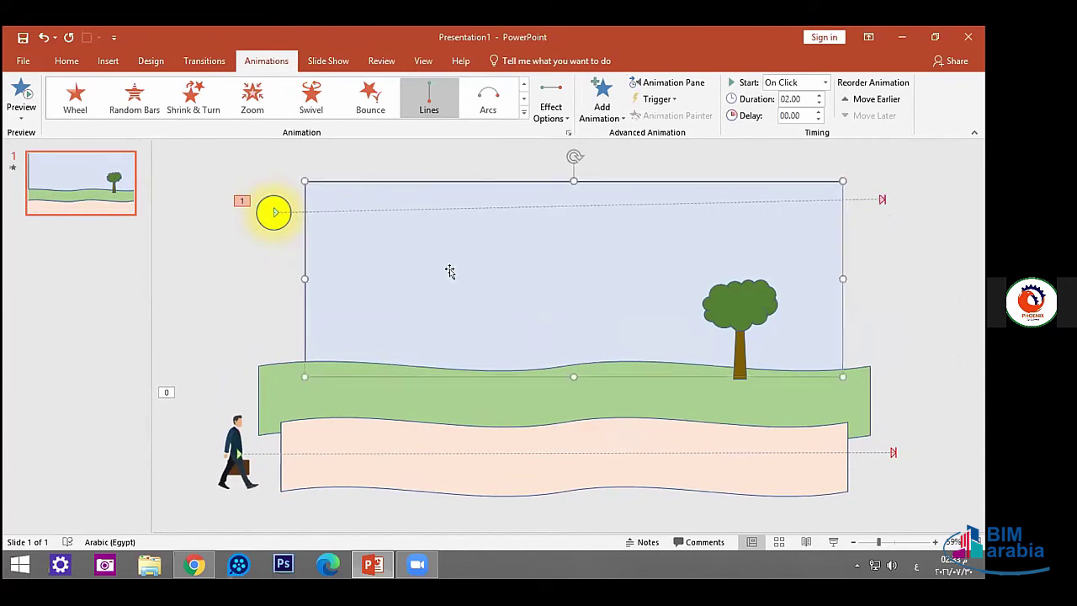
left_click(524, 100)
left_click(523, 100)
left_click(523, 100)
left_click(523, 100)
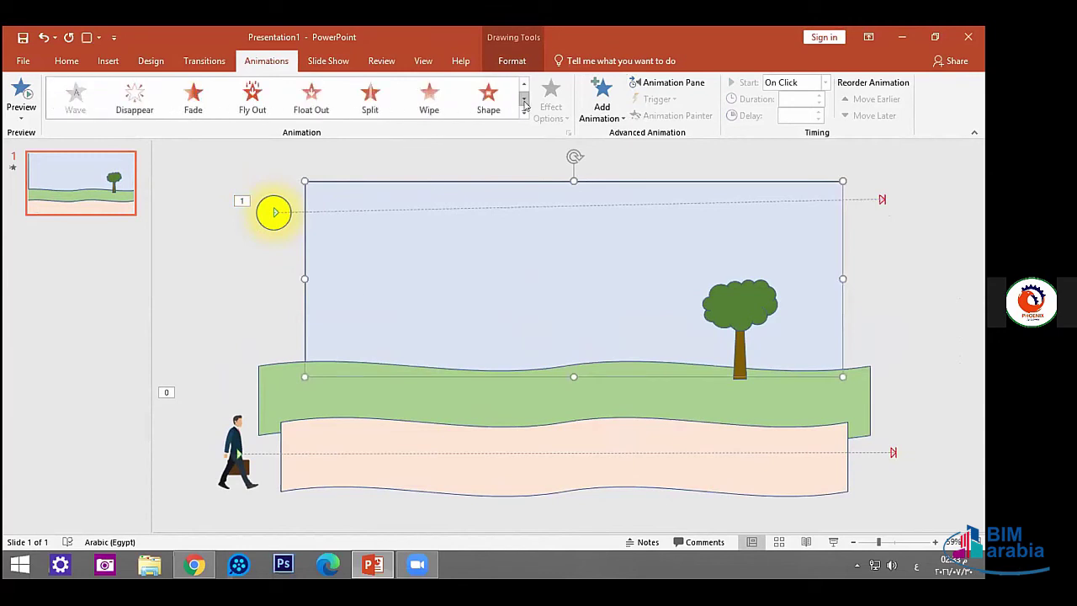
left_click(524, 100)
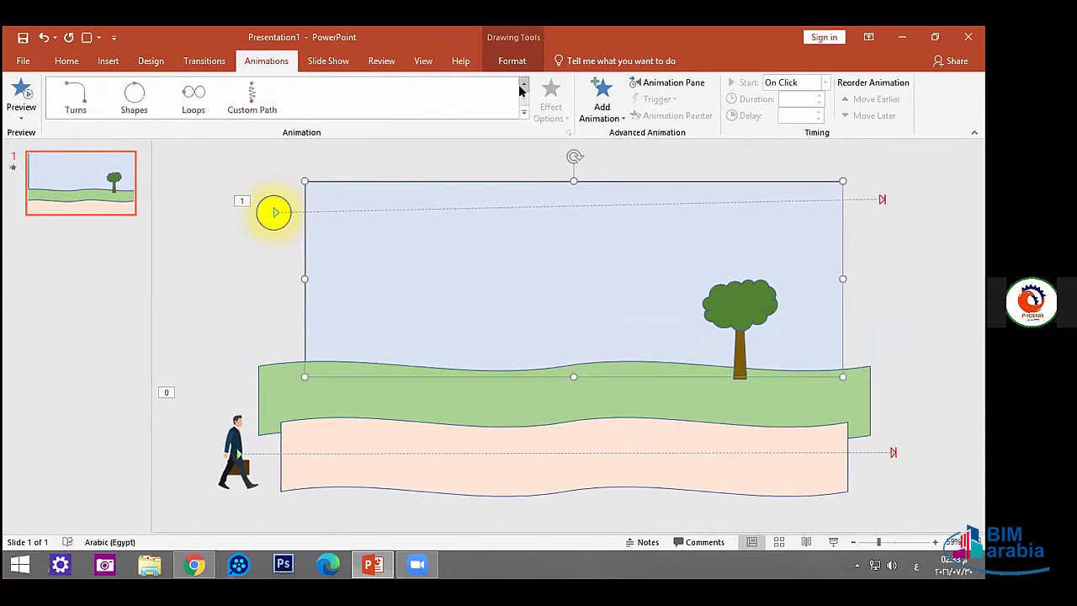
left_click(523, 85)
left_click(523, 85)
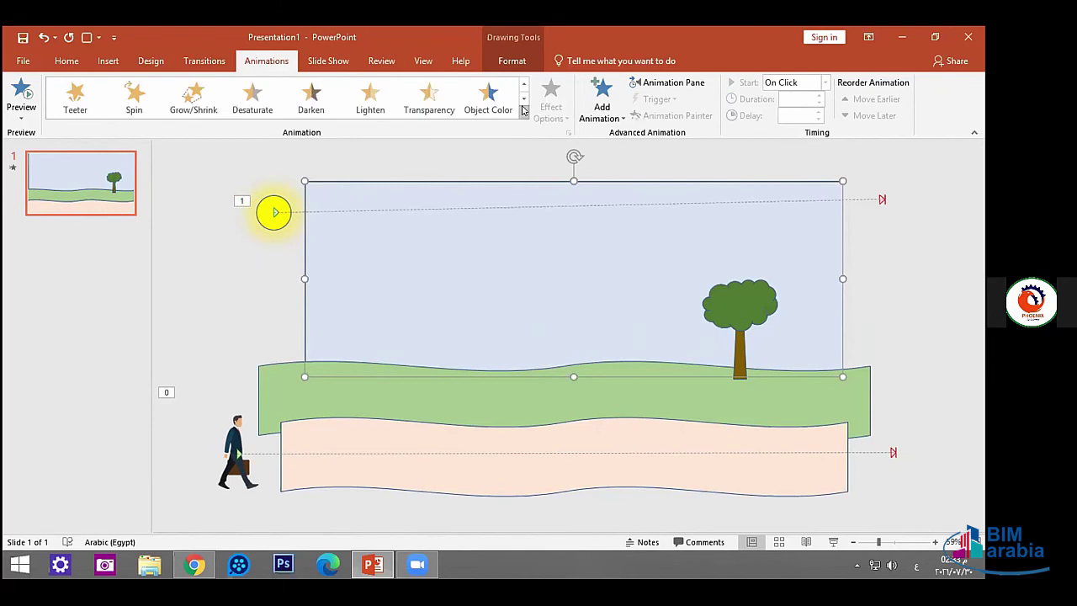
left_click(523, 112)
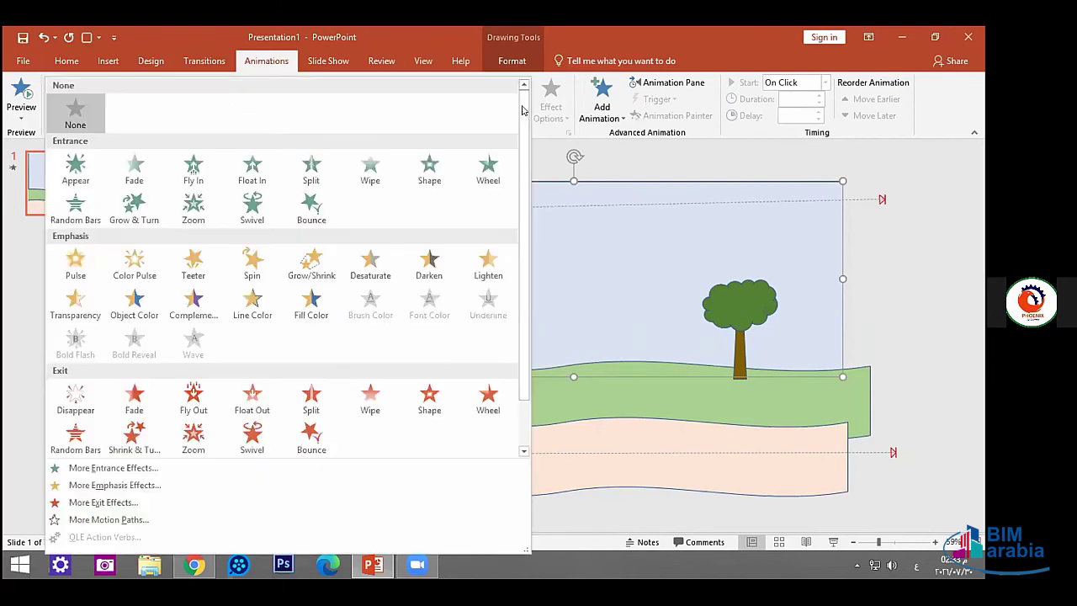
left_click(316, 300)
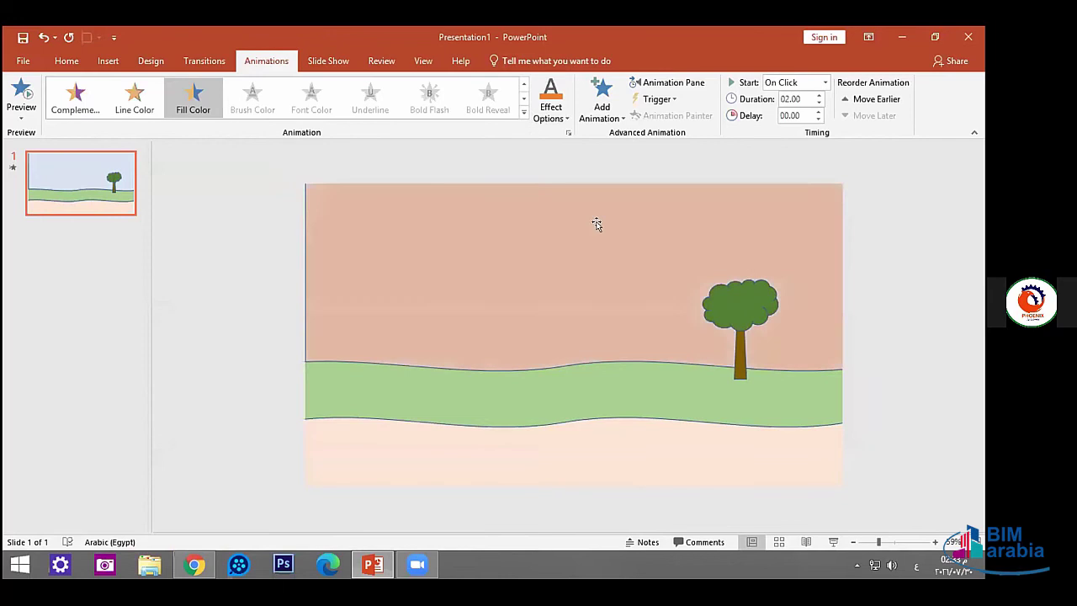
left_click(551, 110)
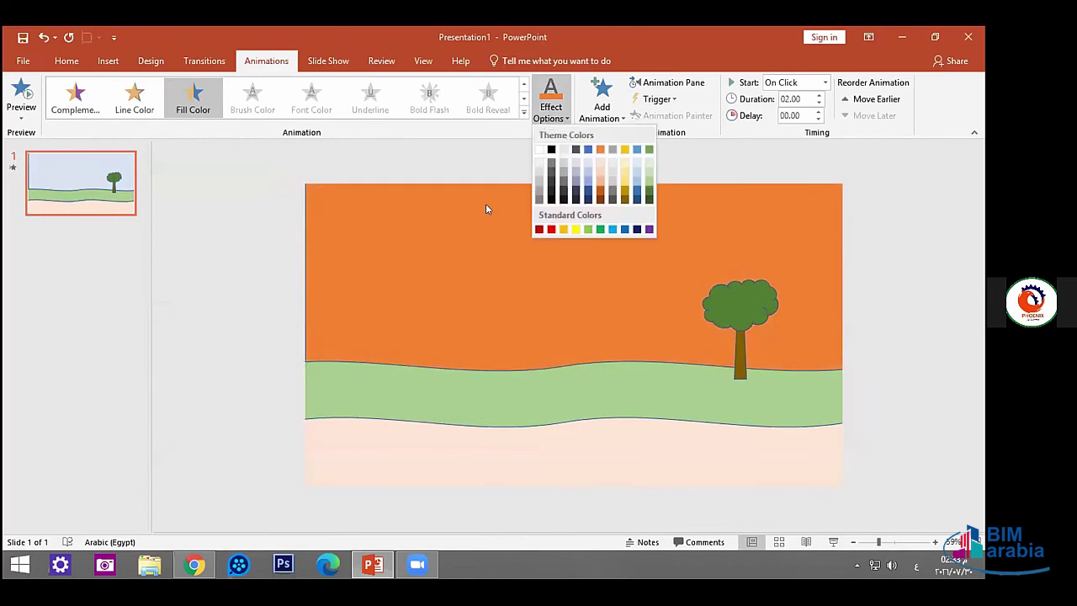
left_click(559, 229)
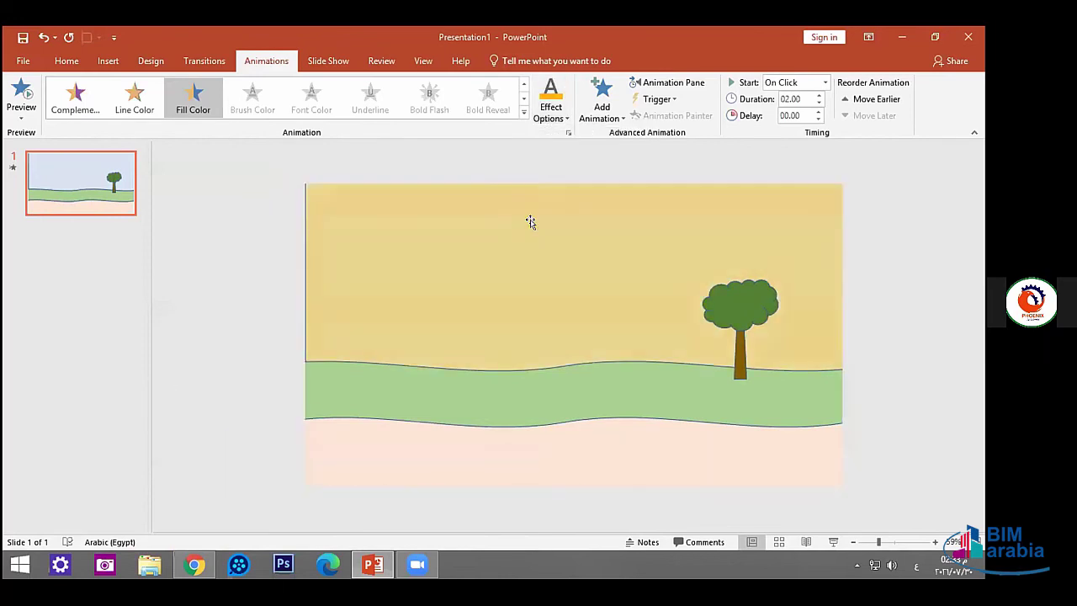
left_click(15, 90)
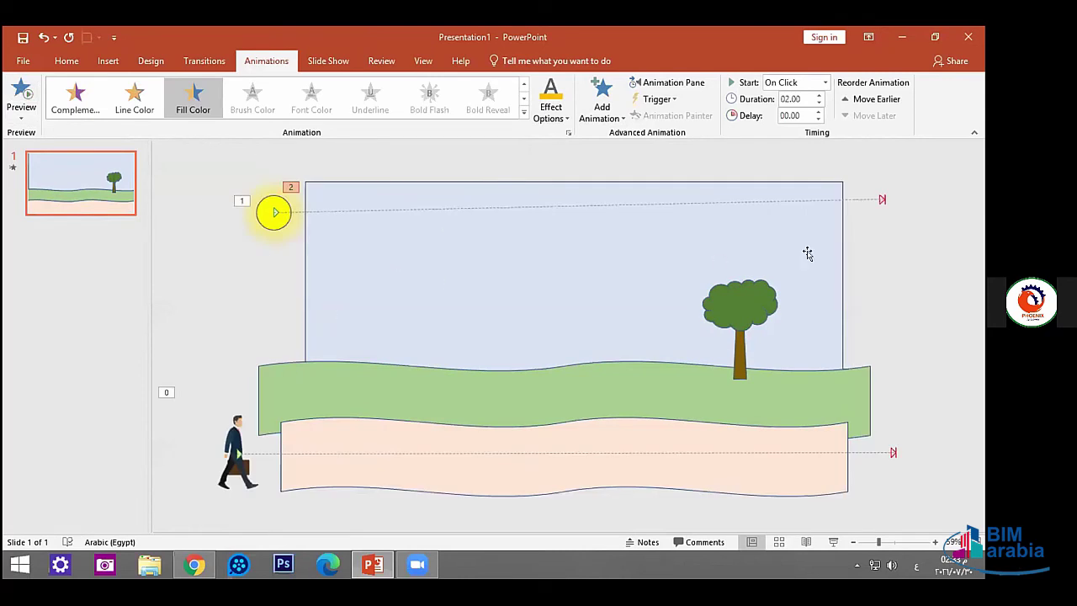
Insert the flying bird GIF from the picture files.
left_click(108, 60)
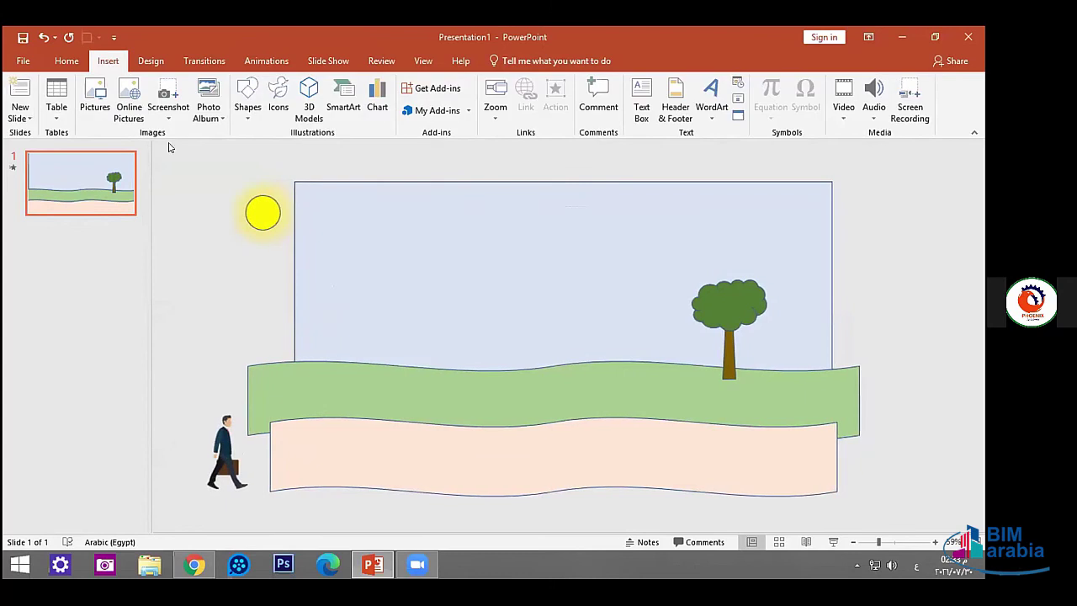
left_click(95, 97)
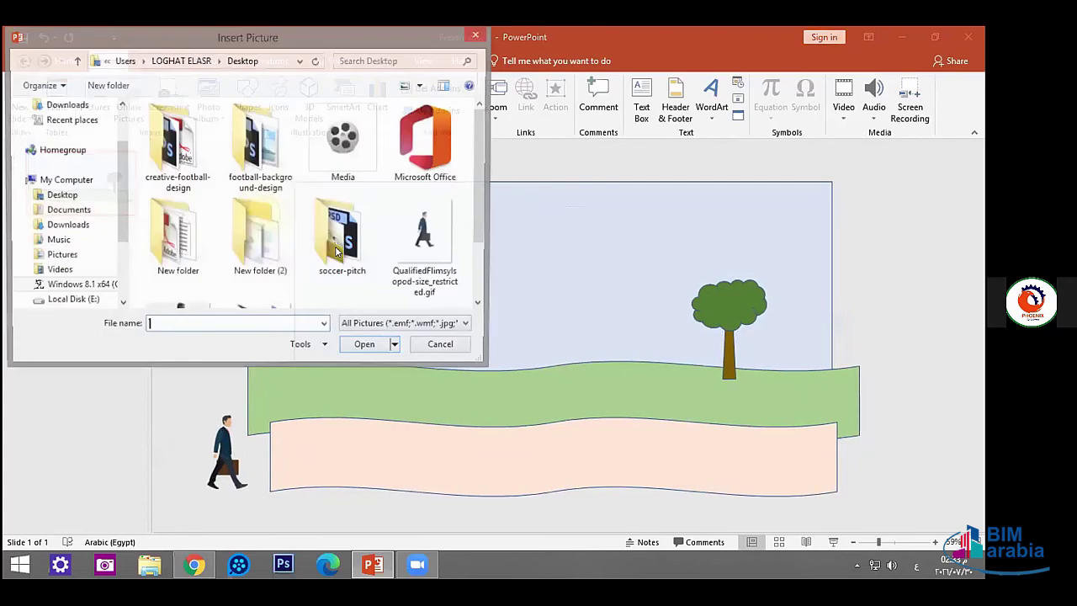
left_click_drag(479, 182, 480, 236)
left_click(260, 252)
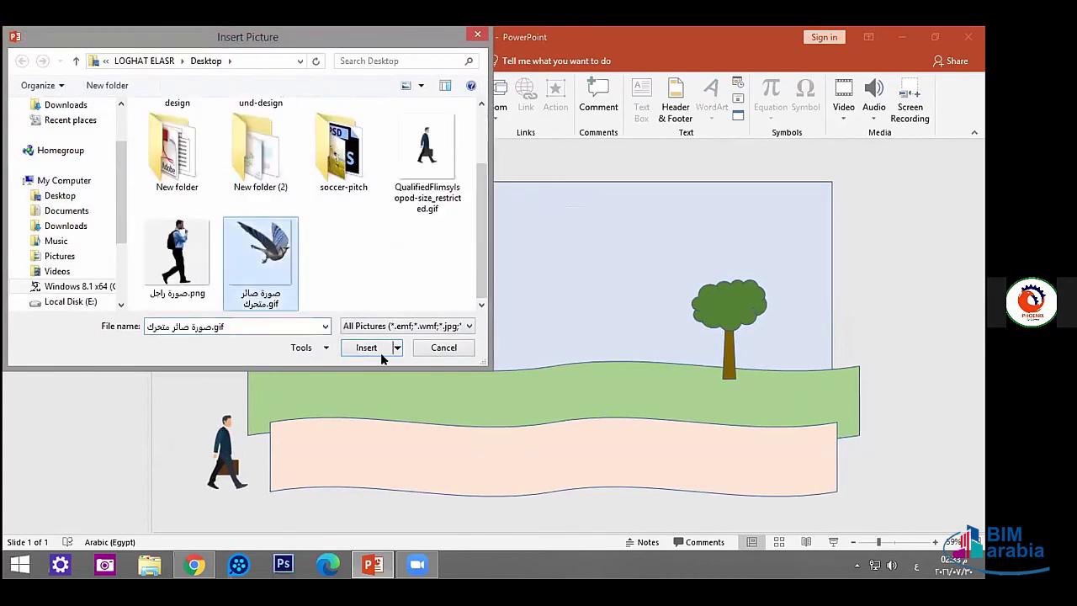
left_click(371, 347)
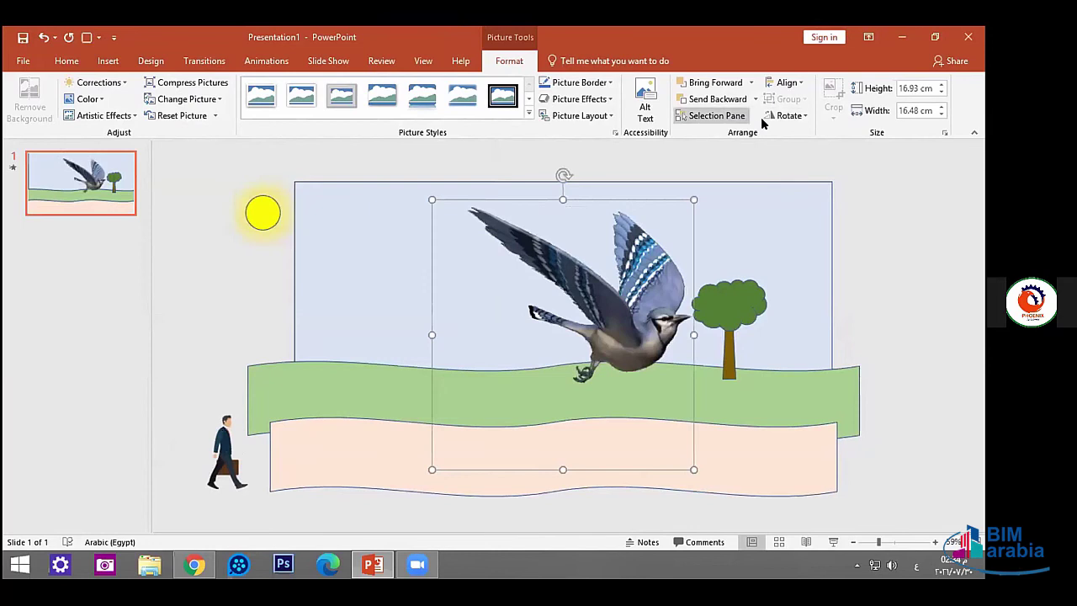
Flip the bird horizontally and shrink it to about 5 cm past the sky's top-right.
left_click(787, 117)
left_click(809, 185)
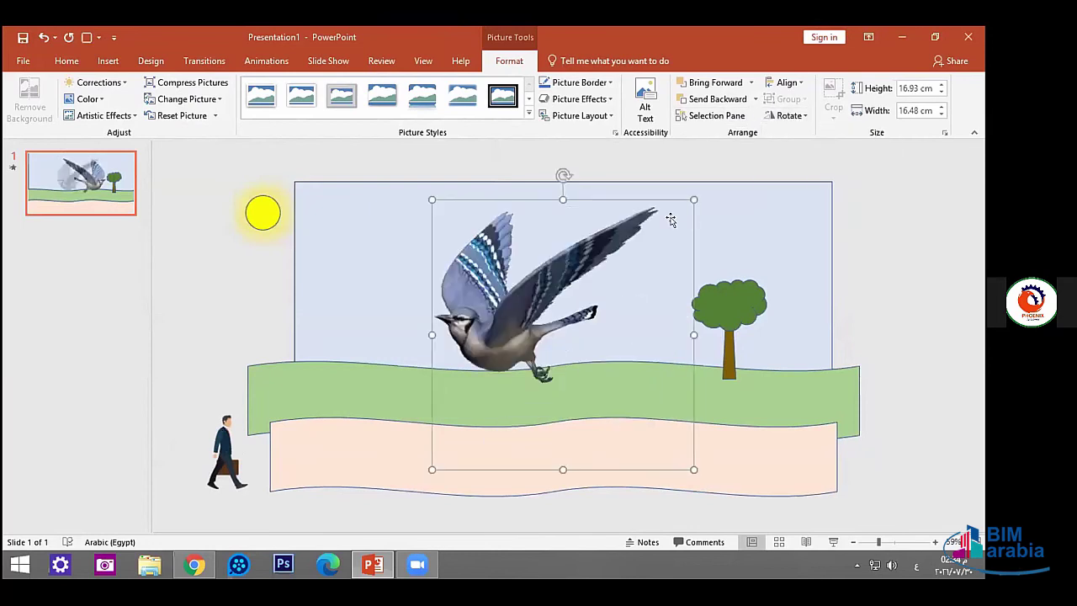
mouse_move(683, 199)
left_mouse_down()
mouse_move(522, 381)
mouse_move(928, 194)
mouse_move(878, 218)
left_mouse_up()
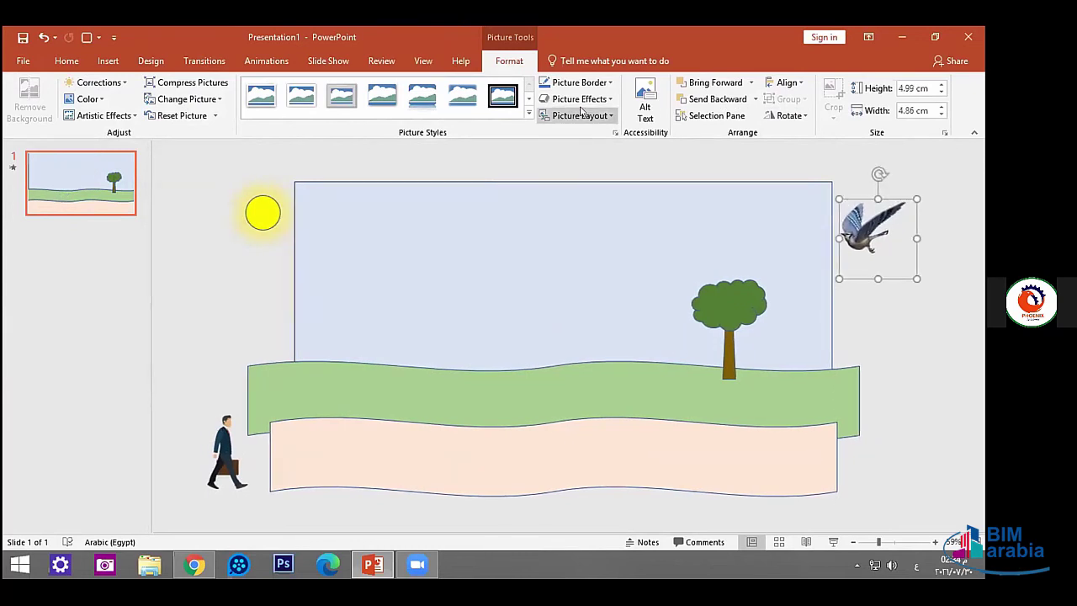
Add a straight Left motion path to the bird.
left_click(282, 66)
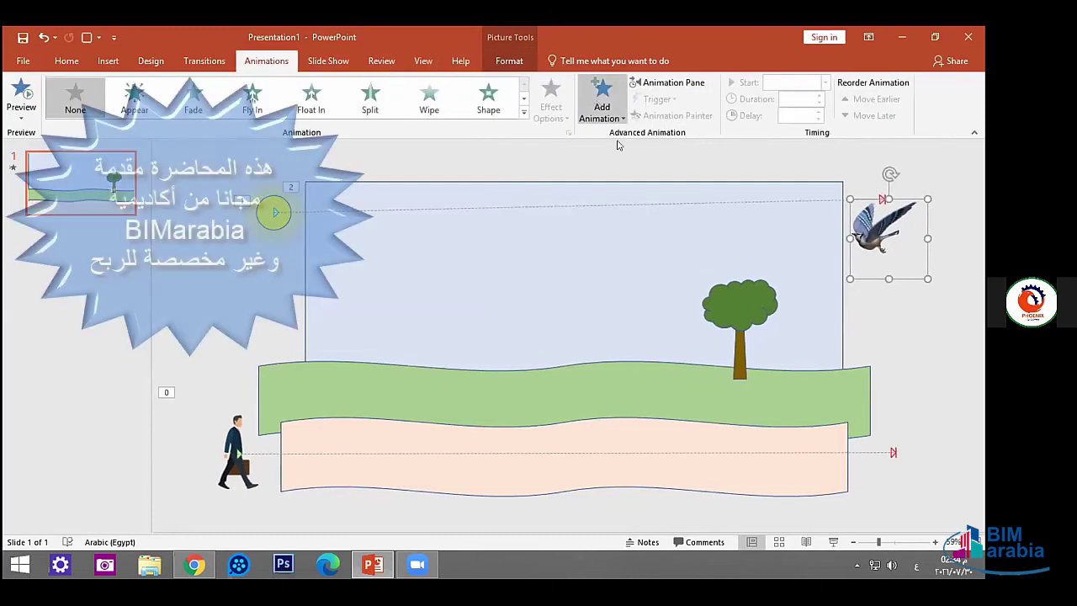
left_click(602, 105)
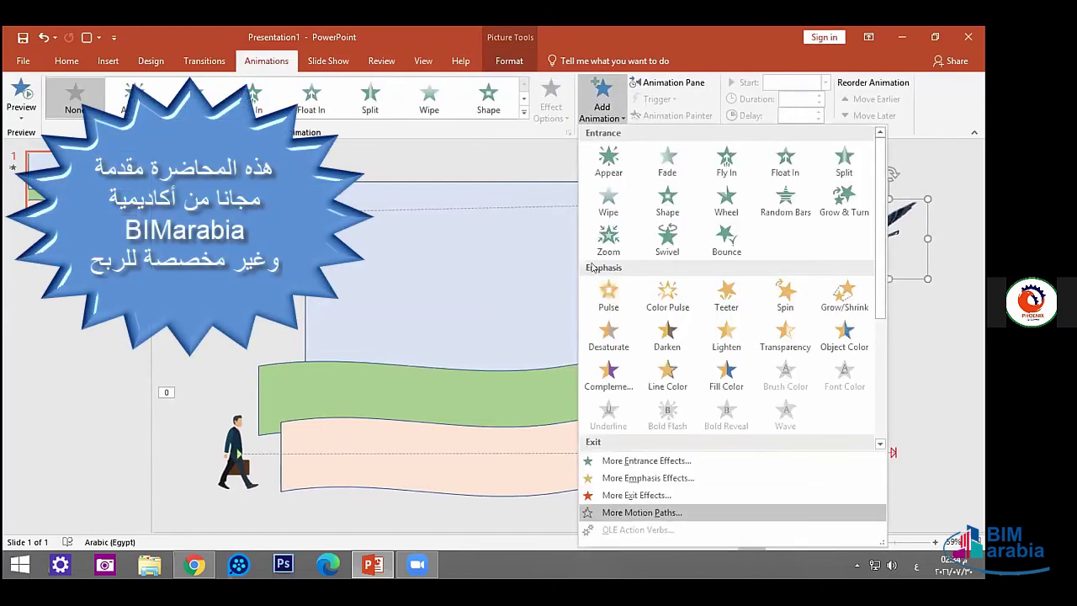
scroll(592, 298, "down", 2)
scroll(593, 303, "down", 1)
left_click(421, 335)
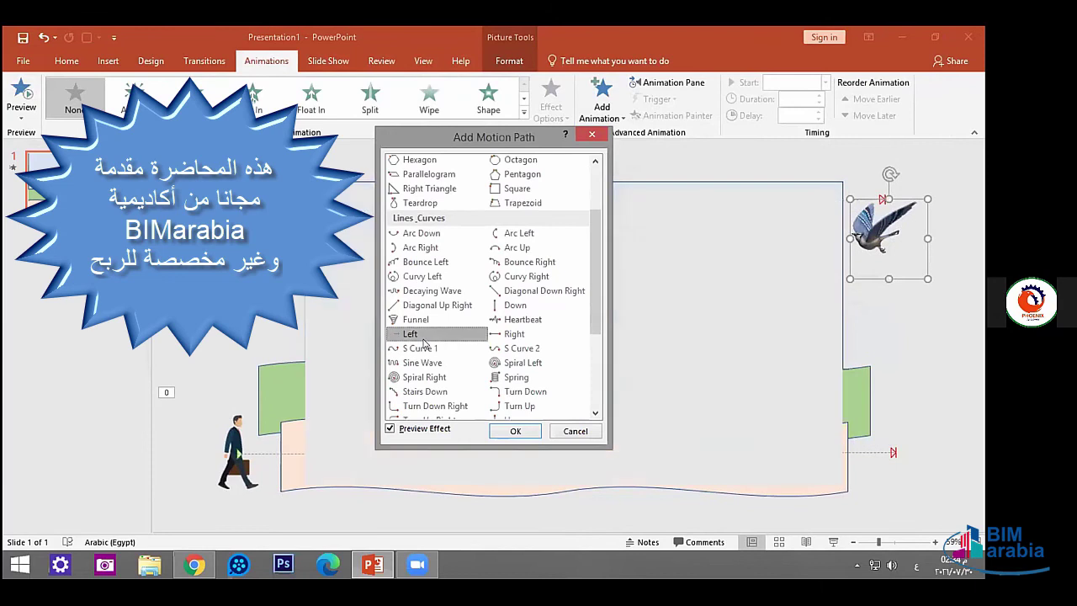
left_click(515, 431)
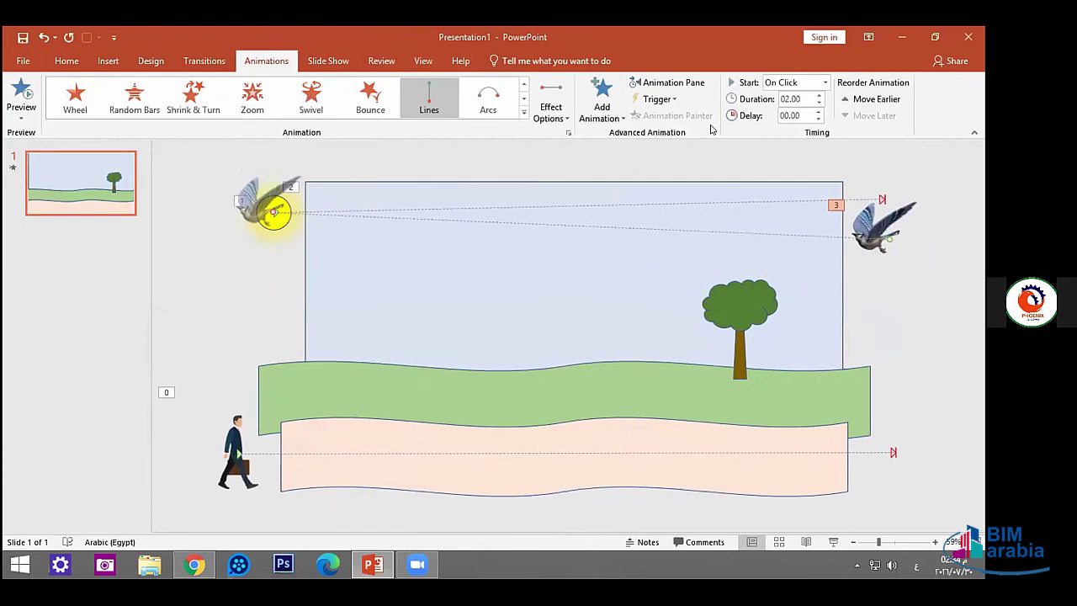
Set the bird's flight duration to 12.50 seconds and preview the animations.
left_click(819, 97)
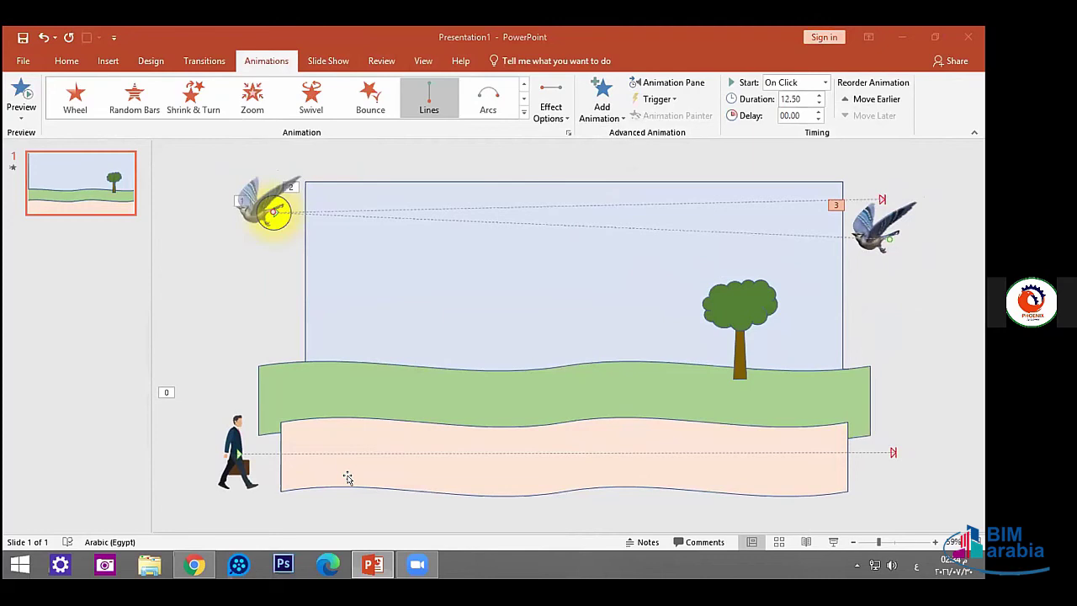
left_click(25, 97)
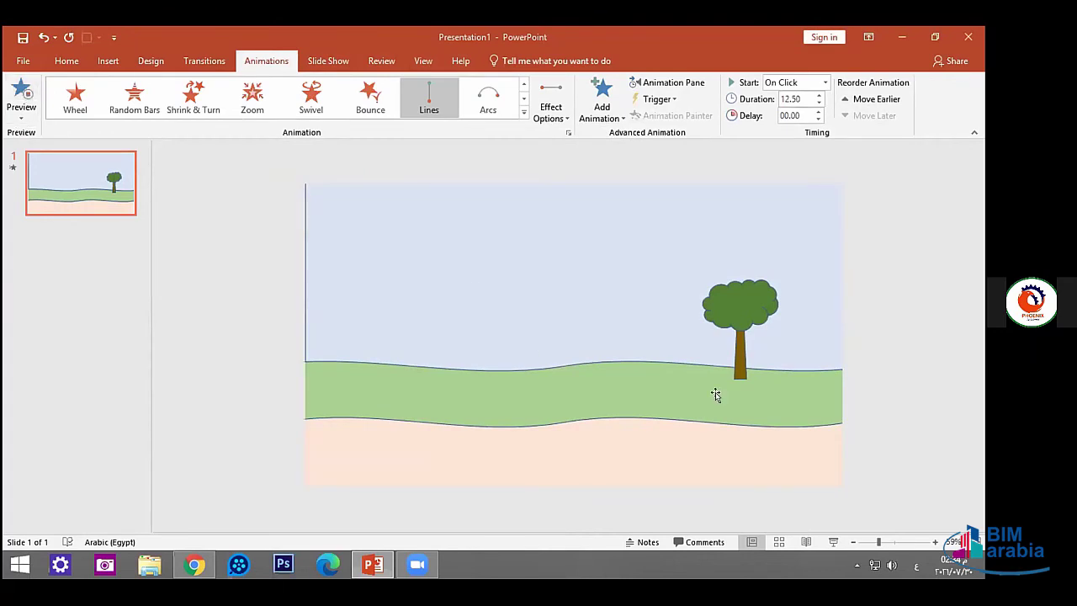
left_click(253, 287)
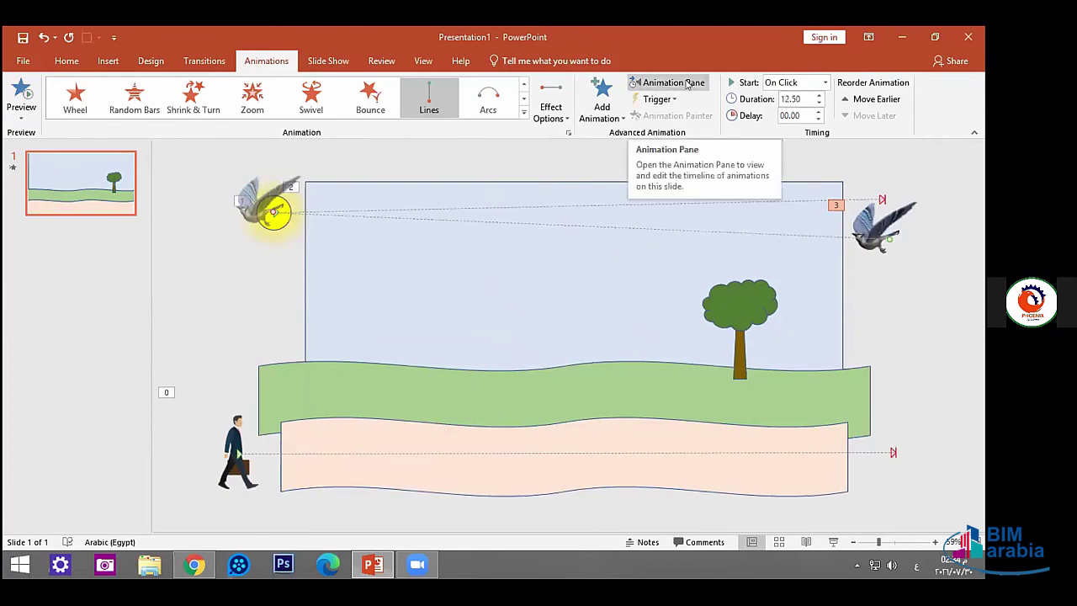
Set all four animations to start With Previous, then preview them playing together.
left_click(688, 84)
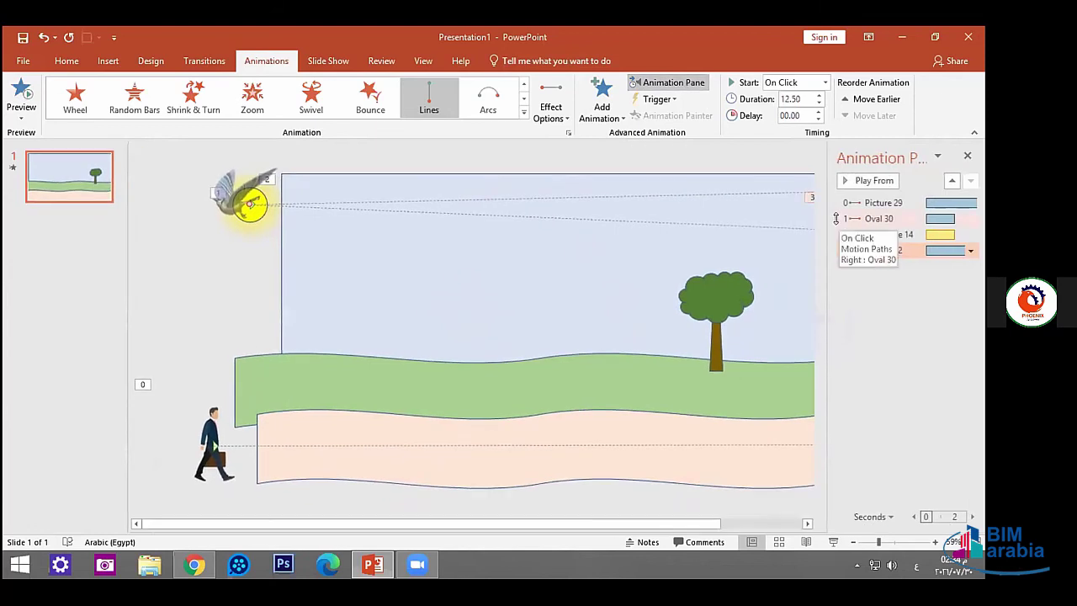
key("ctrl+a")
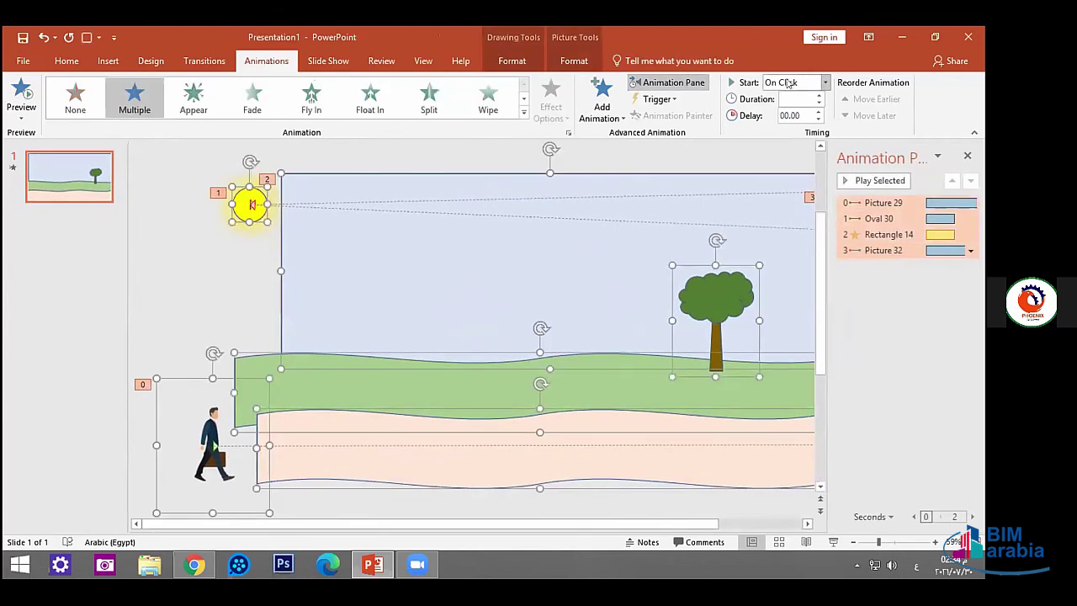
left_click(826, 83)
left_click(793, 112)
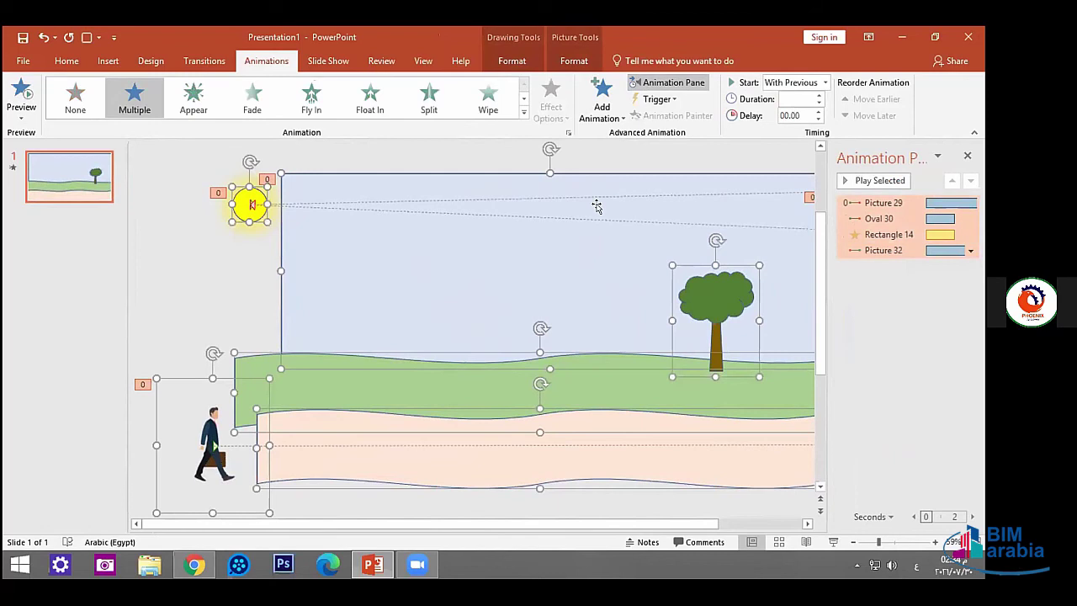
left_click(967, 158)
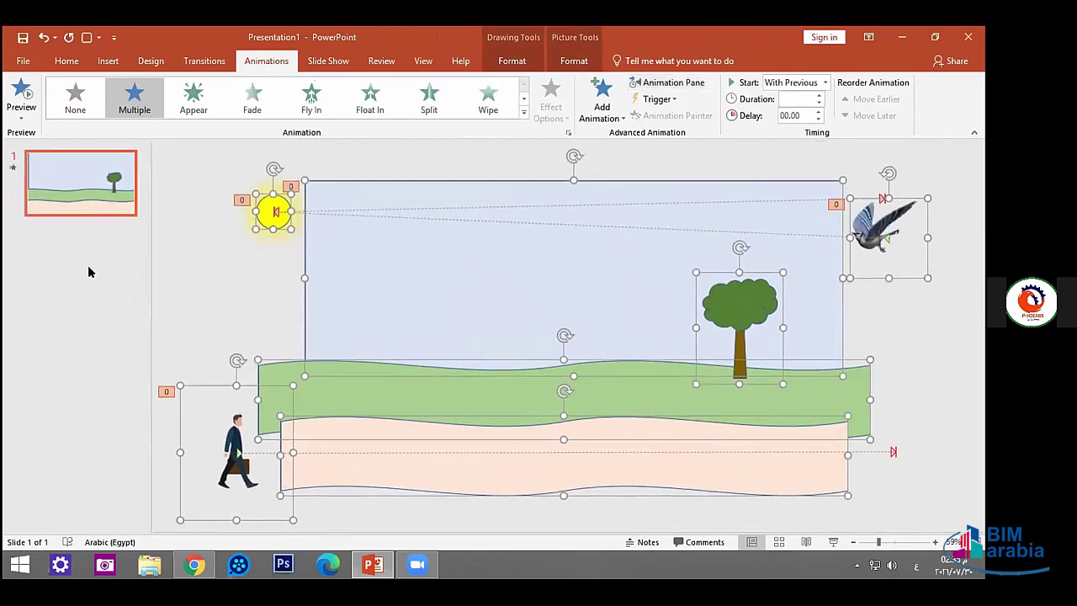
left_click(21, 91)
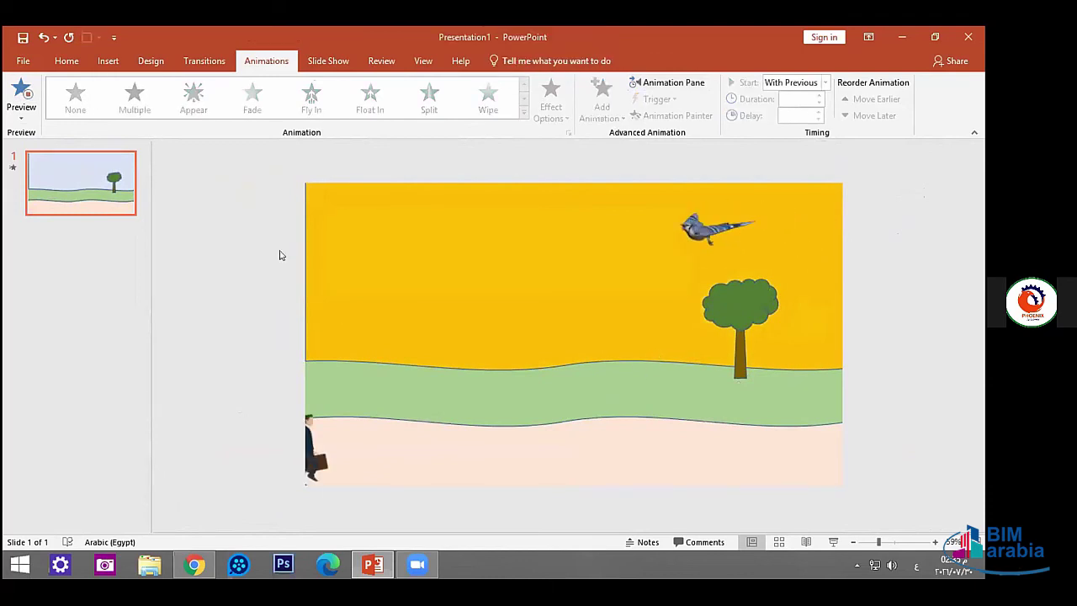
left_click(262, 219)
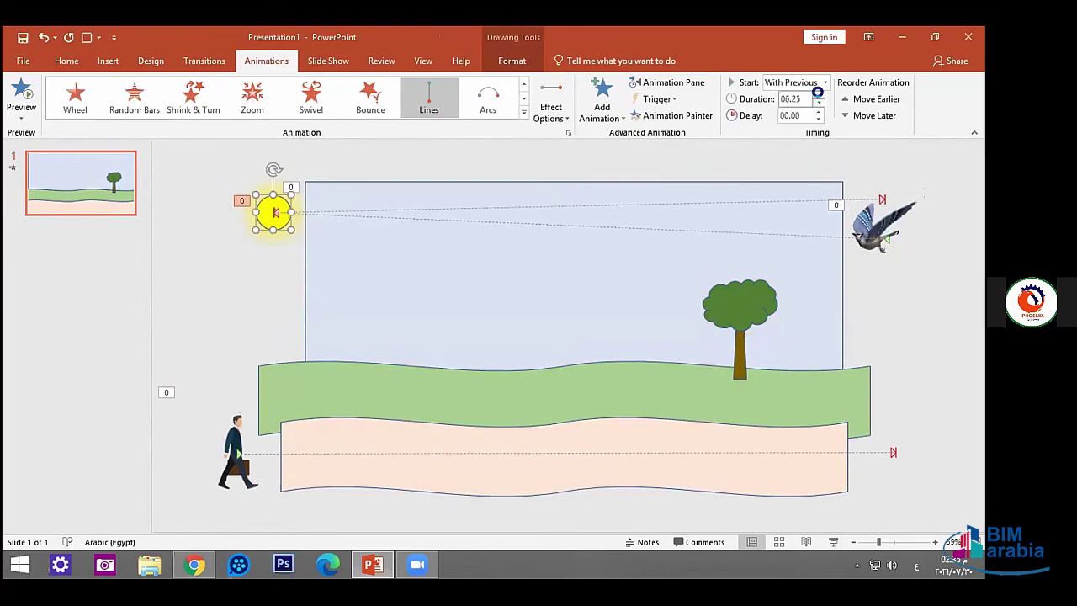
Raise the sun's motion duration from 6.25 to 11.75 seconds and preview the slide.
left_click(818, 96)
left_click(818, 95)
left_click(818, 95)
left_click(818, 95)
left_click(23, 87)
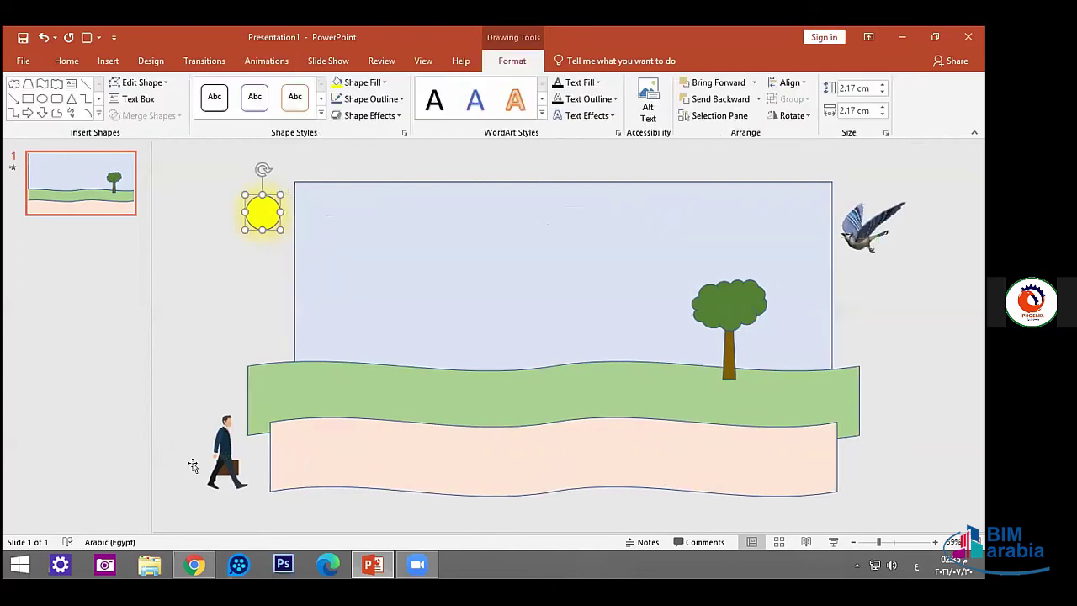
left_click(225, 438)
left_click(509, 61)
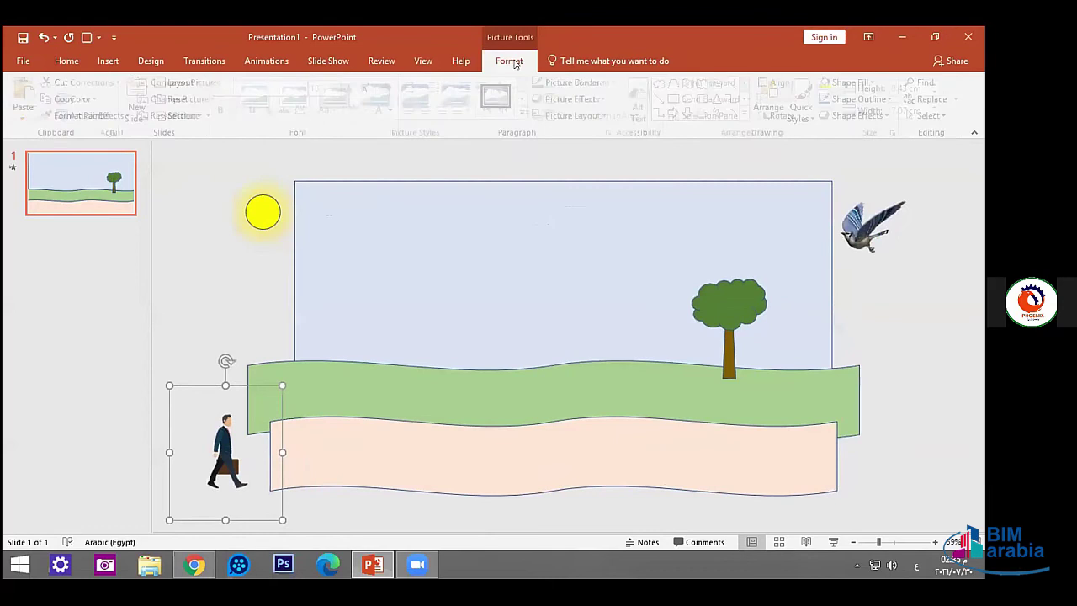
left_click(88, 99)
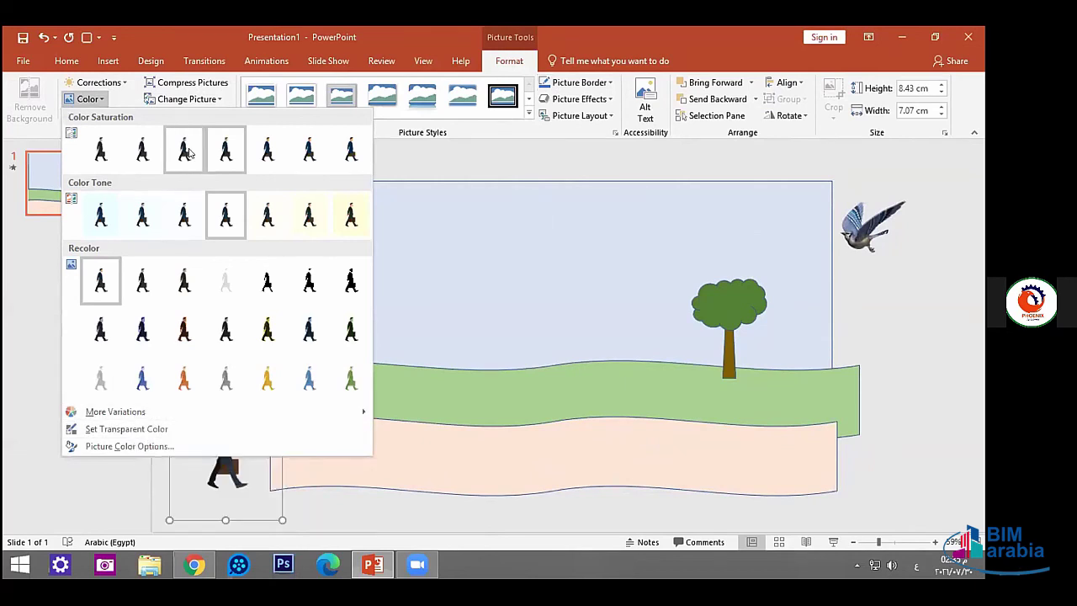
left_click(100, 152)
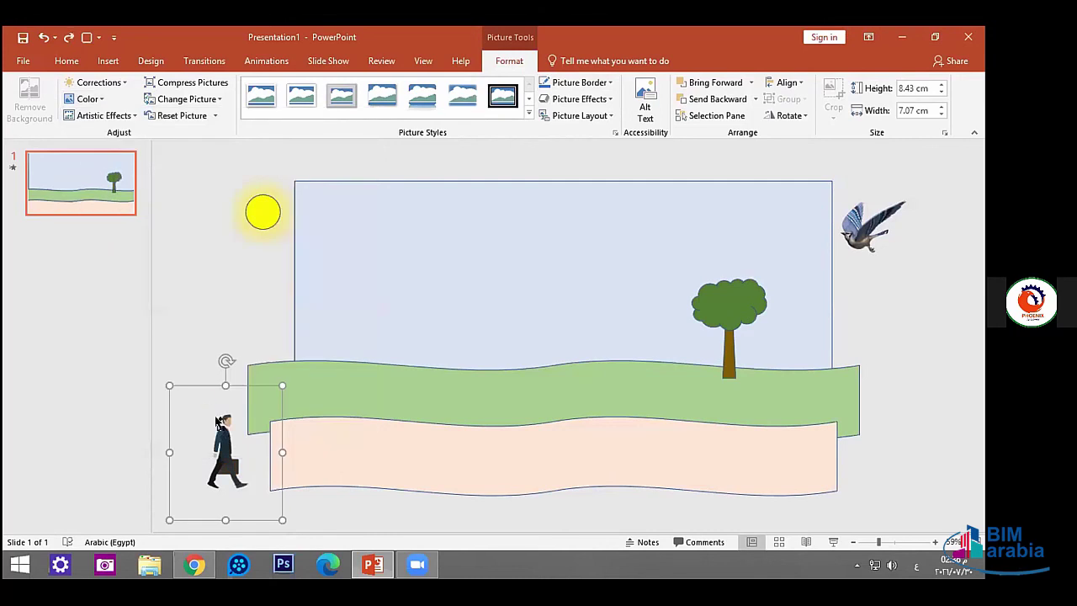
left_click(222, 321)
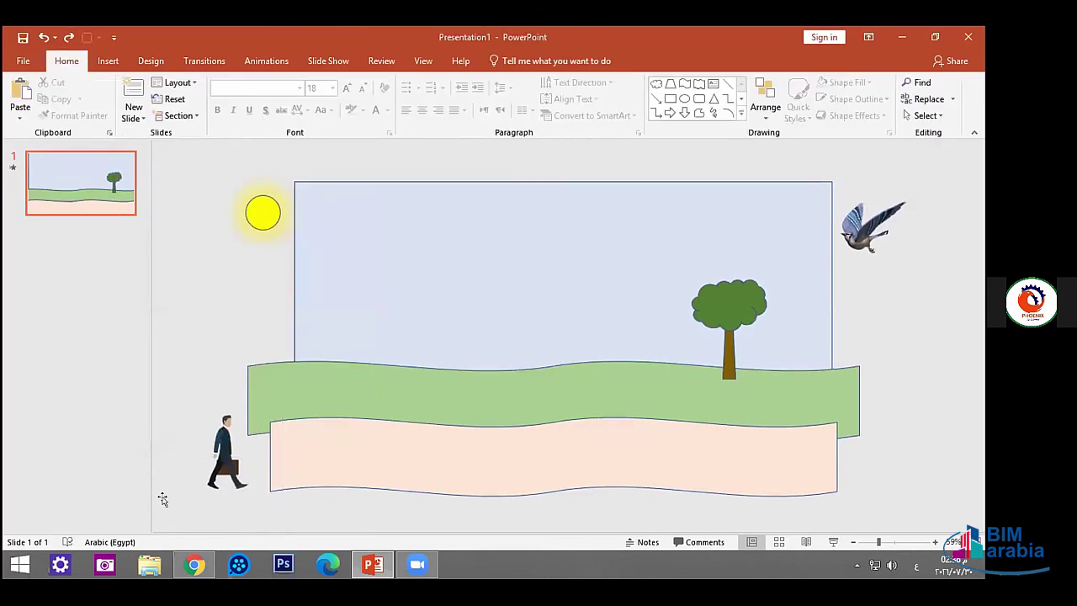
left_click(117, 64)
left_click(96, 103)
left_click(428, 244)
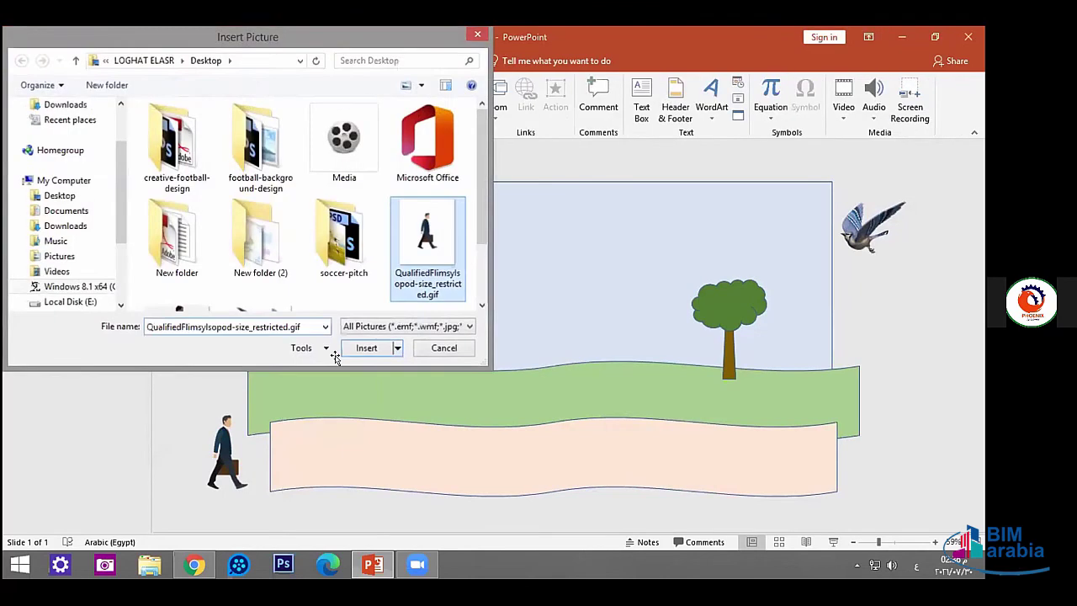
left_click(366, 347)
left_click_drag(551, 329, 425, 383)
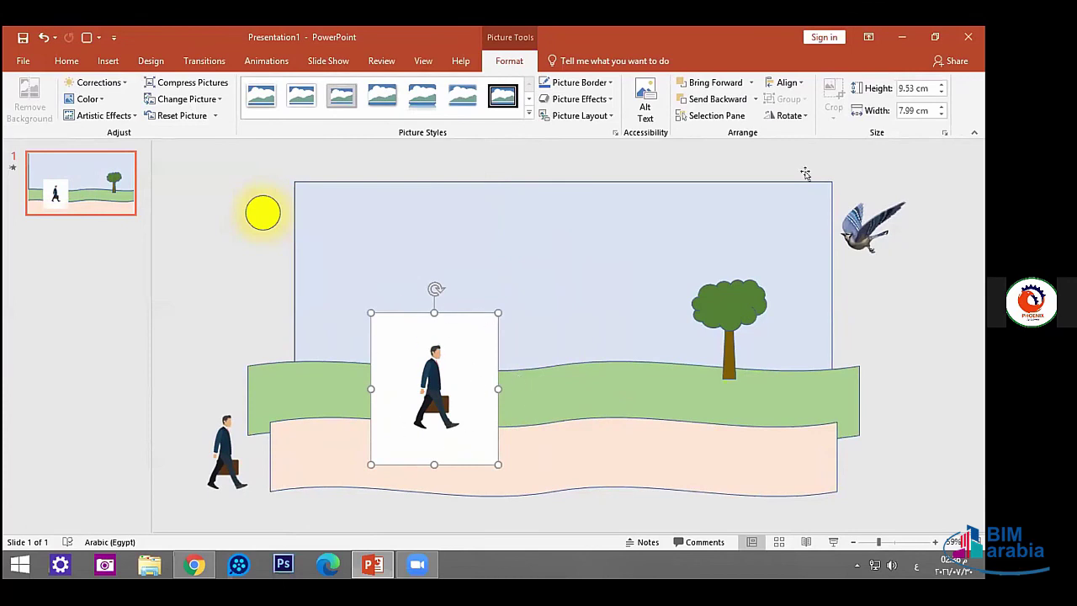
left_click(86, 99)
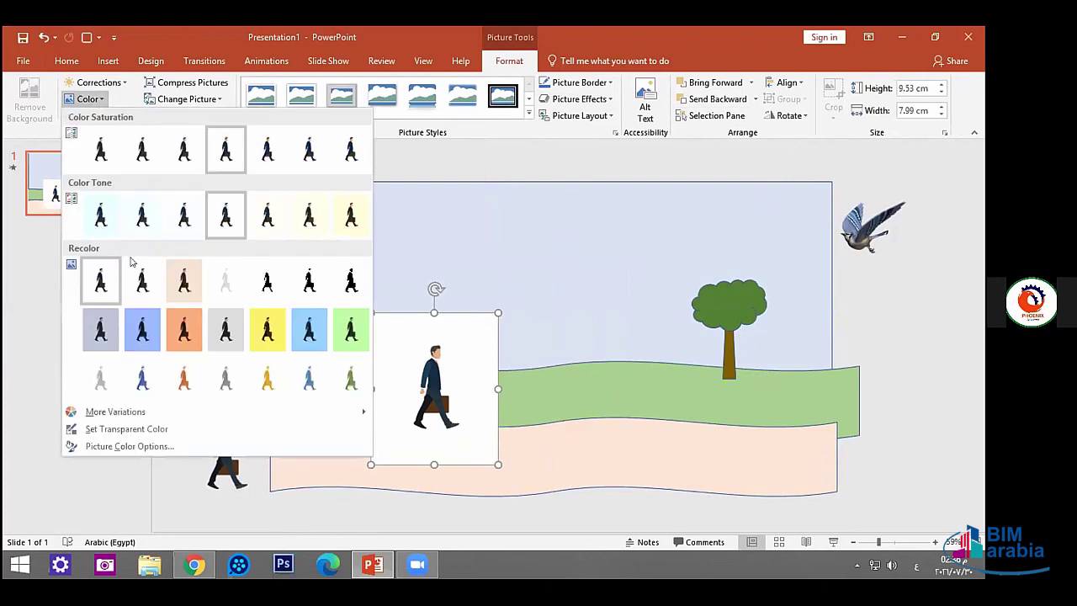
left_click(159, 431)
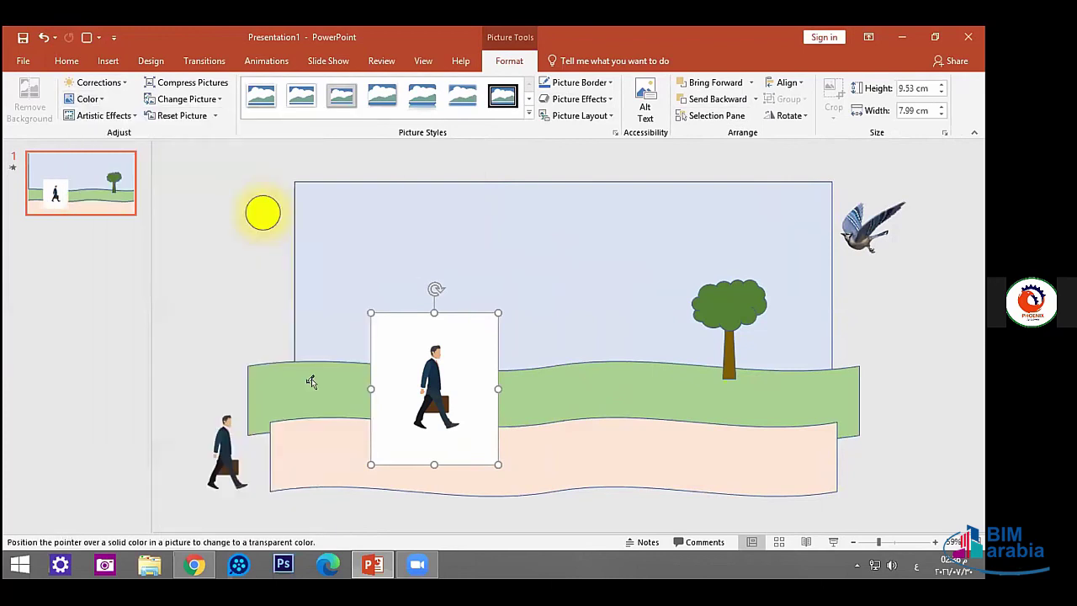
left_click(412, 329)
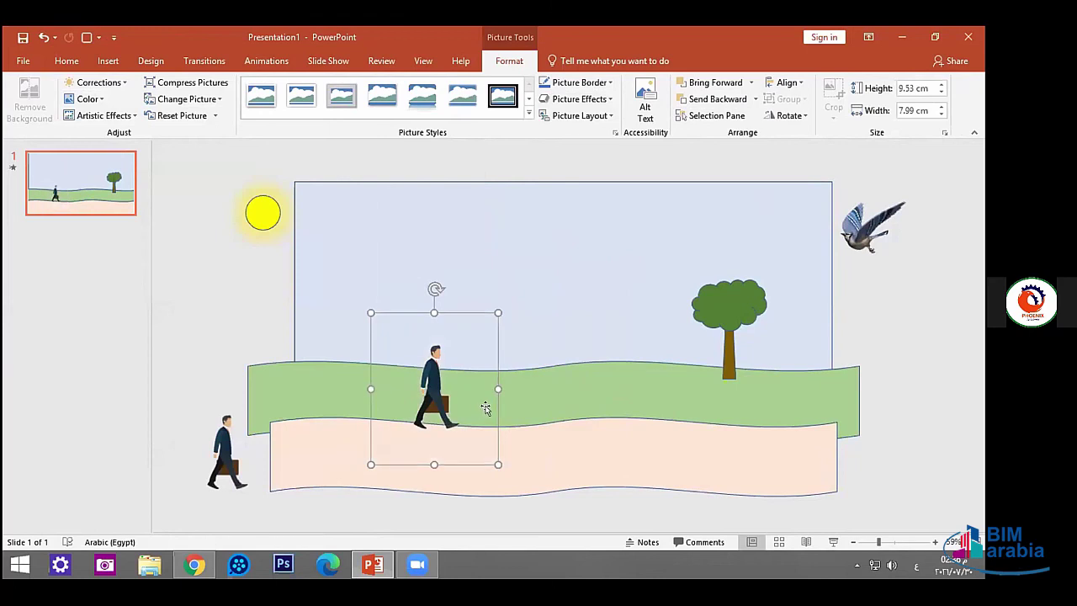
key("Delete")
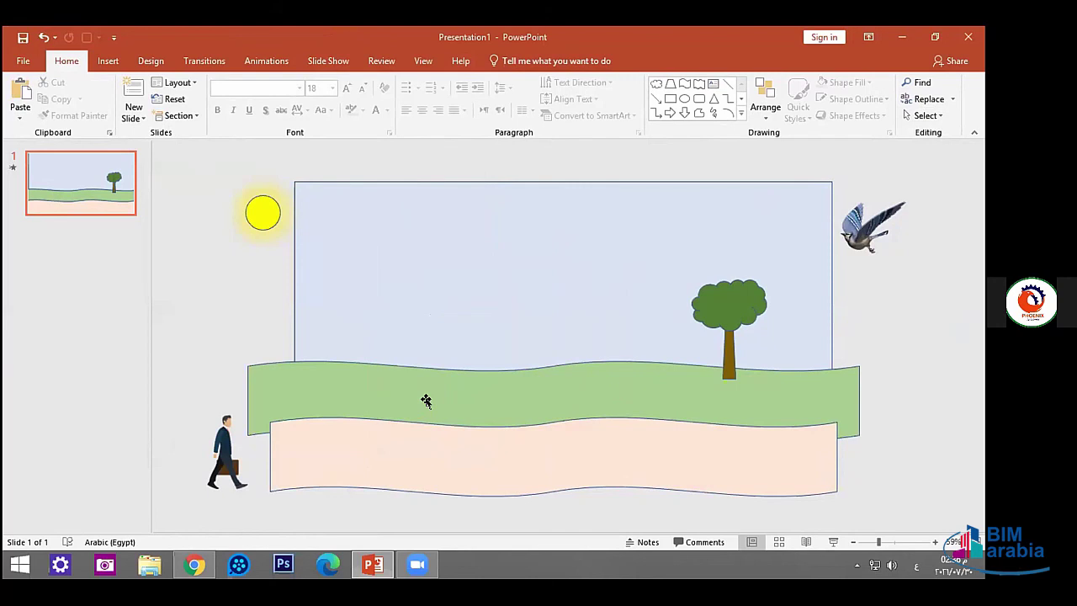
Show the Animations ribbon so the sun, blue jay and businessman motion paths appear.
left_click(695, 573)
left_click(258, 64)
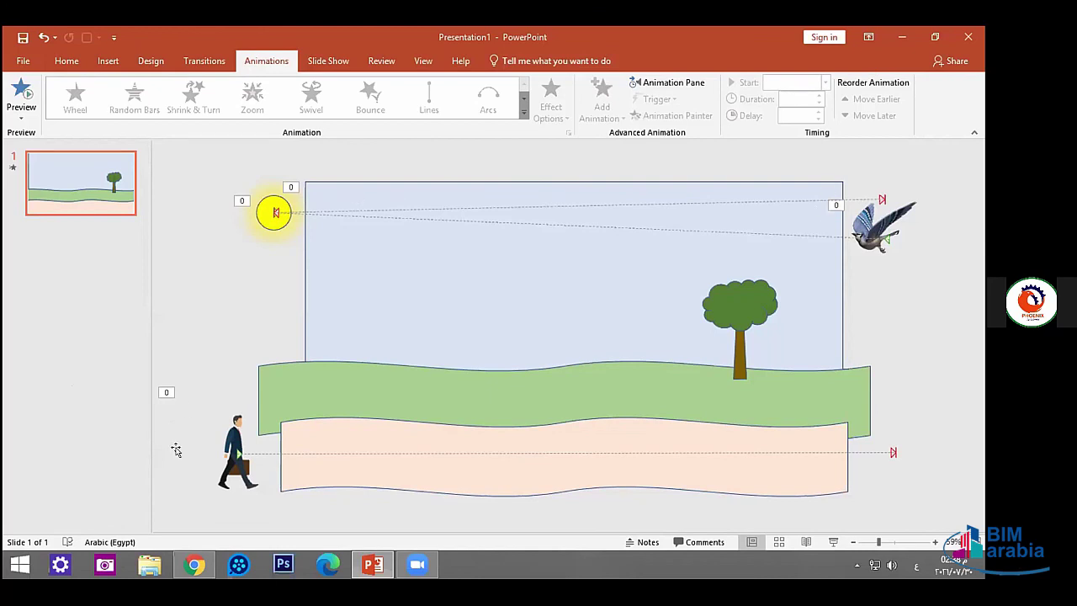
left_click(434, 564)
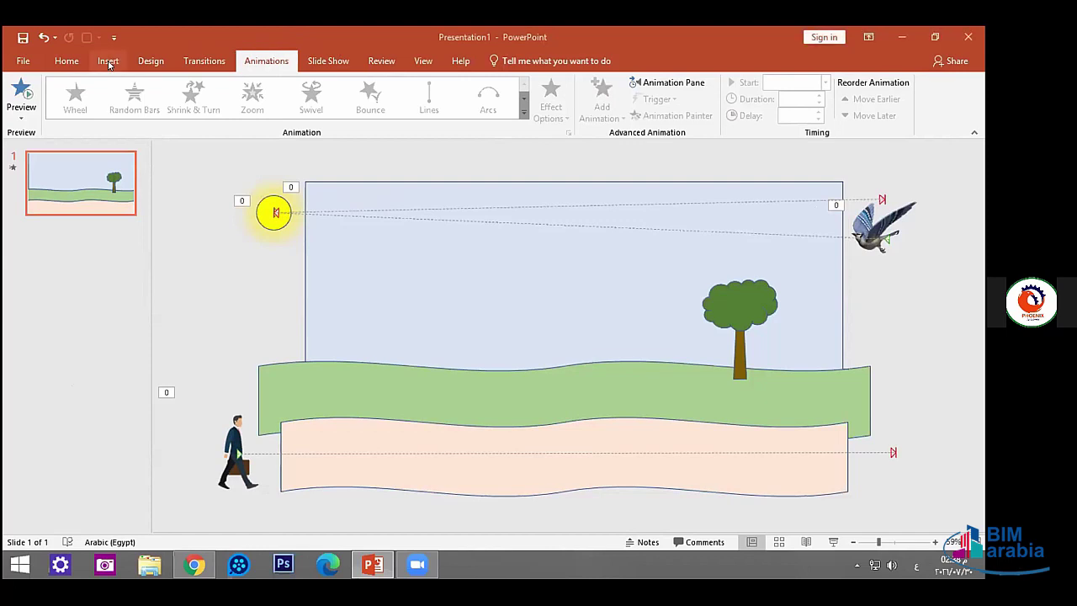
left_click(107, 61)
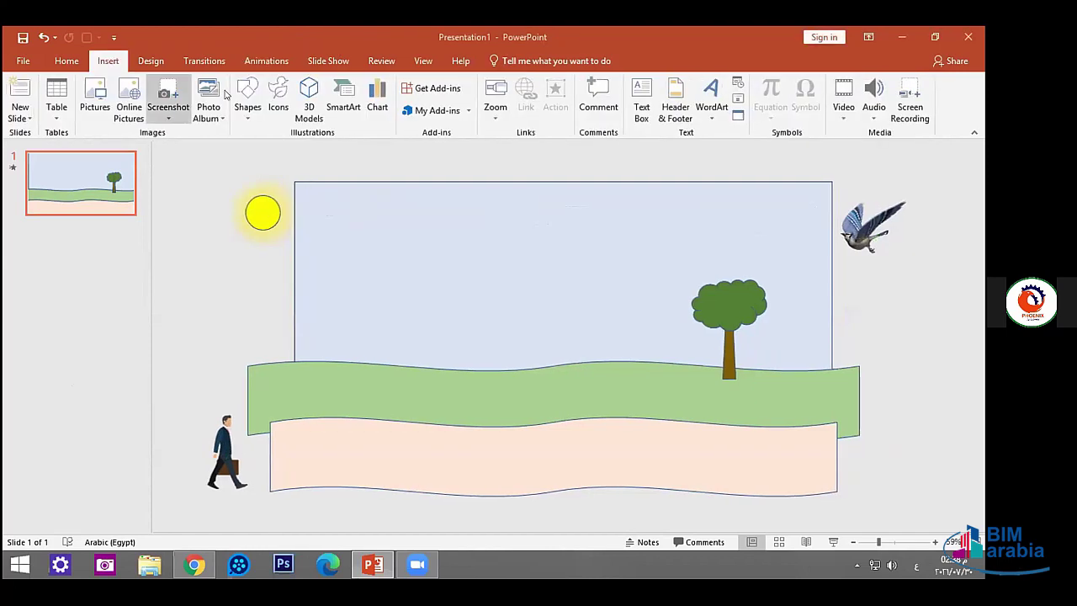
left_click(266, 61)
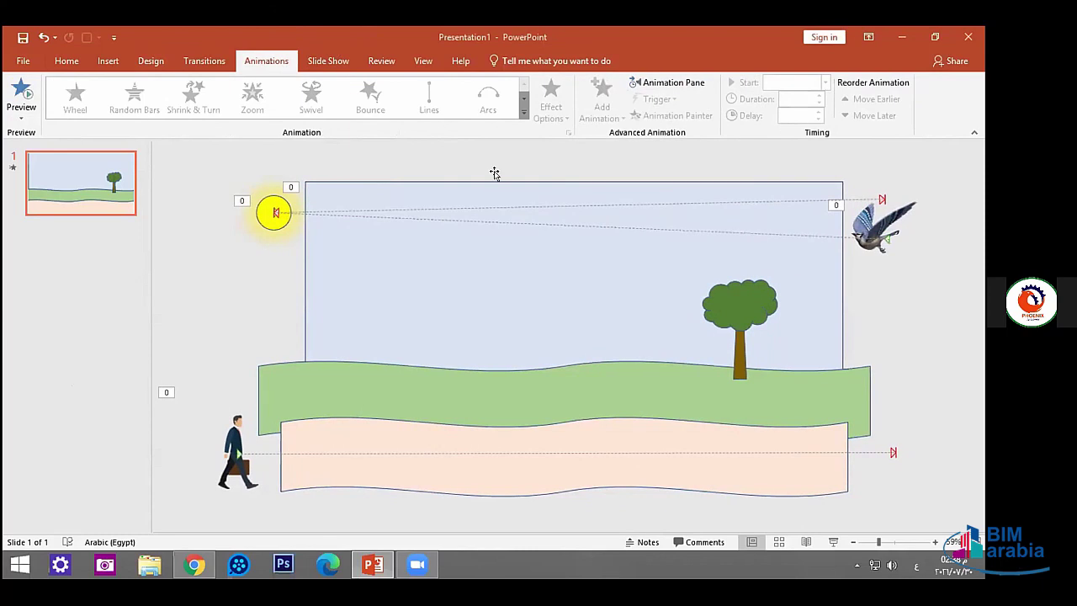